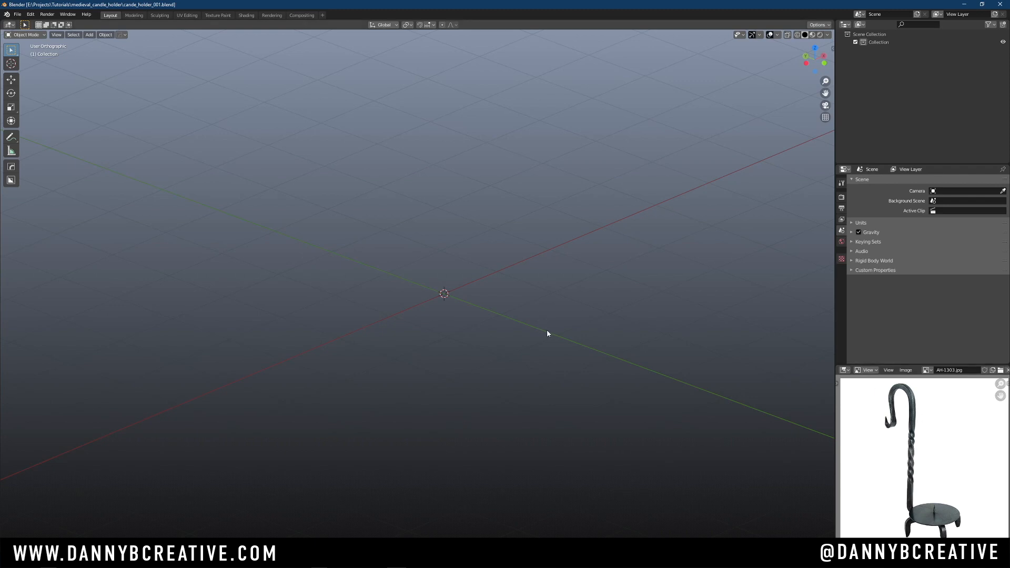
shift+middle_drag(506, 315, 487, 313)
shift+middle_drag(479, 304, 485, 314)
shift+middle_drag(481, 323, 480, 313)
shift+middle_drag(480, 309, 482, 317)
shift+middle_drag(490, 288, 482, 318)
shift+middle_drag(466, 318, 469, 322)
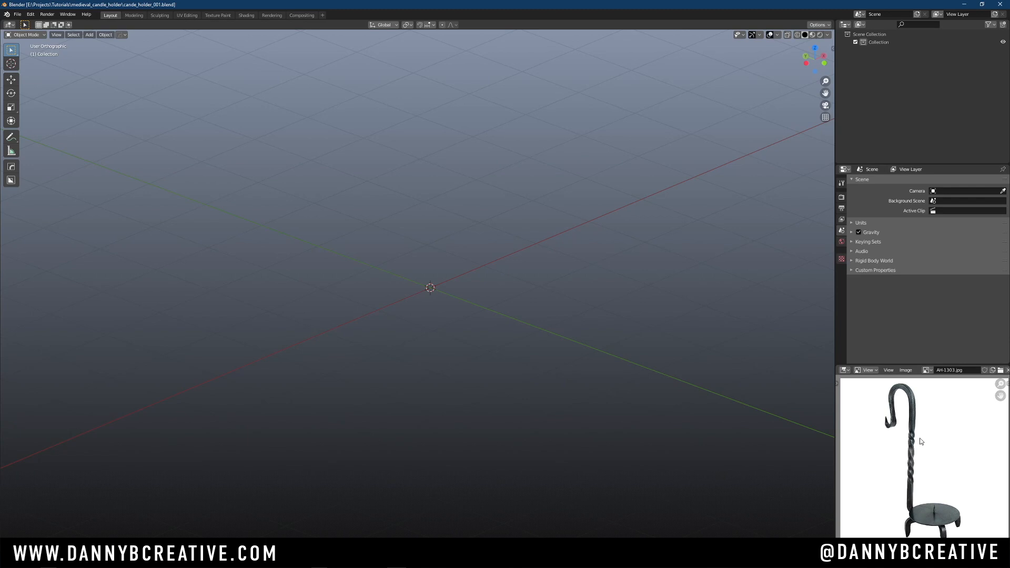
shift+middle_drag(484, 304, 477, 303)
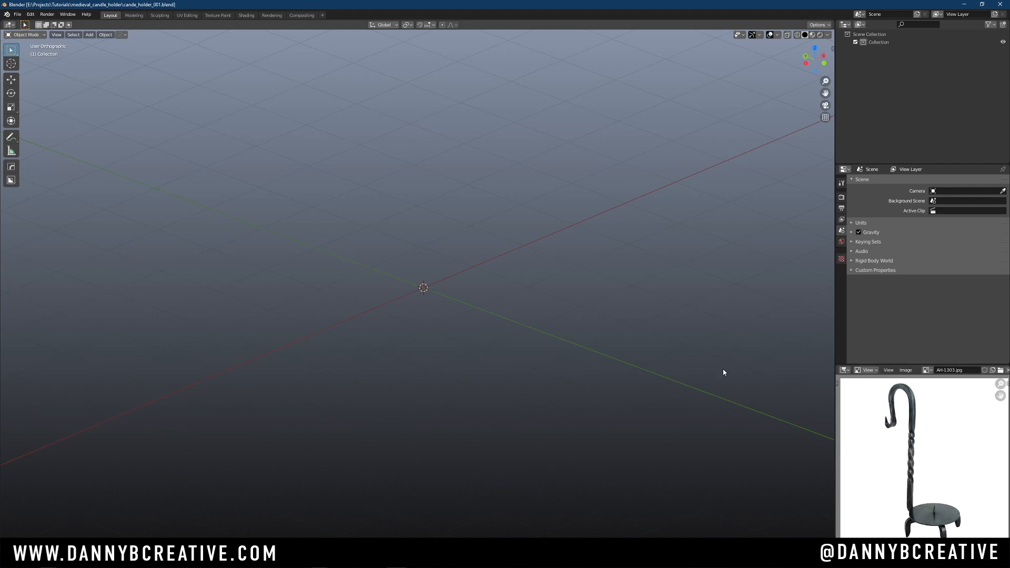
shift+middle_drag(514, 320, 510, 328)
scroll(465, 286, down, 2)
Add a cube at the origin and scale it down in X and Y only, forming a narrow square post
key(shift+a)
mouse_move(462, 295)
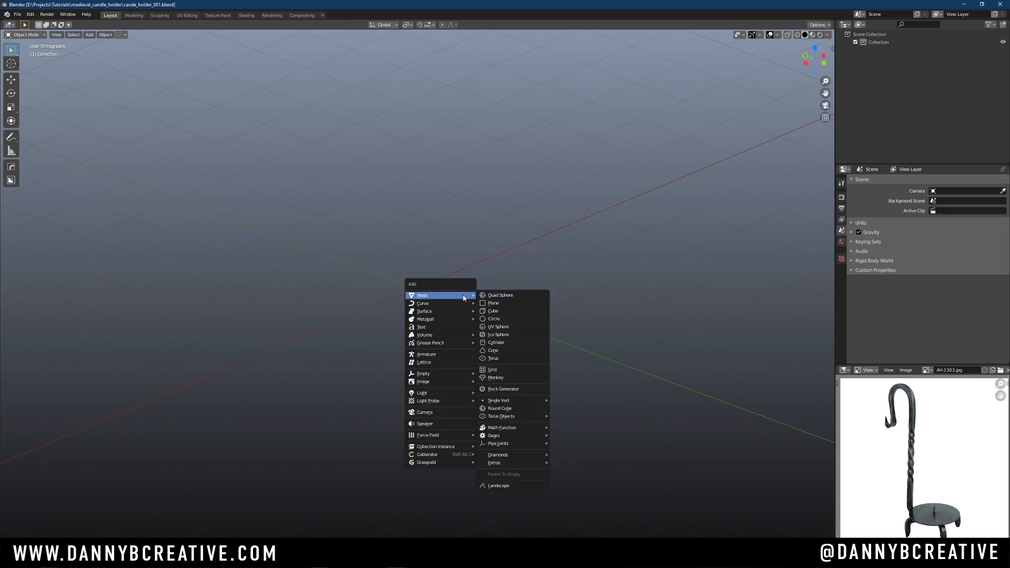
click(507, 313)
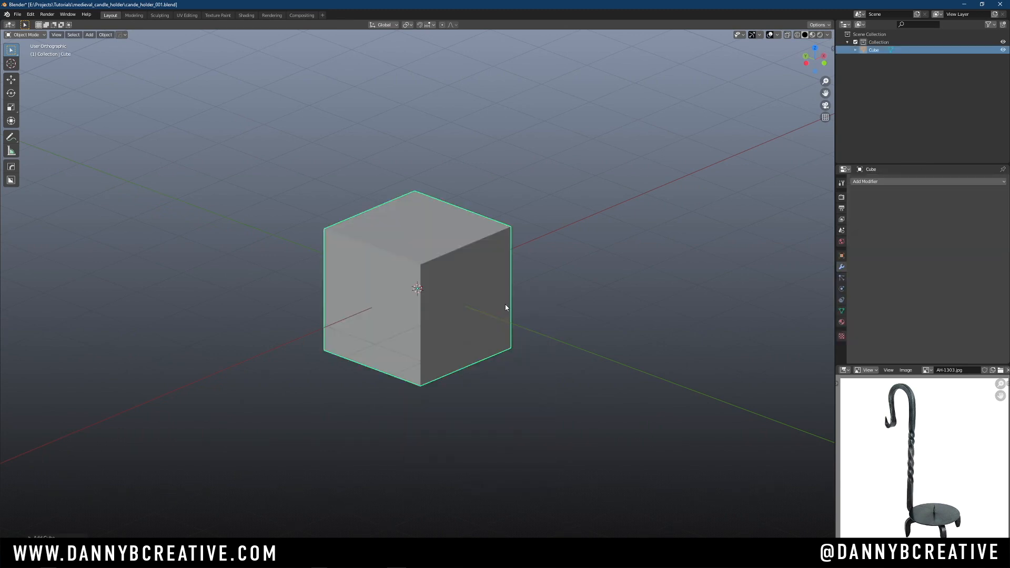
key(s)
key(shift+z)
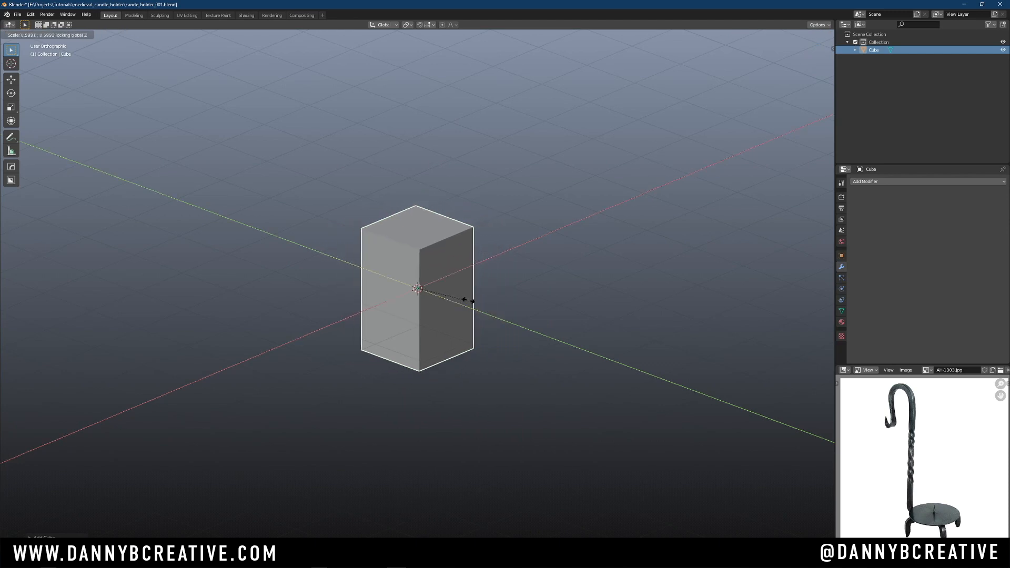
click(421, 290)
middle_drag(421, 289, 441, 305)
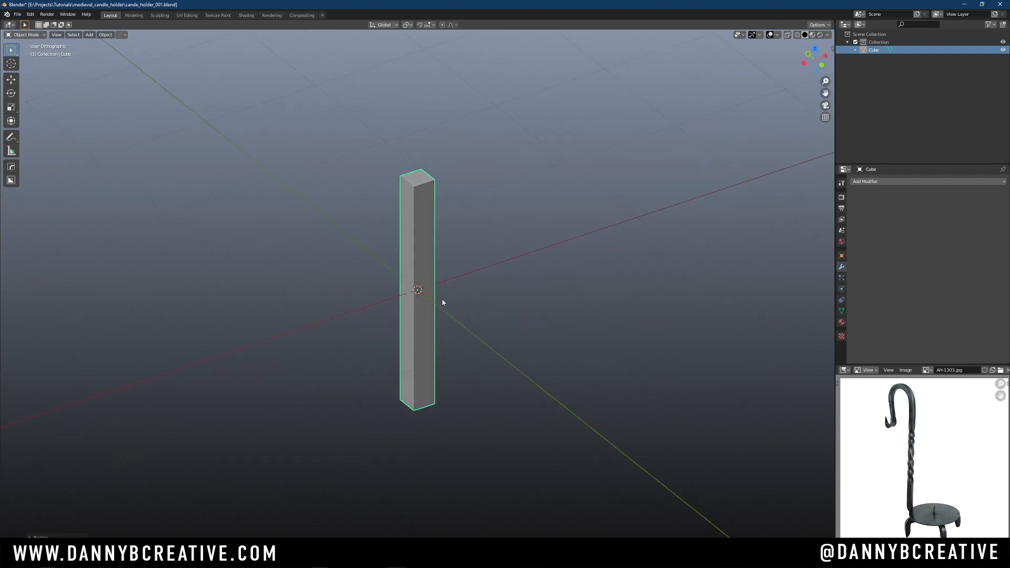
Stretch the post along the Z axis into a long, slender bar and apply its scale
key(s)
key(z)
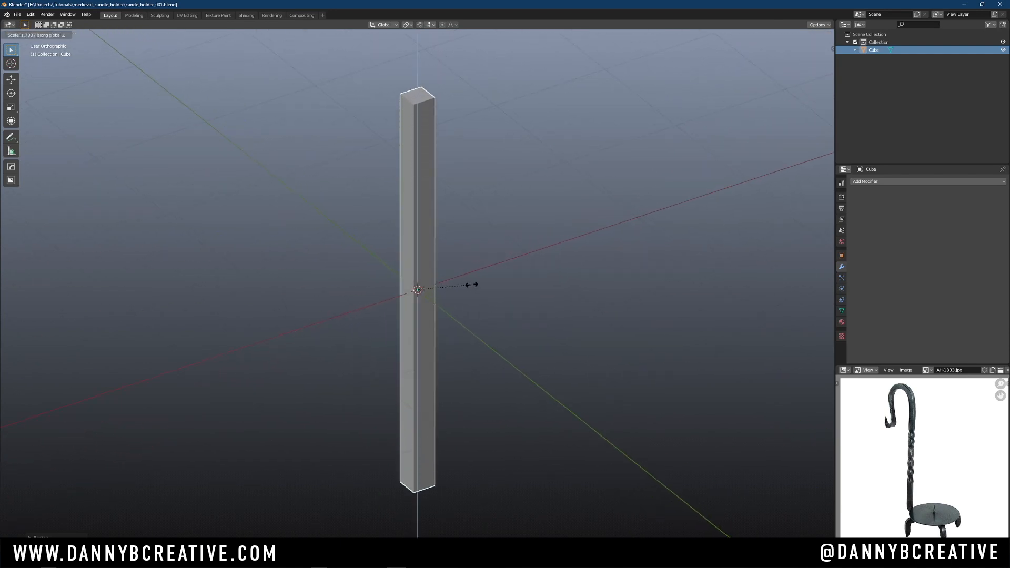
click(478, 277)
key(KP_3)
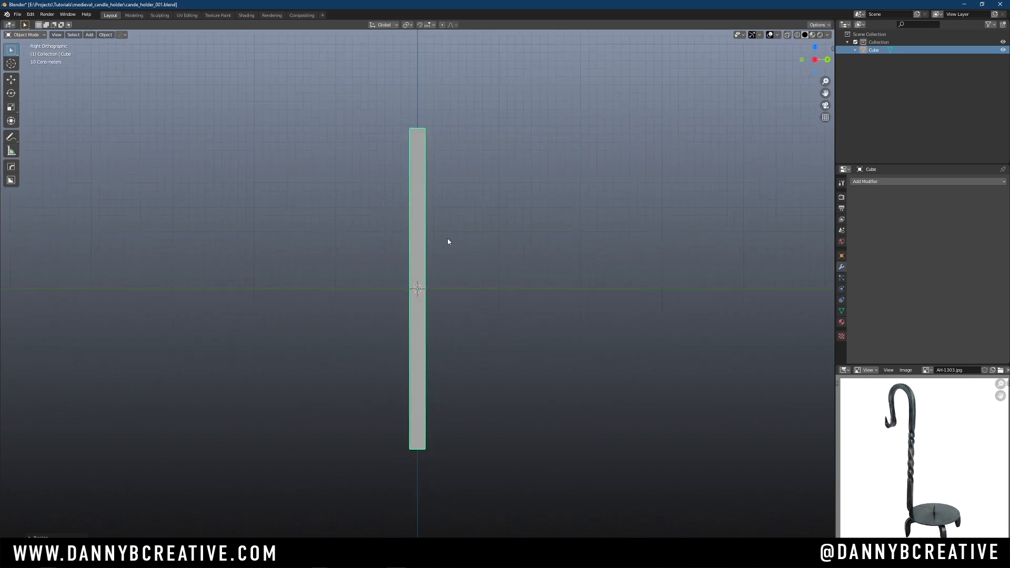
key(s)
key(z)
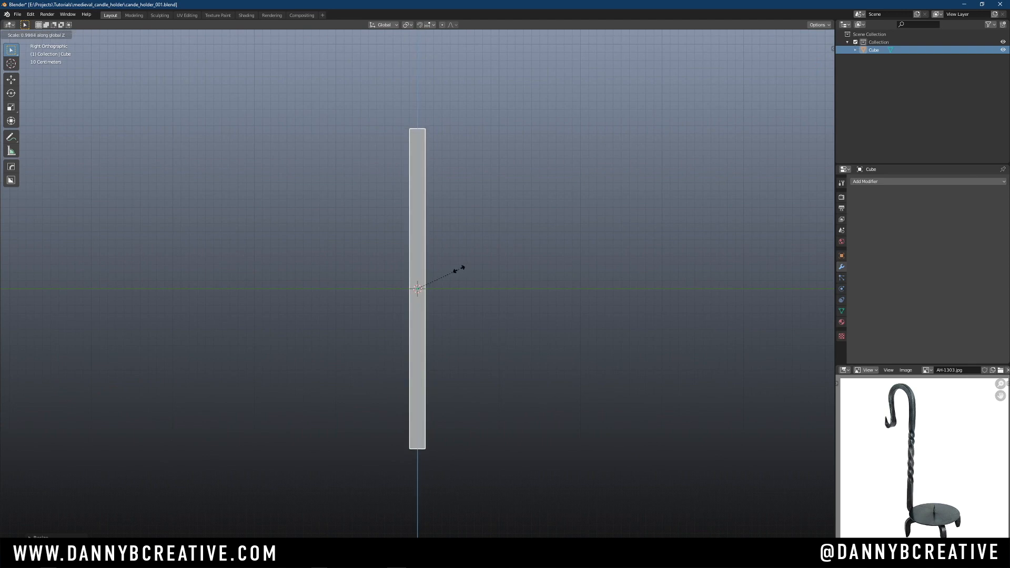
click(459, 268)
key(ctrl+a)
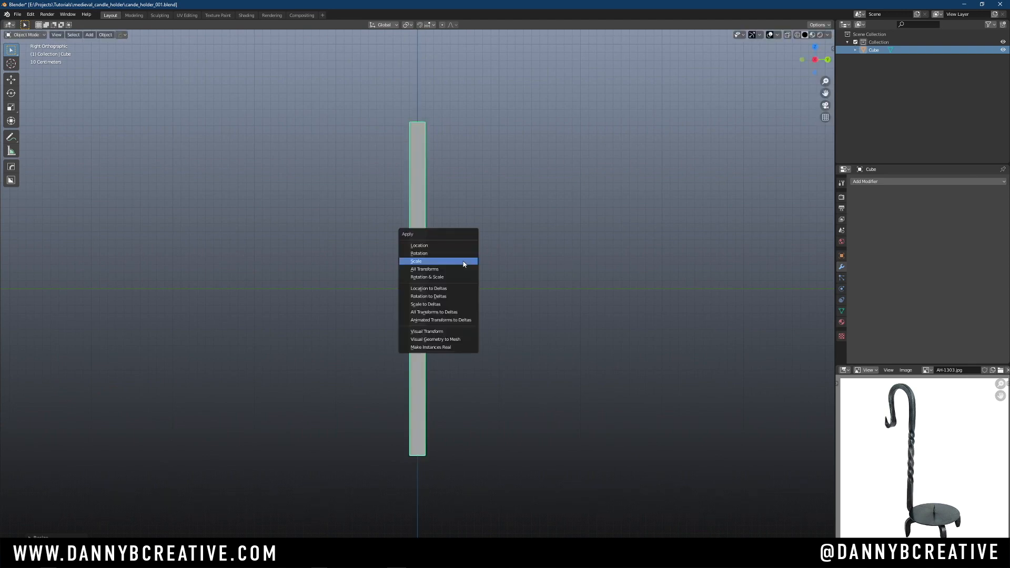
click(456, 263)
Add a level 2 Subdivision modifier to the bar and turn off its viewport display
middle_drag(455, 267, 439, 280)
scroll(439, 280, up, 3)
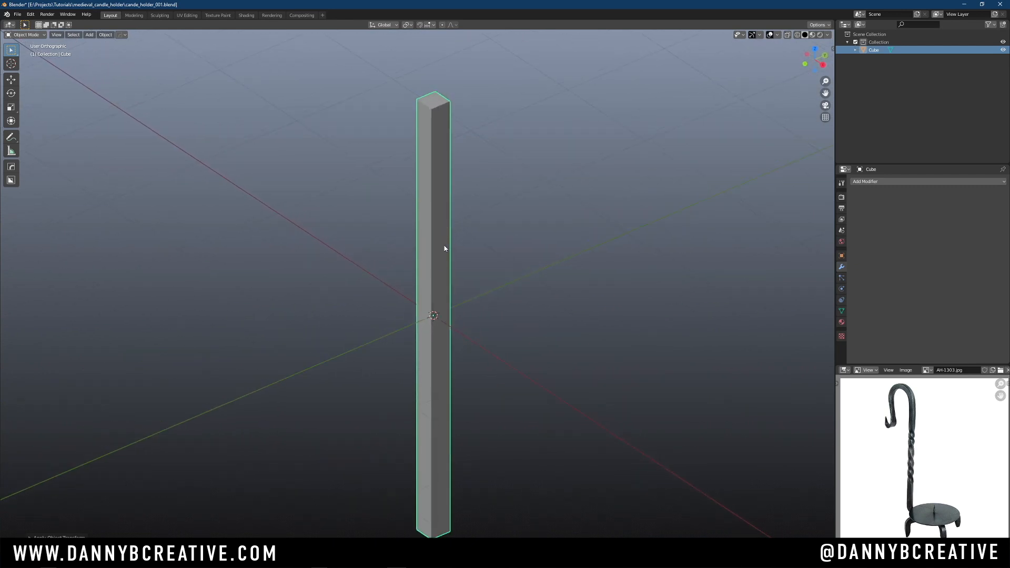
key(Tab)
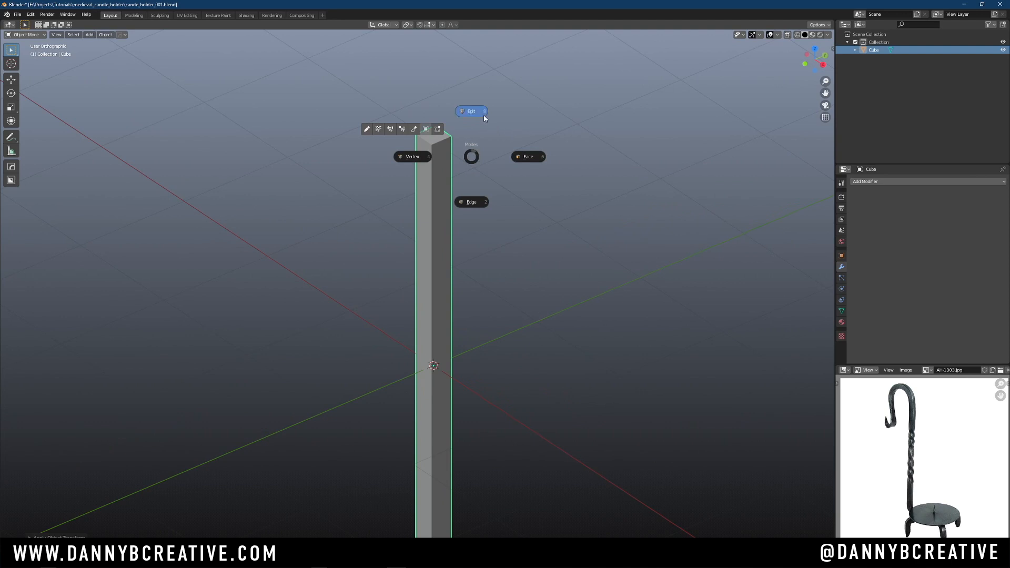
key(Escape)
key(ctrl+2)
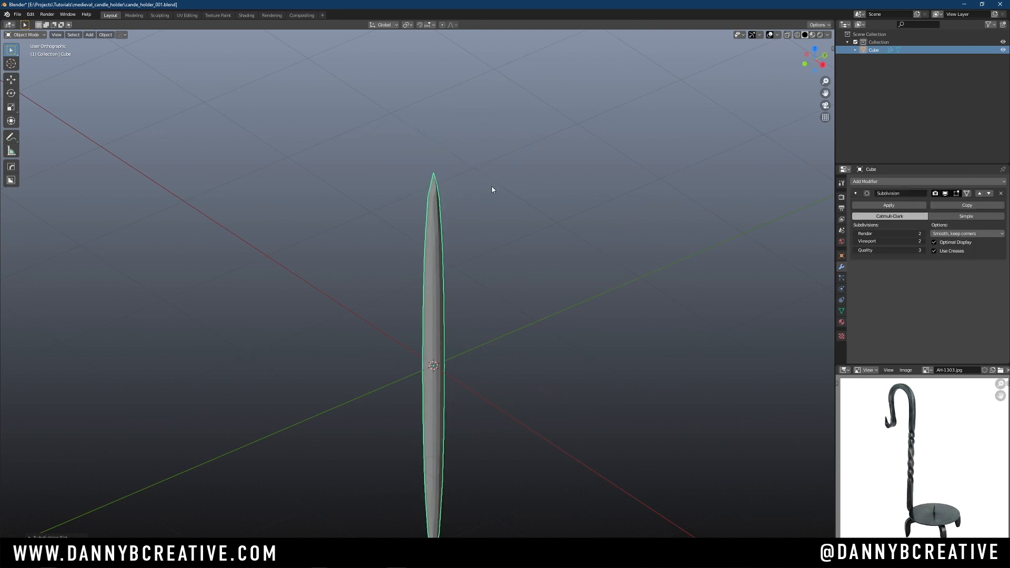
click(945, 193)
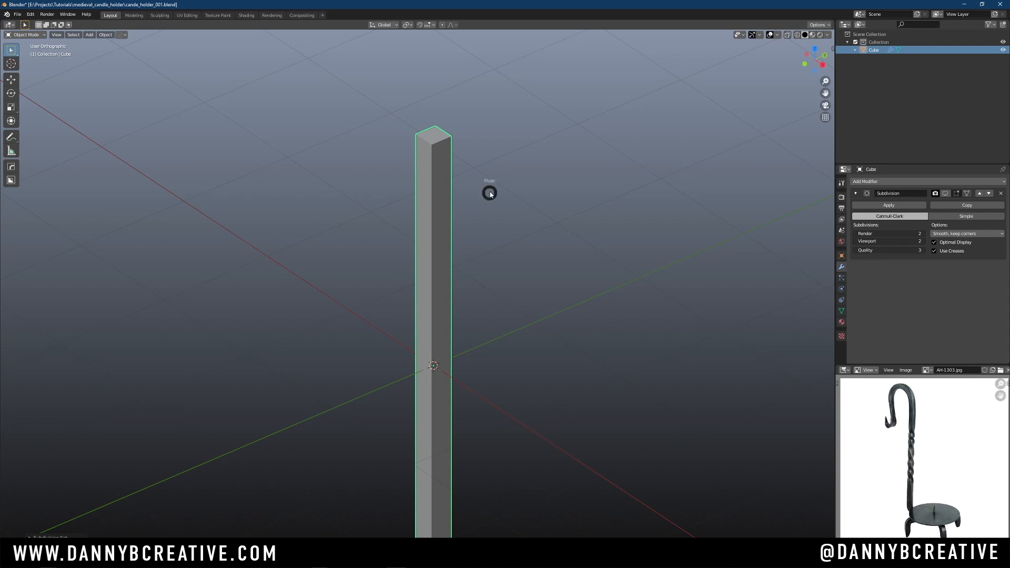
key(Escape)
In Edit Mode, cut one centred lengthwise edge loop through each pair of the bar's long sides
key(ctrl+Tab)
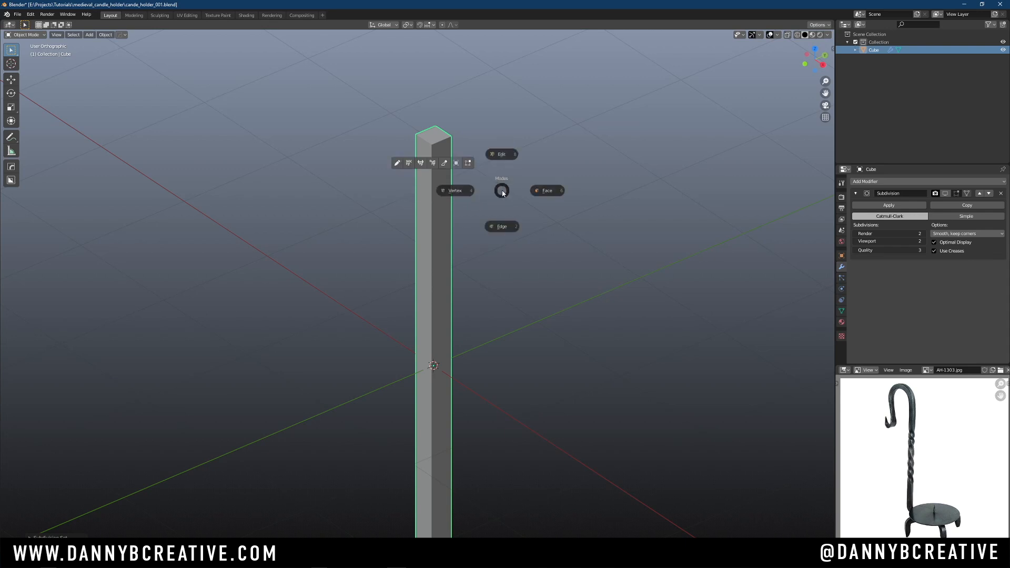
click(469, 205)
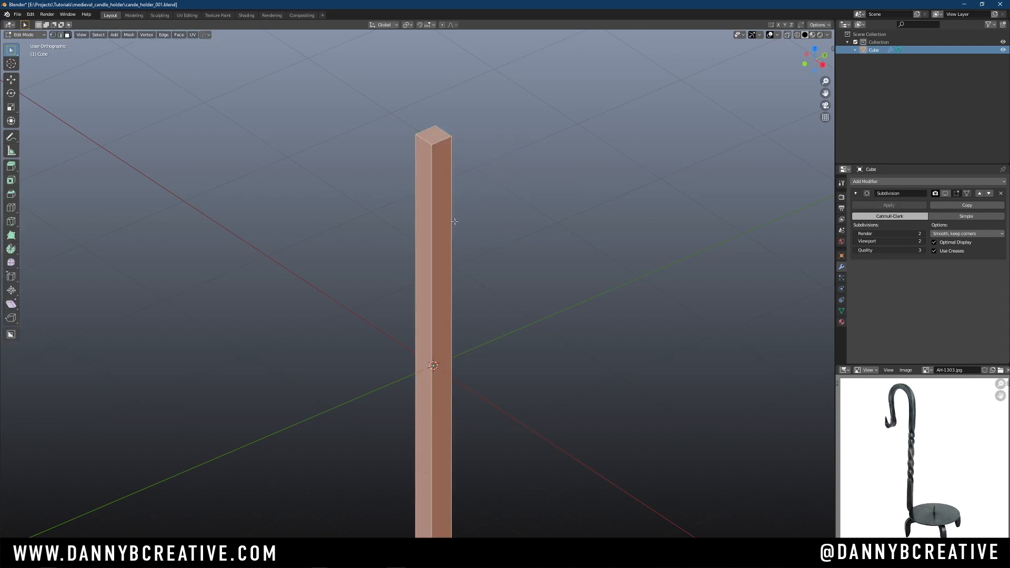
key(ctrl+r)
click(423, 142)
right_click(424, 142)
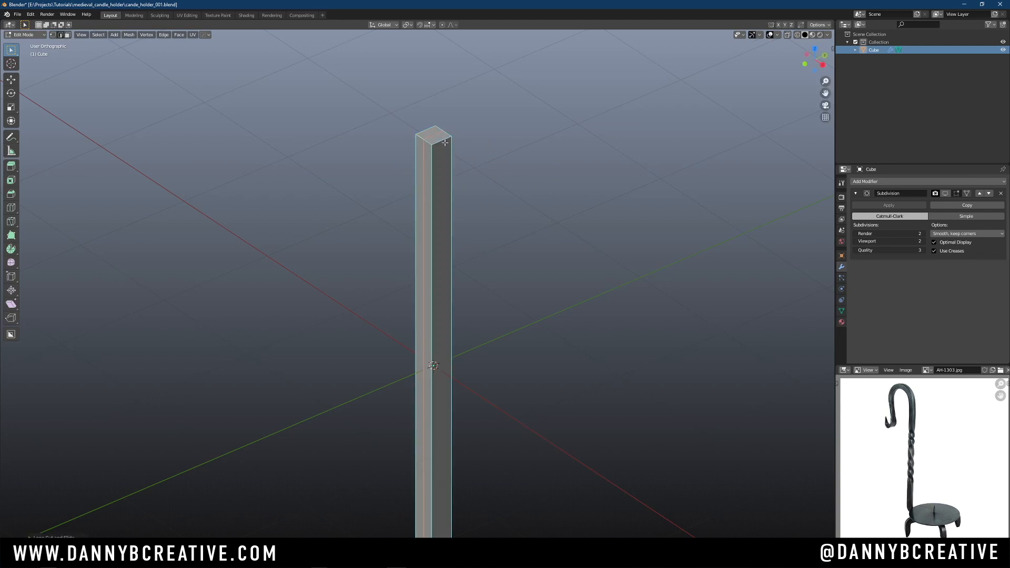
key(ctrl+r)
click(443, 144)
right_click(443, 145)
Cut about 40 evenly spaced horizontal edge loops across the bar's full height, without sliding them
middle_drag(444, 143, 460, 205)
key(a)
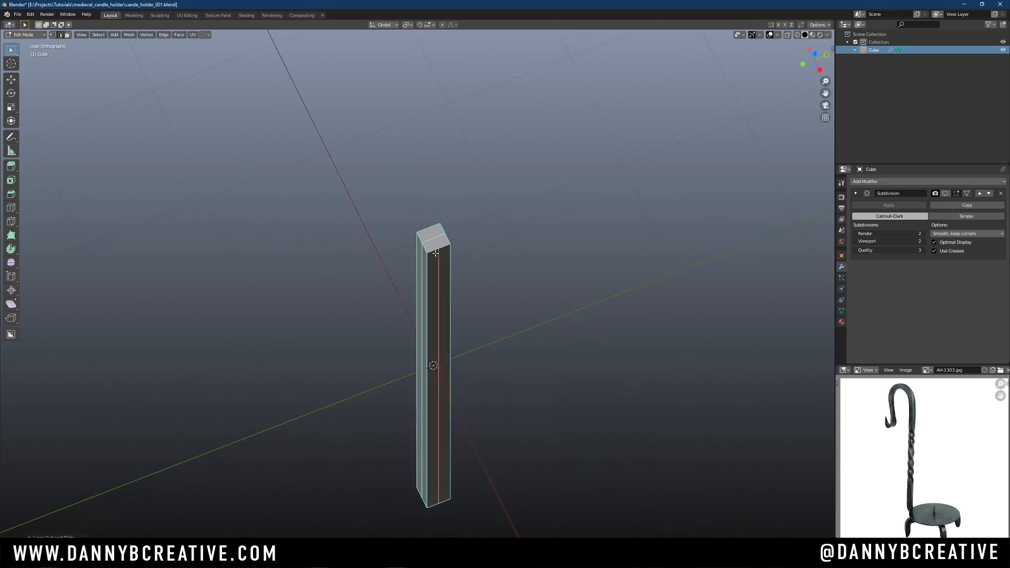
key(KP_3)
key(KP_Decimal)
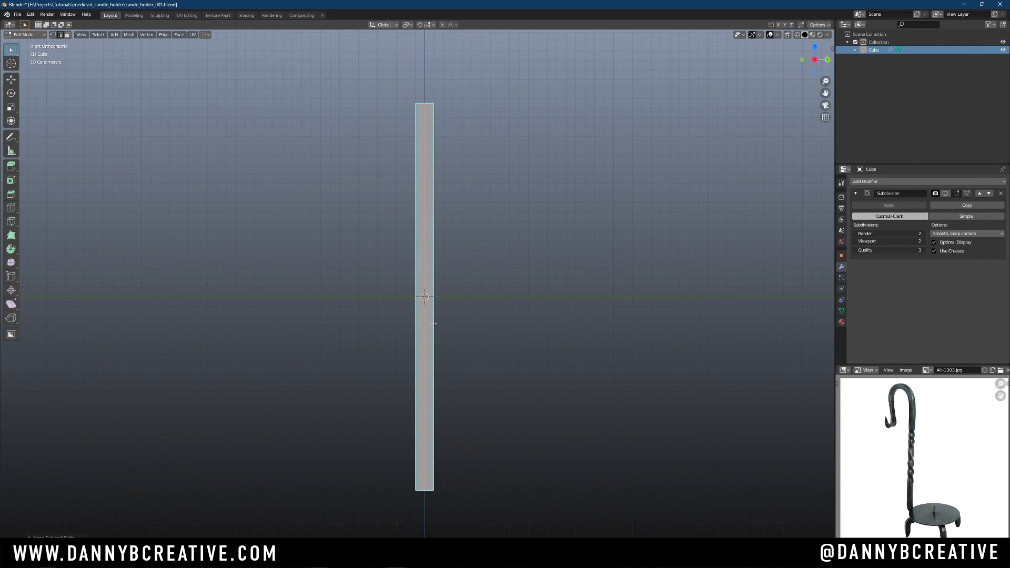
key(ctrl+r)
scroll(431, 324, up, 7)
scroll(432, 326, up, 16)
scroll(434, 326, up, 12)
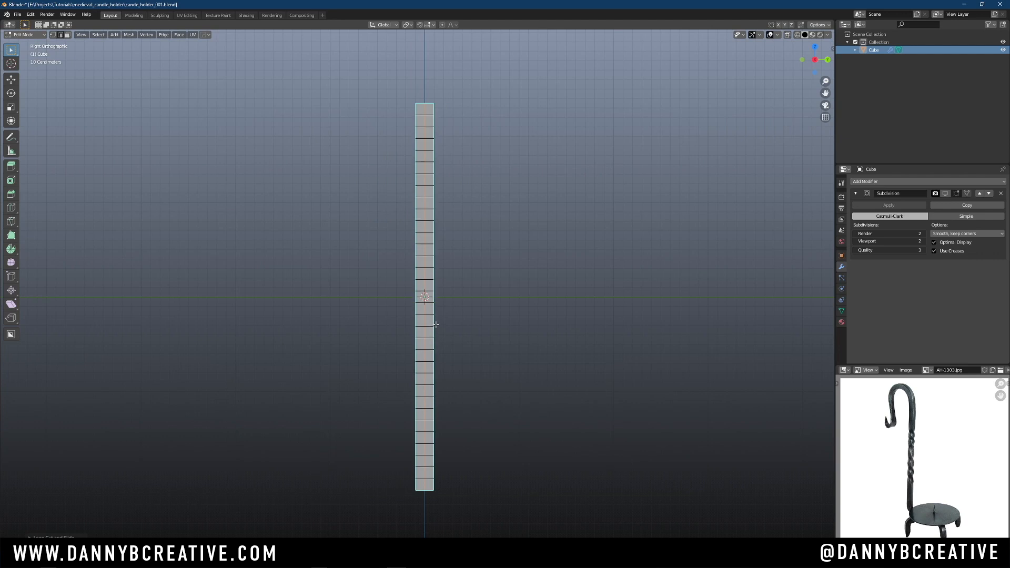
scroll(436, 324, up, 5)
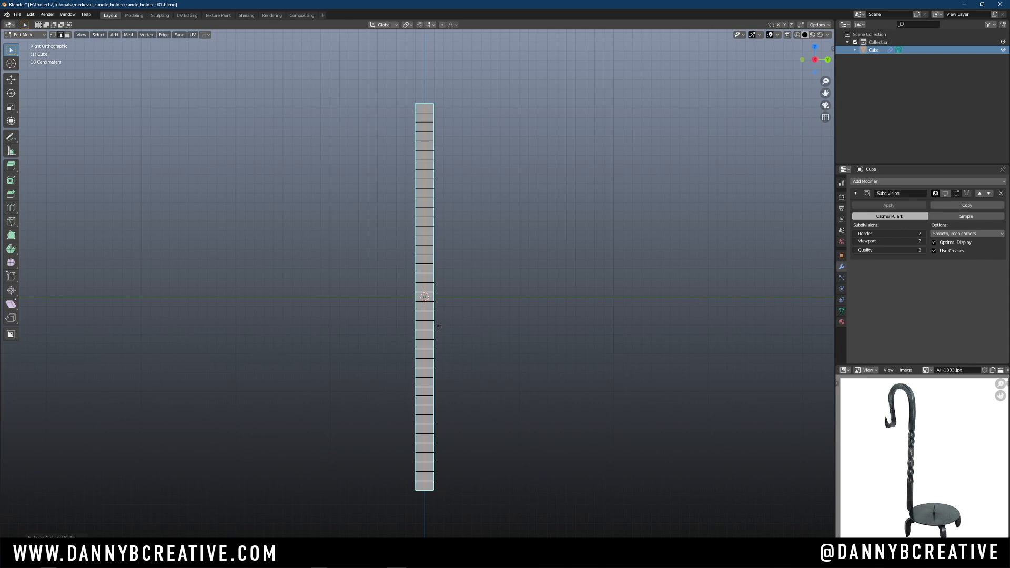
scroll(437, 325, up, 1)
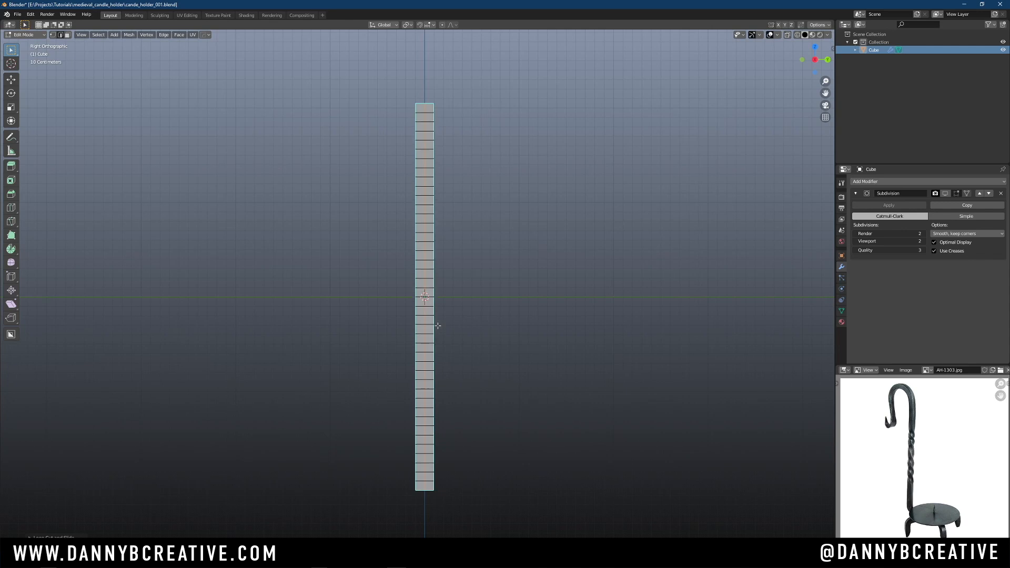
click(438, 325)
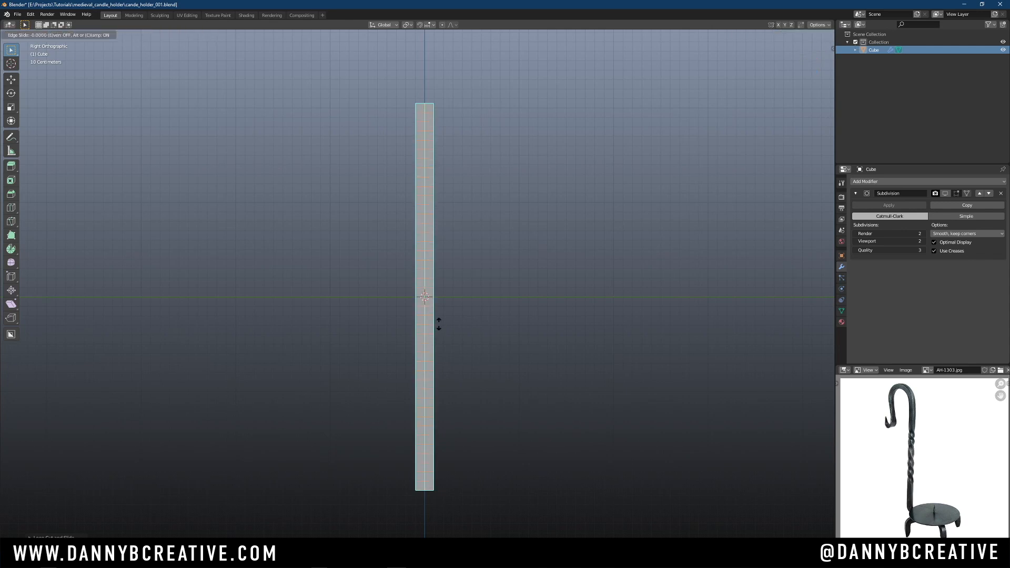
right_click(436, 316)
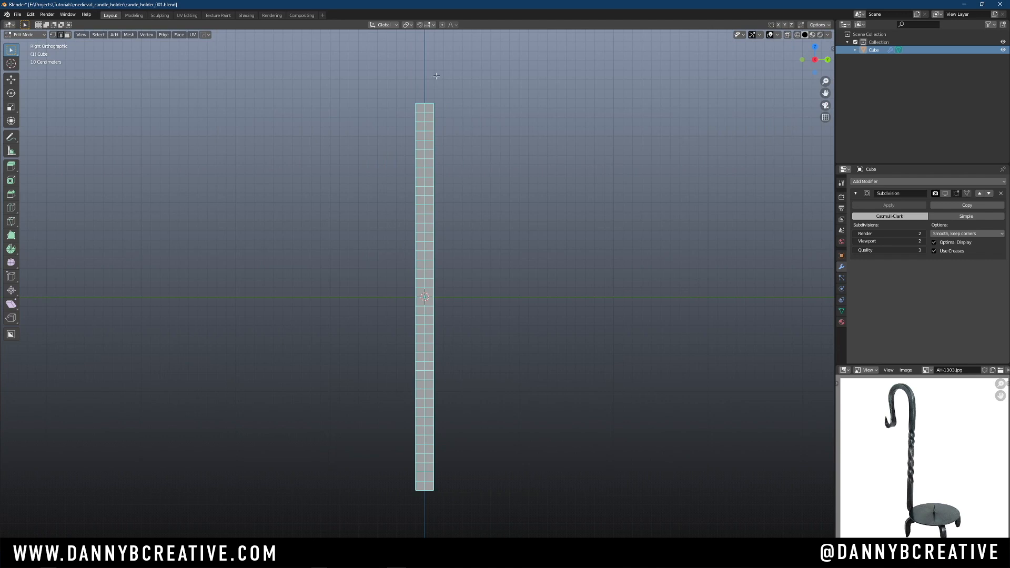
Return to Object Mode, turn the Subdivision modifier's viewport display back on and shade the bar smooth
middle_drag(409, 192, 477, 265)
key(Tab)
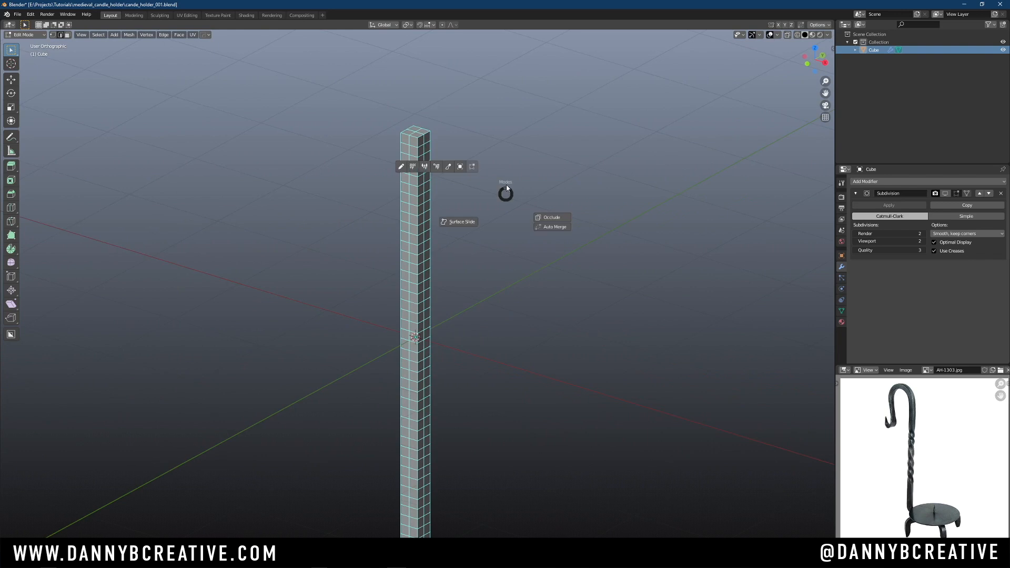
click(513, 135)
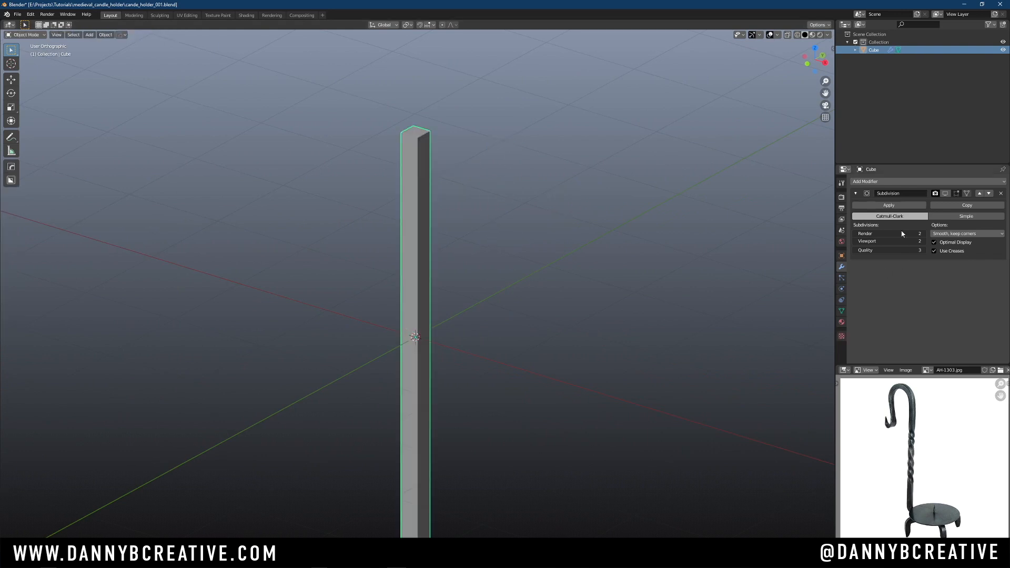
click(945, 193)
middle_drag(508, 257, 435, 246)
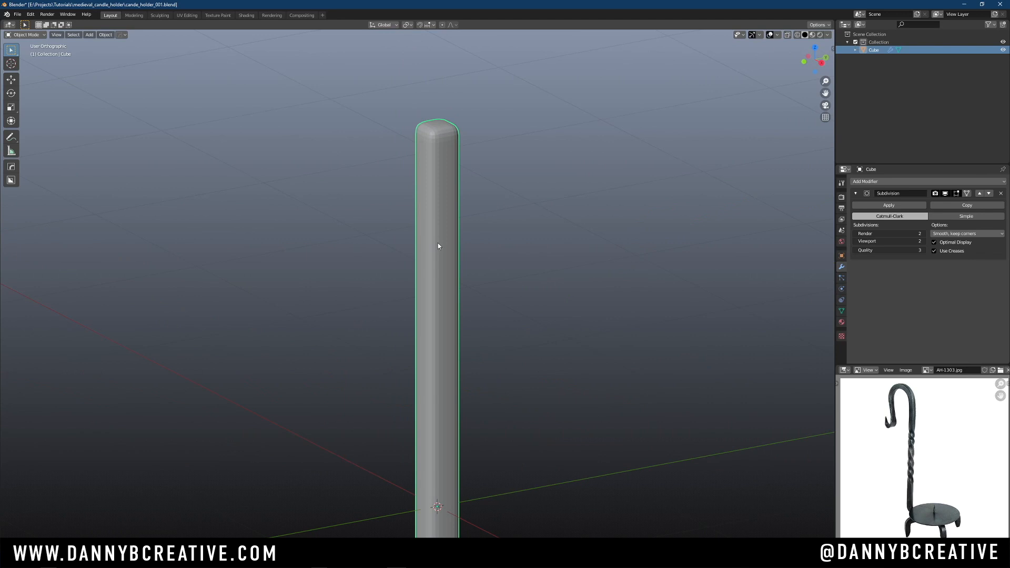
right_click(438, 243)
click(432, 224)
middle_drag(462, 234, 441, 281)
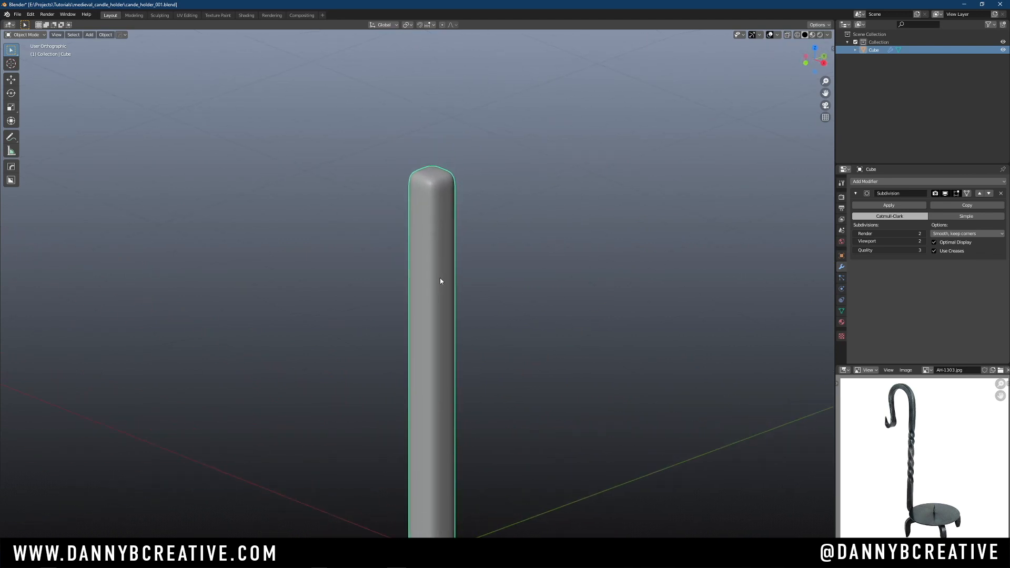
Add a Bevel modifier to the bar and place it above the Subdivision modifier in the stack
click(877, 184)
click(865, 210)
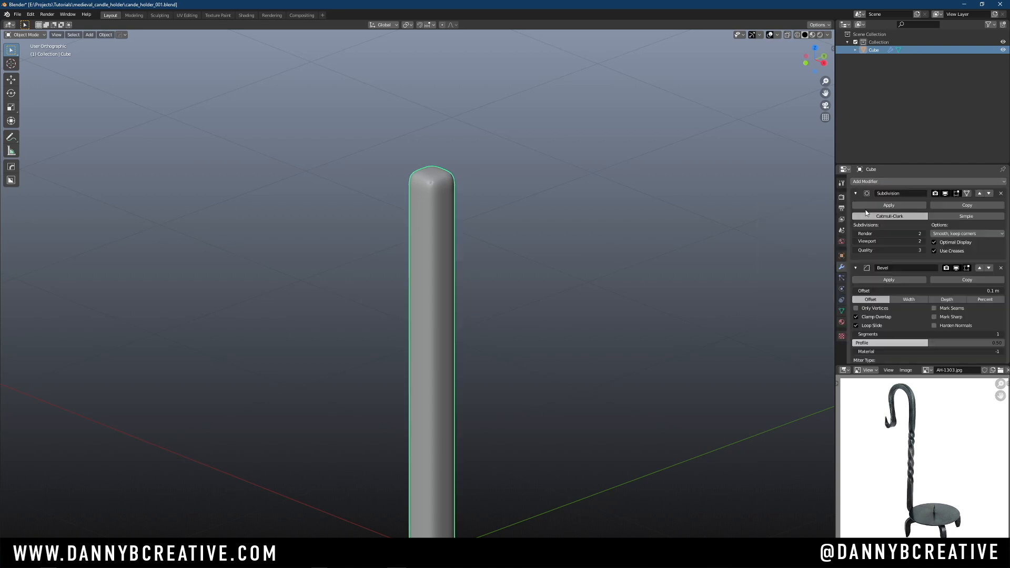
click(855, 193)
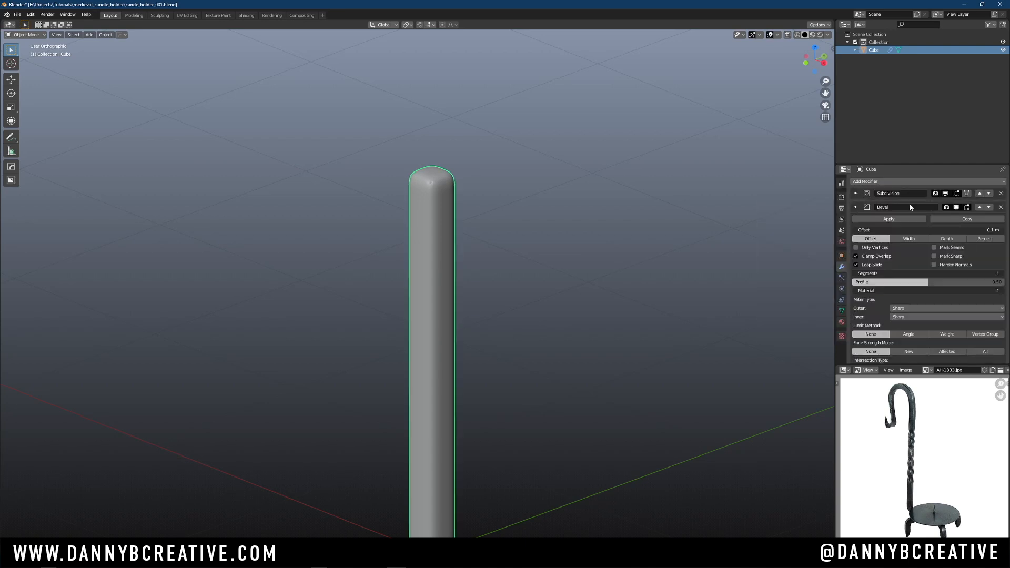
click(854, 207)
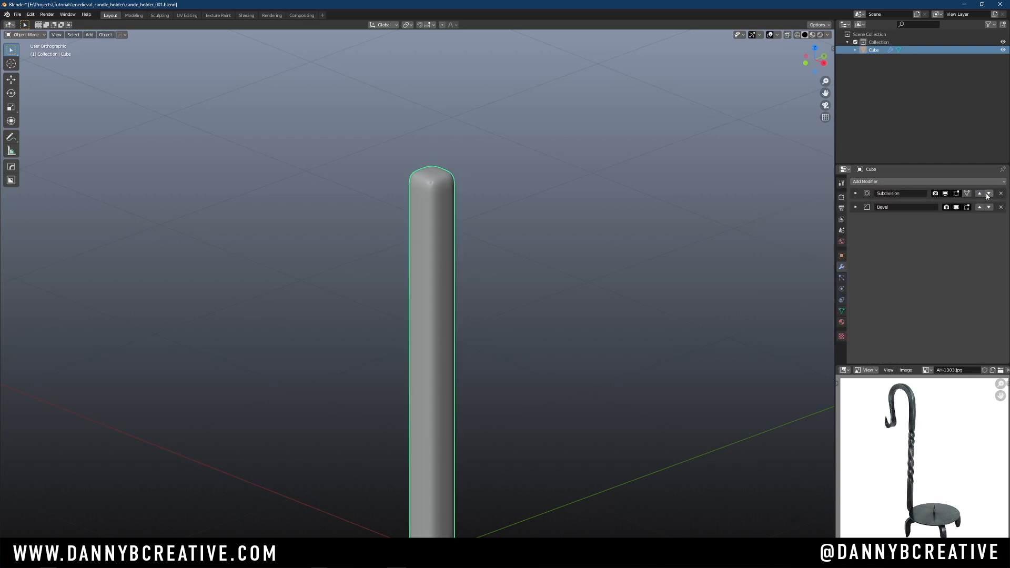
click(989, 194)
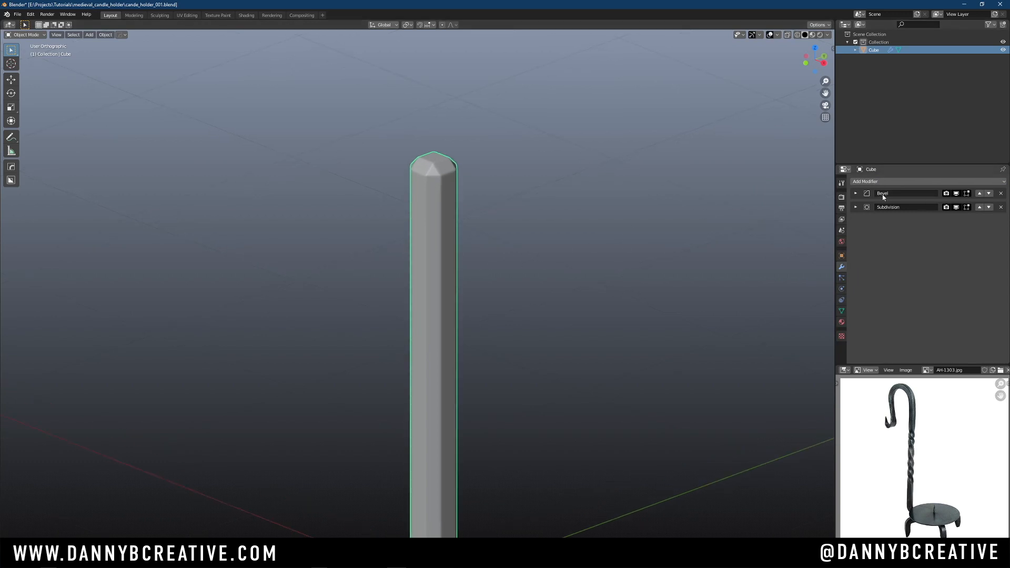
Limit the Bevel modifier by angle and reduce its offset to 0.004 m
click(855, 194)
click(908, 319)
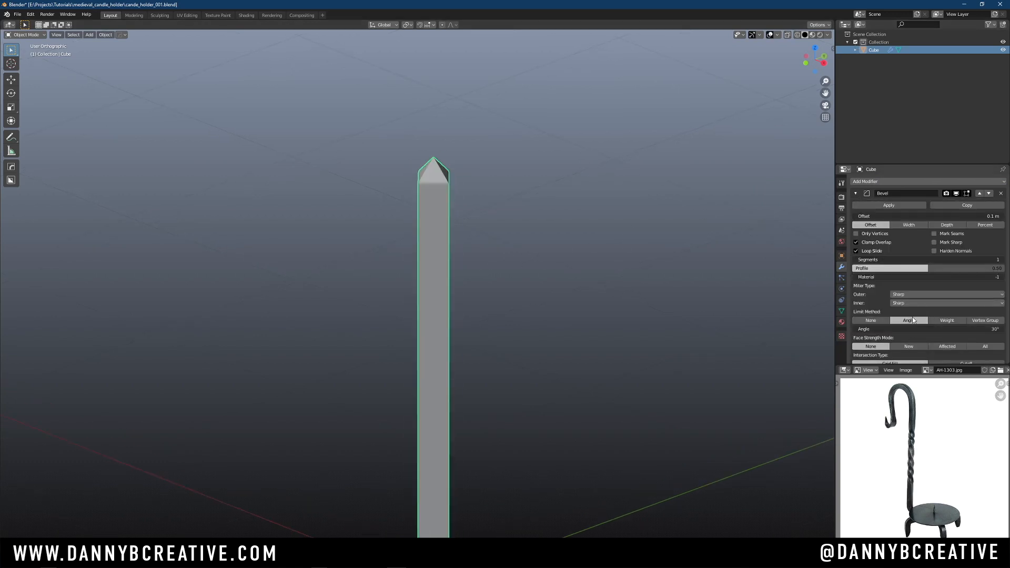
mouse_move(658, 308)
middle_down()
mouse_move(437, 314)
mouse_move(473, 298)
mouse_move(460, 313)
mouse_move(537, 292)
middle_up()
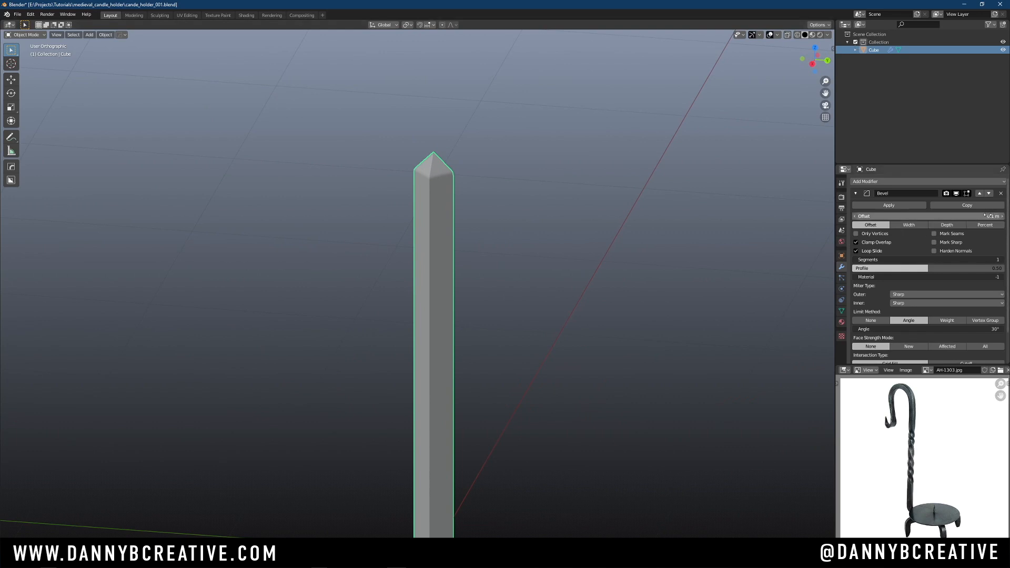
drag(968, 216, 950, 225)
middle_drag(658, 238, 526, 273)
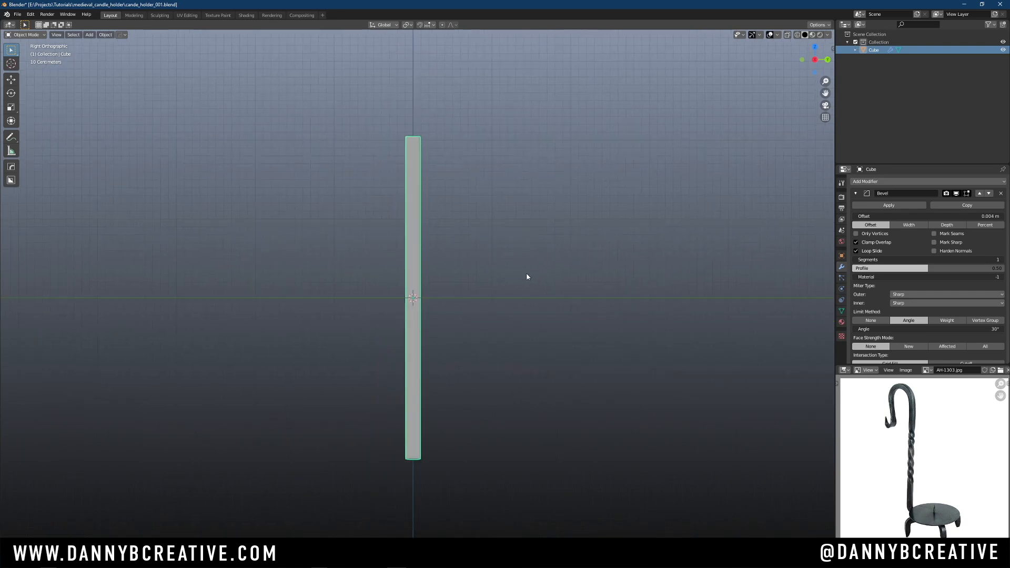
Turn off the viewport display of the bar's Bevel and Subdivision modifiers and collapse the Bevel settings
click(955, 193)
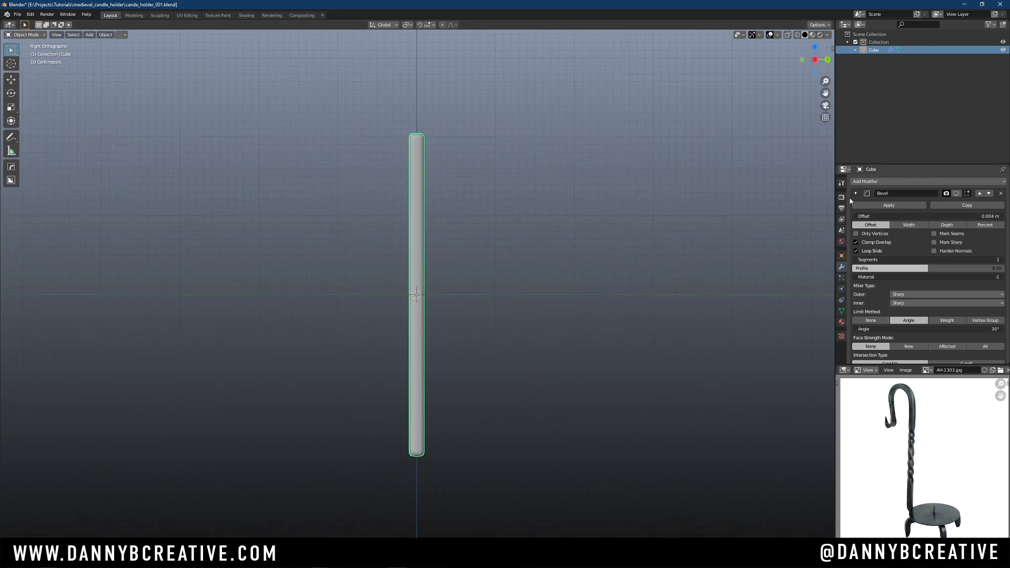
click(855, 193)
click(945, 207)
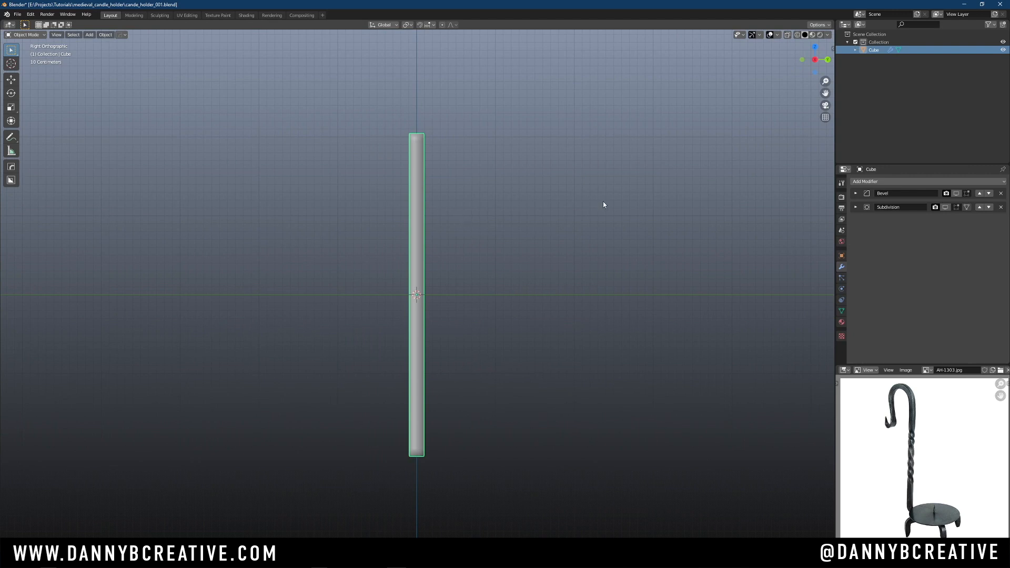
Inspect the bar from an angle and examine the lower stem and candle plate in the reference image
middle_drag(457, 246, 478, 248)
scroll(481, 258, up, 3)
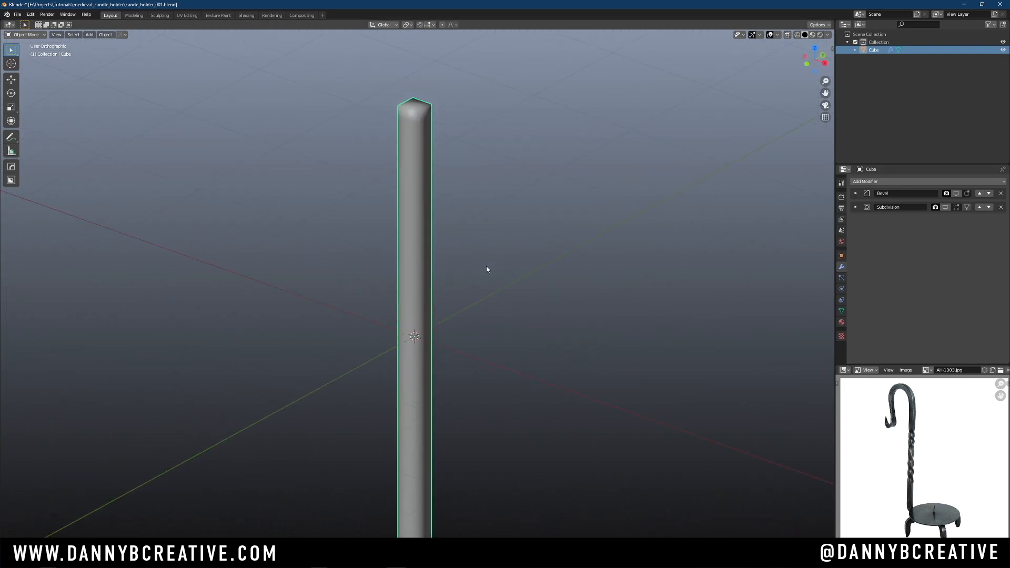
scroll(485, 266, down, 4)
scroll(935, 469, up, 2)
middle_drag(936, 468, 878, 472)
scroll(935, 395, up, 1)
middle_drag(878, 471, 890, 507)
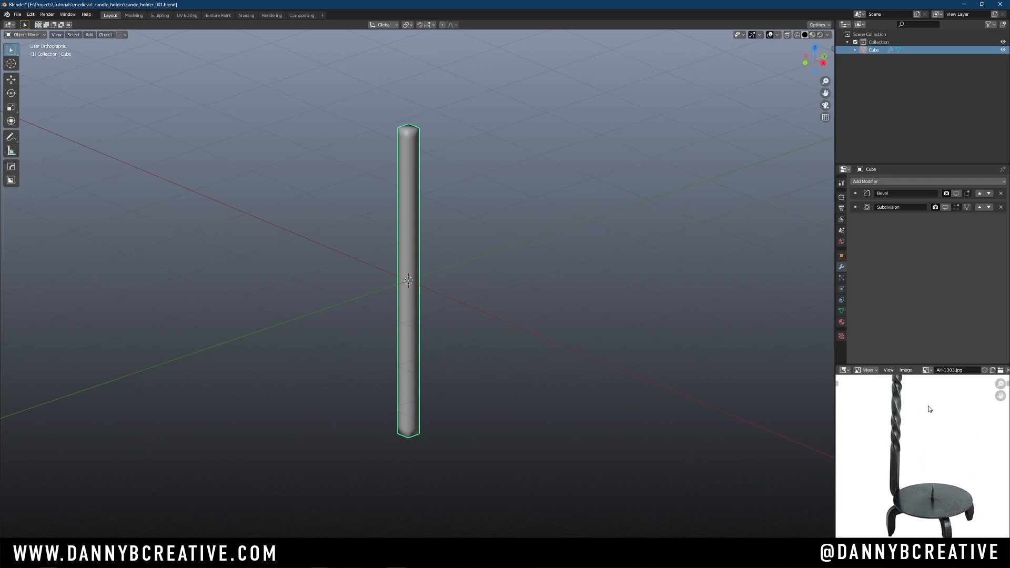
Shade the bar flat in Object Mode
middle_drag(604, 342, 499, 250)
shift+middle_drag(453, 309, 476, 315)
scroll(468, 280, up, 3)
shift+middle_drag(476, 315, 484, 362)
right_click(407, 342)
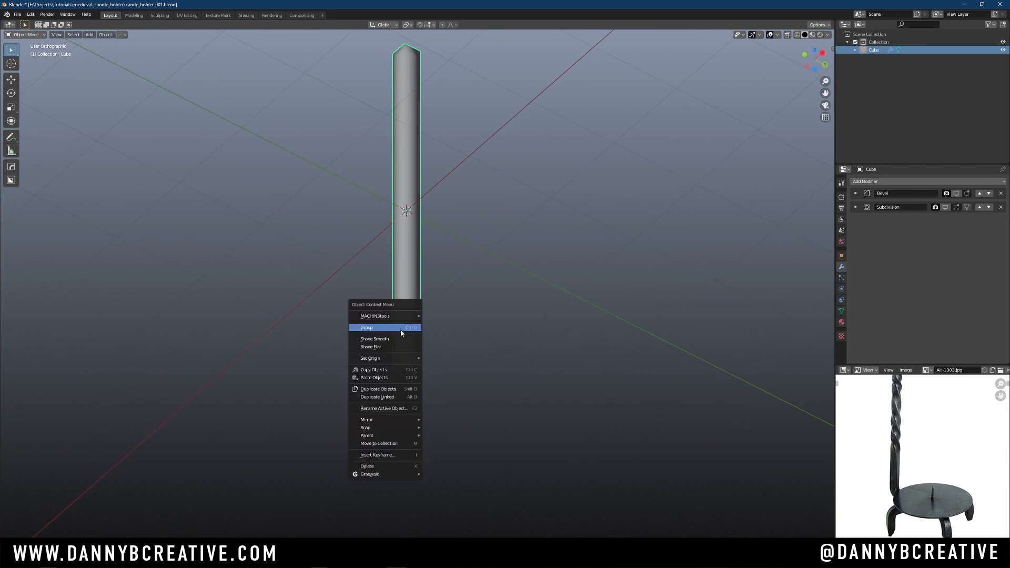
click(415, 346)
Select the bar's four bottom-end faces in Edit Mode, activate the Spin tool and place the 3D cursor beside the lower end in right view
scroll(431, 332, up, 2)
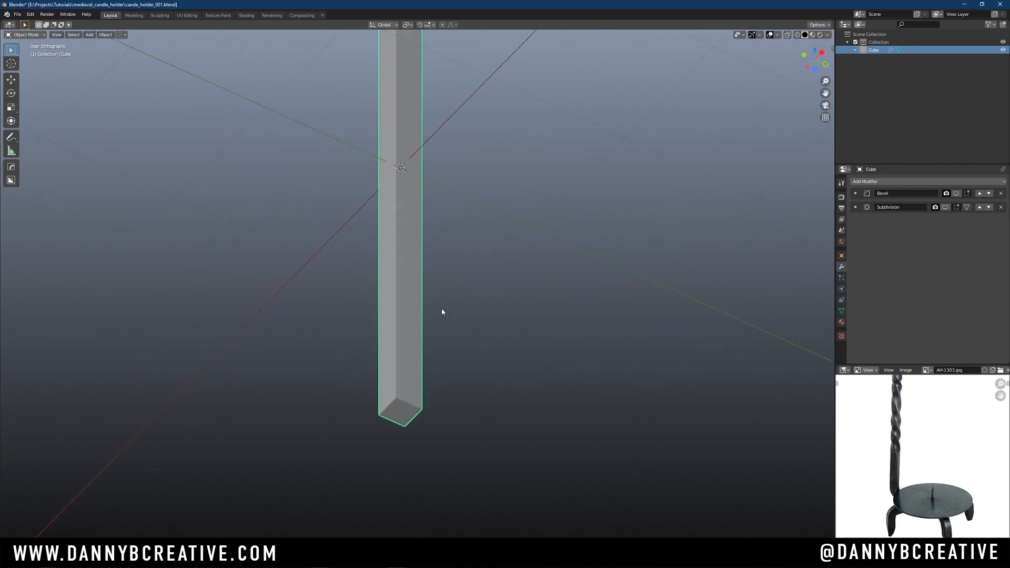
key(ctrl+Tab)
click(542, 322)
click(402, 414)
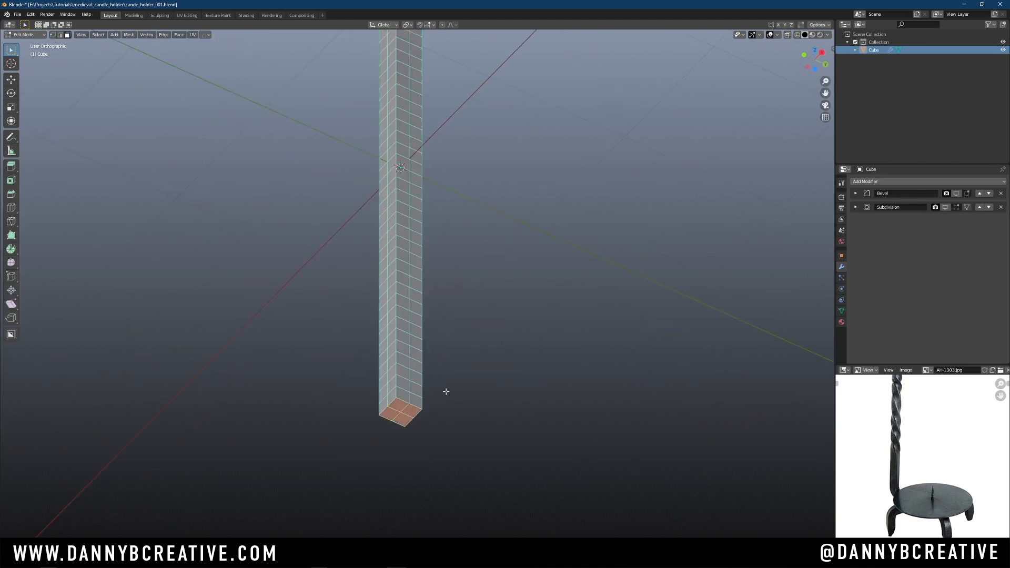
key(KP_3)
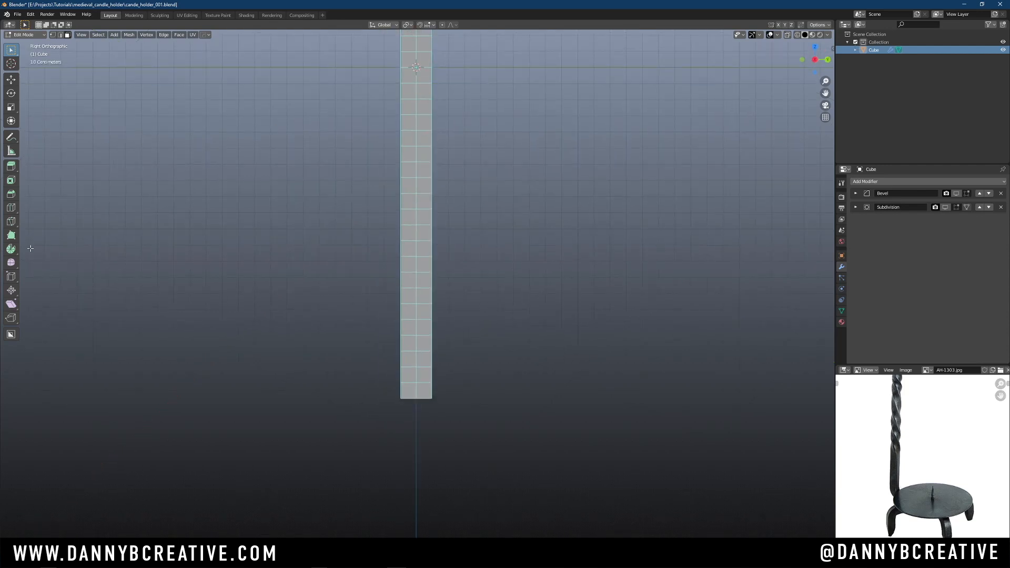
click(12, 250)
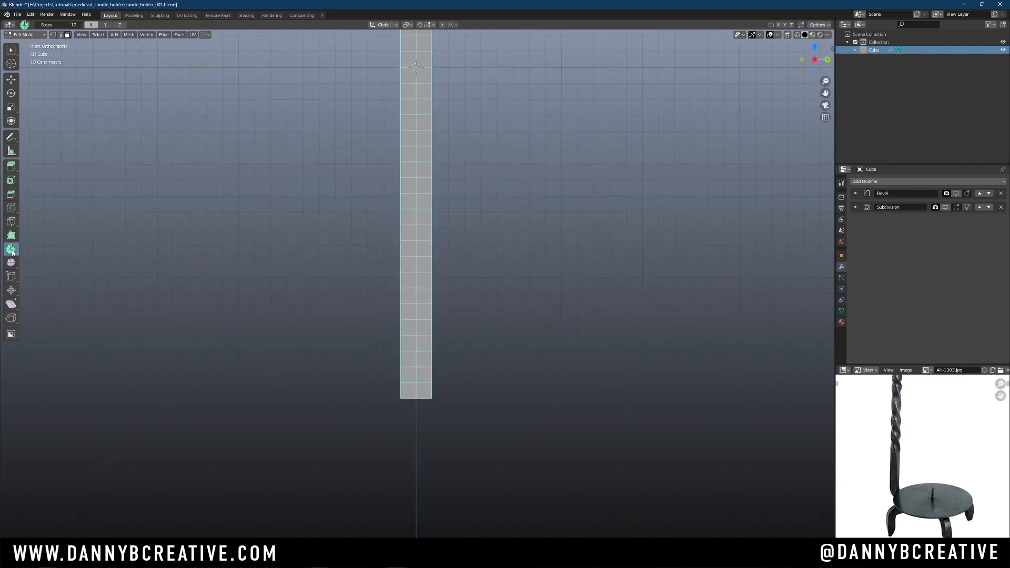
shift+right_click(357, 383)
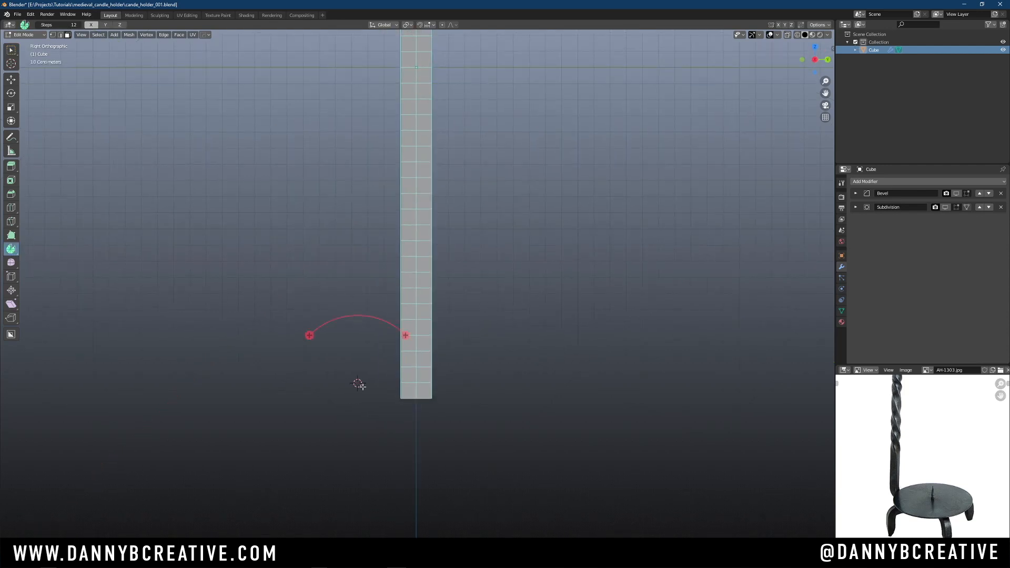
Spin the bottom faces about 80° around the X axis to curve the bar's lower end toward the 3D cursor
click(841, 183)
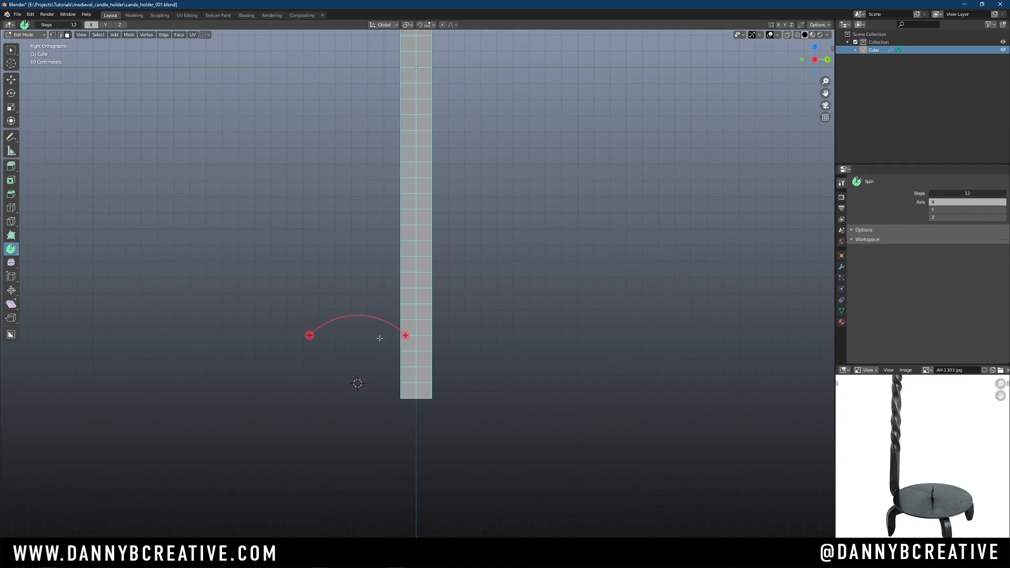
drag(405, 335, 378, 399)
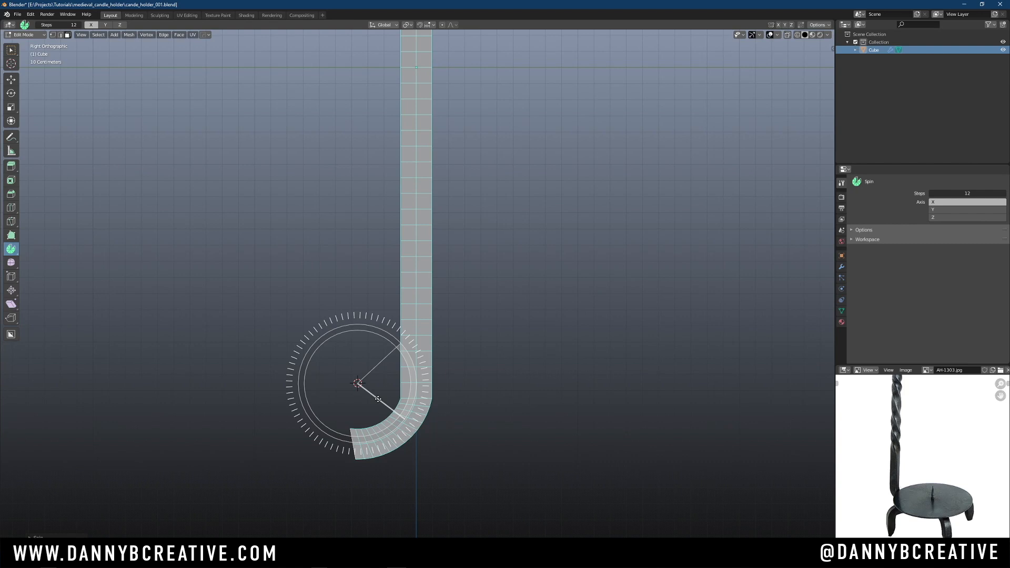
drag(377, 399, 378, 398)
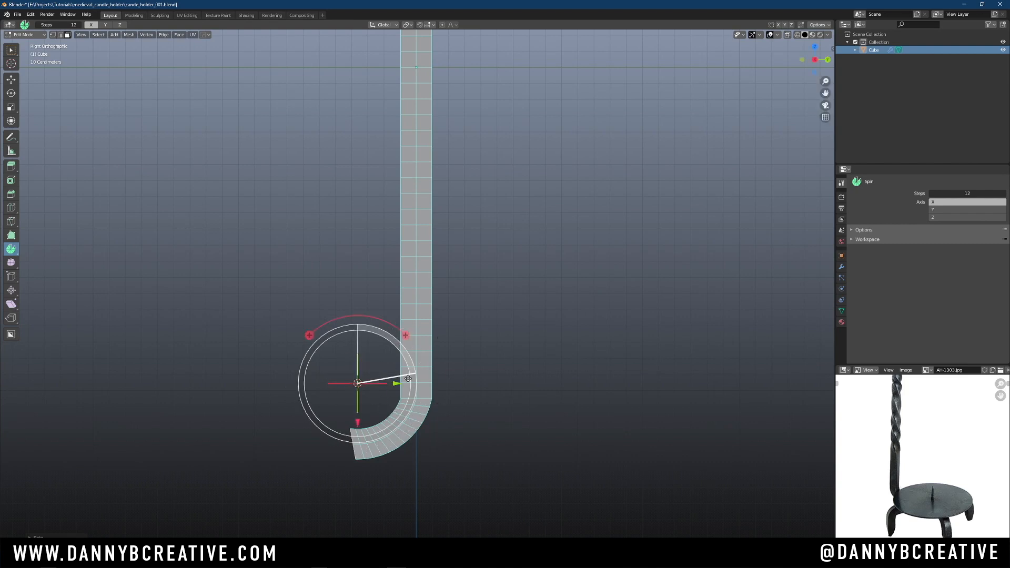
Set the spin's angle to 90° and its number of steps to 8
click(74, 535)
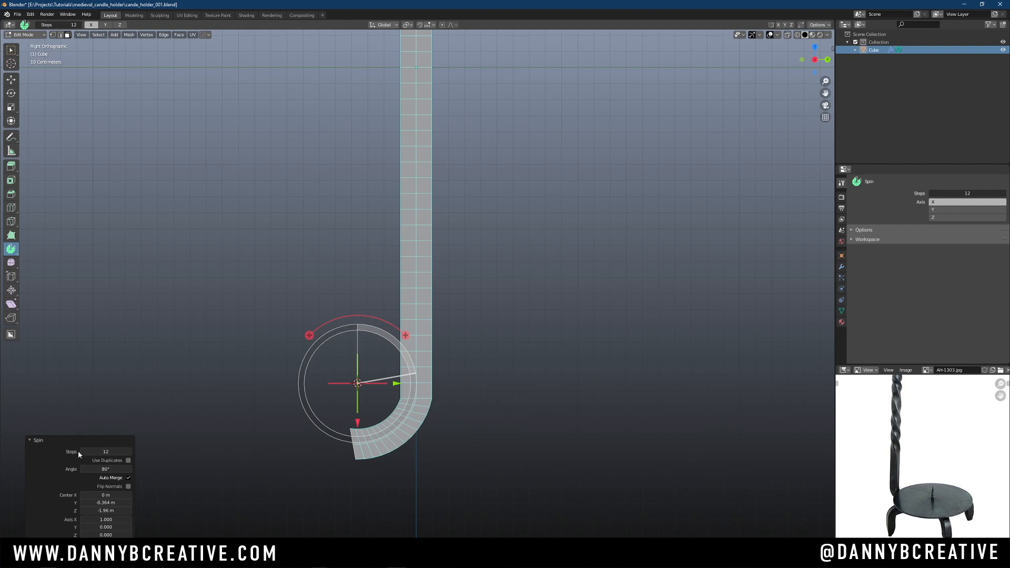
click(106, 467)
text(90)
key(Tab)
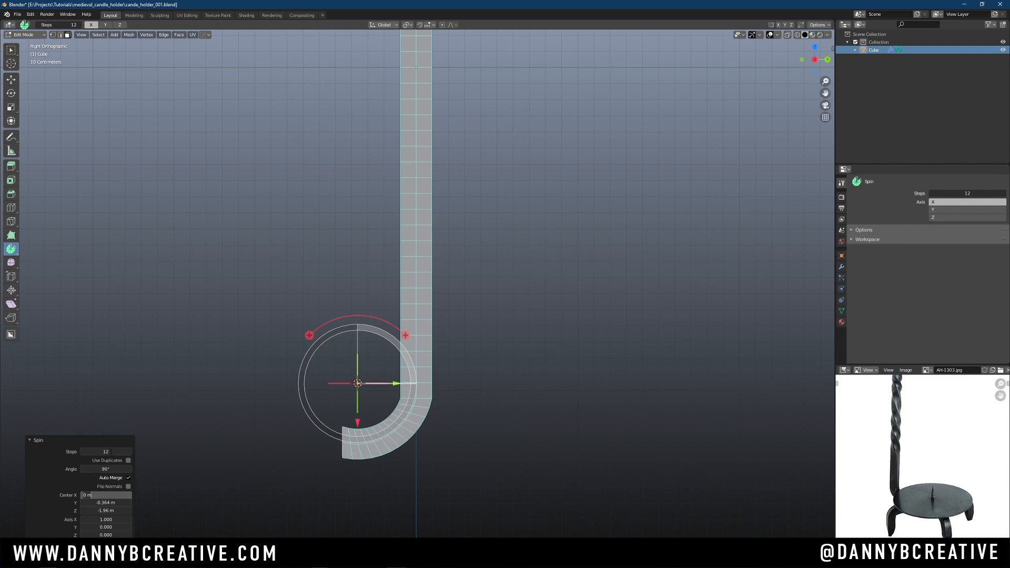
key(Return)
click(105, 451)
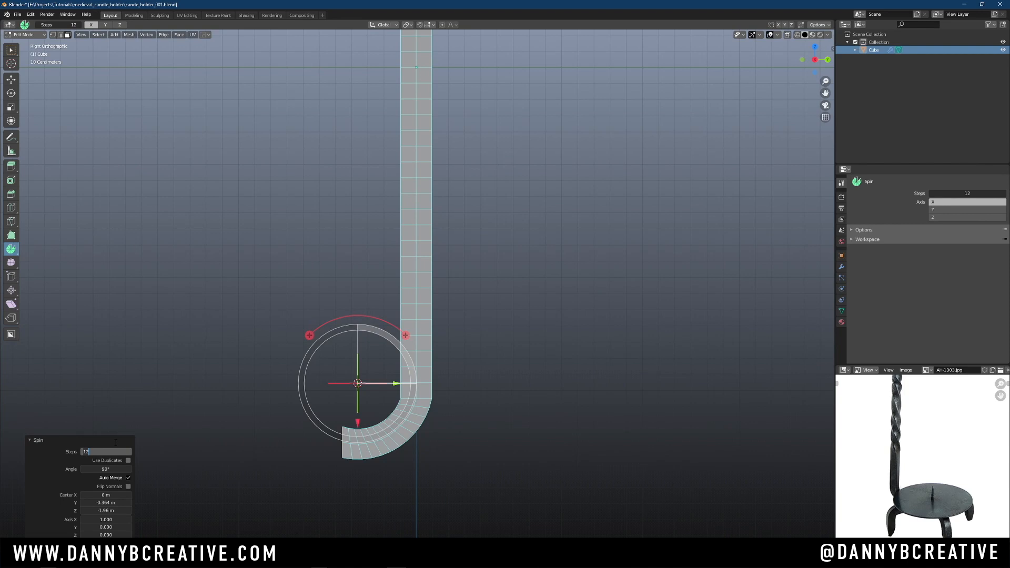
text(8)
key(Tab)
text(90d)
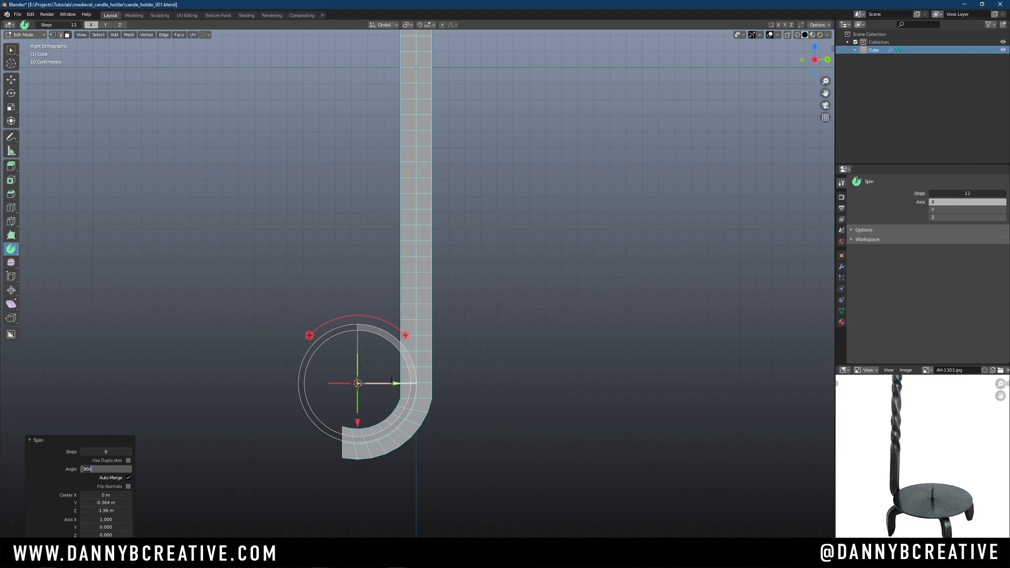
key(Return)
Tighten the bend to match the reference by moving the spin centre to about Y -0.217 m, Z -2.05 m, and return to Select Box
drag(395, 383, 411, 384)
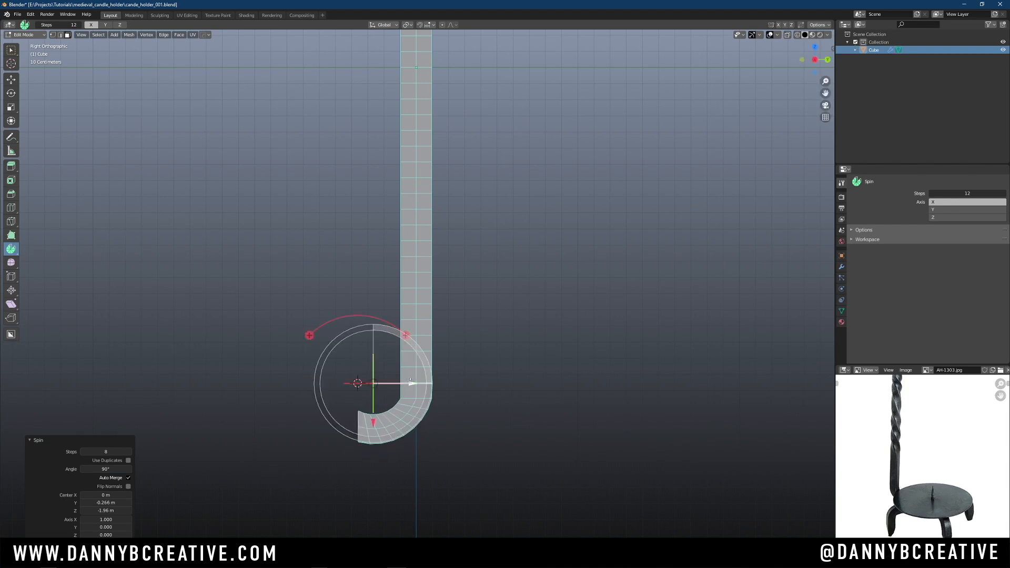
drag(372, 419, 374, 432)
scroll(953, 419, up, 4)
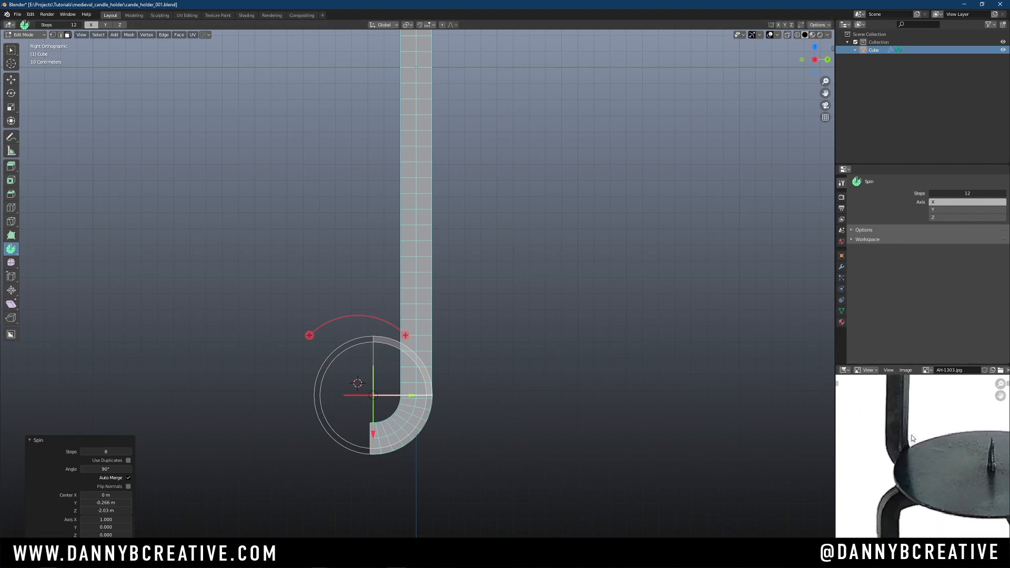
drag(411, 395, 383, 396)
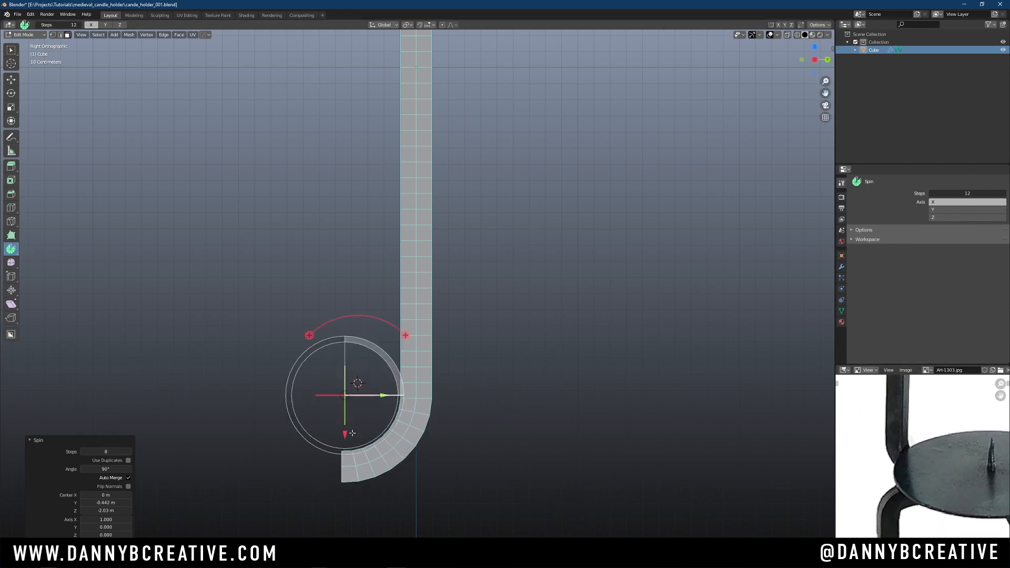
mouse_move(345, 434)
mouse_down()
mouse_move(345, 406)
mouse_move(347, 433)
mouse_up()
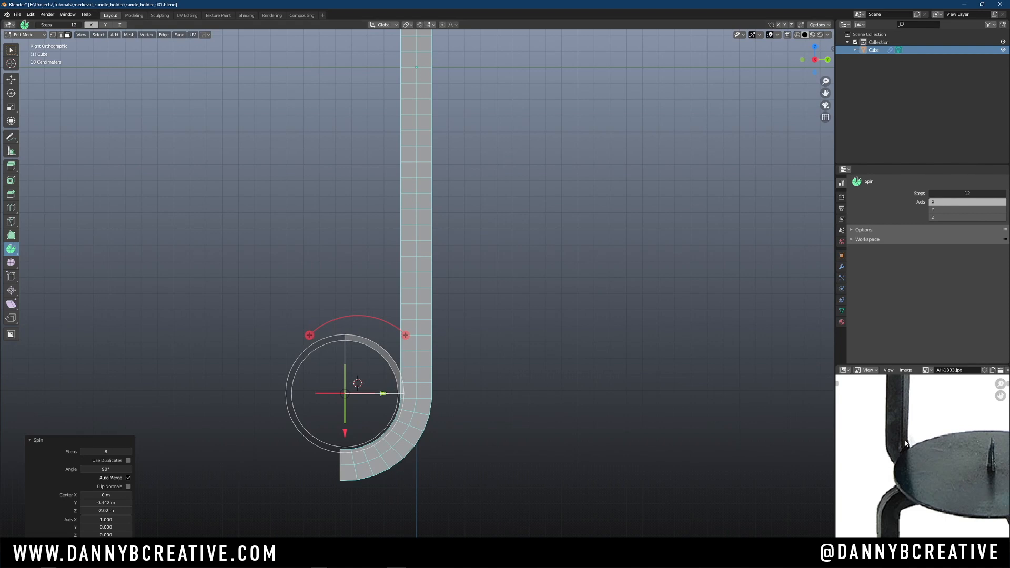
drag(383, 394, 422, 381)
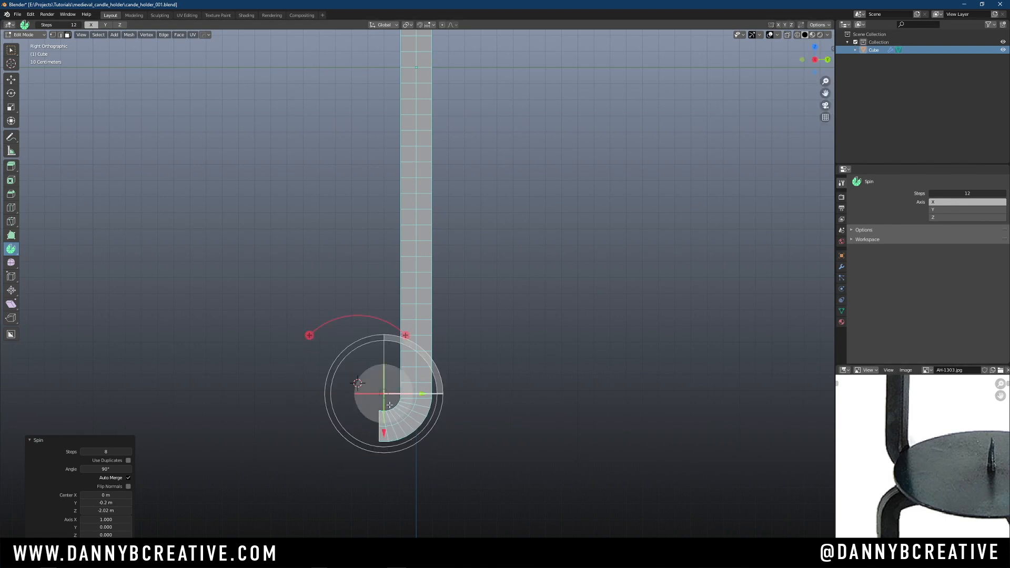
drag(384, 430, 386, 436)
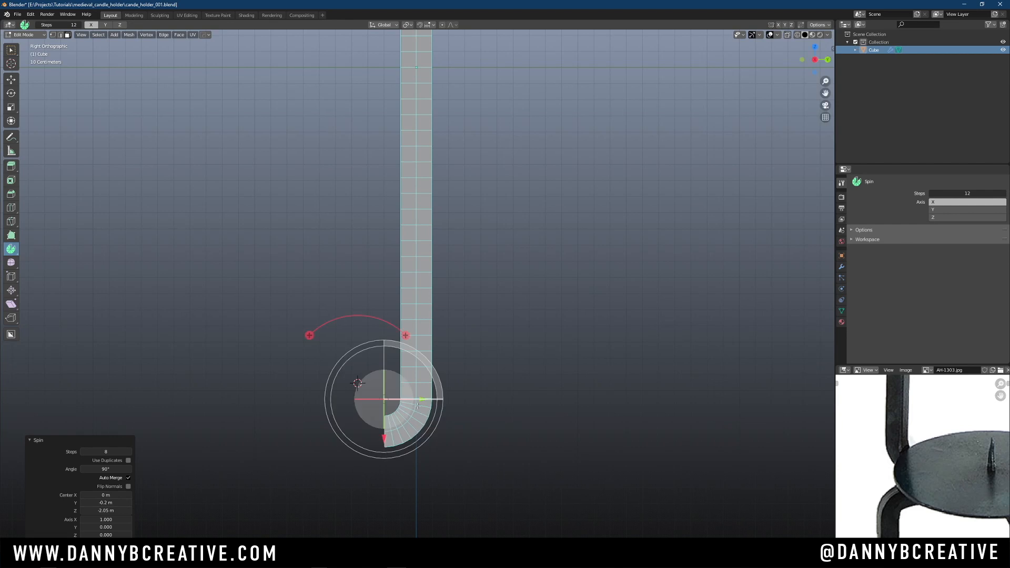
drag(423, 400, 420, 400)
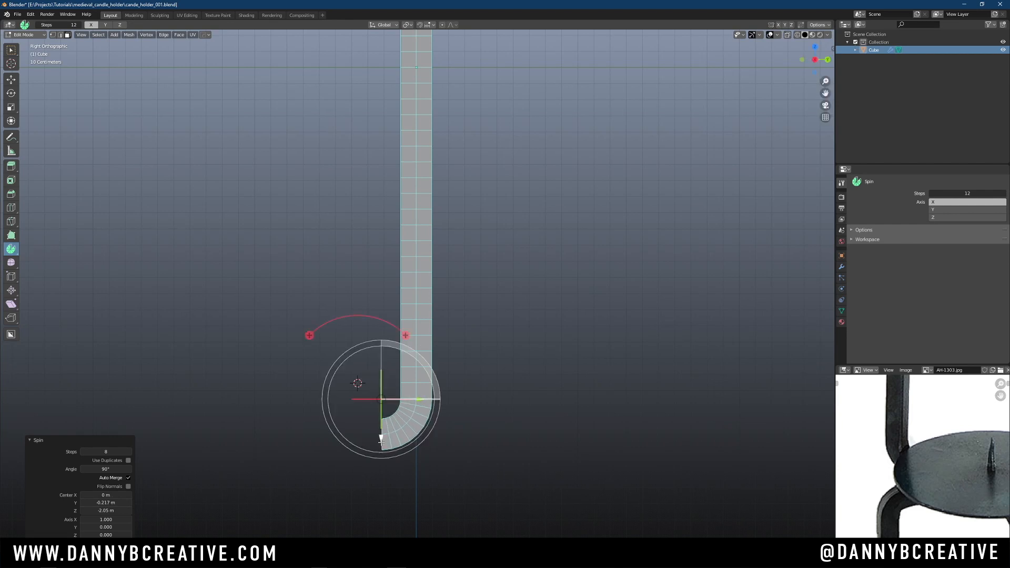
drag(382, 437, 381, 436)
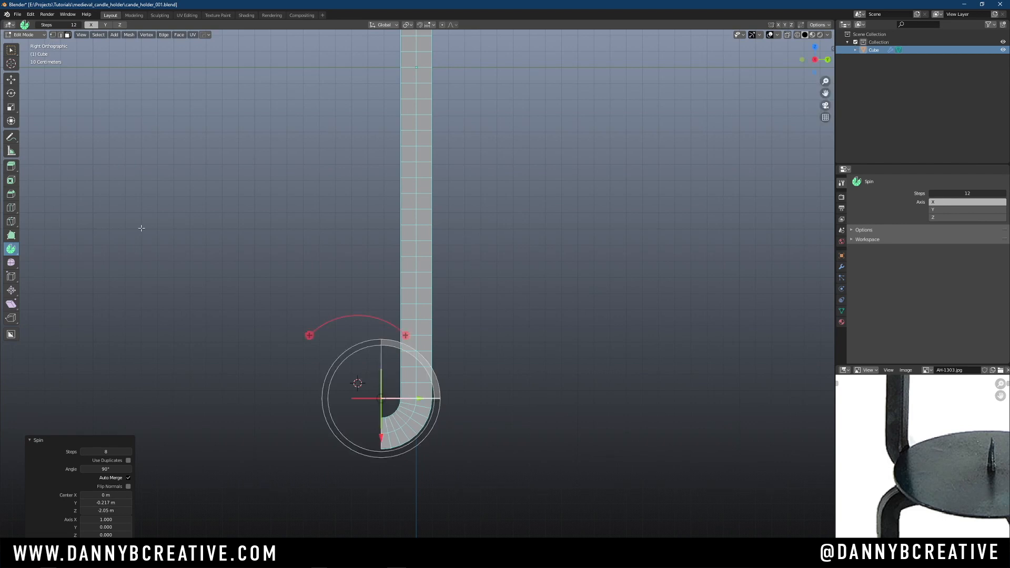
click(11, 49)
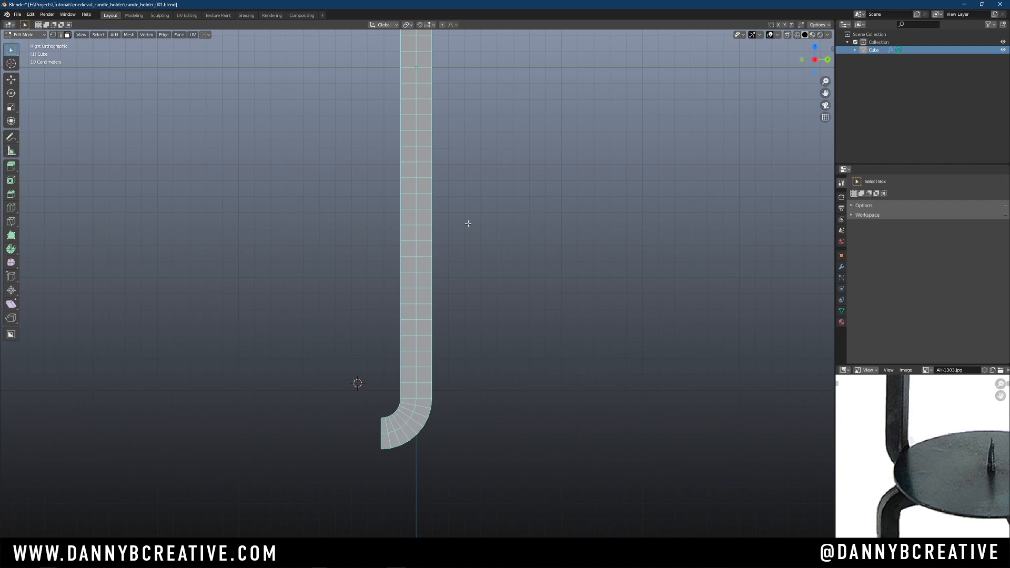
Extrude the end faces of the bend along their normals by about 0.83 m to form a straight horizontal foot
scroll(467, 223, down, 3)
middle_drag(408, 270, 464, 280)
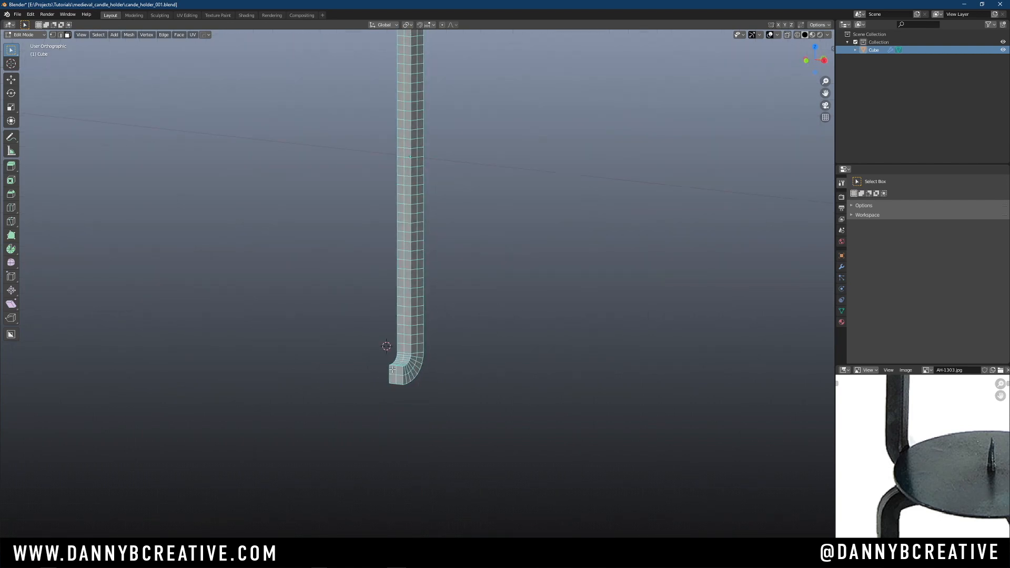
key(KP_3)
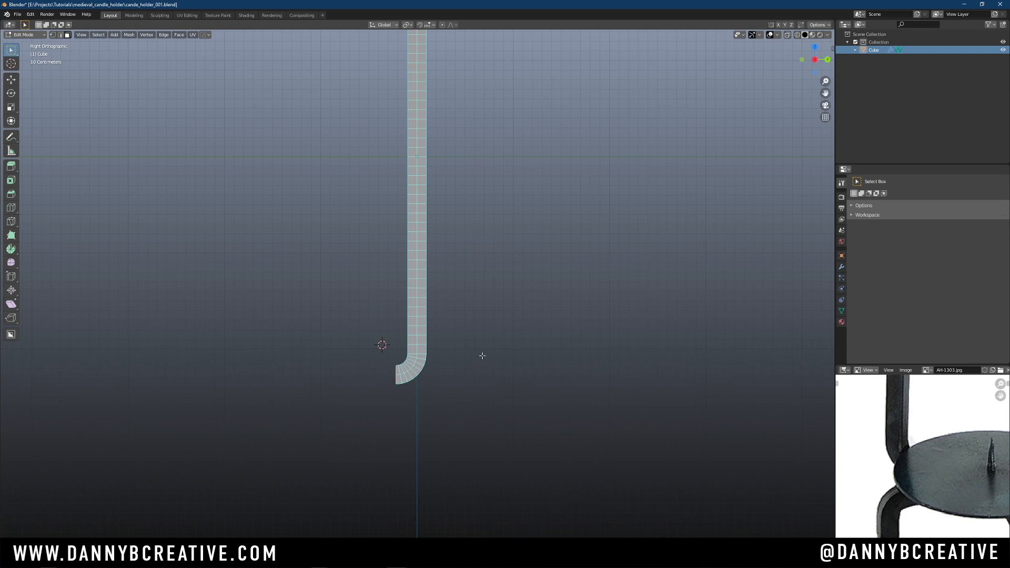
key(alt+e)
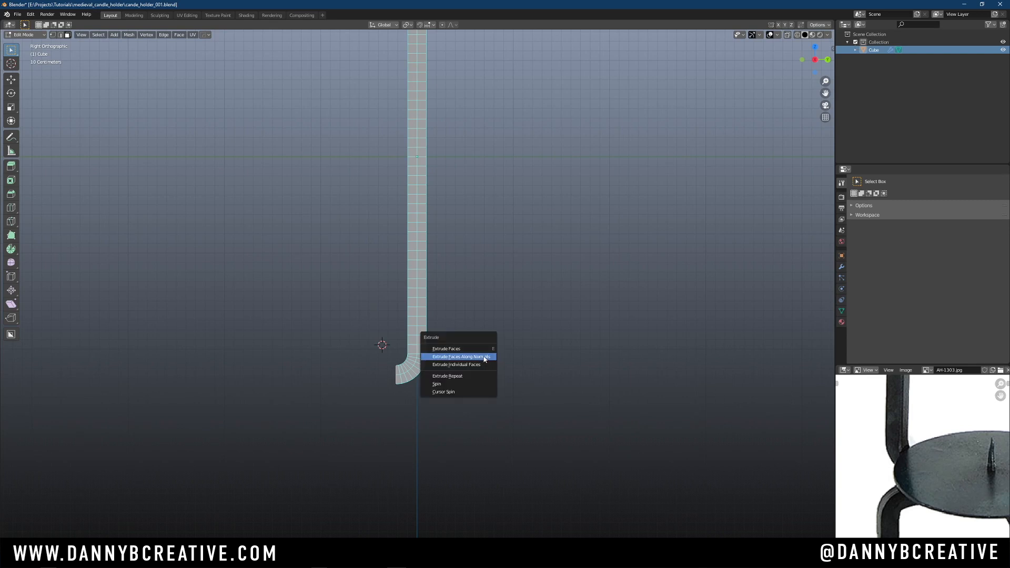
click(484, 359)
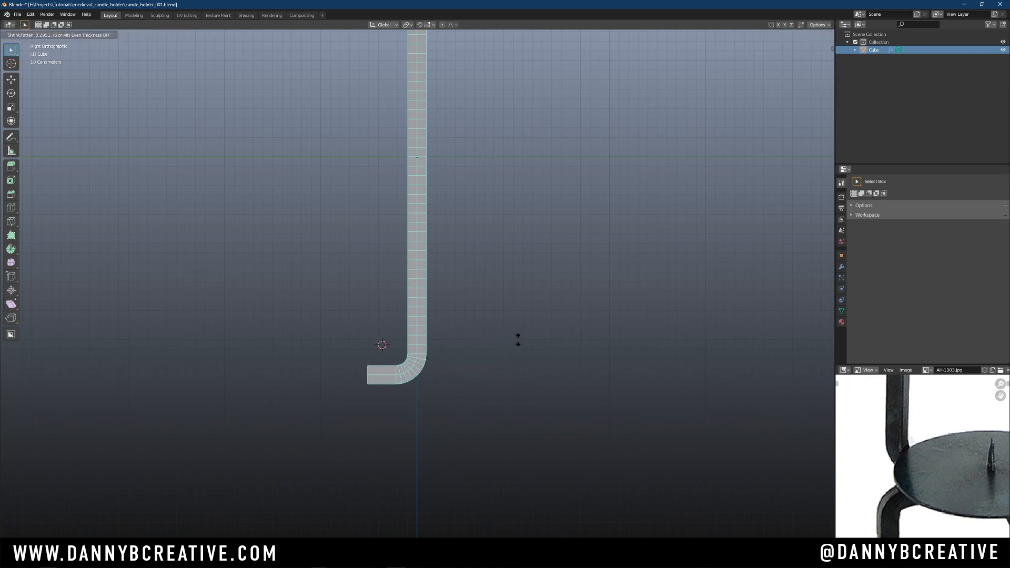
click(610, 313)
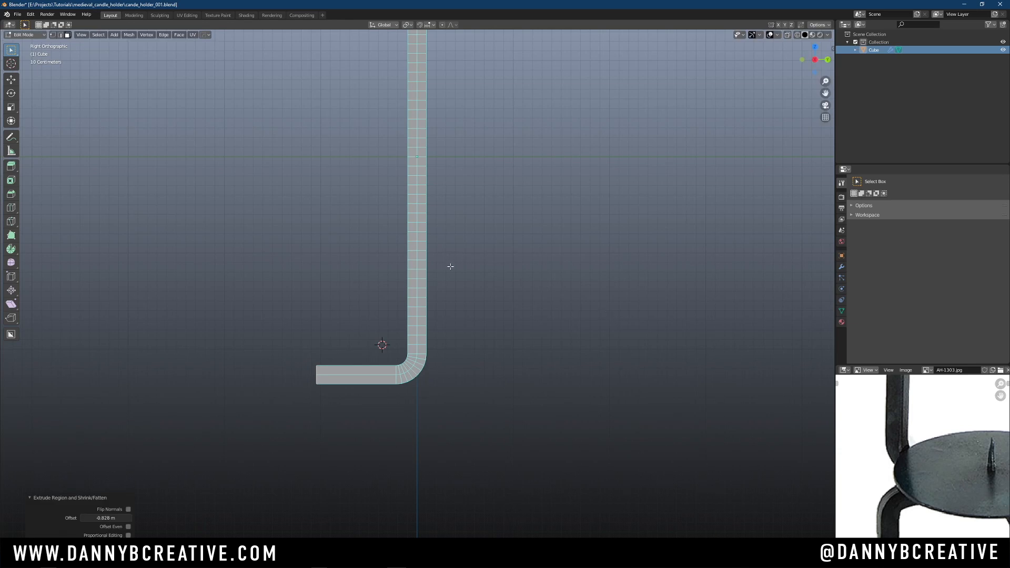
Return to Object Mode and shade the bent bar smooth
middle_drag(444, 329, 474, 342)
key(ctrl+Tab)
click(438, 226)
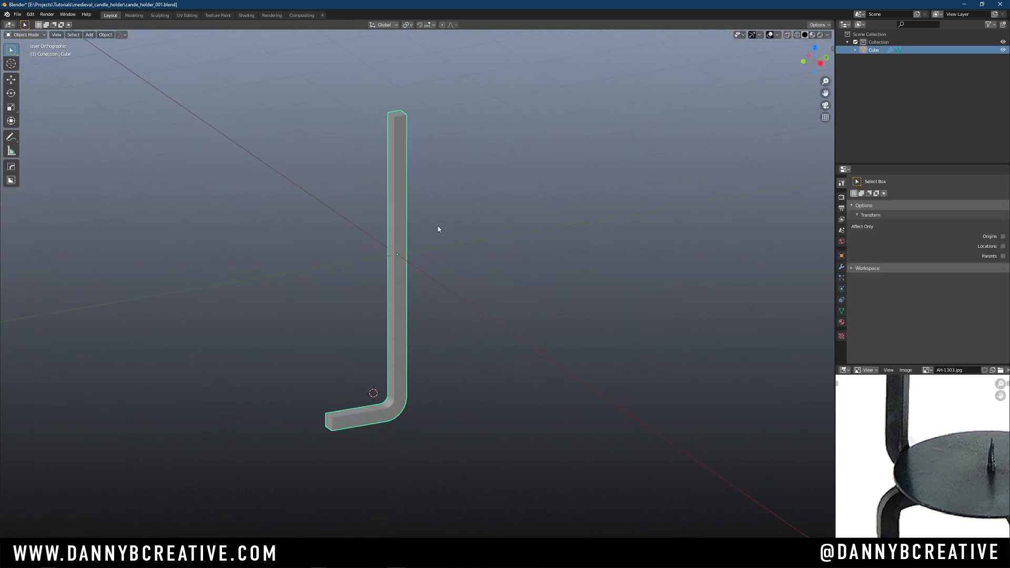
middle_drag(437, 228, 415, 294)
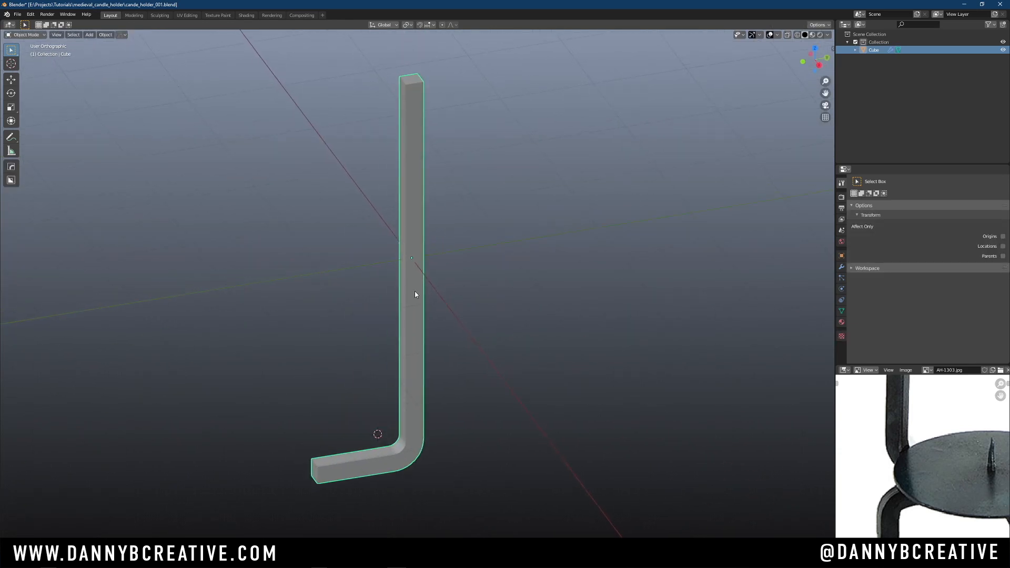
right_click(415, 294)
click(413, 282)
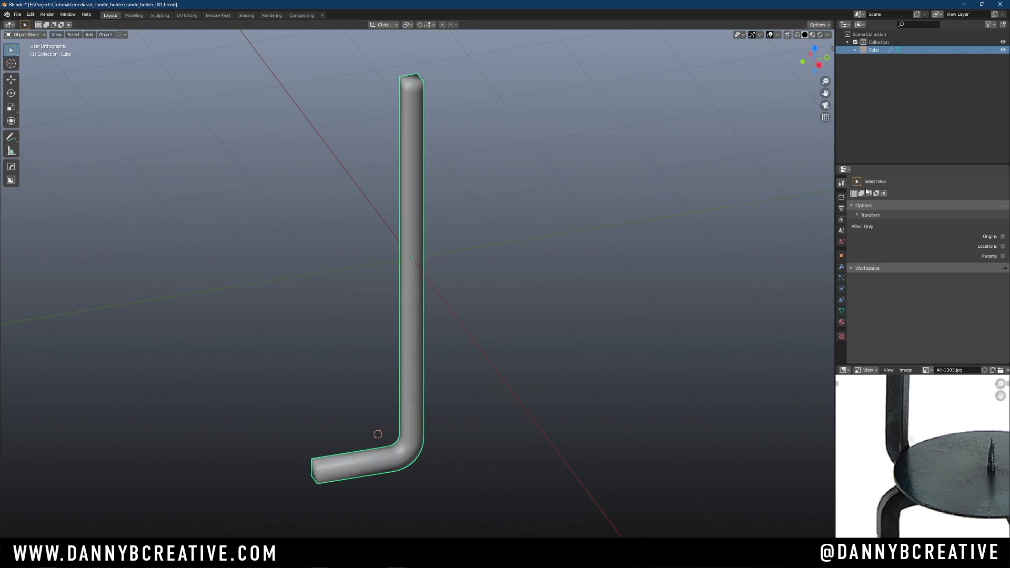
Turn on viewport display of the bar's Bevel and Subdivision modifiers, inspect it, and switch off both modifiers' Edit Mode display
click(841, 267)
click(956, 193)
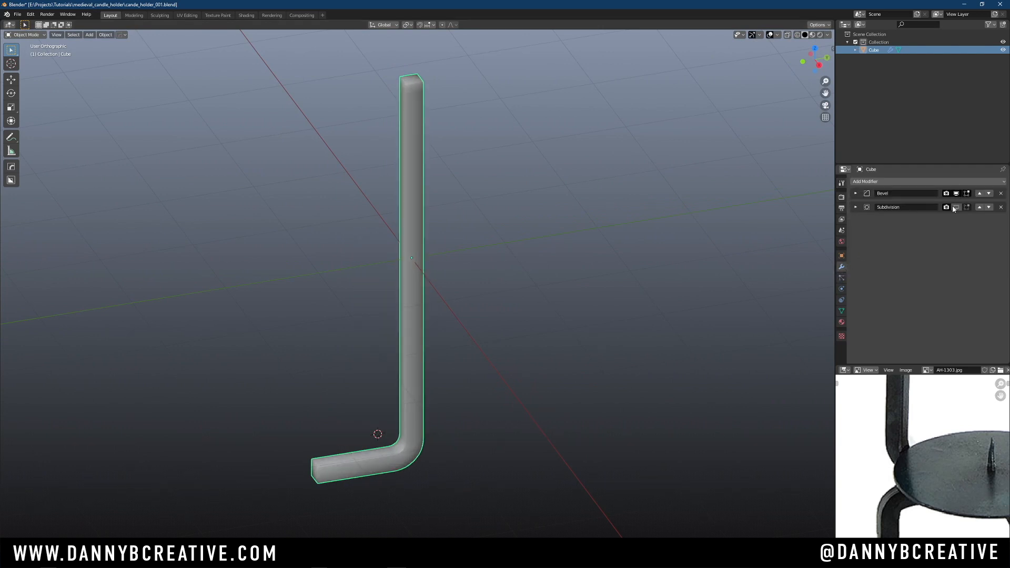
click(955, 207)
middle_drag(516, 286, 441, 246)
ctrl+middle_drag(473, 368, 494, 173)
shift+middle_drag(401, 361, 487, 203)
shift+middle_drag(471, 417, 479, 330)
ctrl+middle_drag(472, 322, 468, 383)
shift+middle_drag(481, 295, 481, 426)
ctrl+middle_drag(486, 190, 471, 414)
middle_drag(483, 333, 454, 361)
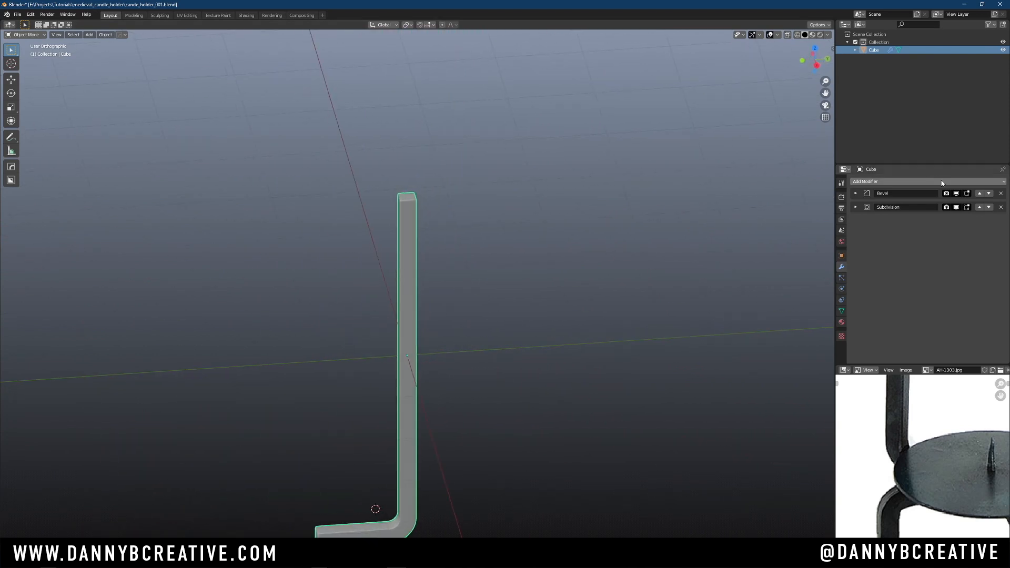
click(967, 193)
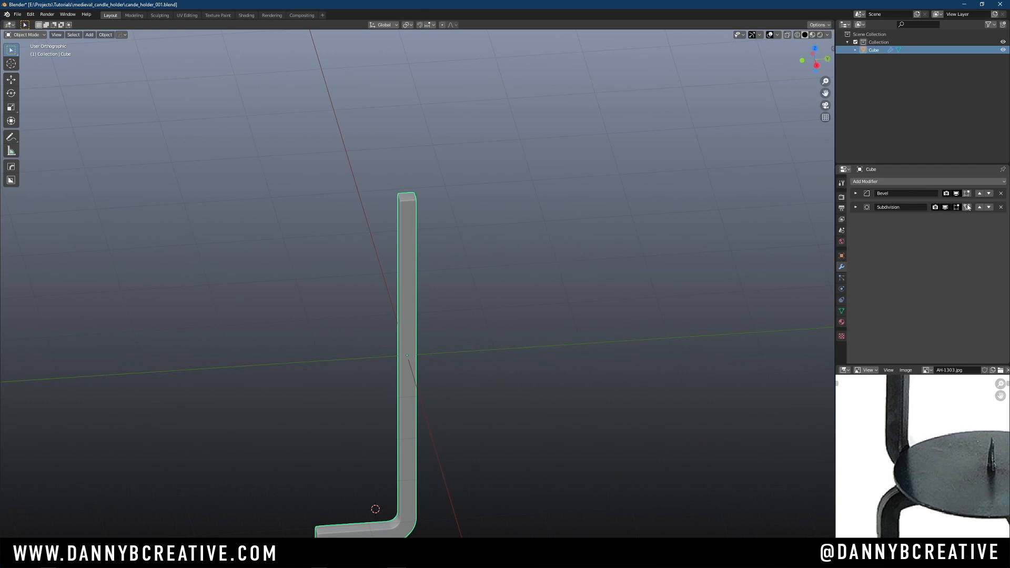
click(958, 207)
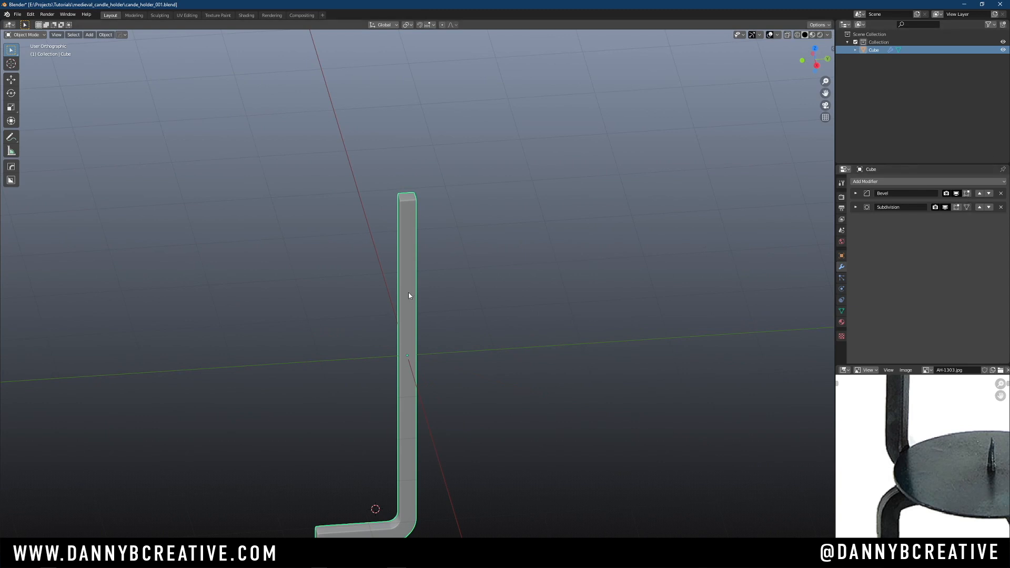
In the right view, spin the bar's top end faces by about 193° around a centre beside the top to form a hook
ctrl+middle_drag(409, 292, 415, 267)
key(Tab)
click(427, 208)
ctrl+middle_drag(415, 268, 415, 256)
middle_drag(403, 296, 391, 270)
click(386, 268)
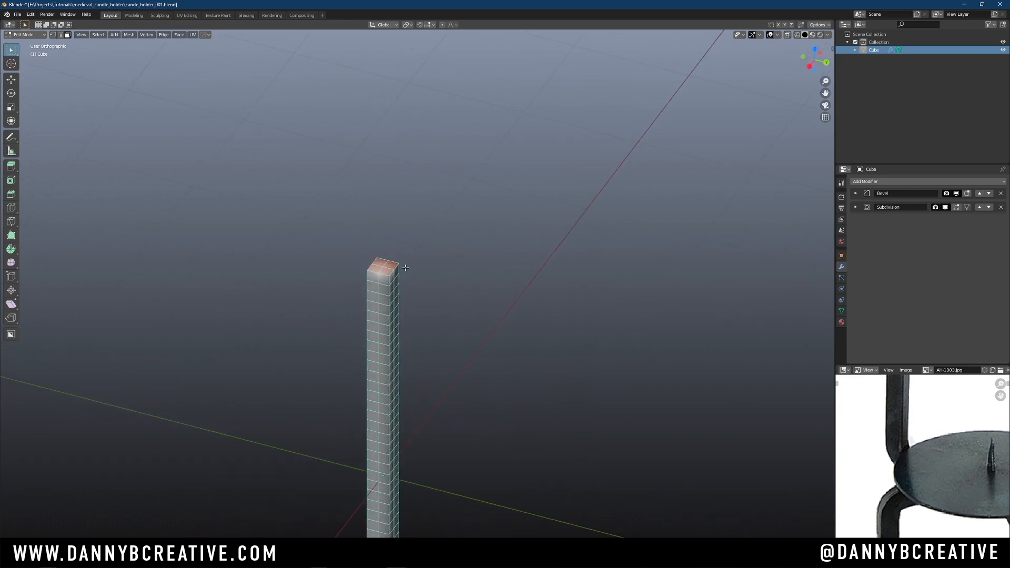
key(KP_3)
middle_drag(885, 463, 920, 473)
shift+middle_drag(522, 333, 424, 231)
click(11, 248)
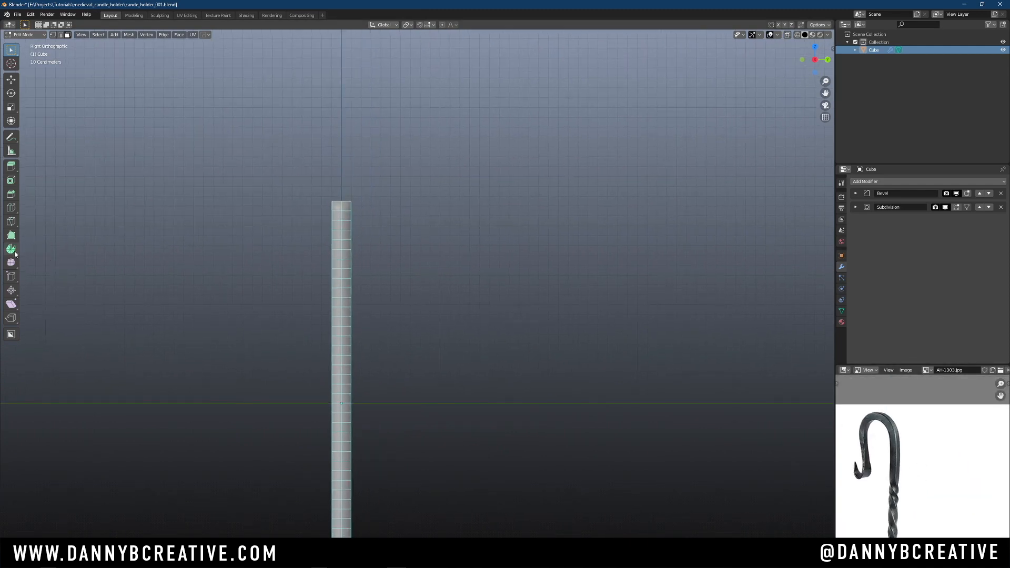
shift+right_click(392, 222)
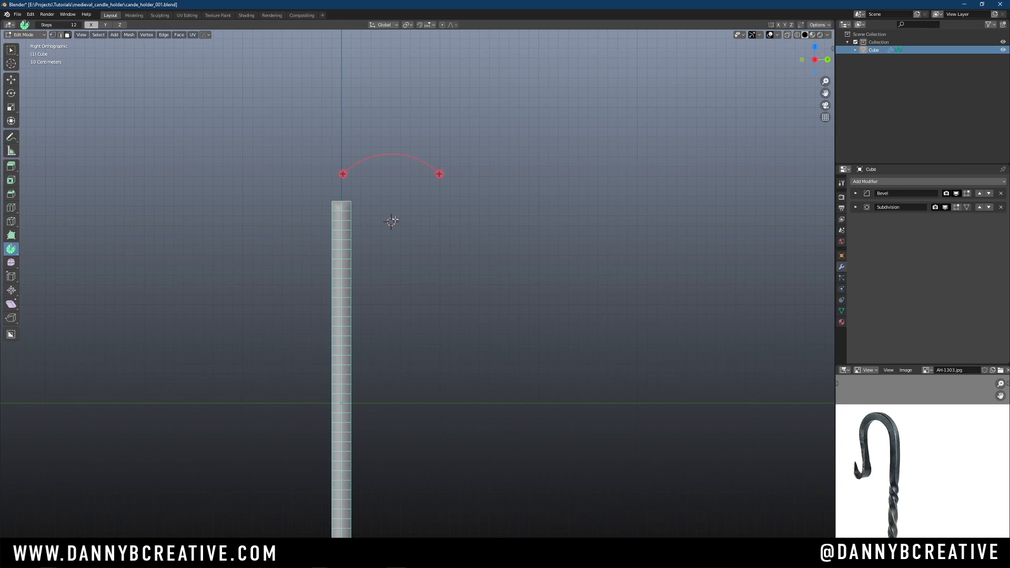
drag(439, 171, 264, 299)
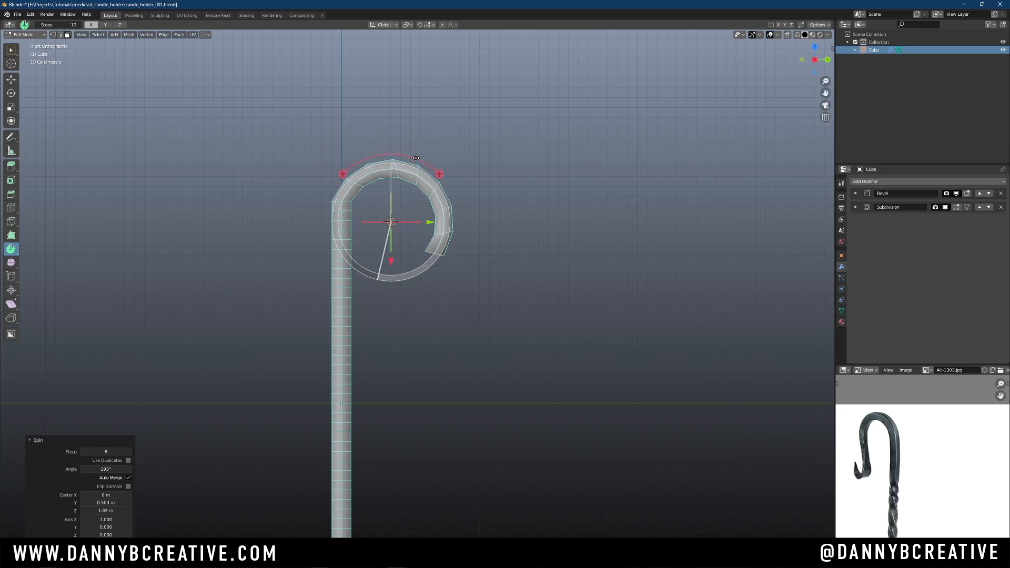
Set the hook spin's number of steps to 13
click(130, 451)
click(130, 451)
click(129, 451)
click(130, 451)
click(130, 451)
Move the hook's spin centre to about Y 0.443 m, Z 2.05 m, widen its angle to about 198°, and return to Select Box
drag(428, 222, 428, 223)
drag(389, 261, 389, 240)
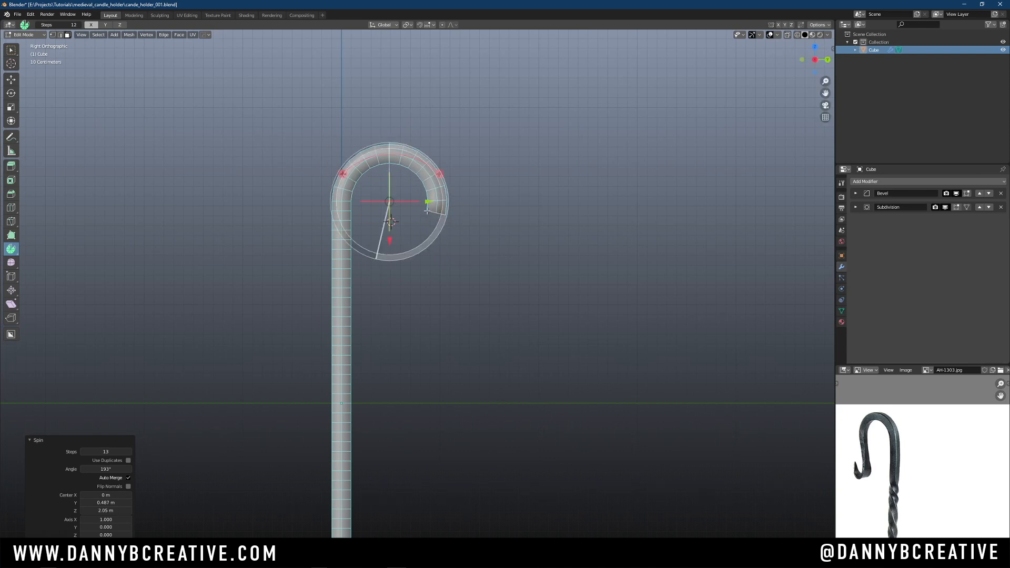
drag(428, 202, 423, 207)
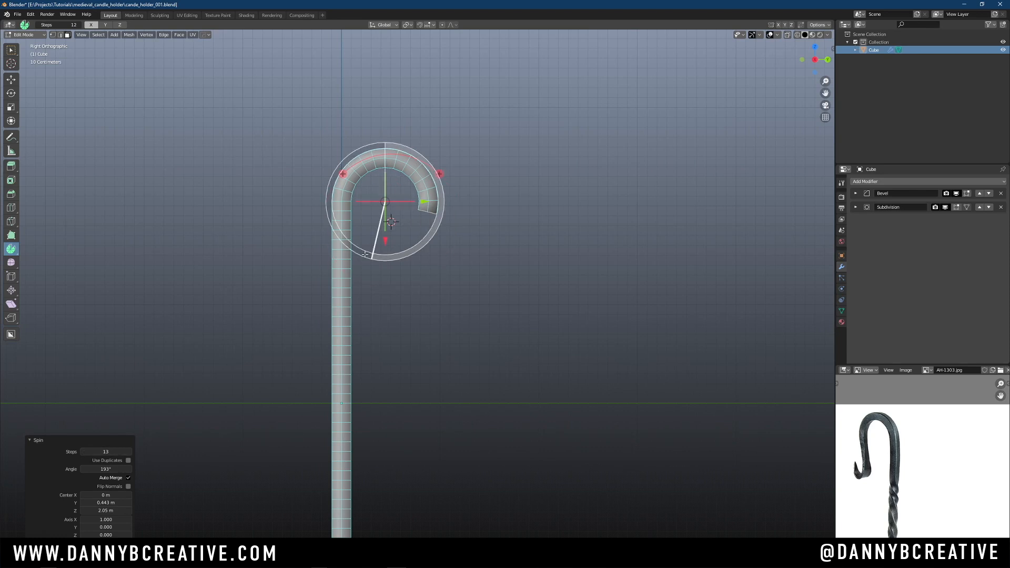
mouse_move(372, 255)
mouse_down()
mouse_move(351, 252)
mouse_move(375, 248)
mouse_up()
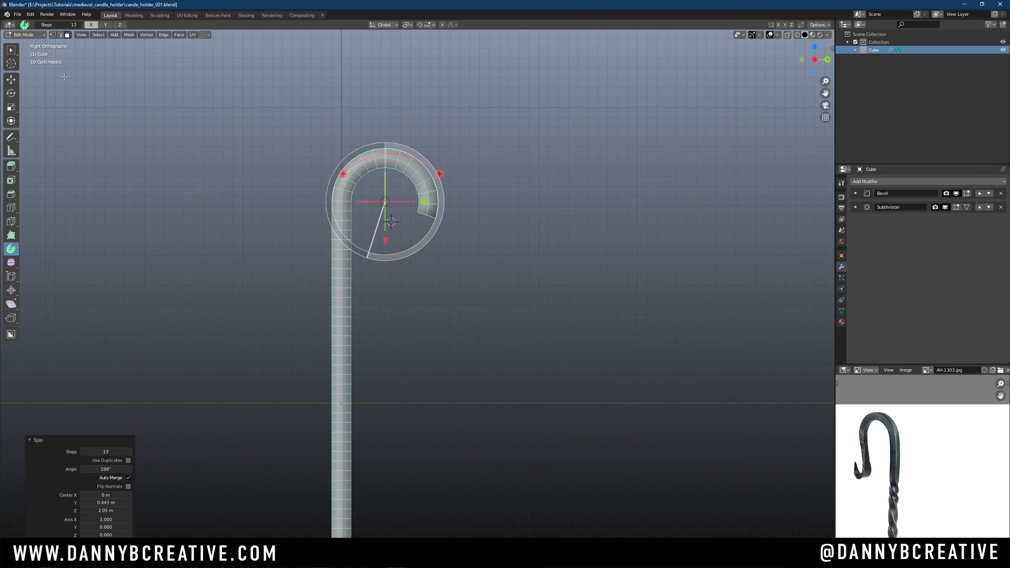
click(11, 51)
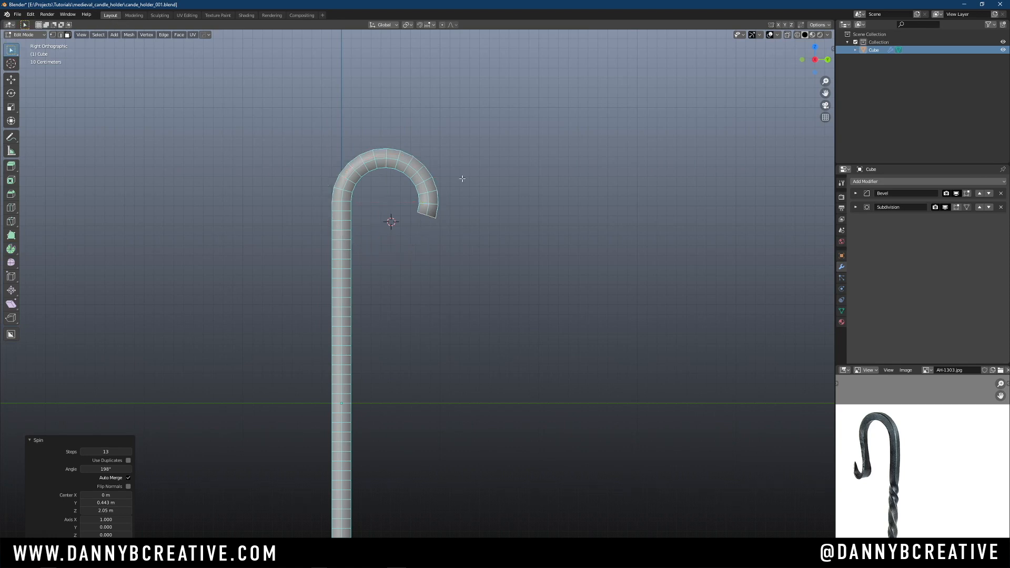
Extrude the hook's end faces along their normals by about 0.56 m
key(alt+e)
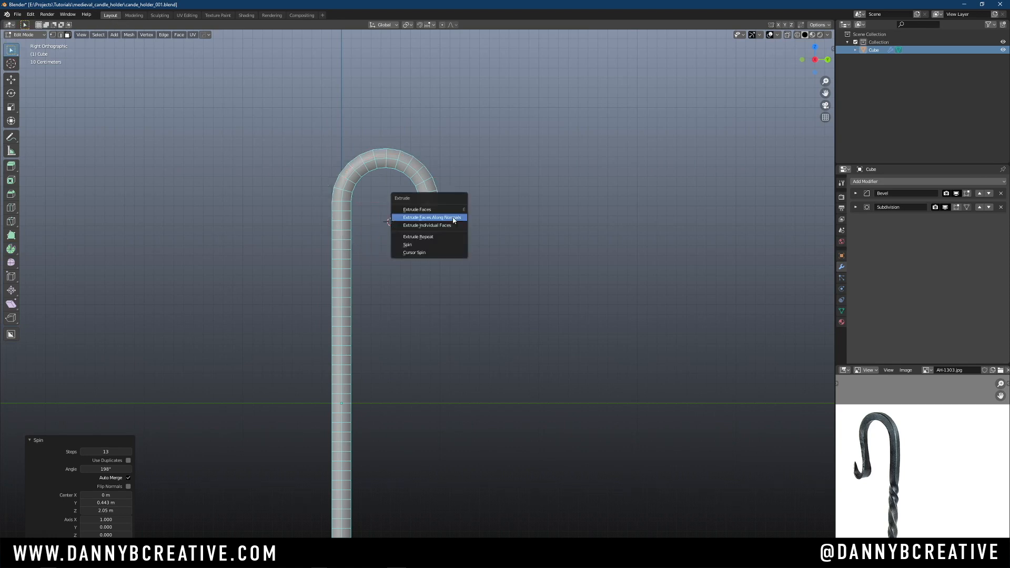
click(431, 217)
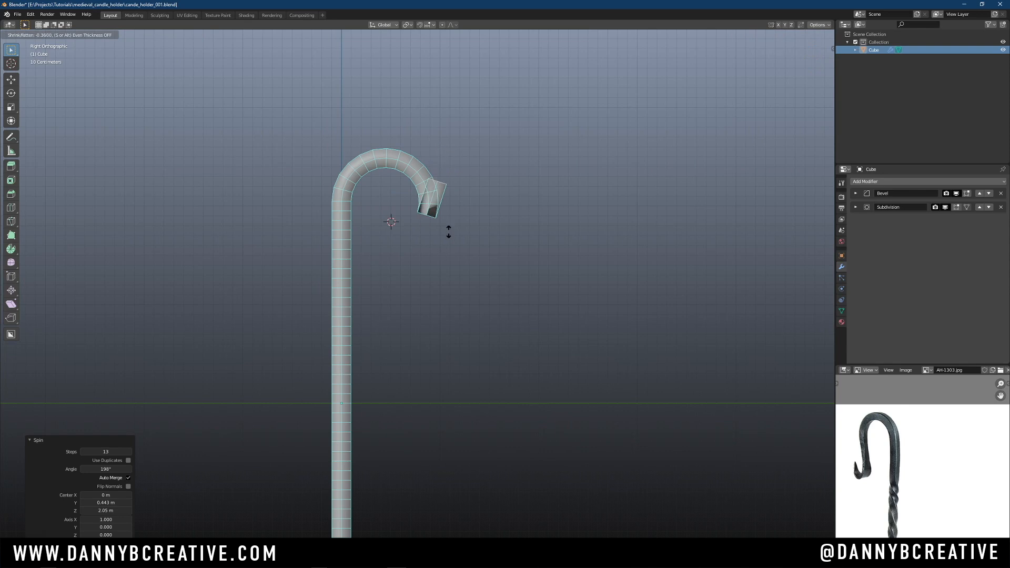
click(462, 191)
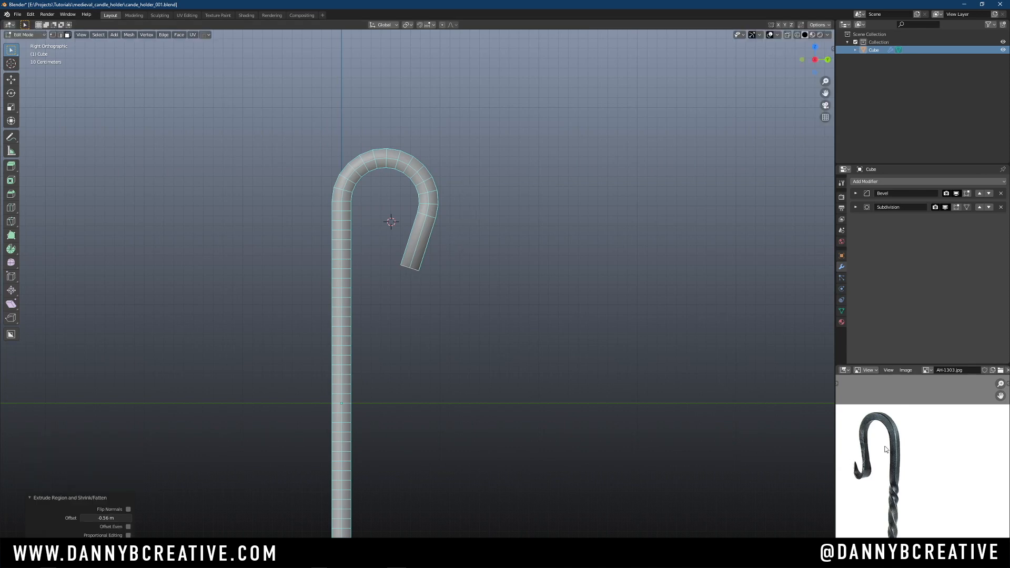
Following the reference image, edge-slide the middle column of vertices on the hook's end face towards its inner edge
scroll(922, 422, up, 2)
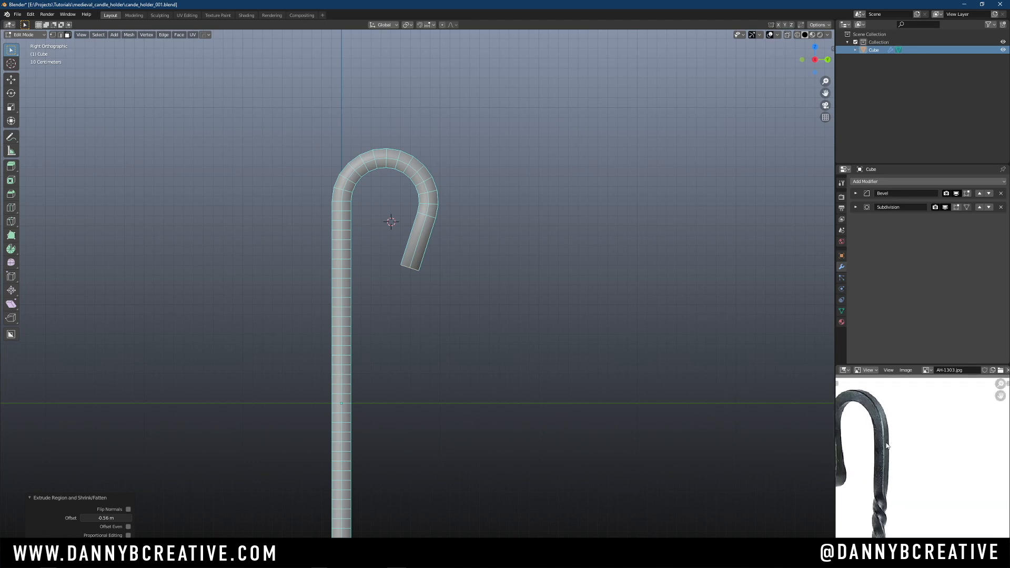
middle_drag(867, 460, 911, 452)
scroll(920, 457, up, 2)
scroll(907, 447, up, 2)
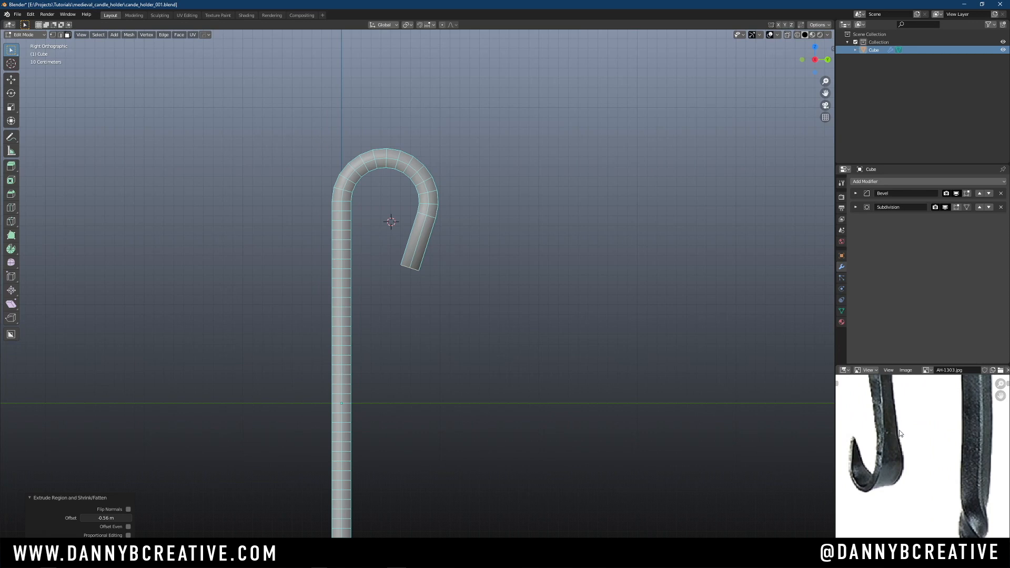
ctrl+middle_drag(911, 432, 906, 448)
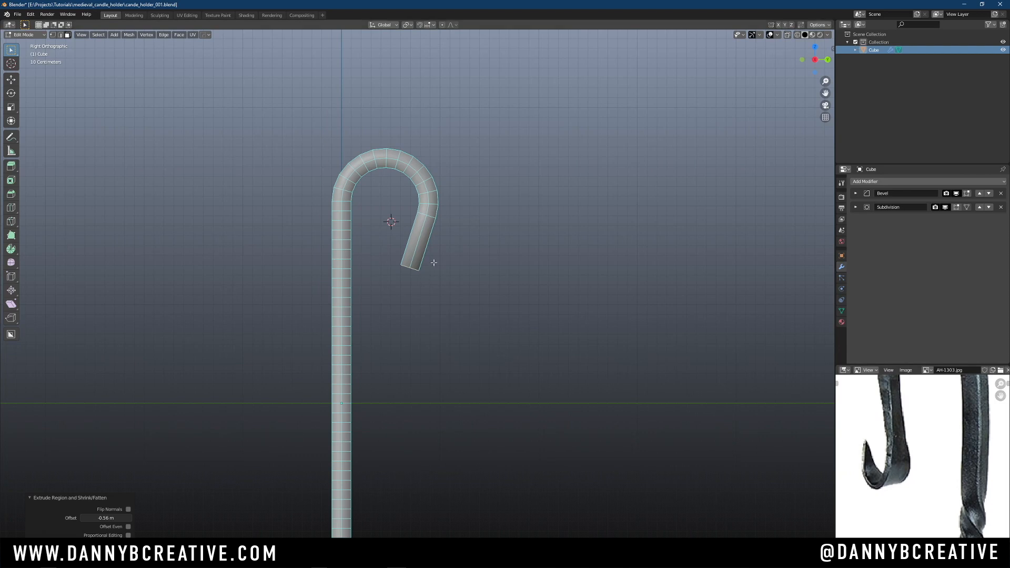
scroll(434, 262, up, 4)
middle_drag(440, 267, 433, 234)
key(Tab)
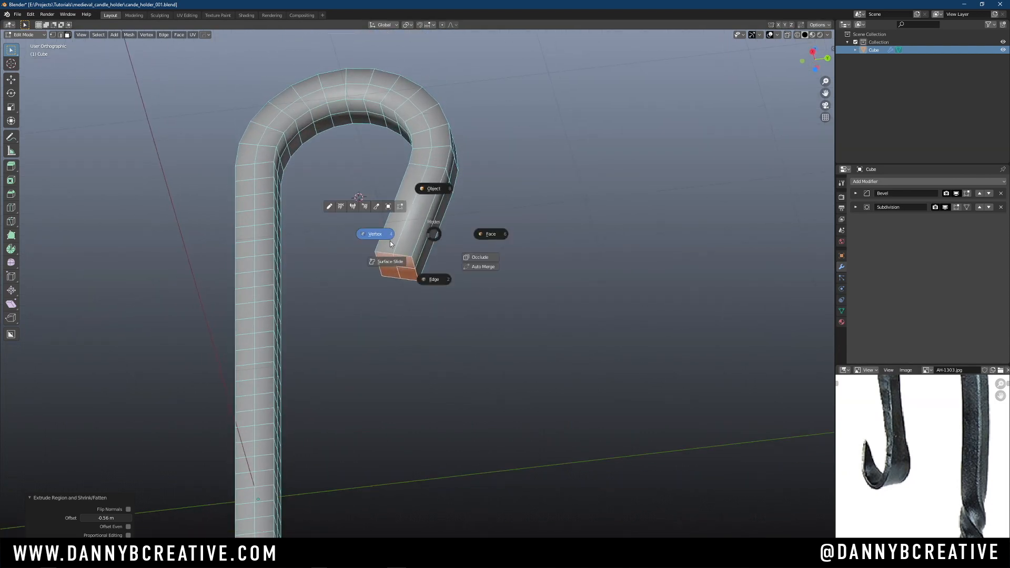
click(390, 243)
click(395, 255)
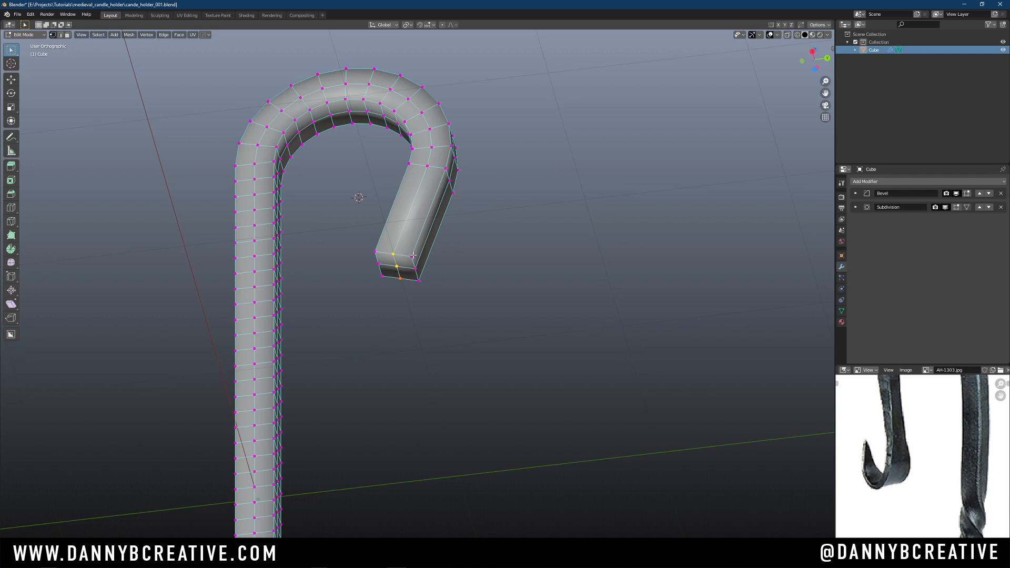
key(g)
key(g)
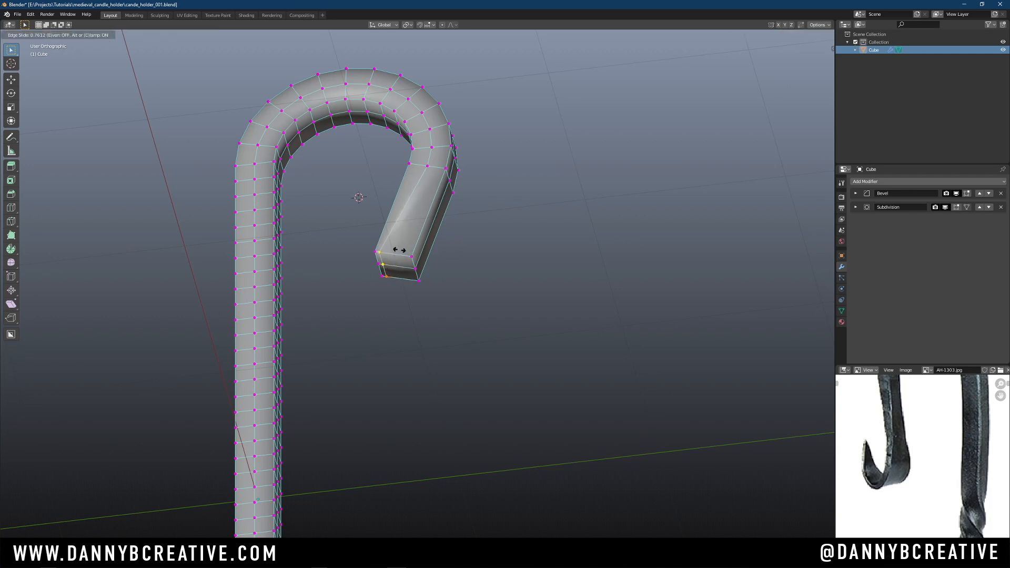
click(400, 249)
Edge-slide the outer column of end-face vertices towards the inner edge to taper the hook's end
drag(404, 248, 433, 296)
key(g)
key(g)
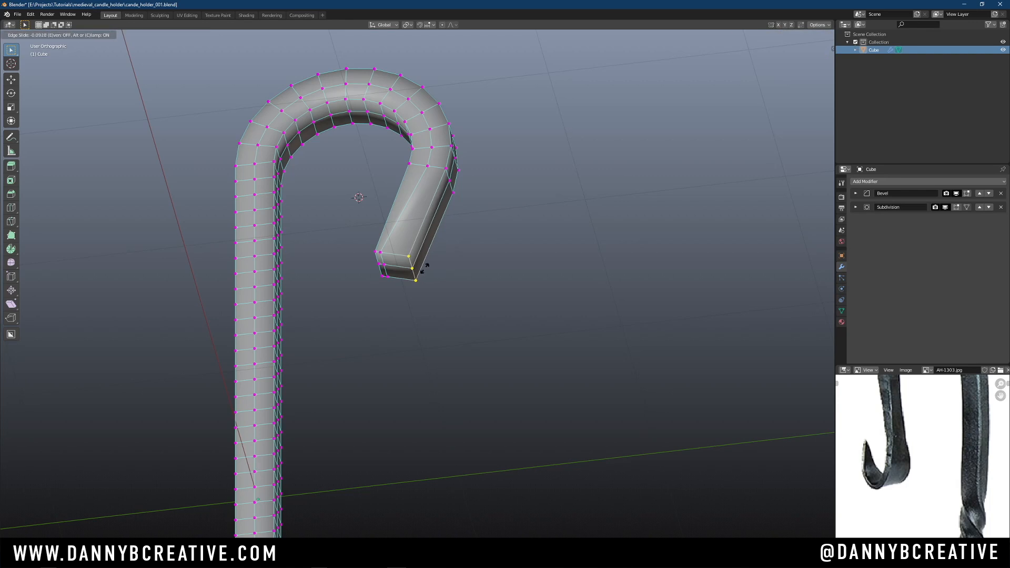
click(343, 254)
Spin the tapered end faces by 190° around a centre near Y 0.86 m, Z 1.36 m, curling the hook's tip outward
middle_drag(342, 253, 601, 349)
ctrl+middle_drag(923, 413, 923, 393)
middle_drag(923, 393, 911, 446)
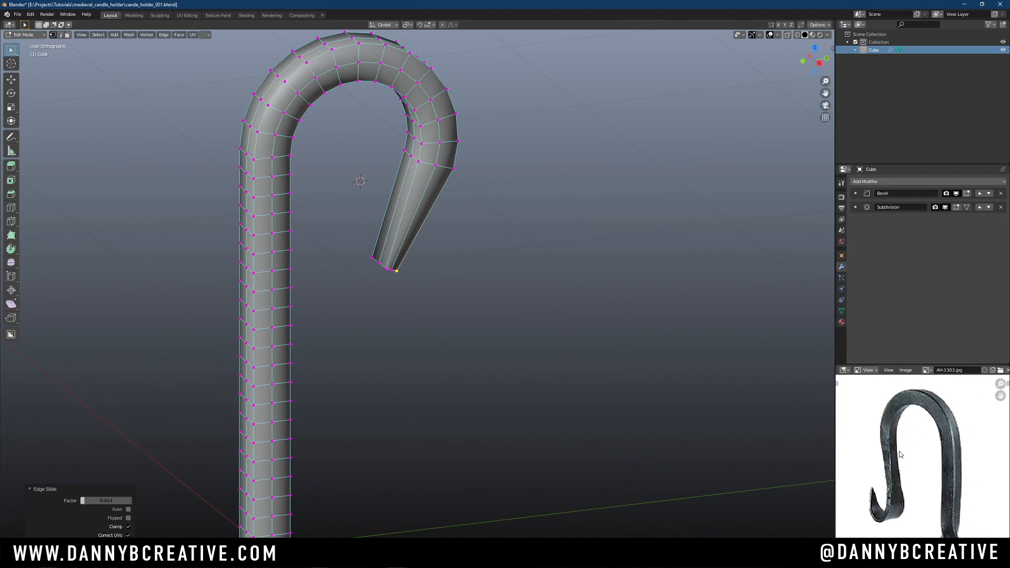
middle_drag(477, 257, 446, 227)
ctrl+middle_drag(472, 196, 459, 203)
key(Tab)
click(516, 203)
click(353, 210)
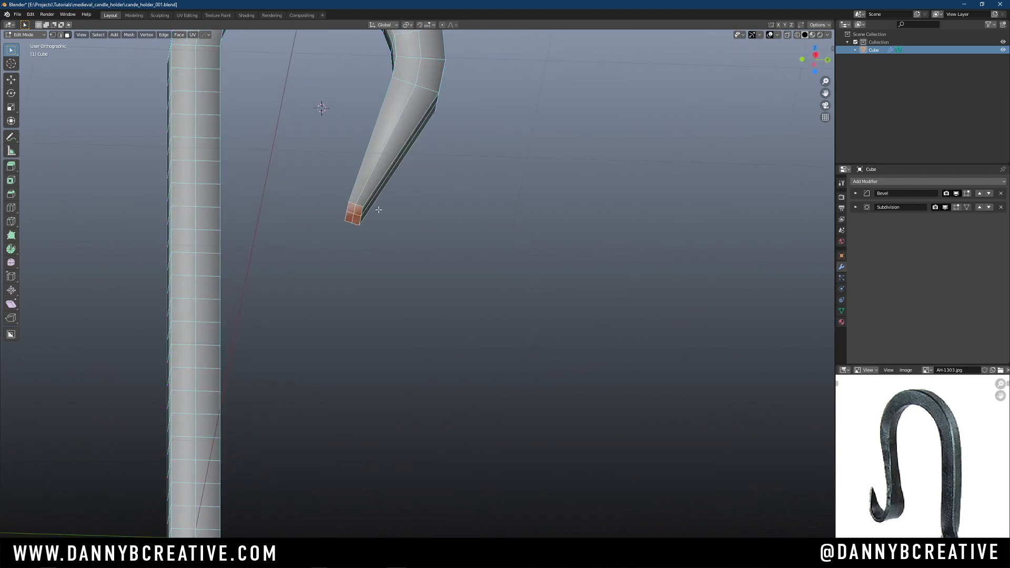
key(KP_3)
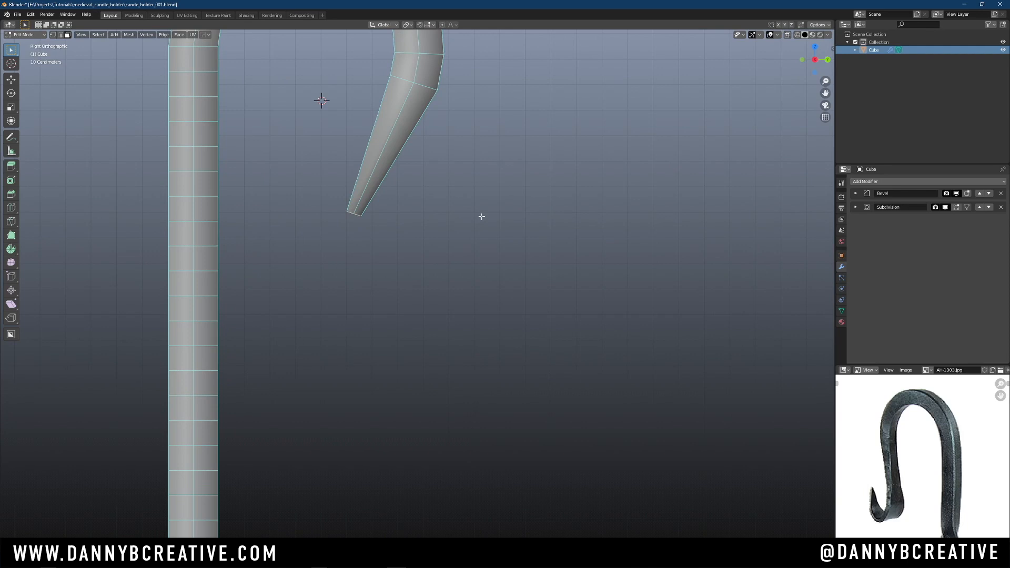
click(11, 249)
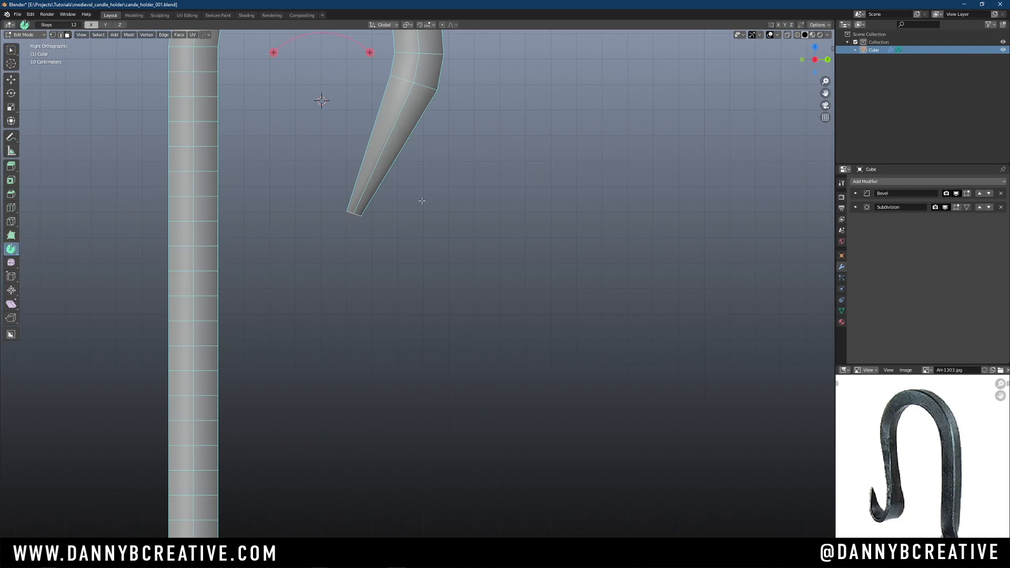
shift+right_click(414, 220)
drag(366, 174, 430, 233)
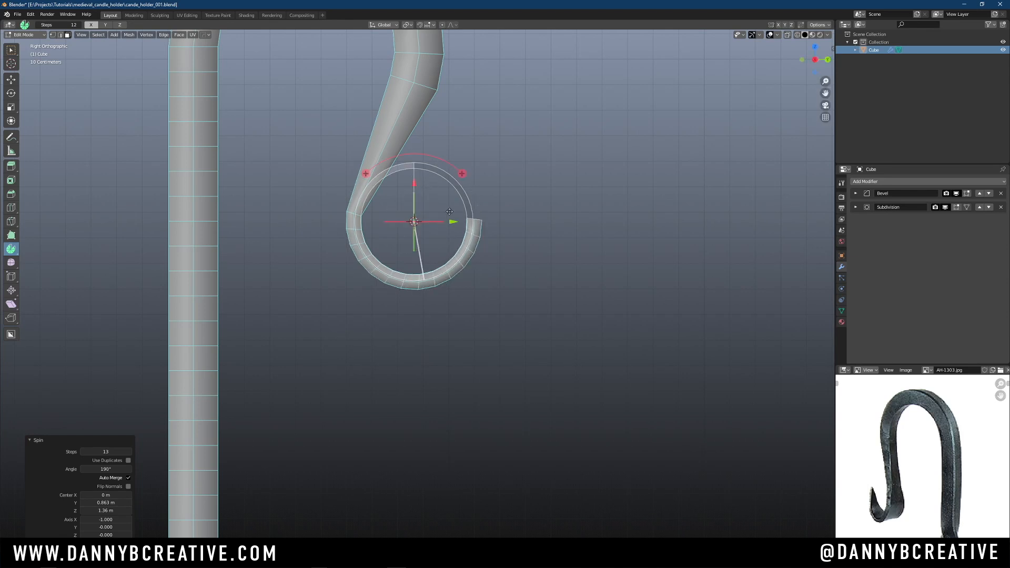
Set the tip spin to 12 steps and tighten the curl by moving its centre to about Y 0.737 m, Z 1.34 m
click(83, 451)
drag(436, 223, 416, 221)
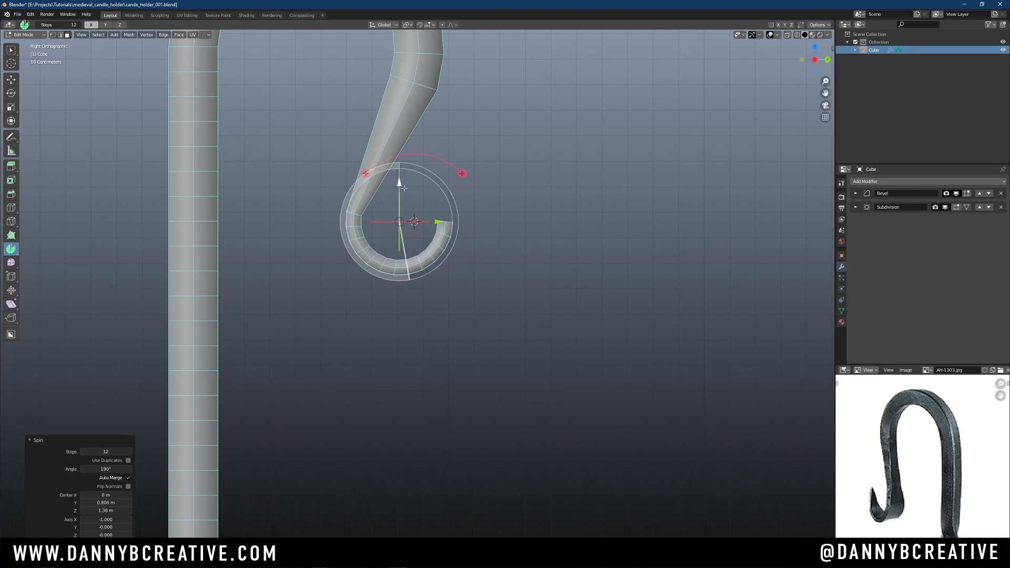
drag(399, 184, 400, 199)
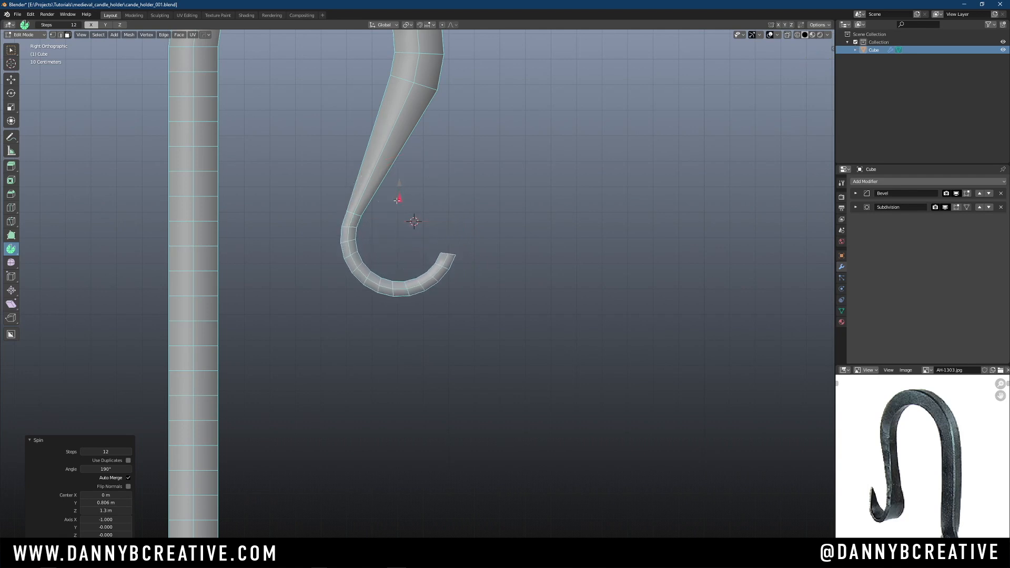
drag(440, 235, 417, 232)
drag(383, 198, 380, 189)
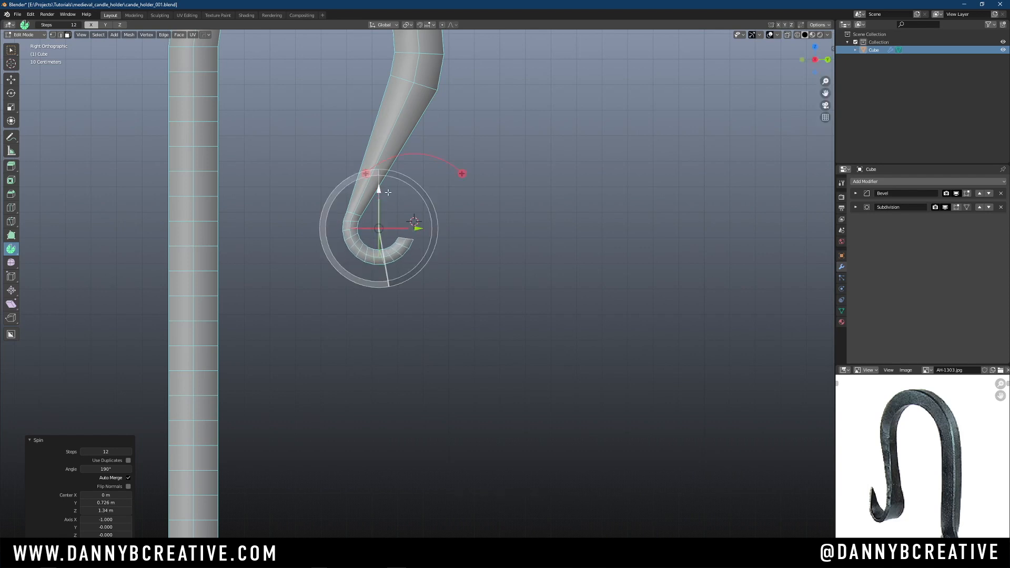
drag(418, 227, 421, 227)
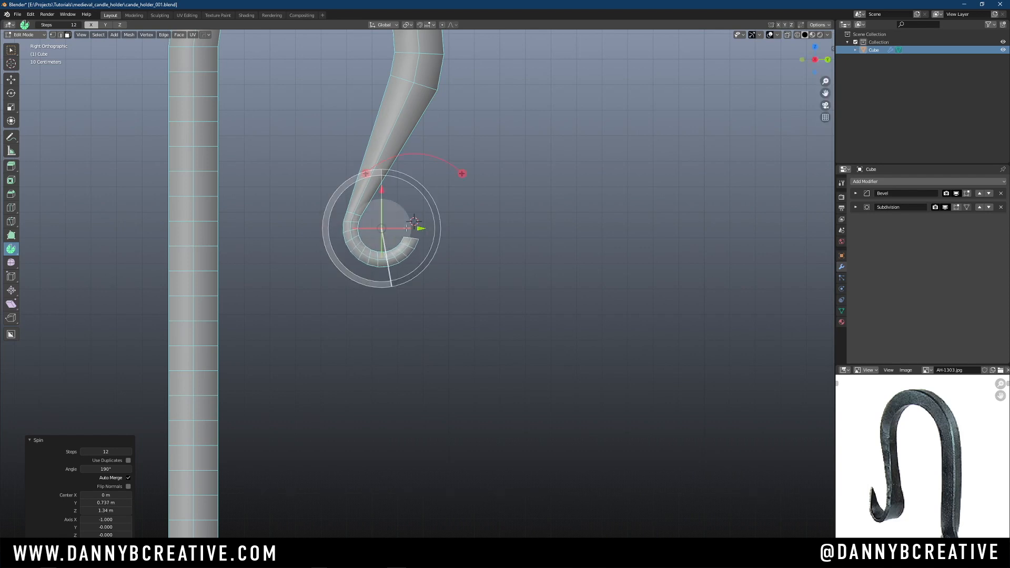
Adjust the tip spin to an angle of 195° and a centre Y of about 0.762 m, and return to Select Box
drag(392, 281, 402, 281)
drag(404, 280, 429, 230)
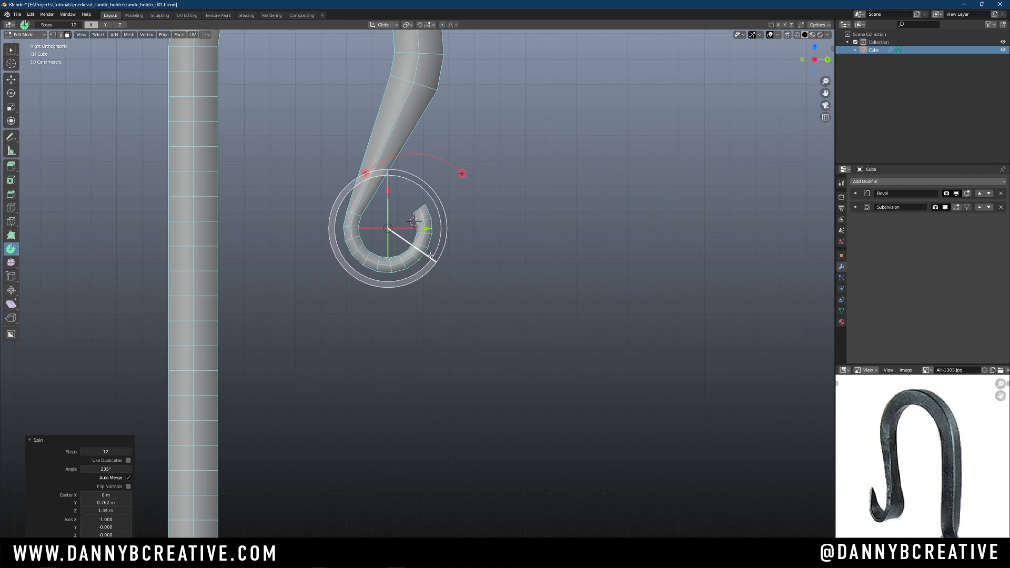
drag(432, 260, 403, 284)
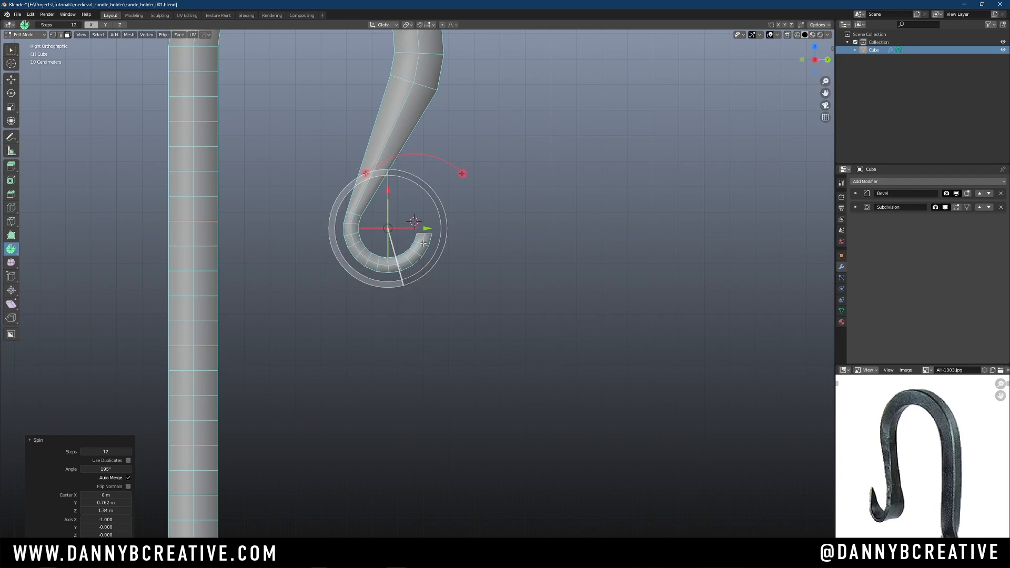
click(10, 50)
Inspect the curled tip's end faces against the reference image
scroll(491, 329, down, 2)
middle_drag(492, 330, 458, 289)
scroll(484, 271, up, 6)
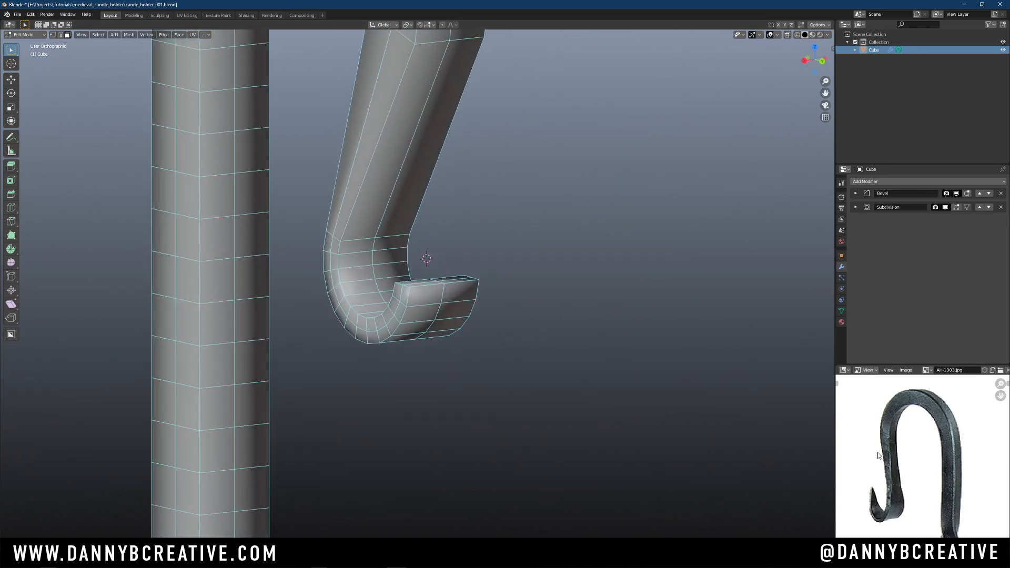
mouse_move(473, 280)
middle_down()
mouse_move(436, 273)
mouse_move(439, 266)
mouse_move(479, 291)
middle_up()
key(ctrl+Tab)
click(433, 262)
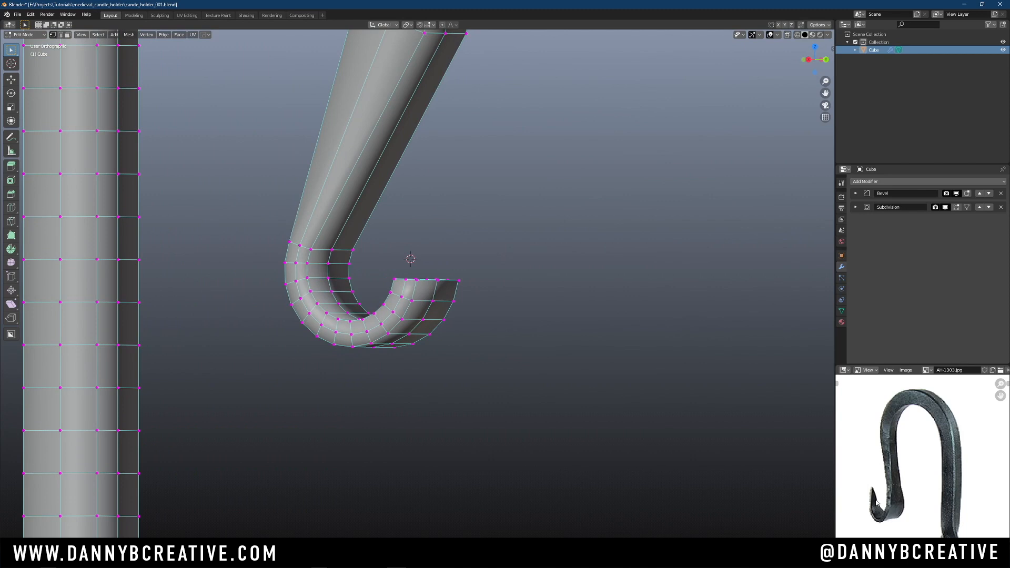
middle_drag(468, 302, 477, 340)
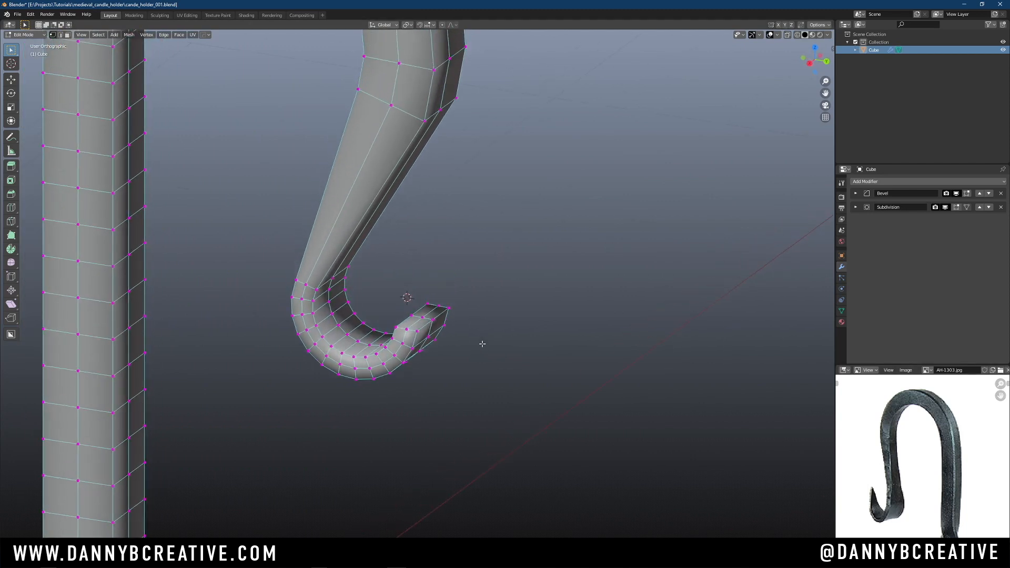
Extrude the curled tip's end faces along their normals by about 0.085 m
key(ctrl+Tab)
click(567, 315)
click(428, 315)
middle_drag(429, 315, 493, 228)
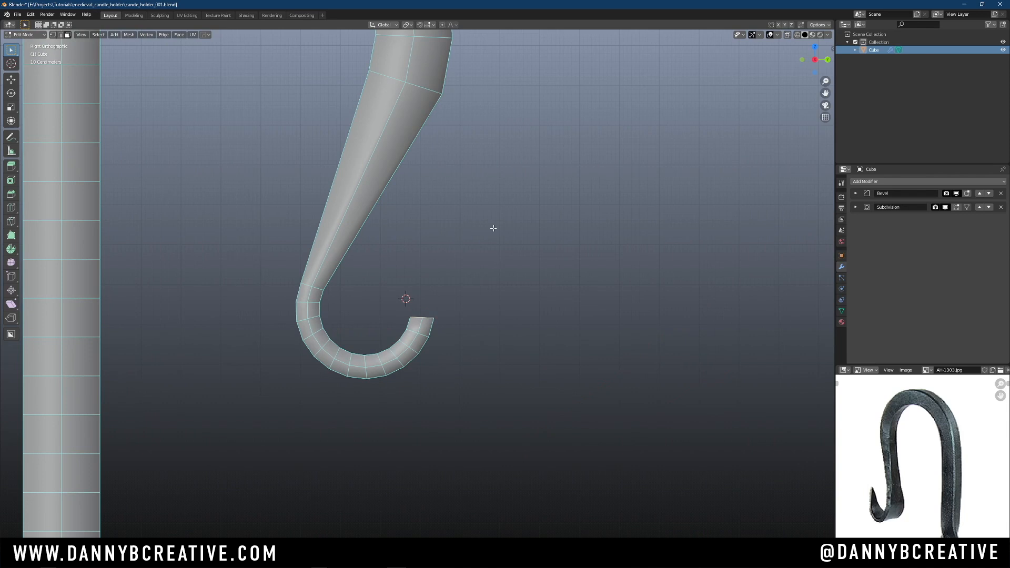
key(alt+e)
click(482, 300)
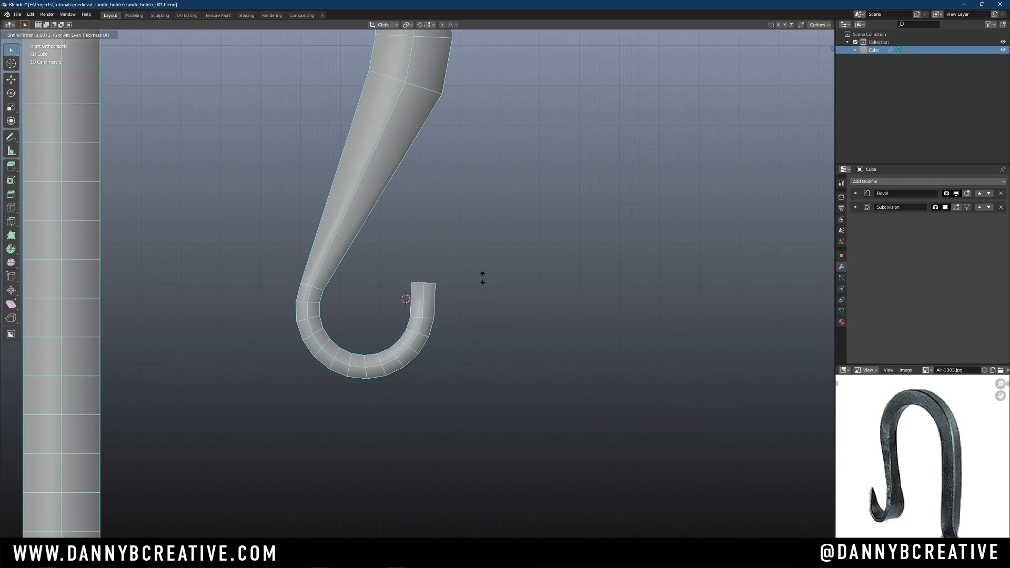
click(479, 276)
scroll(477, 274, up, 2)
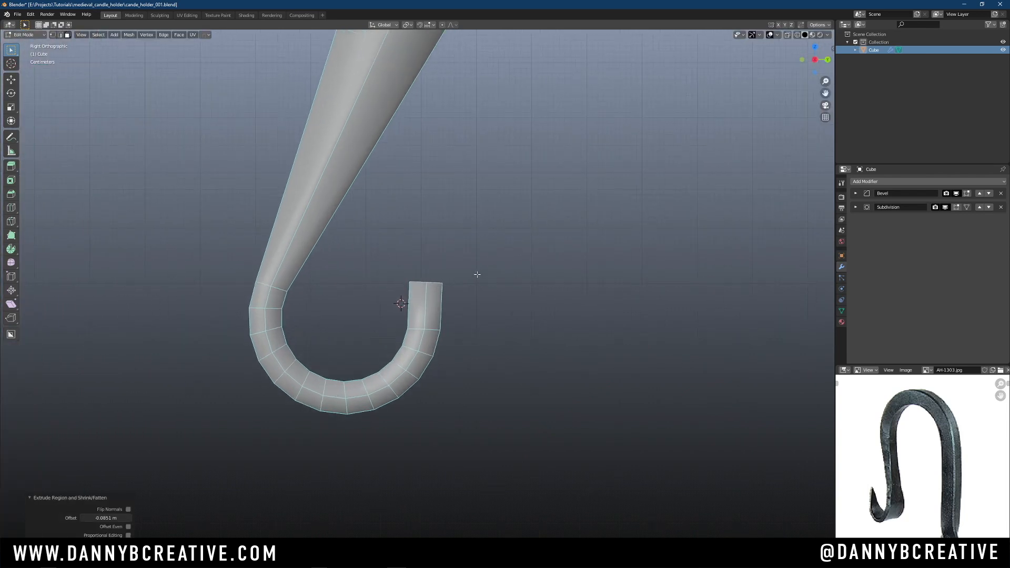
Flatten the tip's end faces by scaling them to 0 along Z
scroll(463, 276, up, 1)
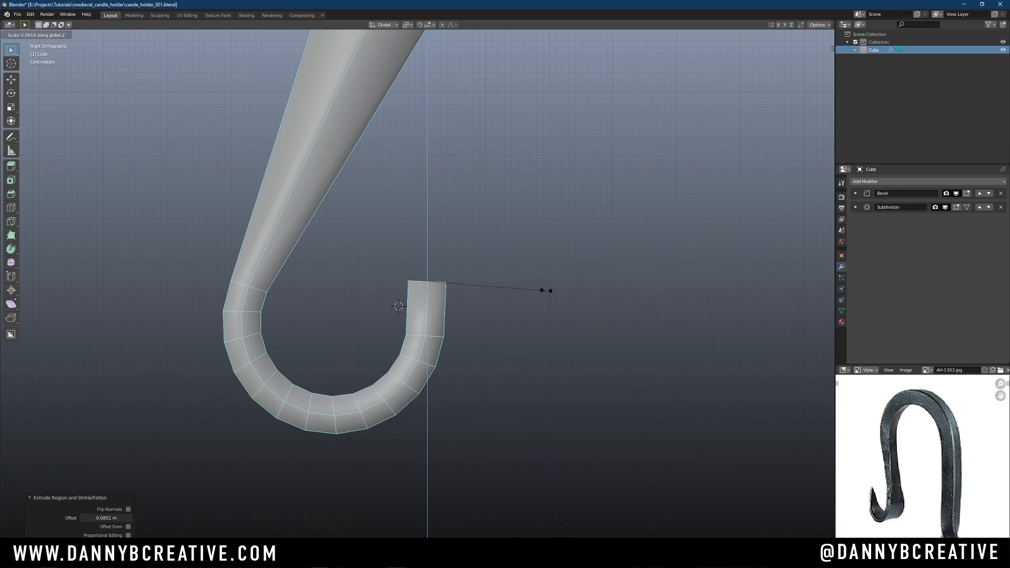
text(0)
key(Return)
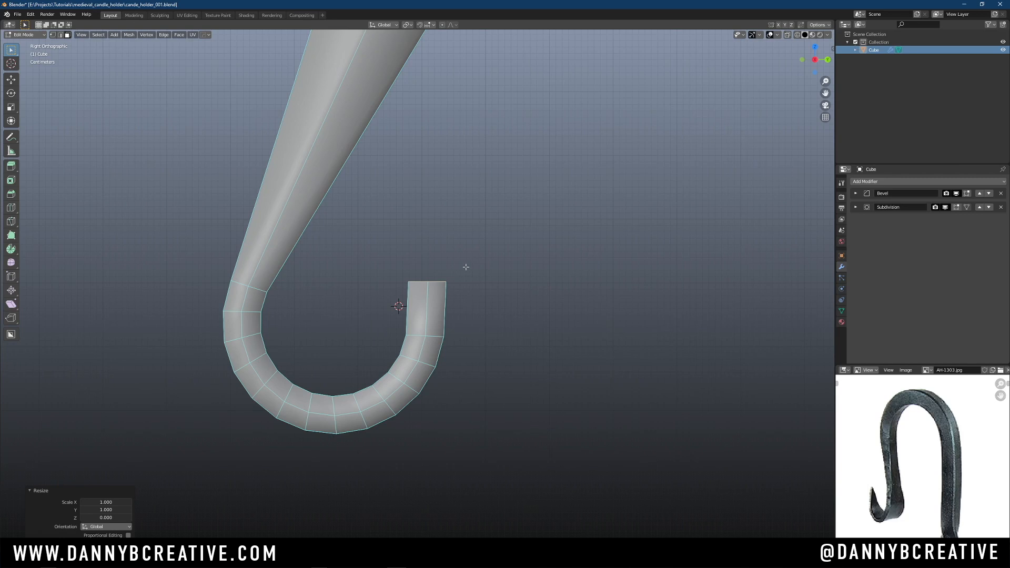
Raise the tip's end faces about 0.01 m along Z
middle_drag(465, 267, 397, 298)
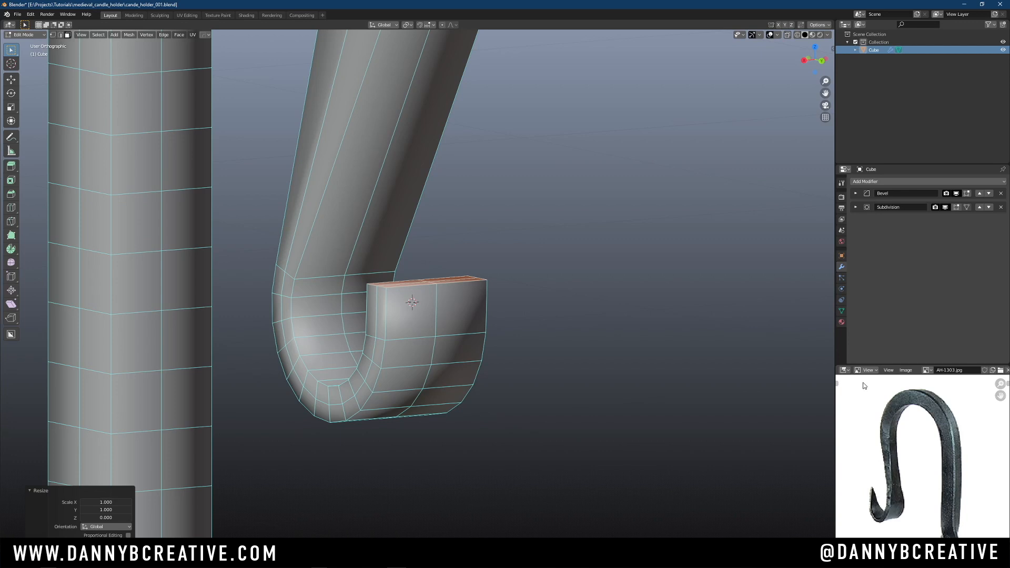
key(KP_3)
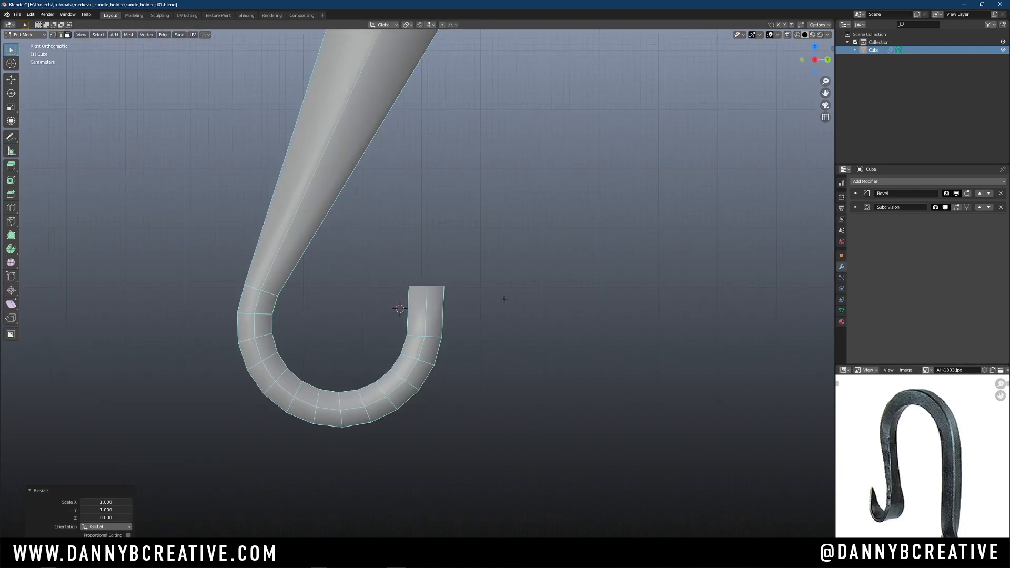
key(g)
key(z)
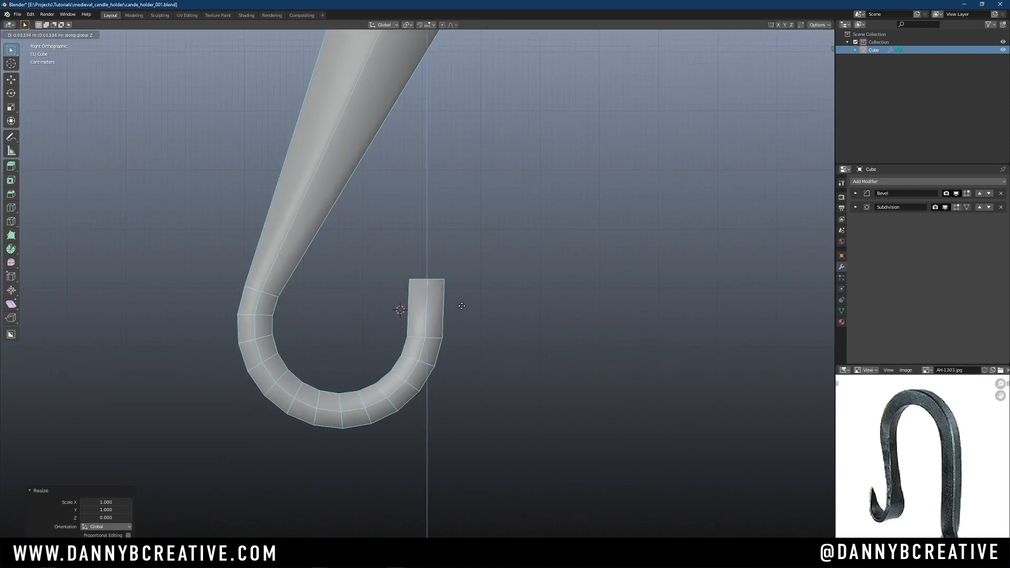
click(415, 343)
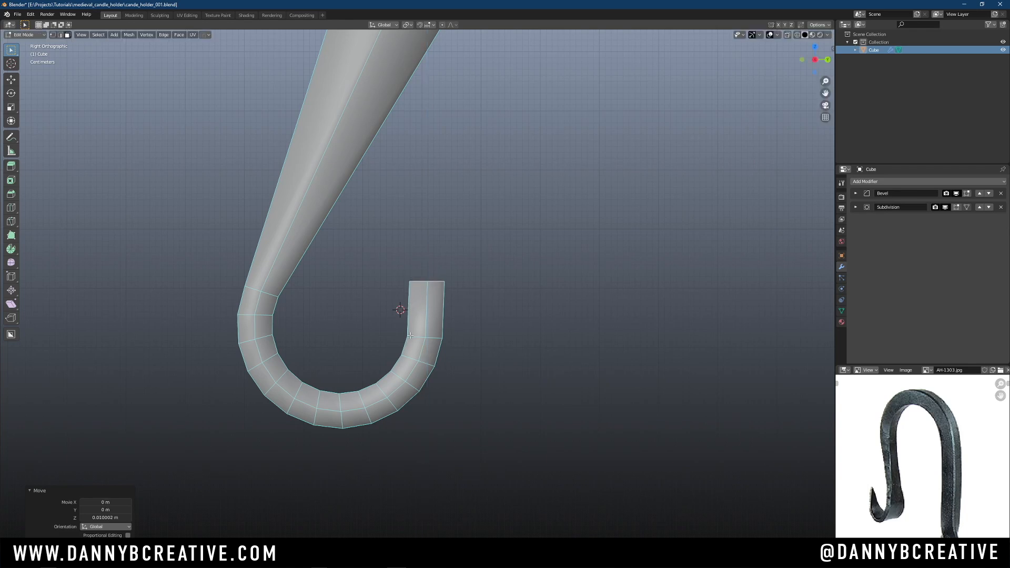
Knife-cut diagonals across the outer side of the tip's last segment, from both lower corners to the top middle vertex
middle_drag(462, 283, 422, 322)
key(Tab)
click(370, 286)
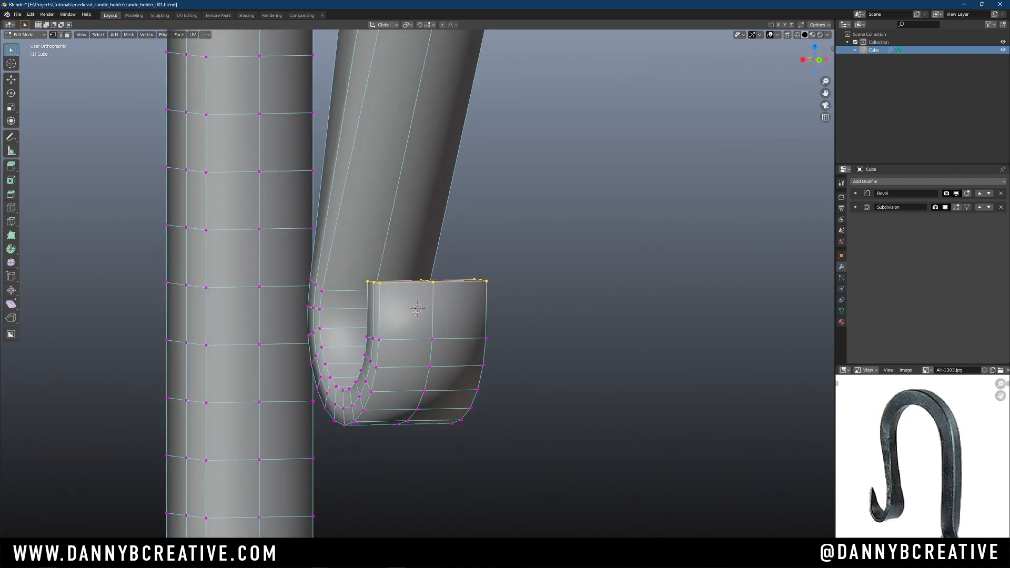
click(379, 339)
click(486, 337)
key(Return)
Knife-cut matching diagonals across the inner side of the tip's last segment, meeting at its top middle vertex
middle_drag(487, 337, 531, 330)
key(k)
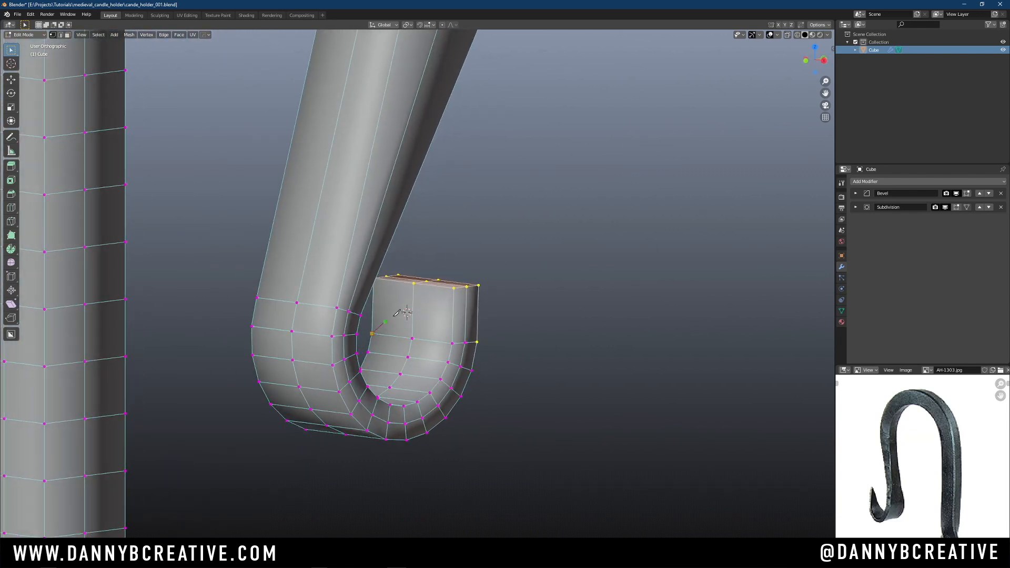
click(414, 283)
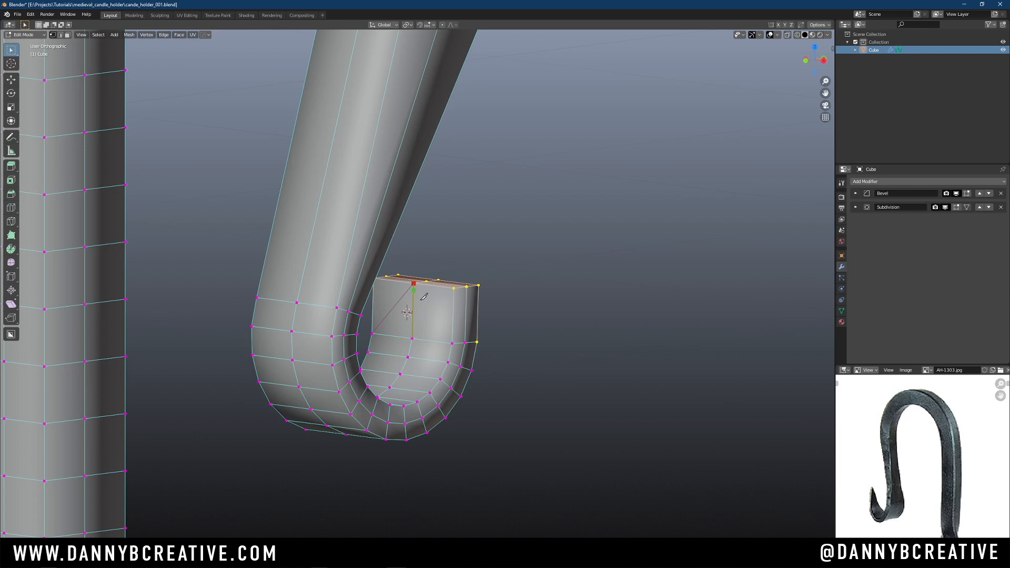
click(452, 343)
key(Return)
Delete the triangular and side faces that form one corner of the tip's last segment
key(Tab)
click(572, 263)
middle_drag(498, 297, 468, 296)
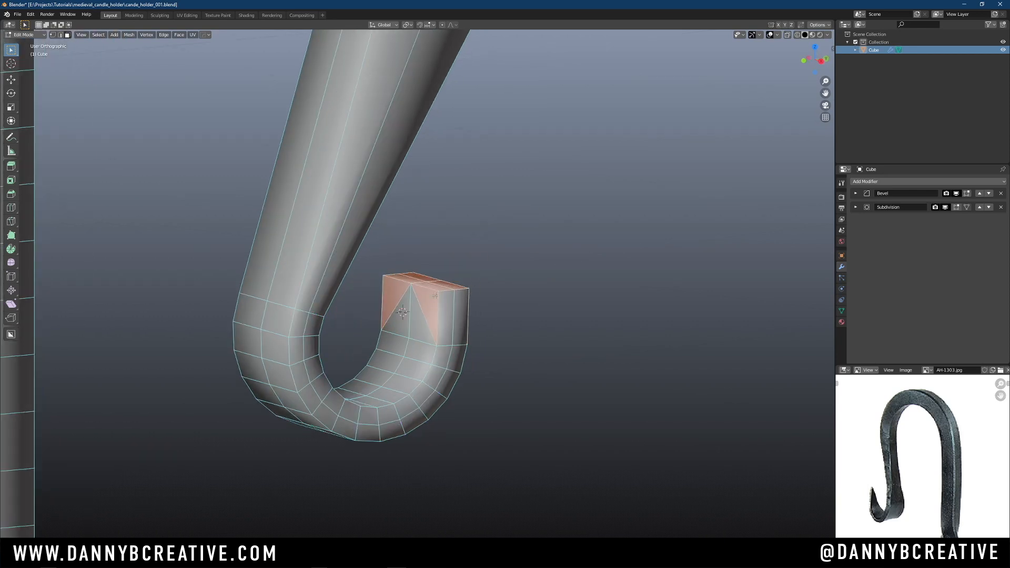
click(462, 318)
key(x)
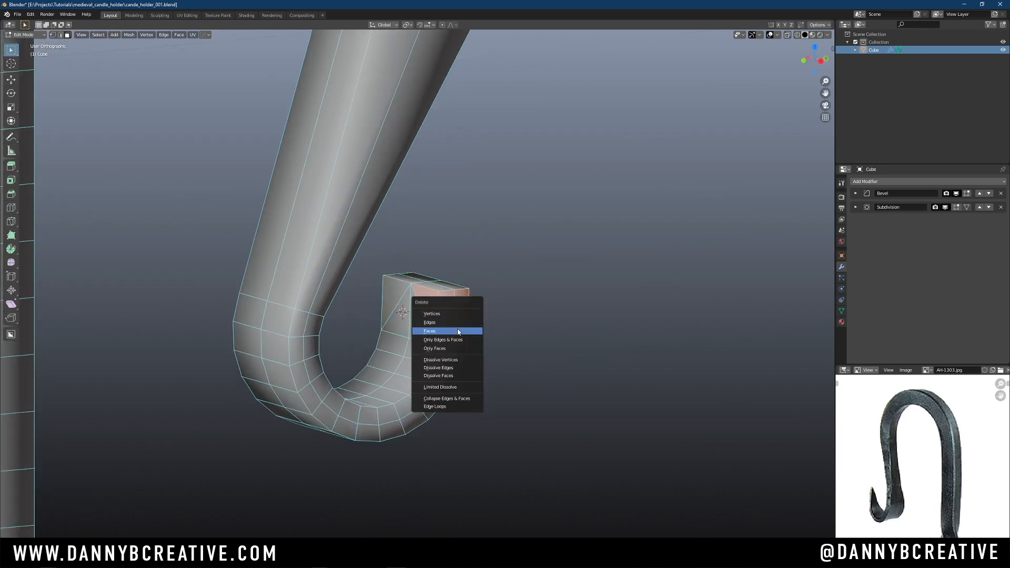
click(461, 333)
middle_drag(461, 333, 499, 294)
click(502, 292)
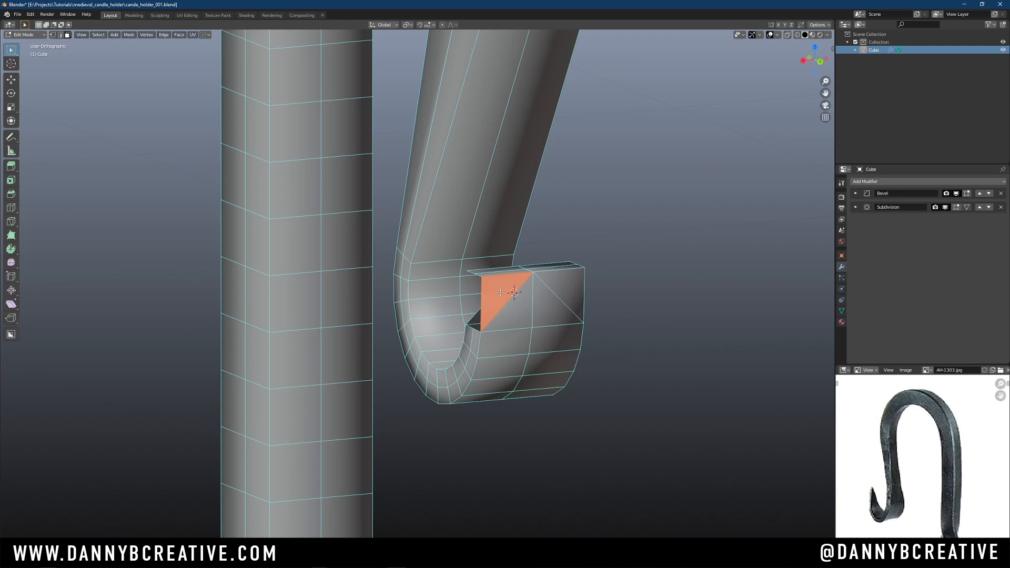
key(x)
click(500, 294)
Delete the opposite corner's faces and the leftover end faces, leaving only the tip's pointed inner and outer walls
middle_drag(559, 280, 540, 357)
click(497, 323)
key(x)
click(500, 322)
click(472, 269)
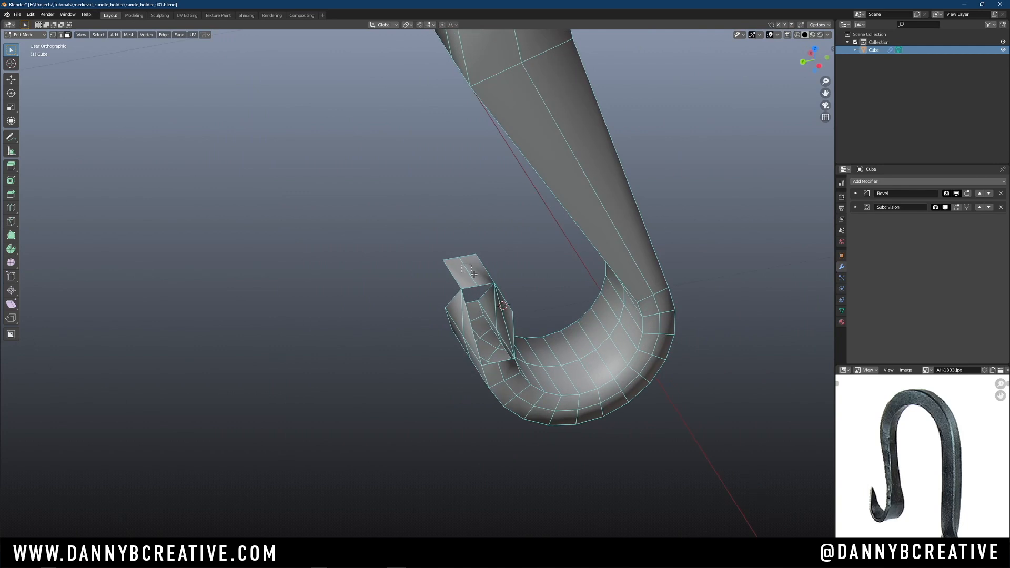
key(x)
click(476, 278)
key(x)
click(509, 319)
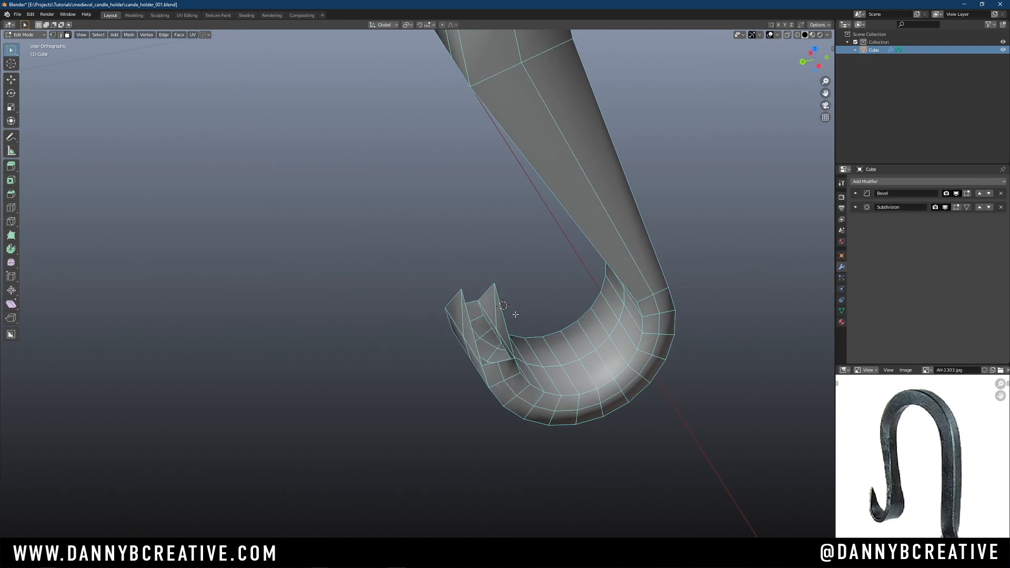
Fill one slanted opening of the pointed tip with a face between its border vertices
mouse_move(509, 320)
middle_down()
mouse_move(624, 279)
mouse_move(541, 323)
mouse_move(509, 300)
middle_up()
key(Tab)
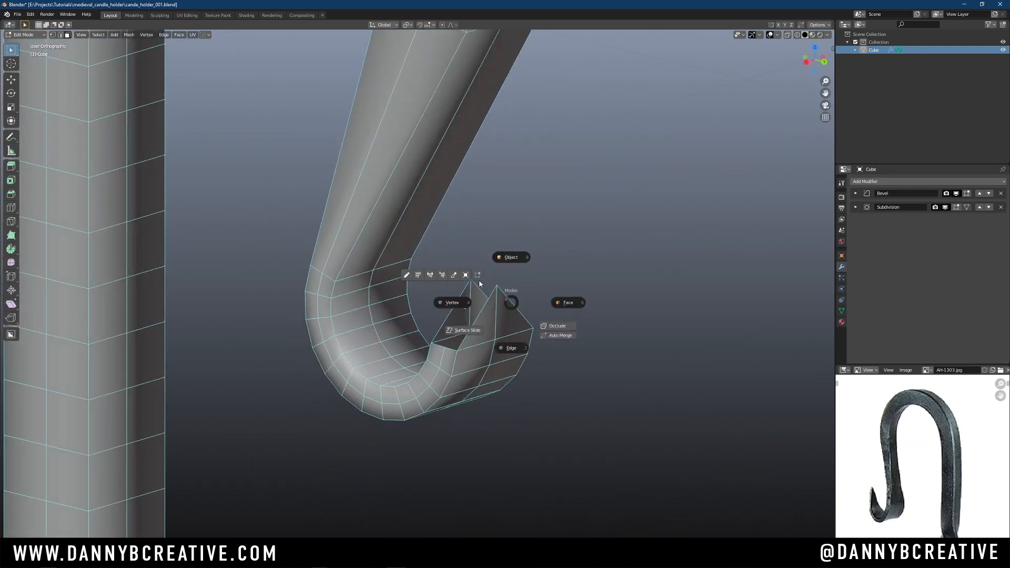
click(480, 294)
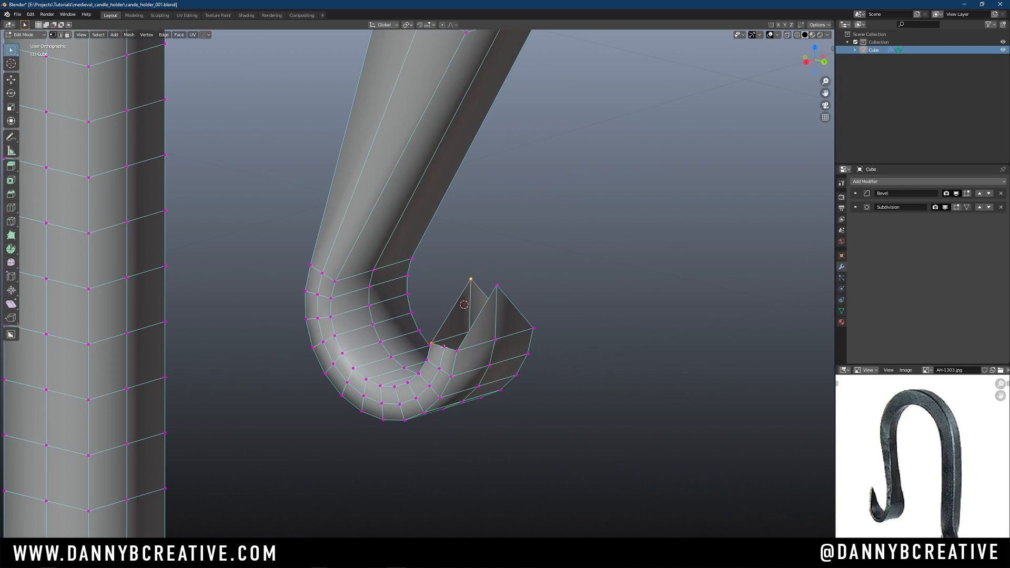
key(f)
Fill the opposite slanted opening of the tip from its five border vertices and connect the middle vertices with an edge
middle_drag(521, 296, 416, 297)
click(495, 292)
shift+click(469, 297)
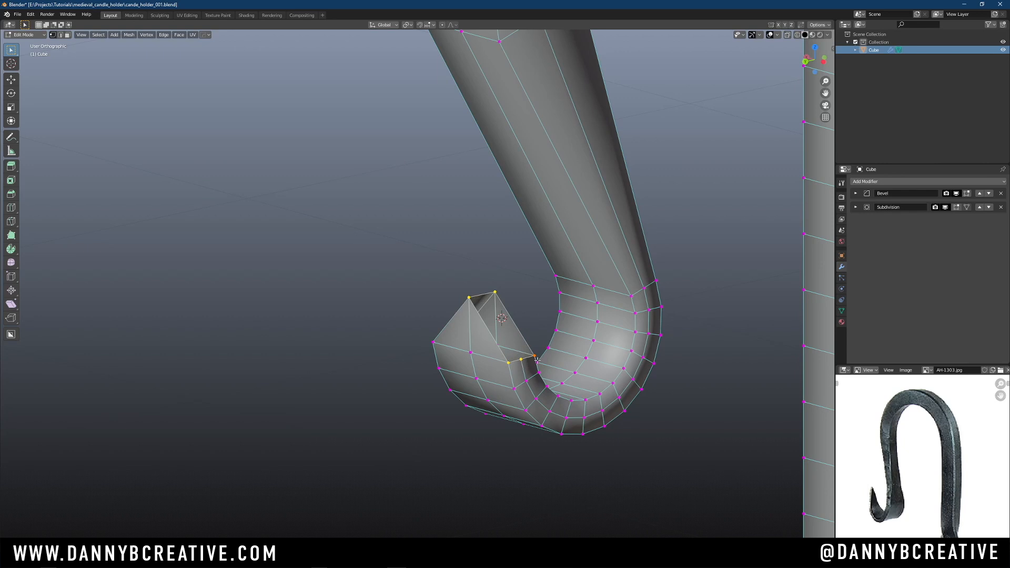
key(f)
key(alt+a)
middle_drag(522, 358, 484, 389)
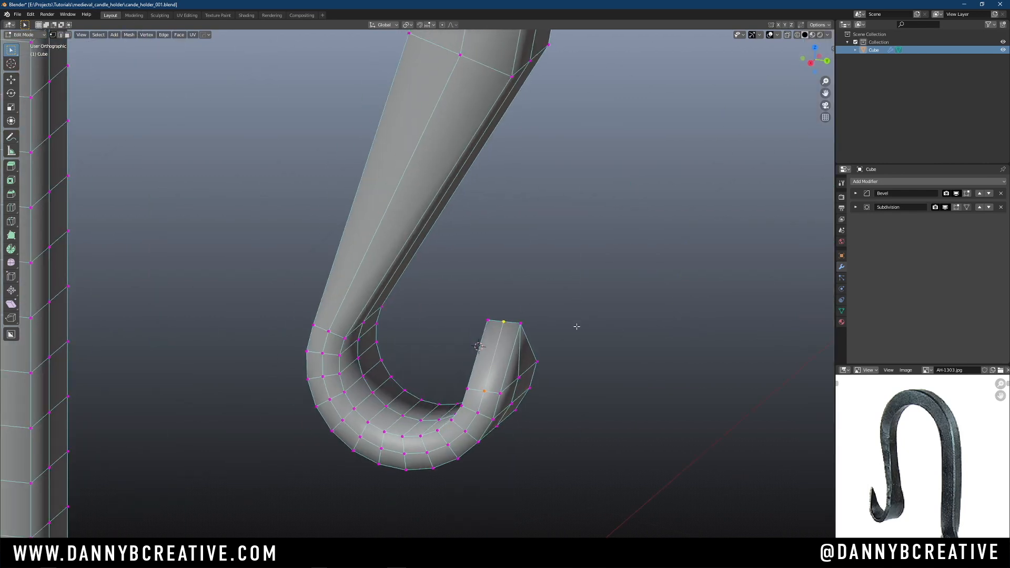
Switch to Object Mode and compare the smoothed hook with the reference image
middle_drag(595, 310, 442, 317)
ctrl+middle_drag(484, 299, 486, 331)
middle_drag(499, 336, 570, 324)
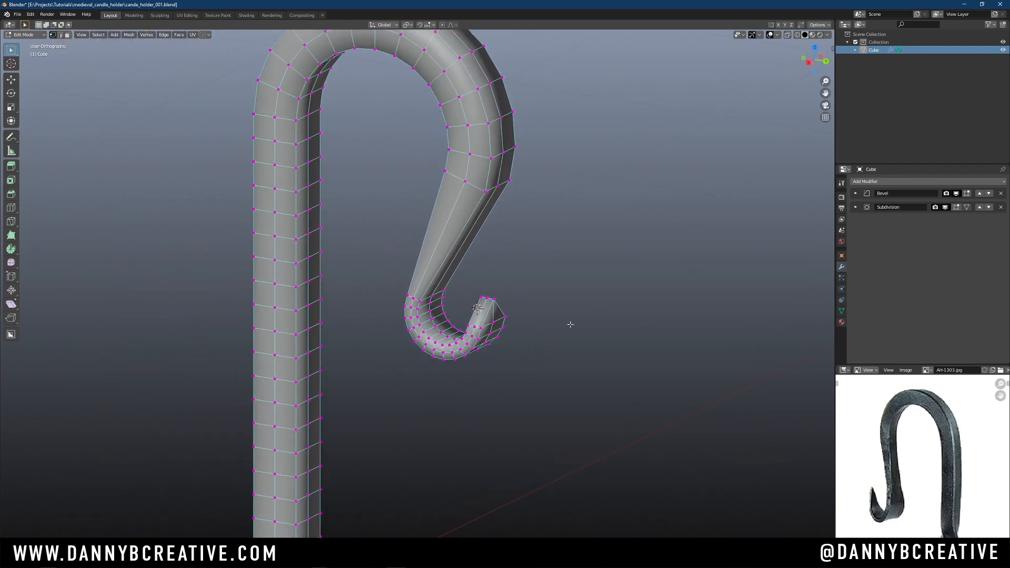
key(Tab)
click(590, 164)
middle_drag(585, 169, 512, 290)
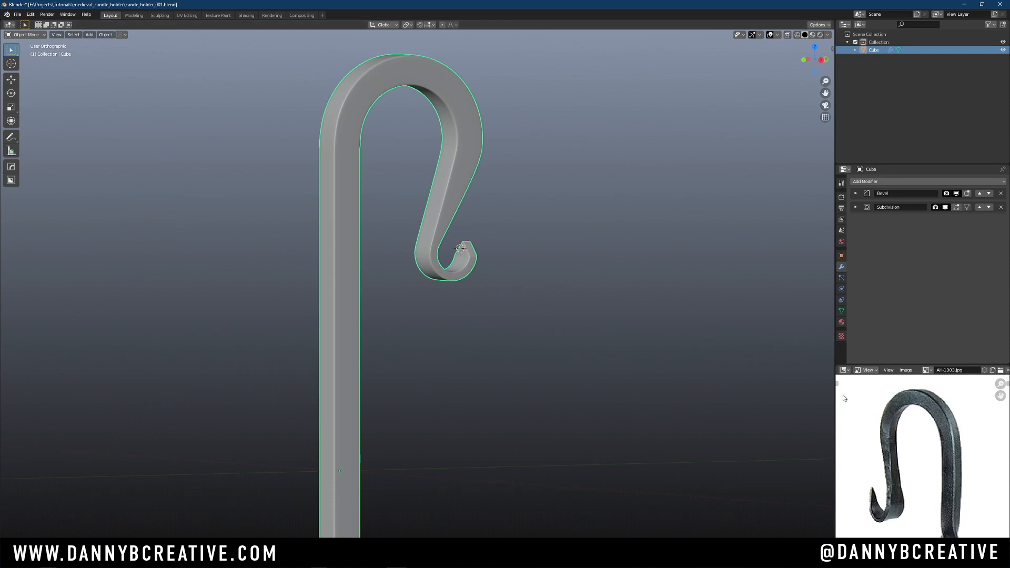
ctrl+middle_drag(493, 330, 434, 242)
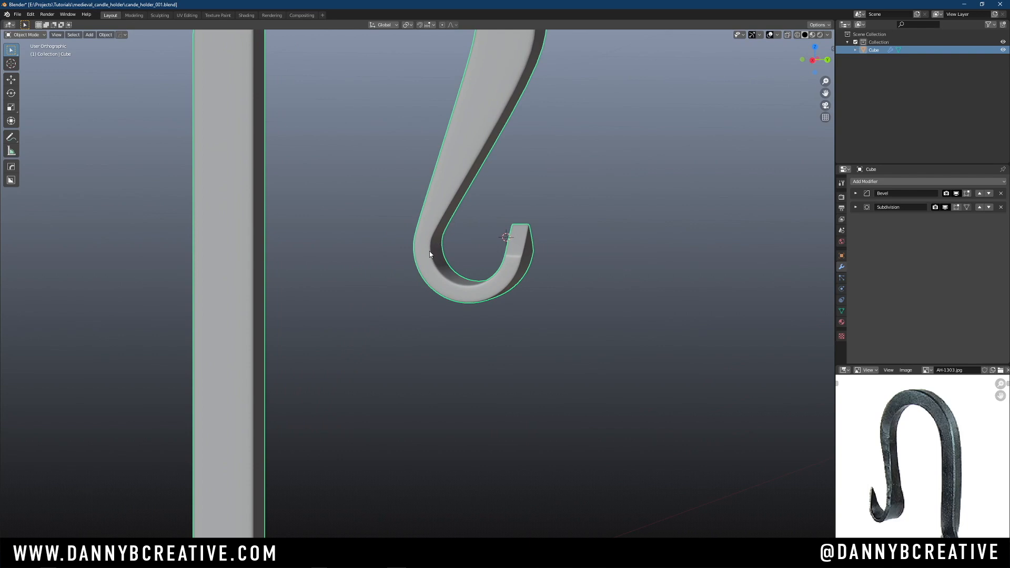
Check the tip's mesh in vertex mode, and review the whole hook from the right side in Object Mode
key(ctrl+Tab)
click(516, 251)
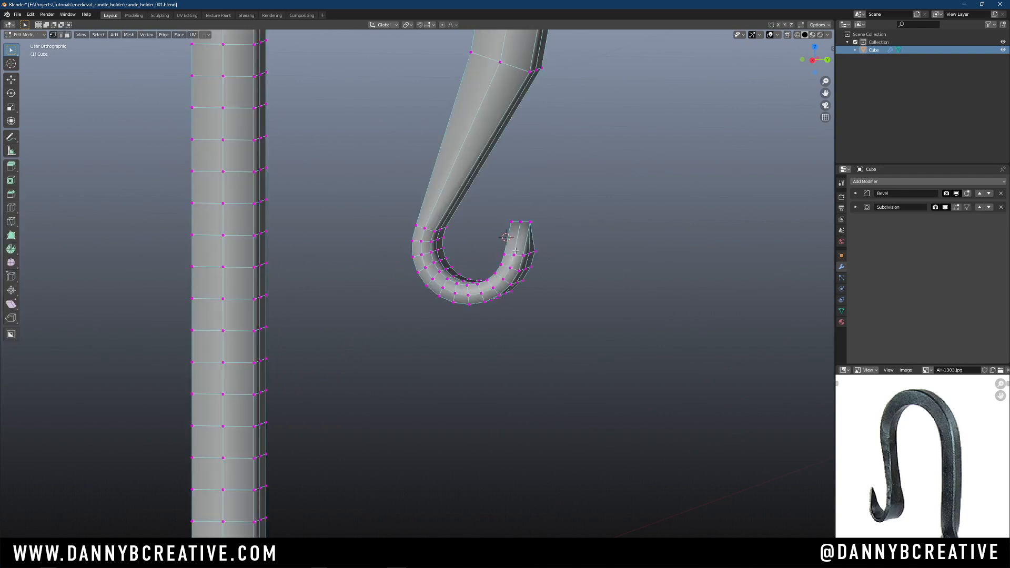
middle_drag(483, 260, 432, 213)
key(Tab)
click(580, 215)
click(528, 272)
scroll(588, 277, down, 3)
shift+middle_drag(432, 213, 468, 184)
key(KP_3)
shift+middle_drag(470, 187, 478, 346)
click(447, 250)
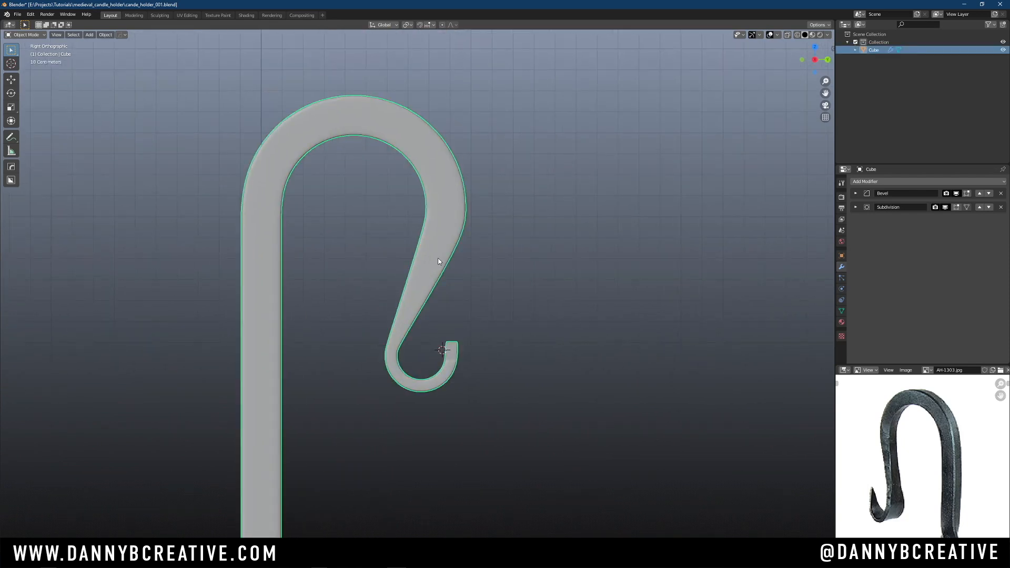
Add 5 evenly spaced loop cuts along the tapered section between the hook's bend and its curled tip
key(Tab)
click(493, 250)
ctrl+middle_drag(470, 276, 469, 239)
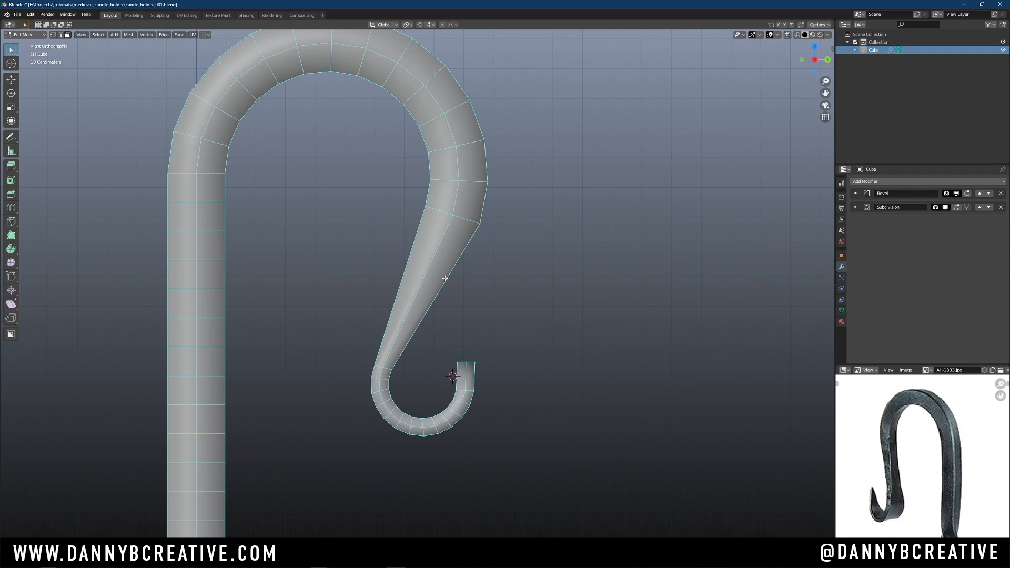
scroll(443, 286, up, 4)
click(444, 287)
right_click(444, 286)
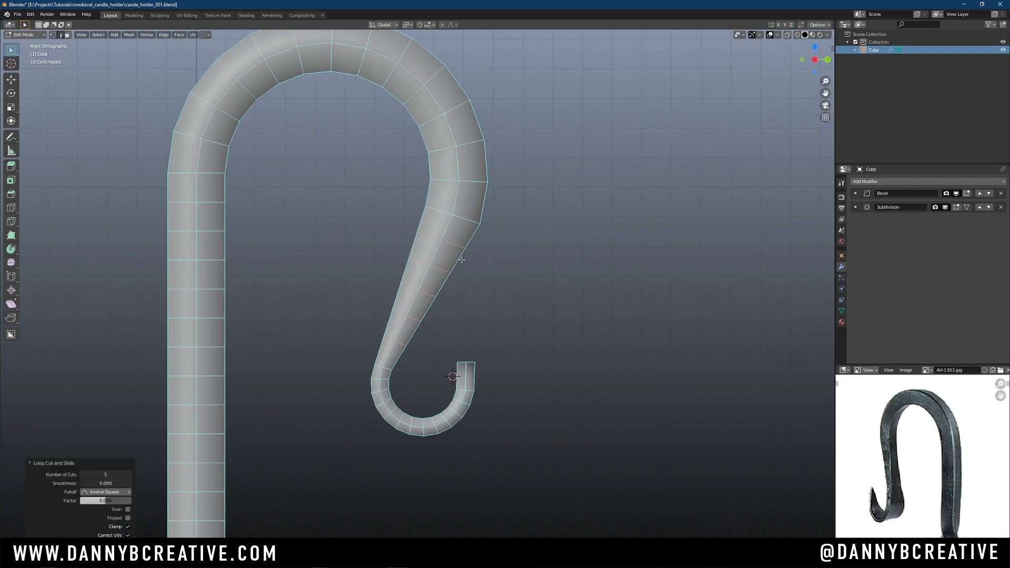
Move the uppermost new edge loop on the tapered section down about 0.006 m along Z
ctrl+middle_drag(460, 299, 466, 273)
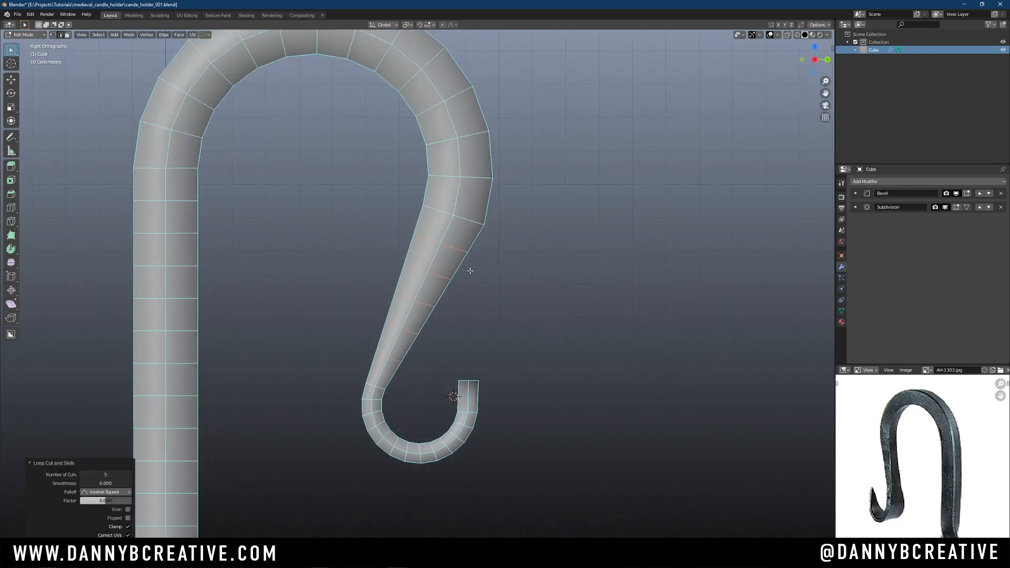
key(Tab)
click(496, 315)
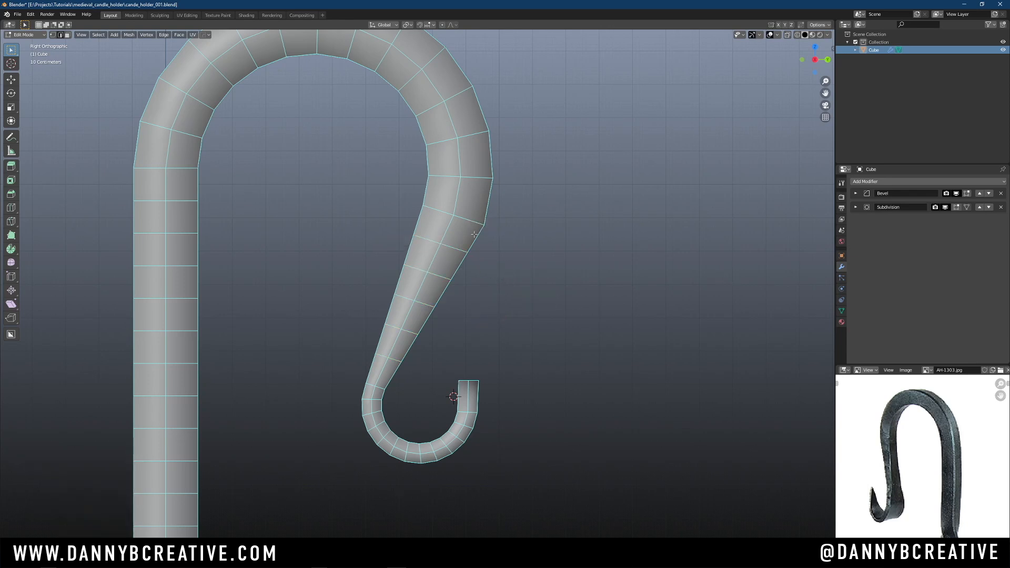
key(g)
key(z)
click(467, 266)
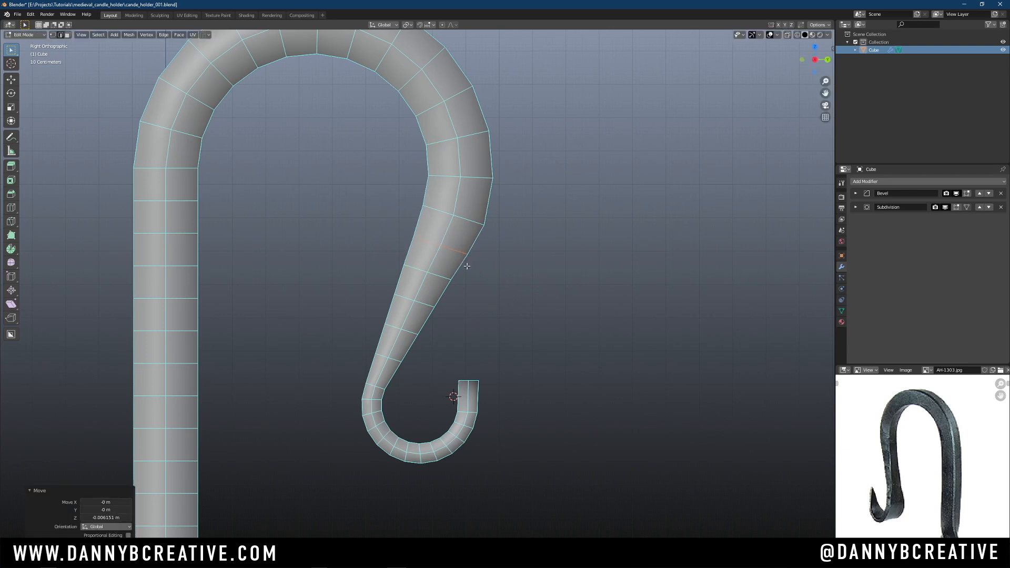
Shift the second and third new edge loops on the tapered section slightly downward to smooth the taper's outer edge
key(g)
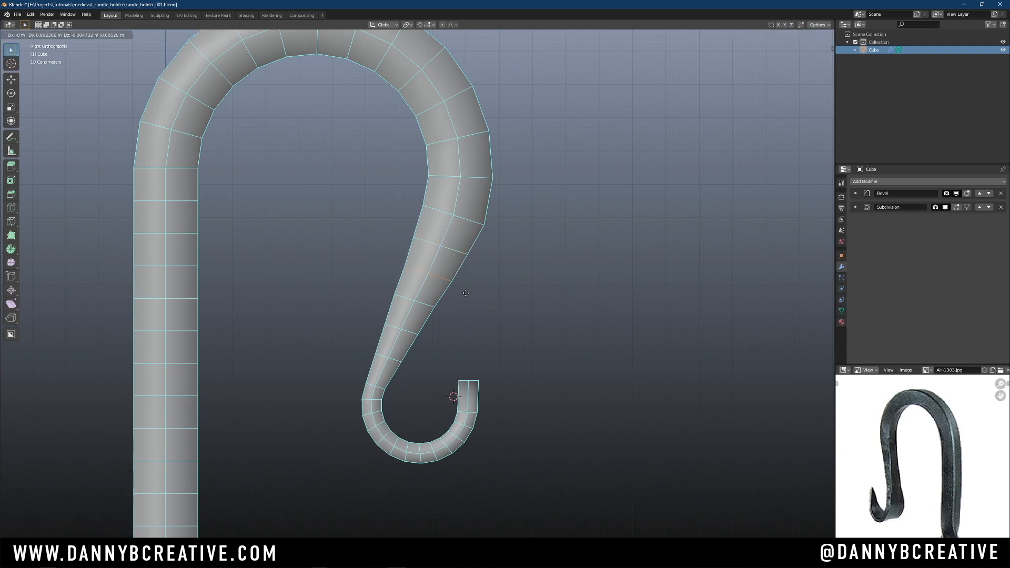
click(464, 293)
key(r)
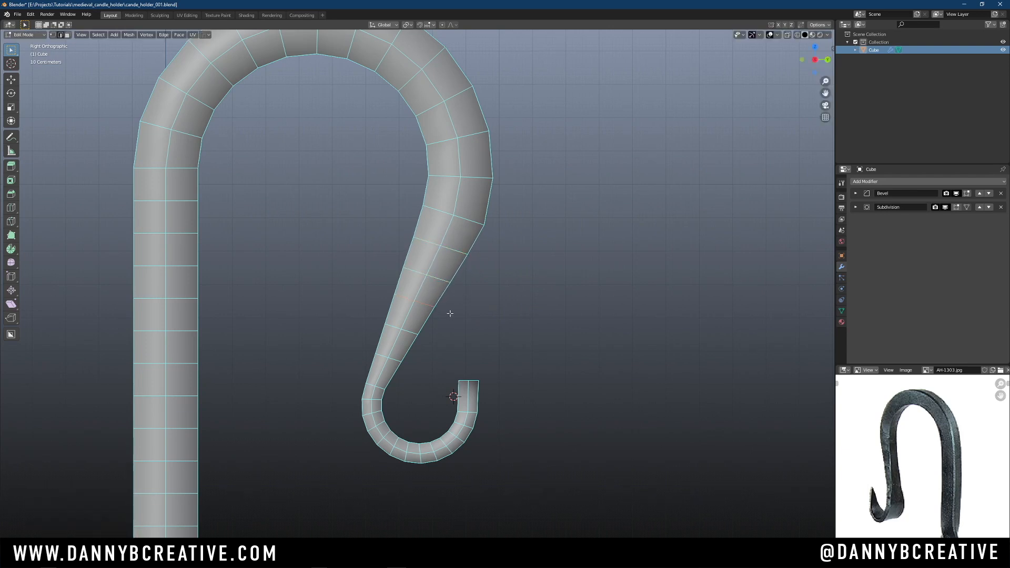
click(448, 316)
key(g)
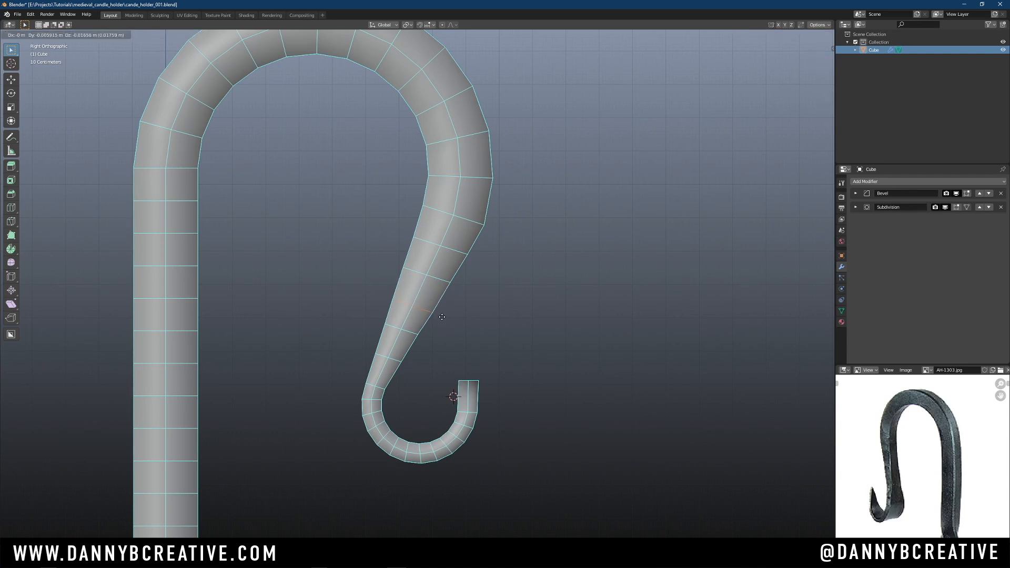
click(441, 316)
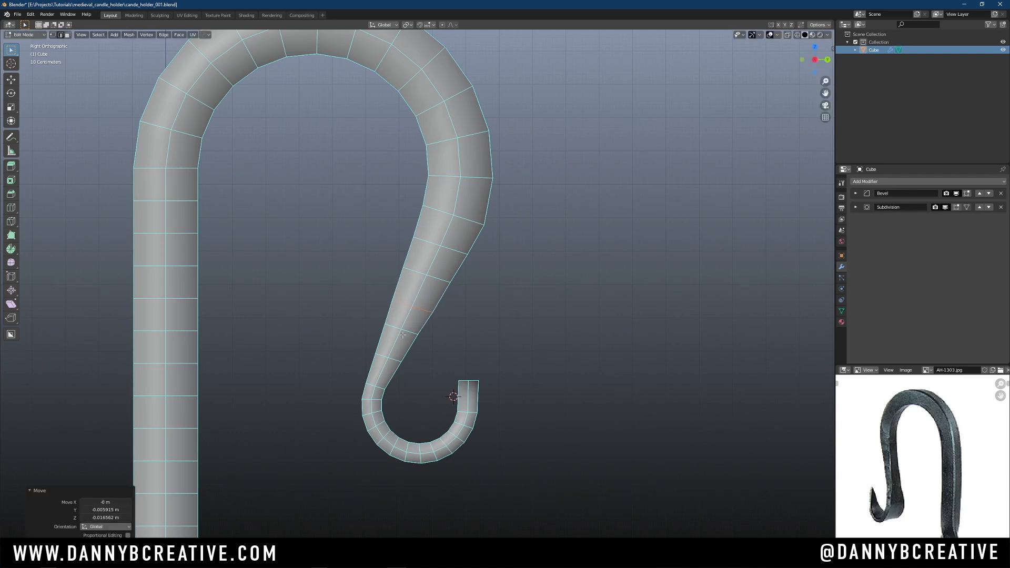
Nudge the fourth new edge loop on the tapered section slightly downward, and check the smoothed hook in Object Mode
click(403, 331)
alt+click(404, 328)
key(g)
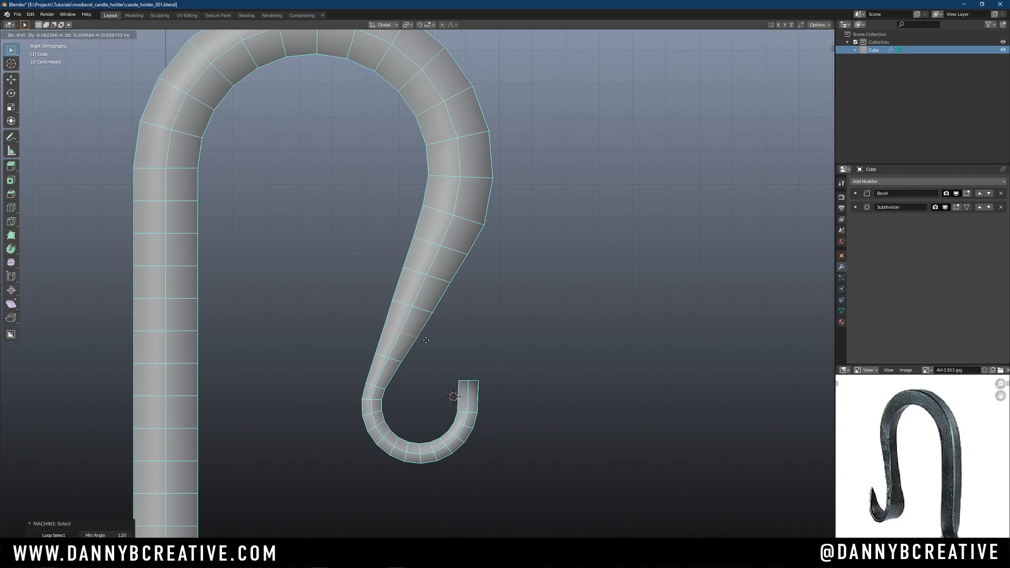
right_click(427, 334)
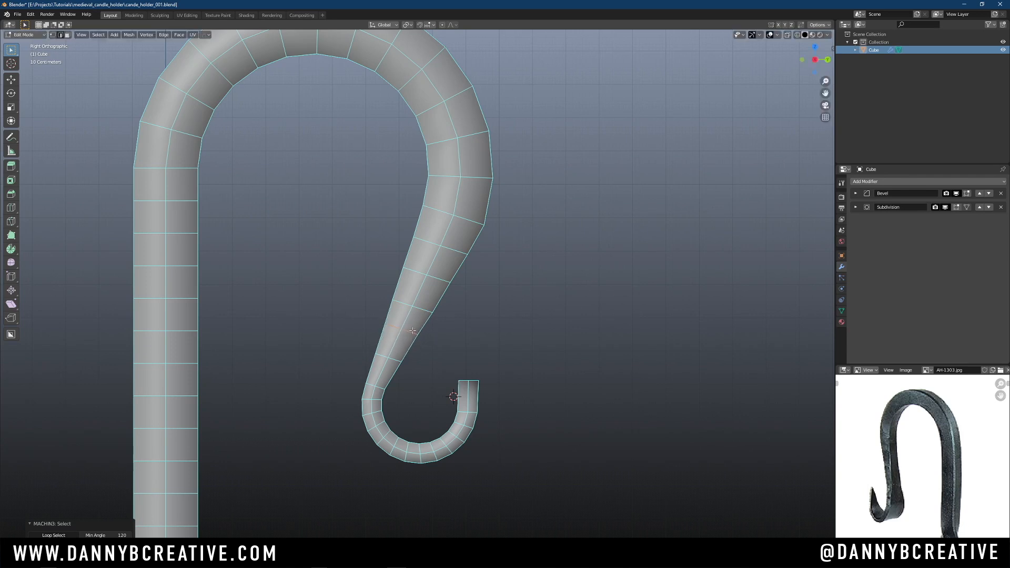
middle_drag(428, 332, 435, 307)
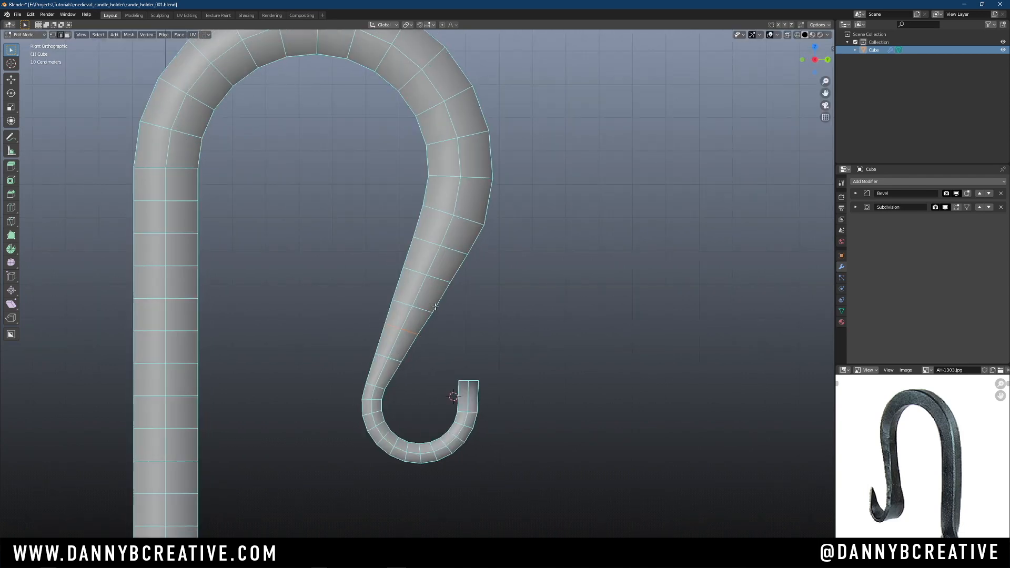
key(g)
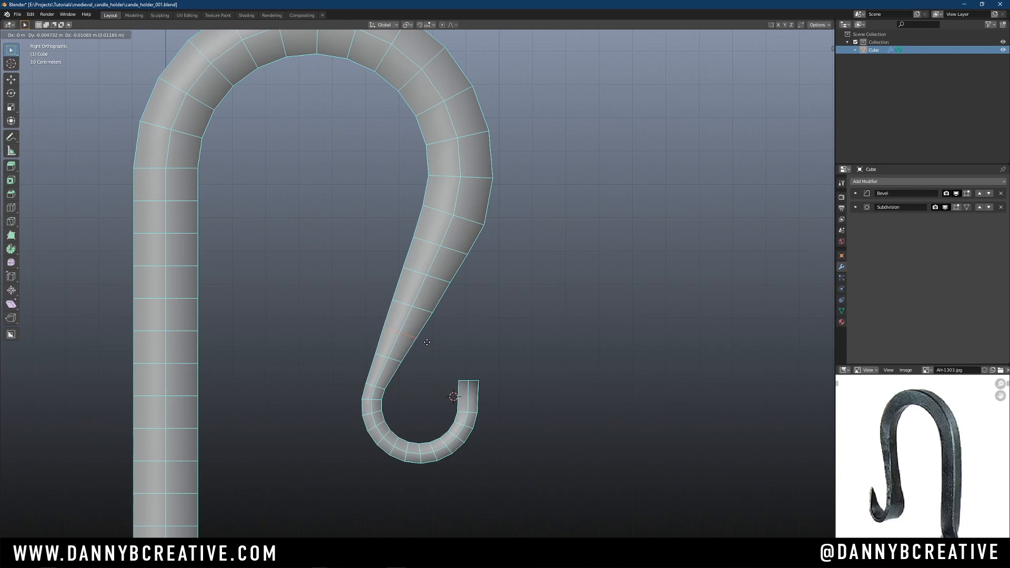
click(428, 341)
key(Tab)
click(479, 230)
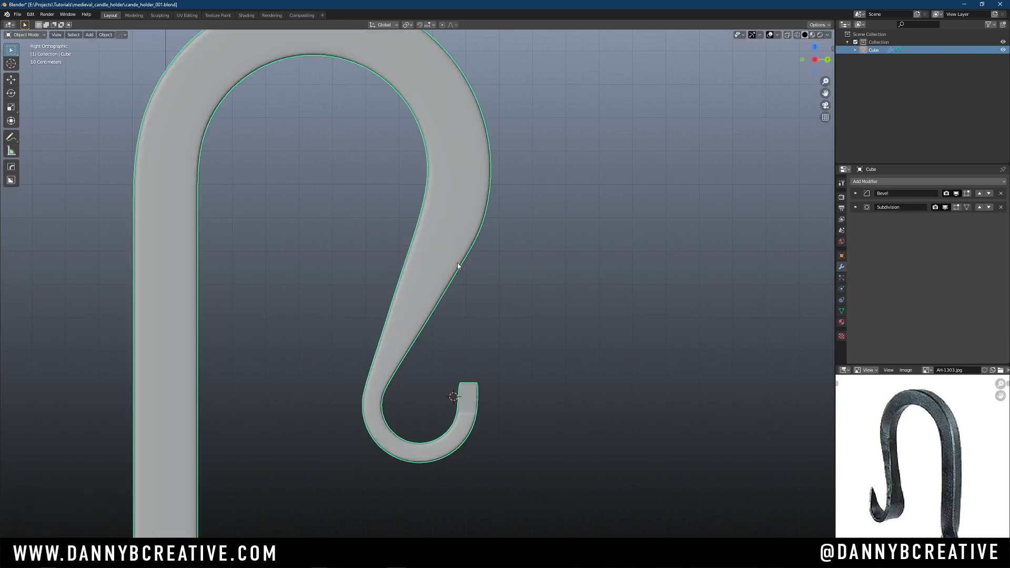
In edge mode, move the second new edge loop on the taper about 0.002 m along Y and -0.007 m along Z
key(Tab)
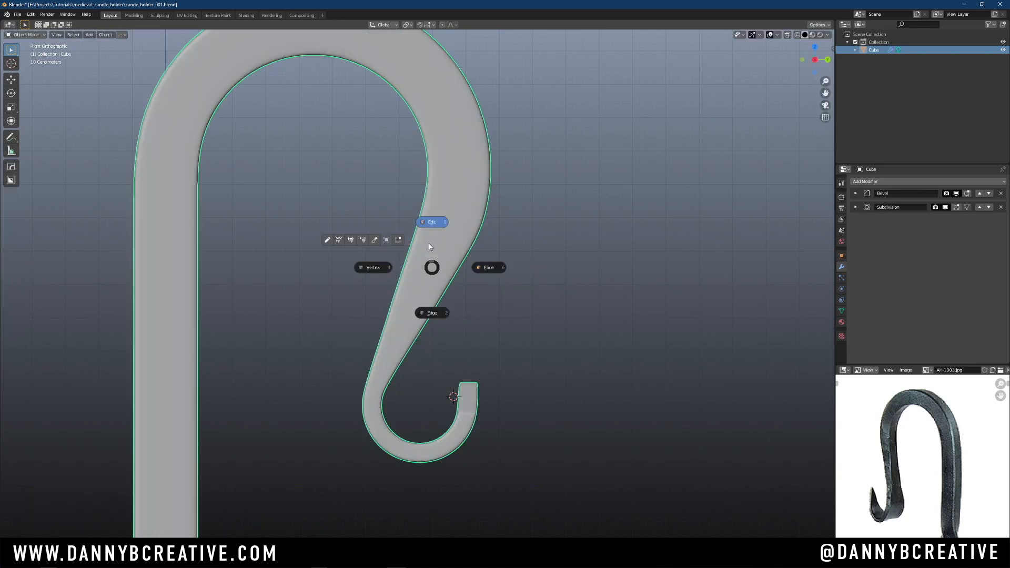
click(394, 269)
key(Tab)
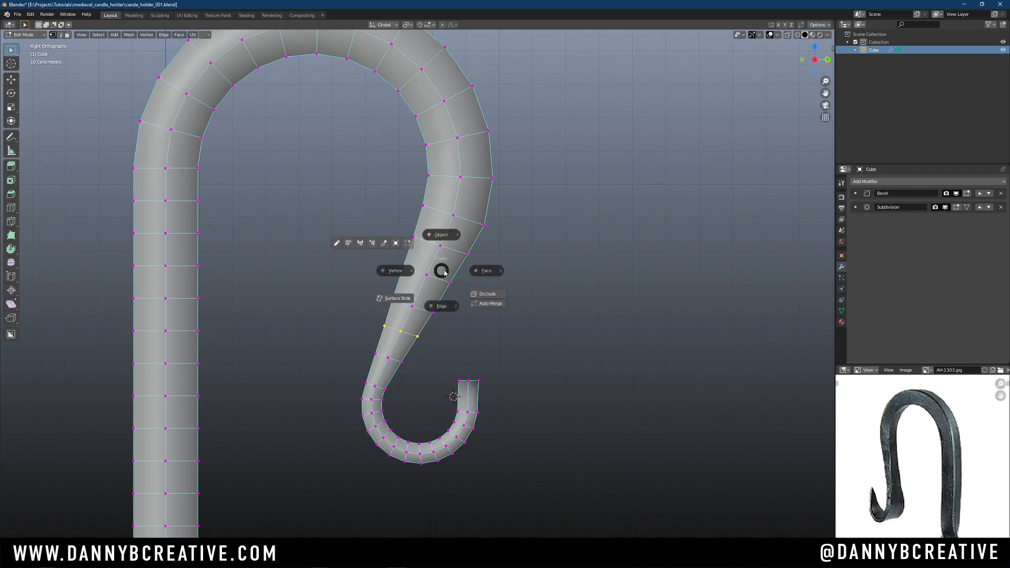
click(443, 301)
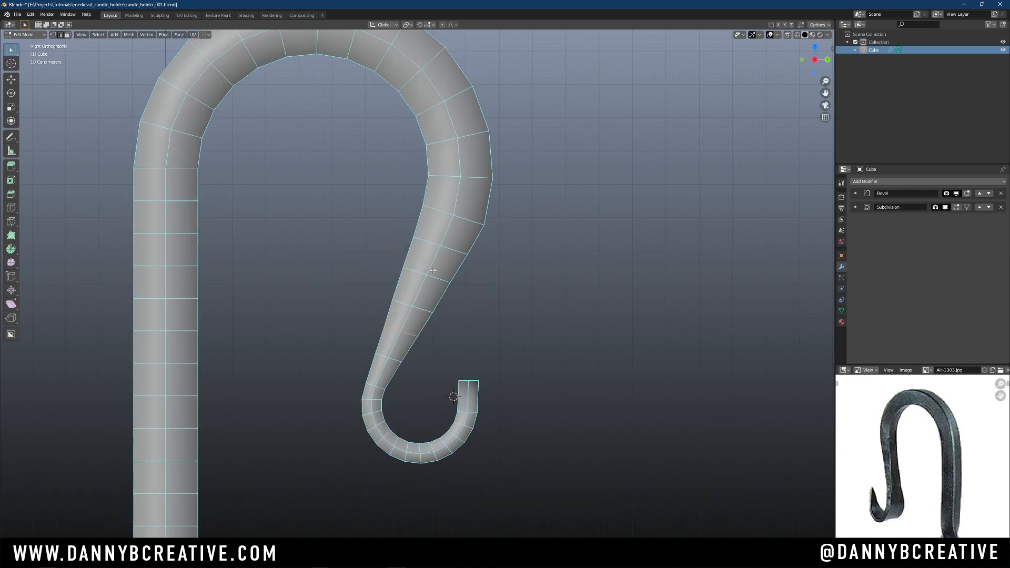
key(g)
click(464, 290)
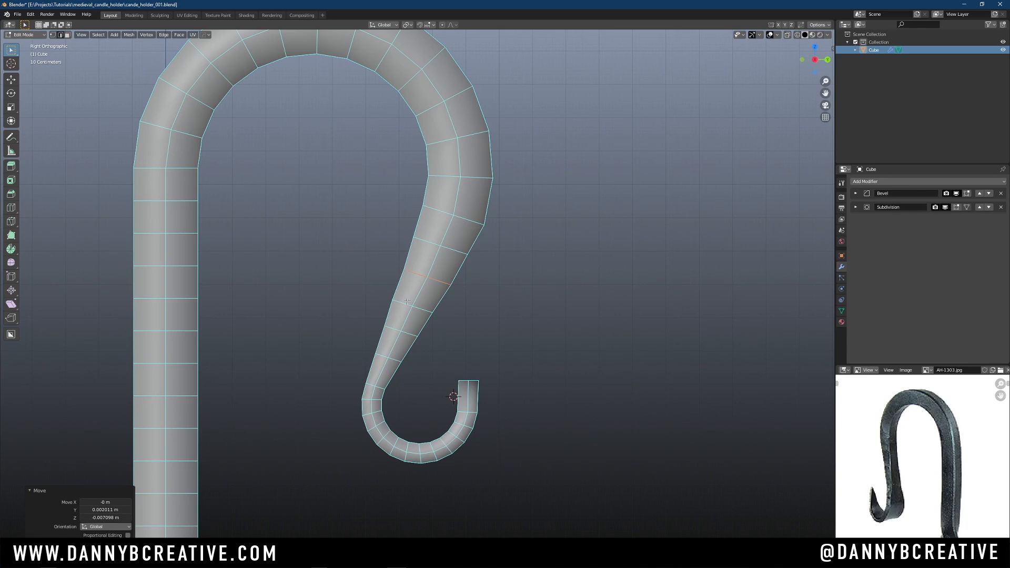
Fine-tune the third and fourth new edge loops on the taper with small moves, and return to Object Mode
key(g)
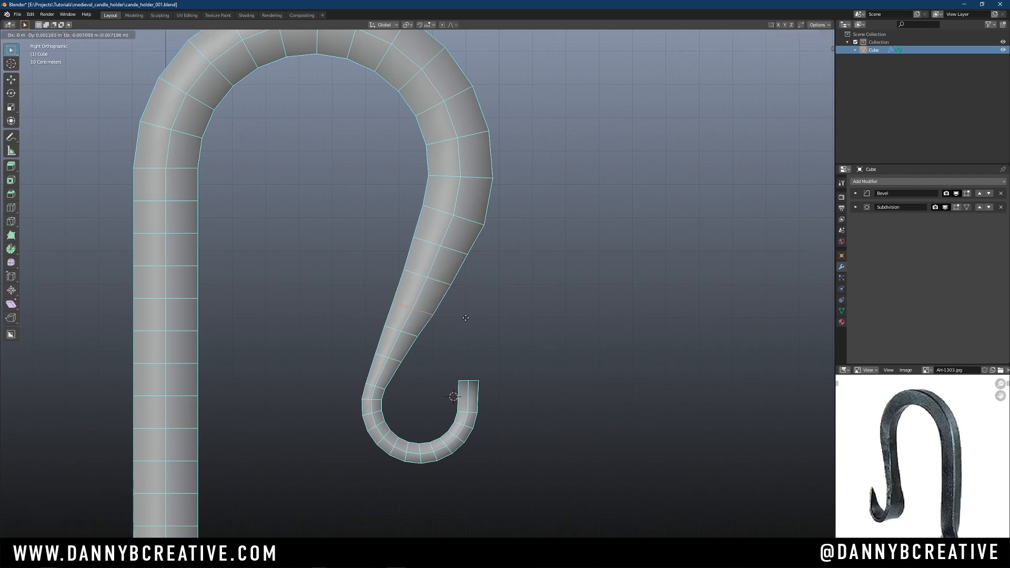
click(465, 316)
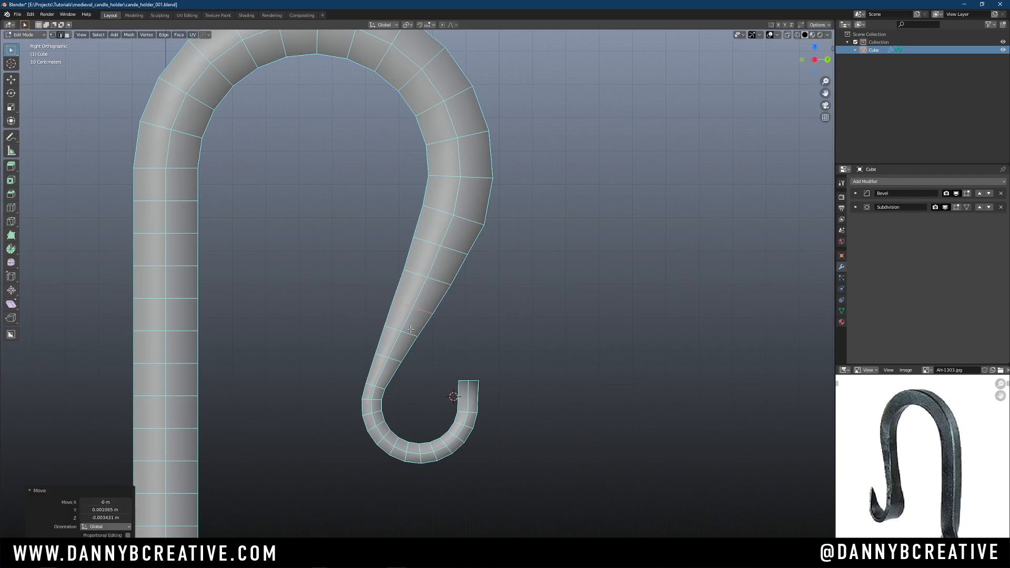
key(g)
click(455, 335)
key(Tab)
click(494, 225)
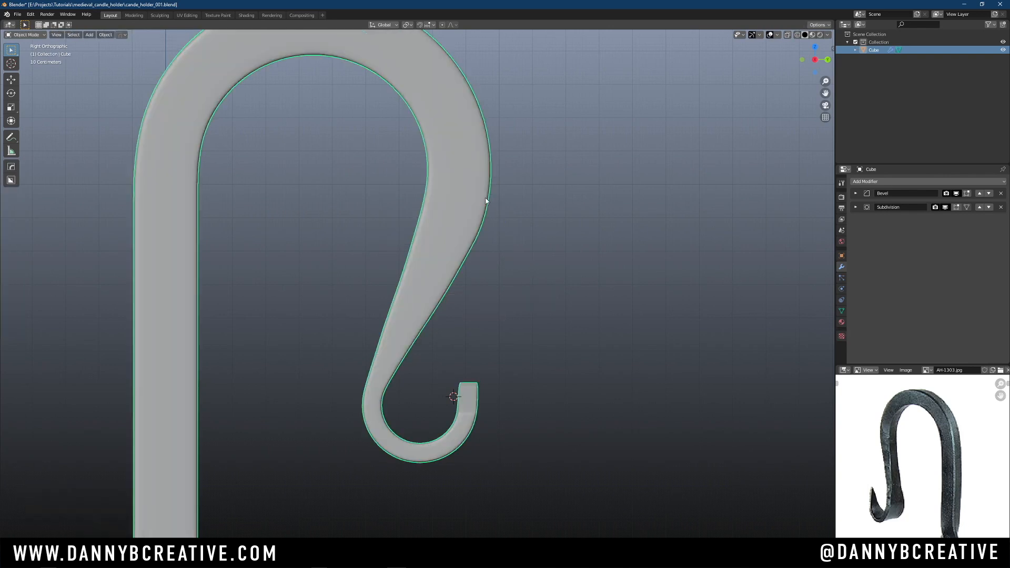
Review the whole stem from several angles, deselect it, and save the file
scroll(478, 279, down, 4)
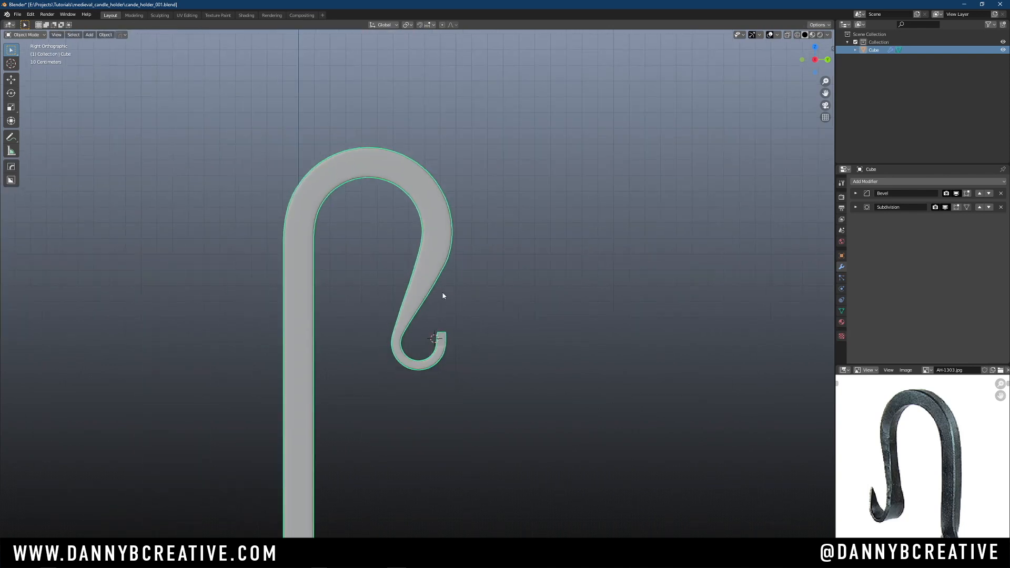
middle_drag(442, 295, 424, 234)
scroll(399, 268, down, 4)
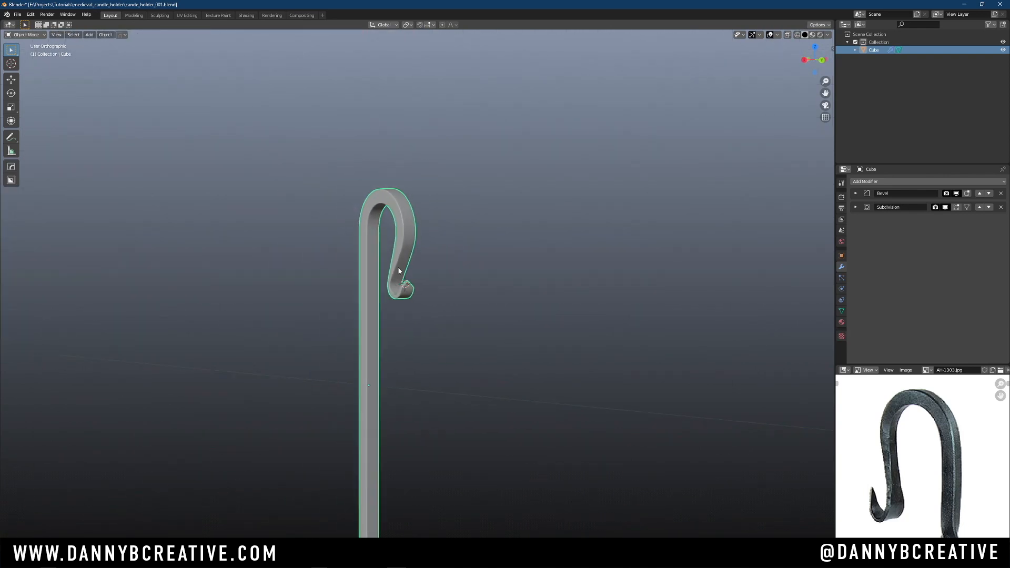
middle_drag(403, 300, 438, 302)
click(462, 315)
key(ctrl+s)
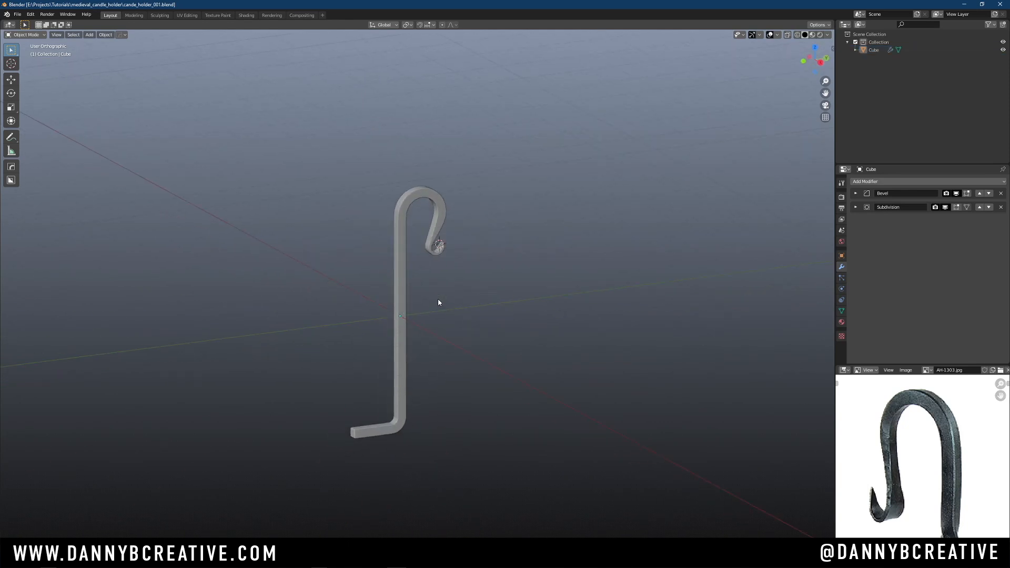
Add a 24-vertex cylinder mesh with a 1 m radius and 2 m depth for the holder's base plate
scroll(398, 353, up, 2)
middle_drag(399, 353, 396, 274)
scroll(399, 363, up, 1)
key(shift+a)
mouse_move(460, 307)
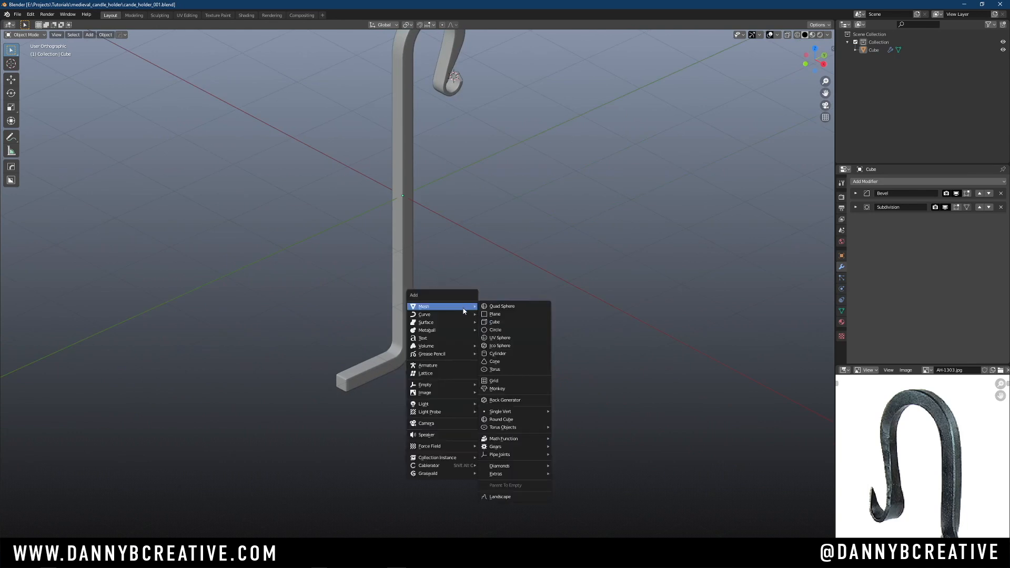
click(518, 354)
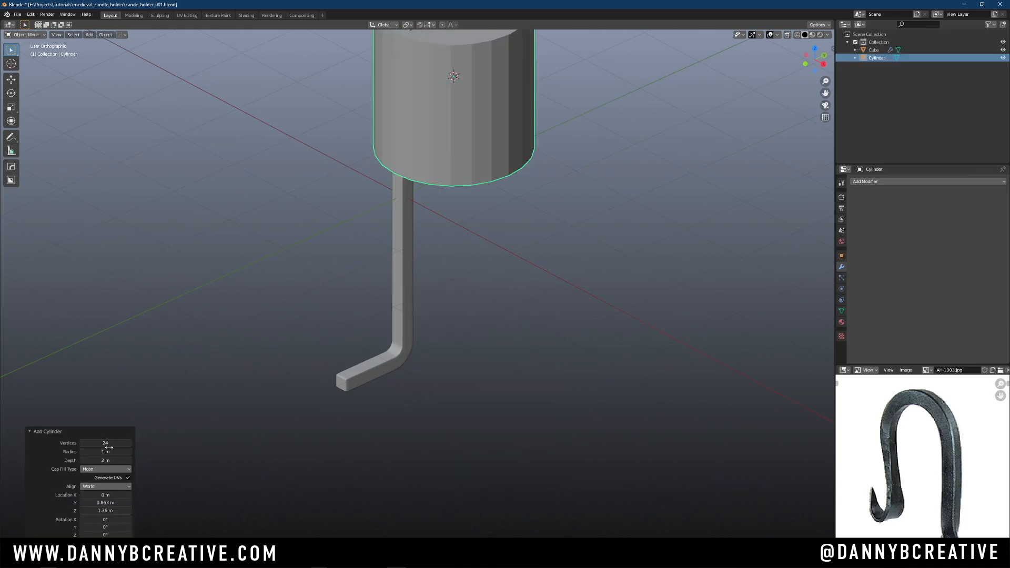
Flatten the cylinder into a disc by scaling it to about 0.039 along Z
scroll(486, 243, down, 3)
key(s)
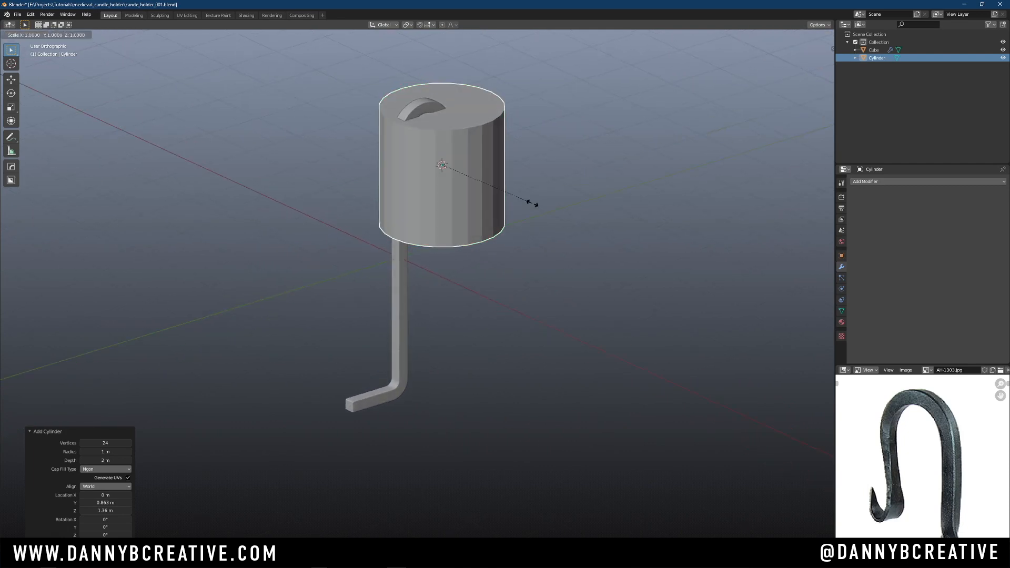
key(z)
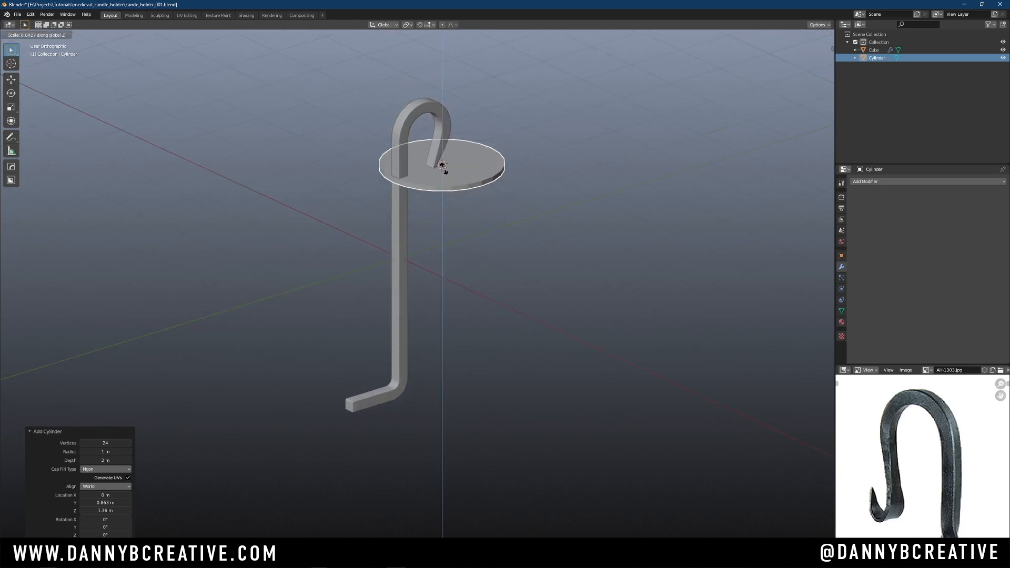
click(438, 169)
Move the disc about -1.984 m along Y and -3.461 m along Z to sit just above the stem's foot
key(KP_7)
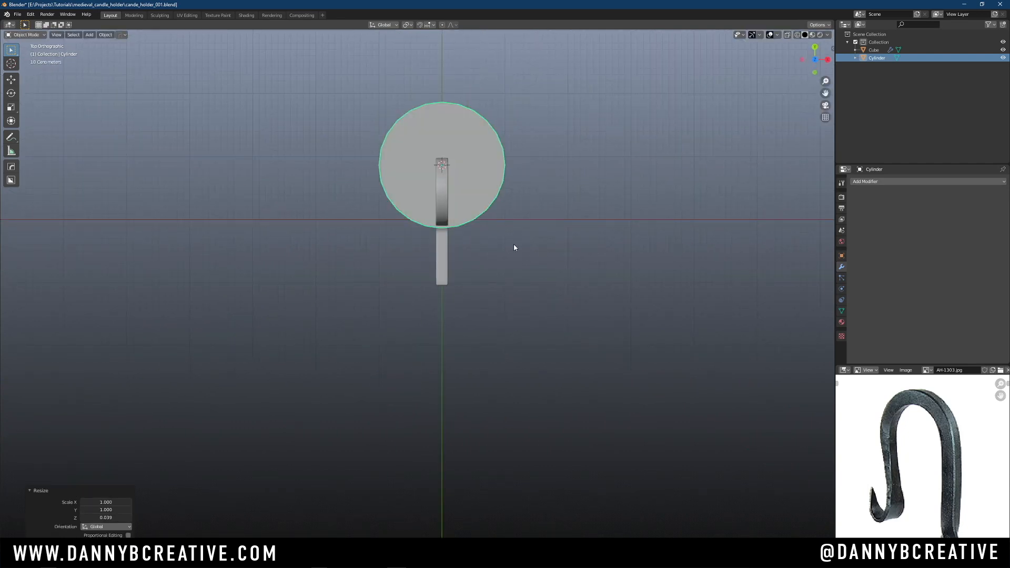
key(g)
key(y)
click(539, 330)
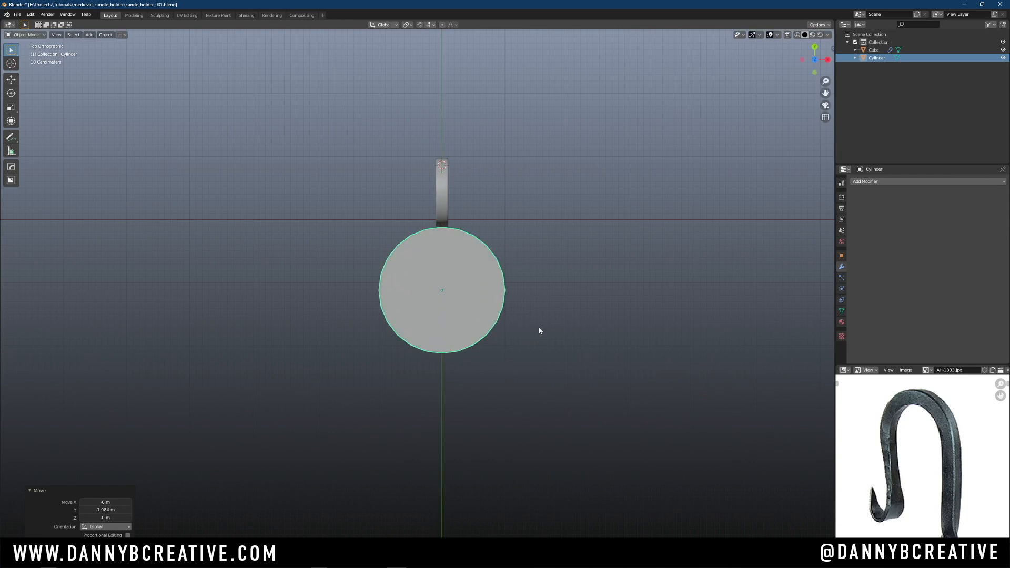
key(KP_3)
shift+middle_drag(539, 331, 481, 227)
key(g)
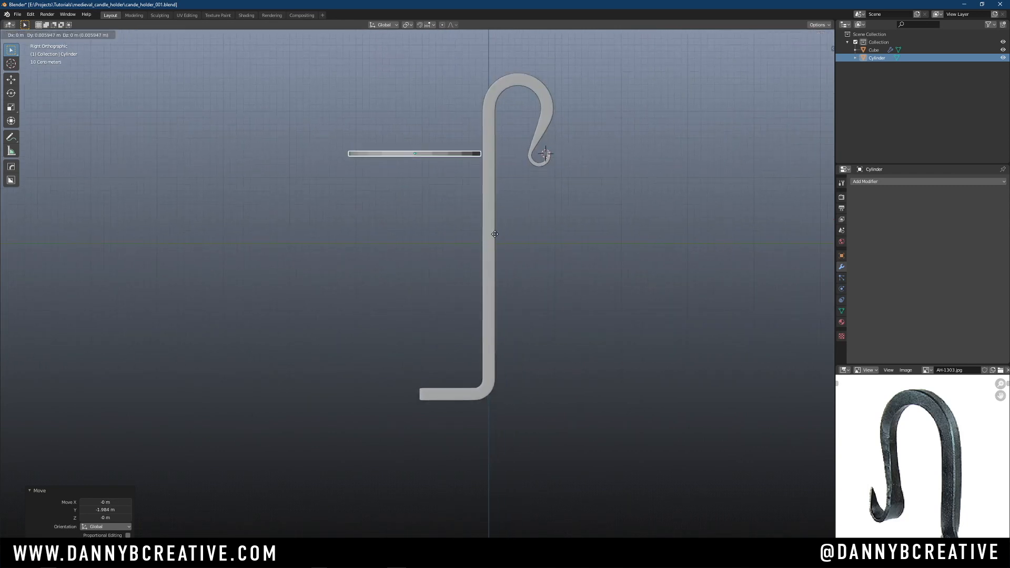
key(z)
click(487, 464)
Thin the disc further by scaling it to about 0.341 along Z
scroll(597, 330, up, 4)
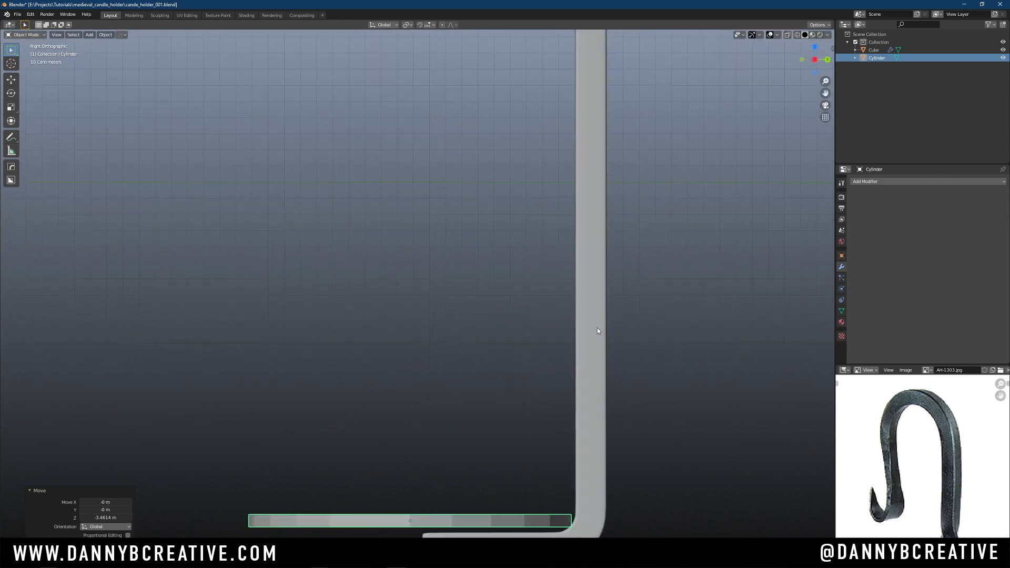
shift+middle_drag(597, 331, 463, 241)
scroll(536, 202, up, 5)
key(s)
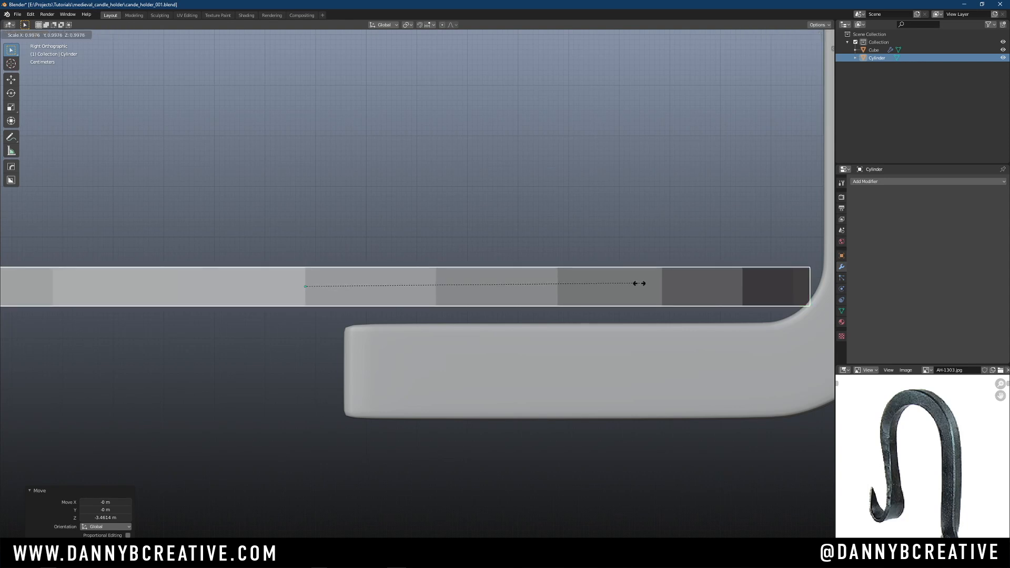
key(z)
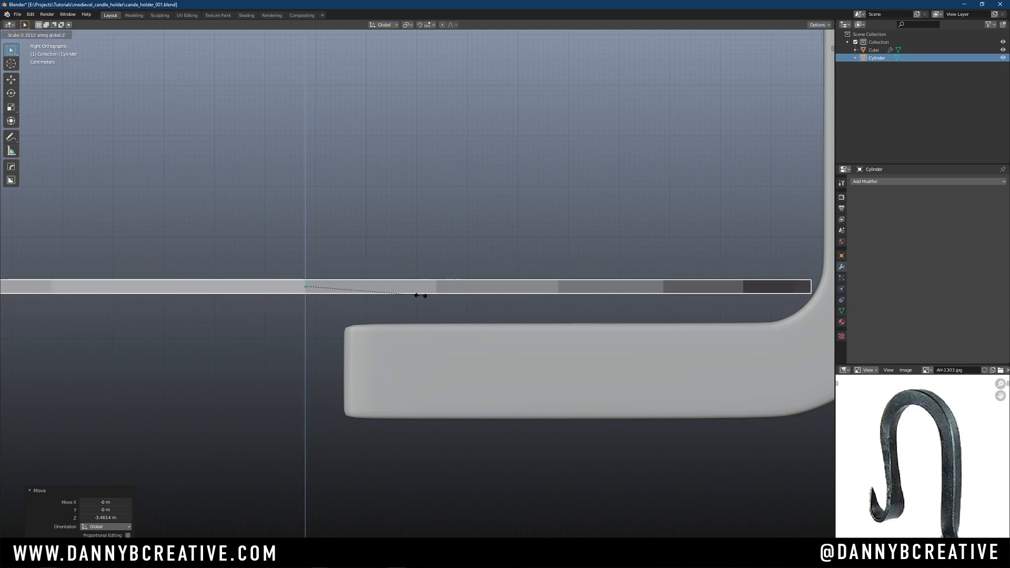
click(416, 293)
Lower the disc about 0.062 m onto the stem's foot and move it about -0.069 m along Y, clear of the bend
key(g)
key(z)
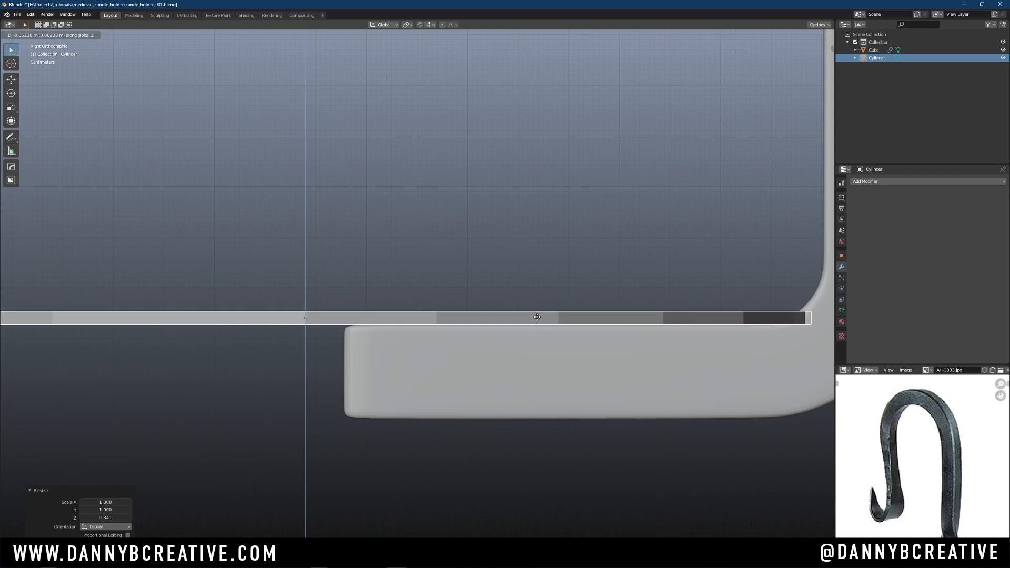
click(536, 317)
scroll(577, 335, down, 1)
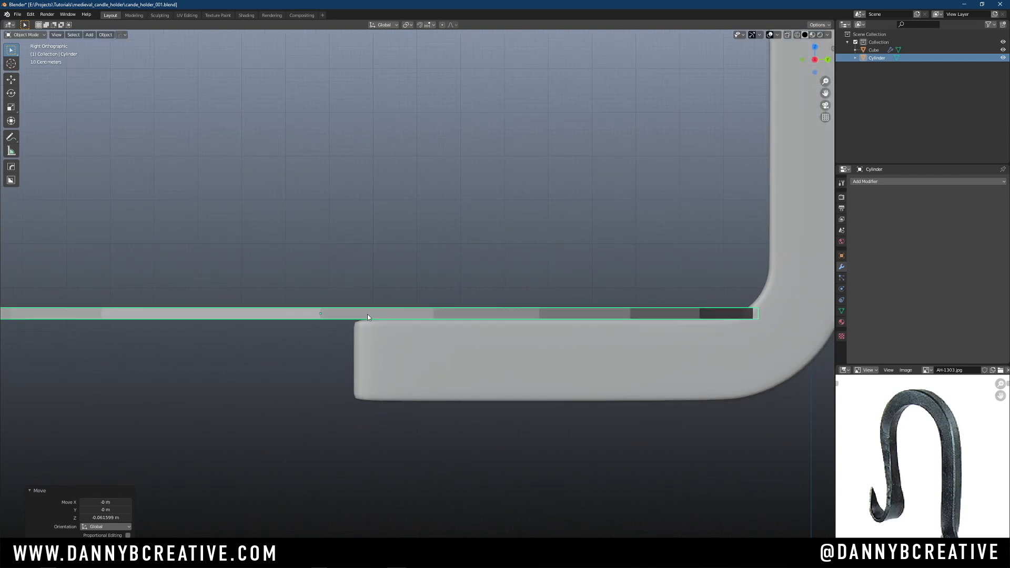
key(g)
key(y)
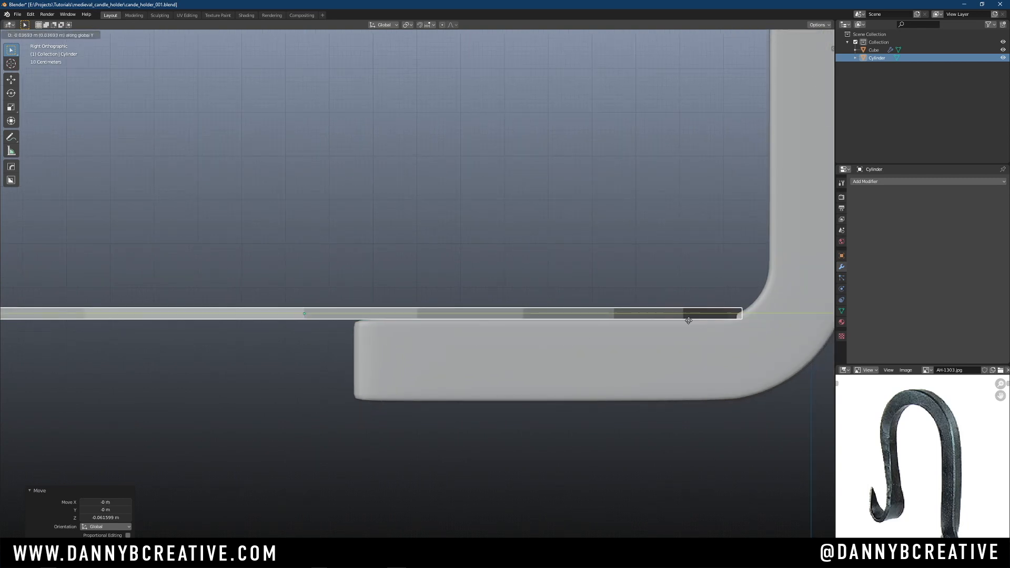
click(677, 319)
Raise the disc about 0.006 m along Z so it rests just on top of the foot near the inner bend
scroll(735, 277, up, 2)
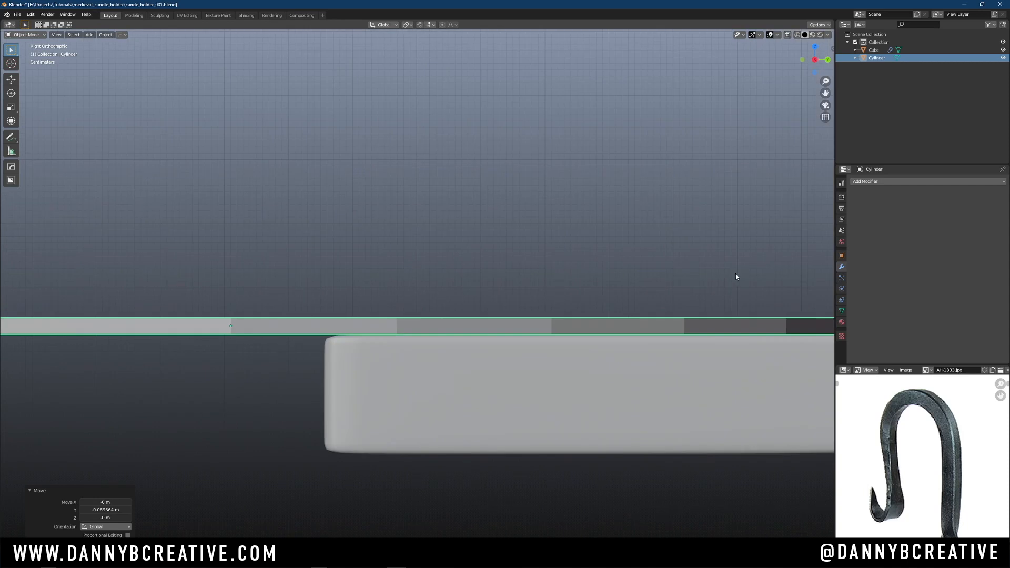
shift+middle_drag(735, 277, 496, 270)
scroll(513, 316, up, 1)
key(g)
key(z)
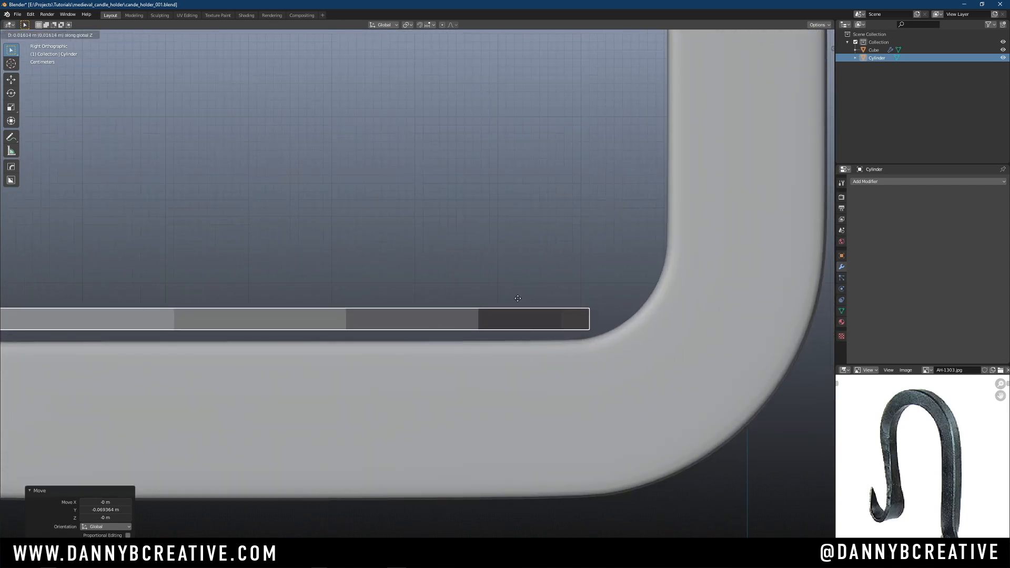
click(521, 311)
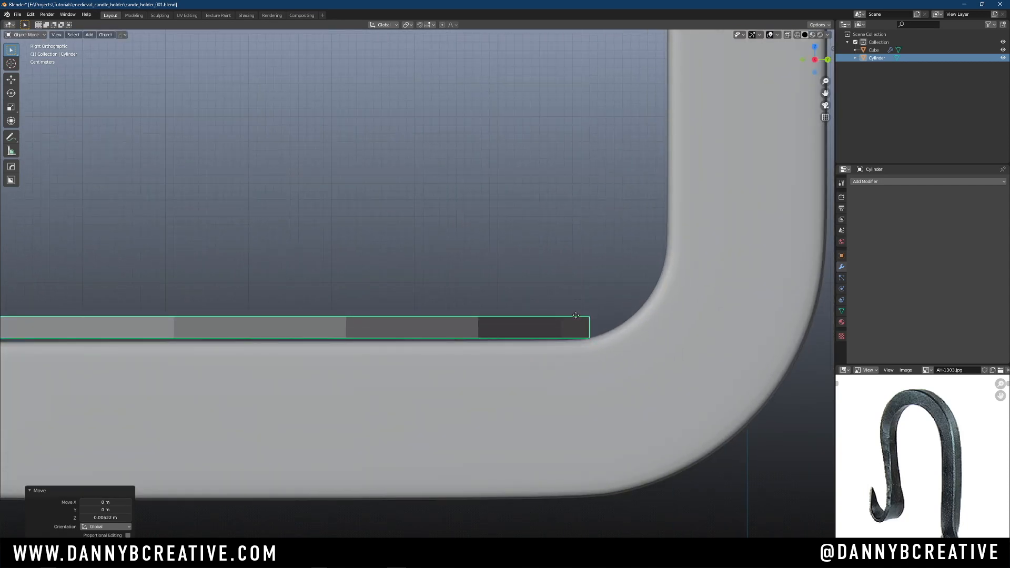
Shift the disc about -0.015 m along Y and lower it about 0.002 m along Z onto the foot
key(g)
key(y)
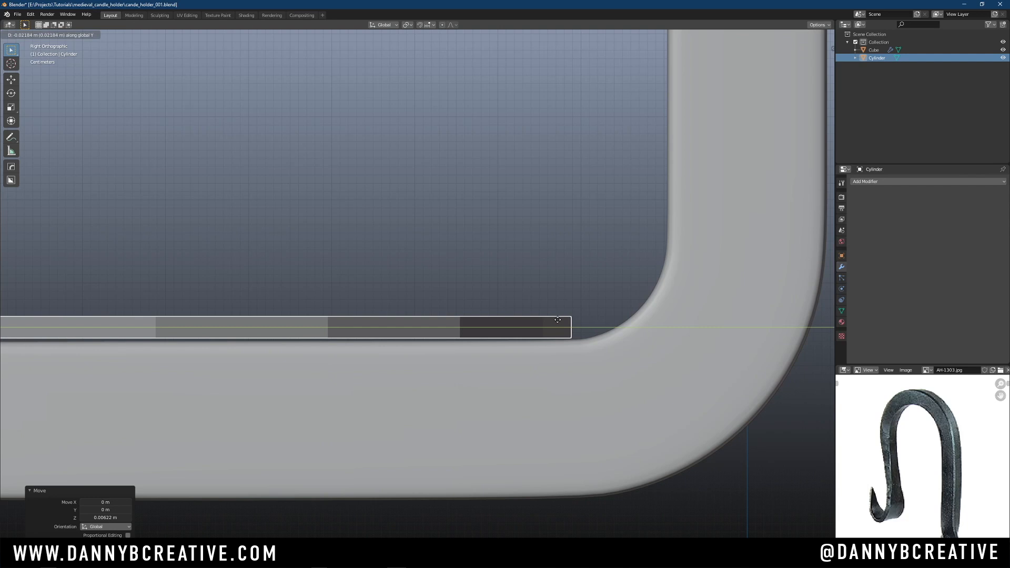
click(562, 321)
key(g)
key(z)
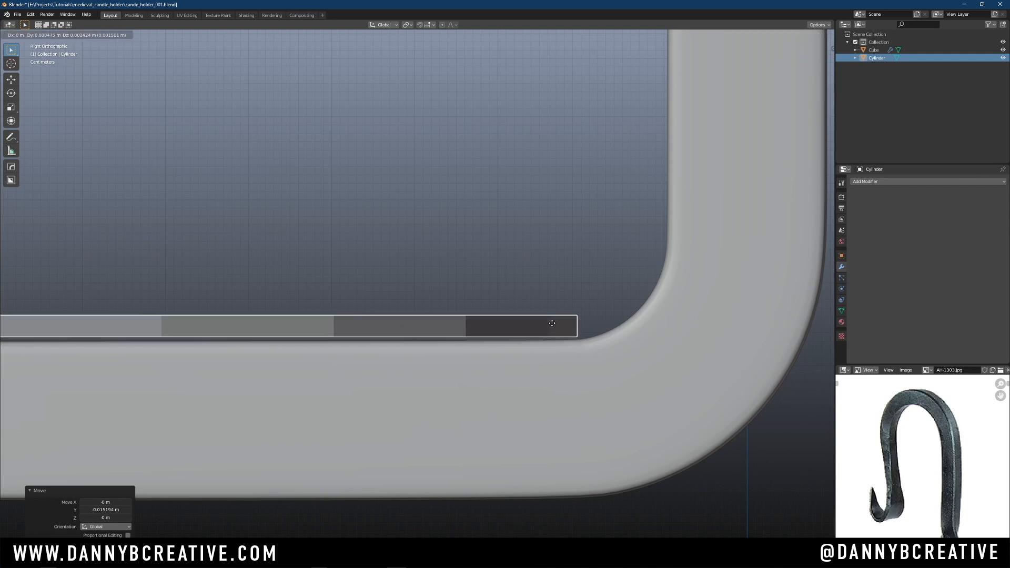
click(585, 297)
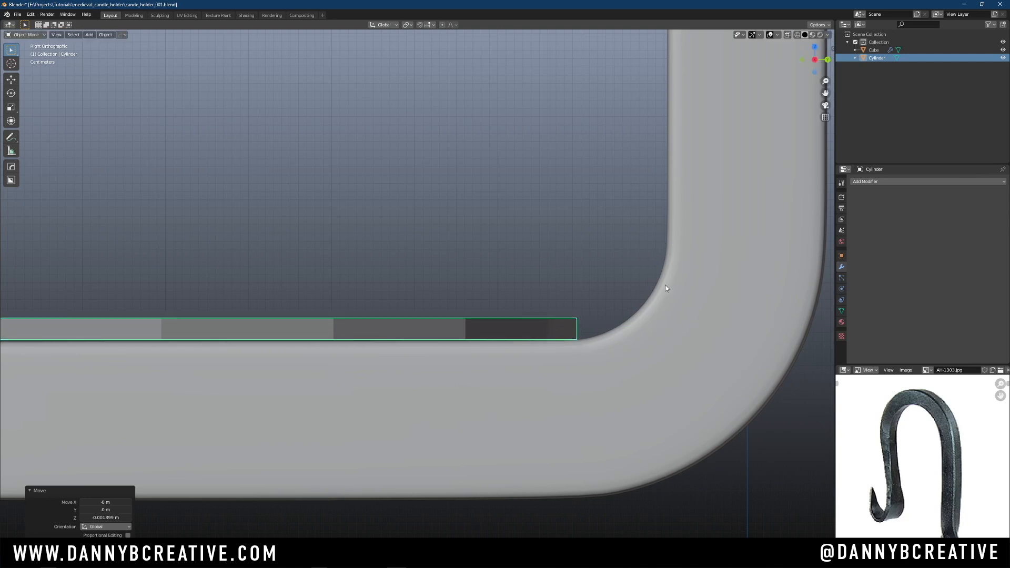
Examine the disc from several angles and compare its size and placement with the plate in the reference image
scroll(582, 346, down, 6)
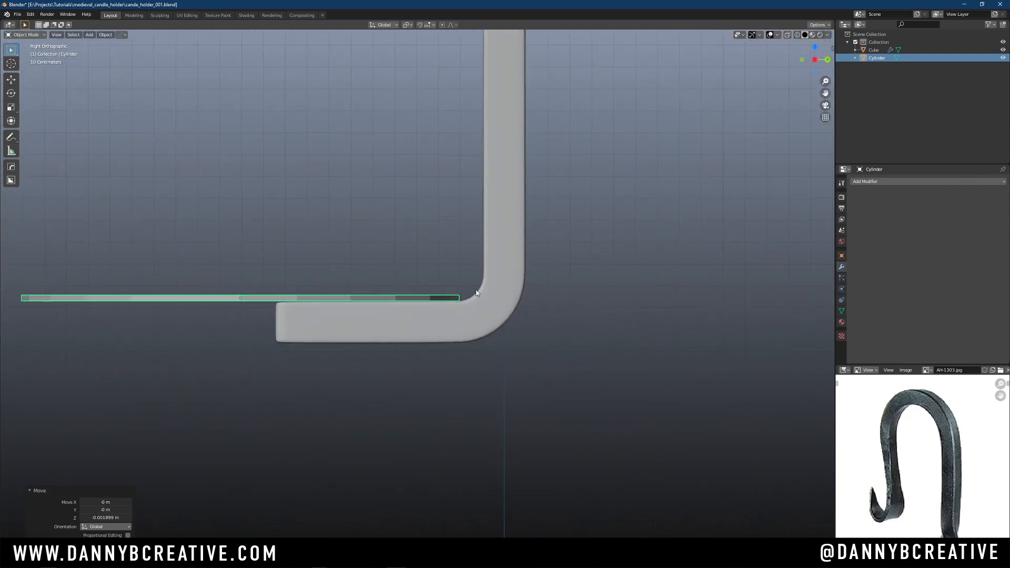
middle_drag(518, 299, 388, 308)
shift+middle_drag(421, 253, 454, 260)
click(518, 226)
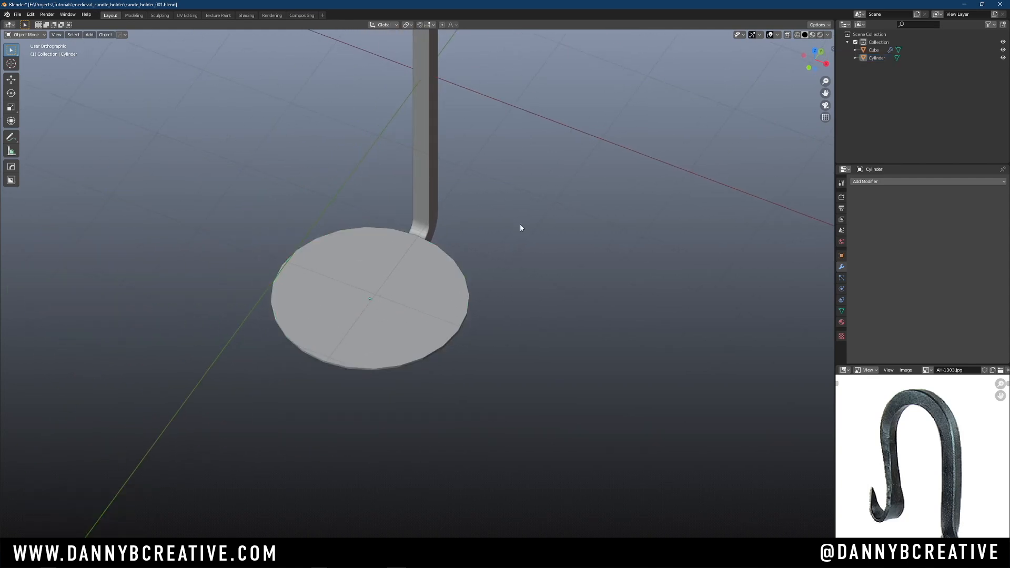
ctrl+middle_drag(519, 224, 431, 228)
shift+middle_drag(476, 227, 528, 271)
shift+middle_drag(428, 296, 440, 285)
middle_drag(368, 303, 518, 287)
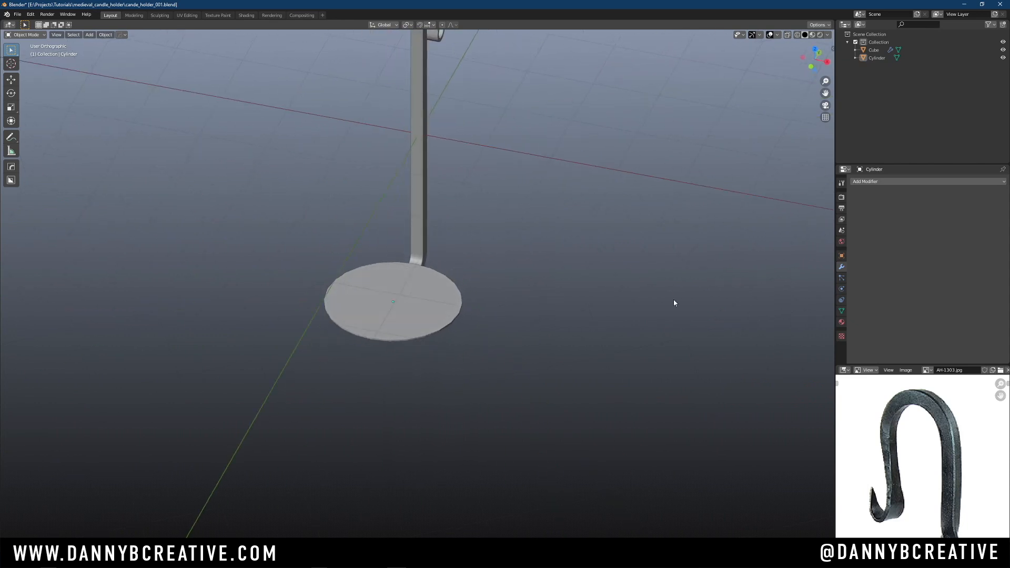
scroll(924, 423, down, 2)
scroll(924, 421, down, 4)
middle_drag(946, 516, 933, 430)
scroll(907, 446, up, 1)
scroll(909, 452, up, 1)
ctrl+middle_drag(599, 351, 574, 288)
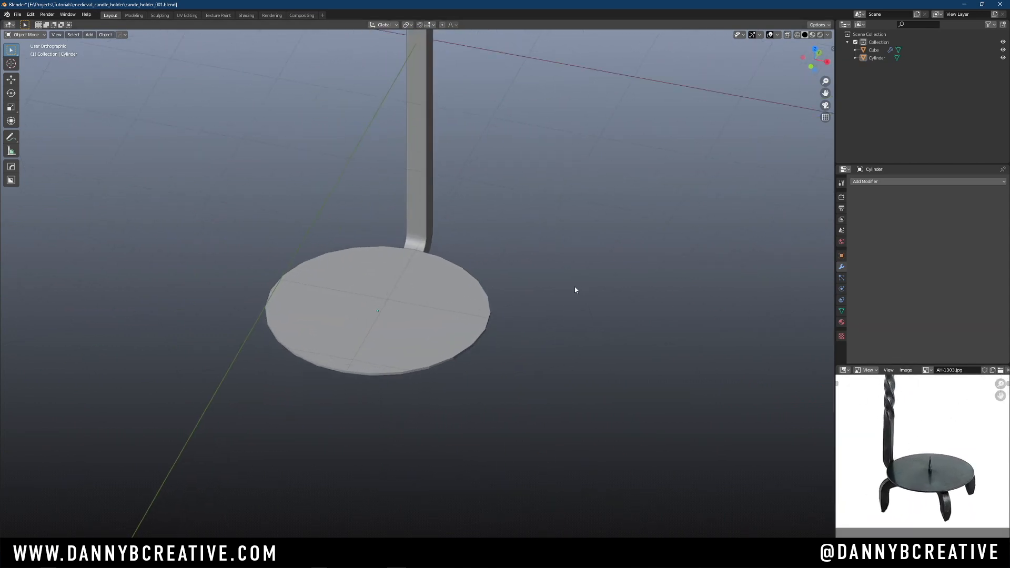
Scale the disc to about 0.907 in X and Y, keeping its thickness unchanged
click(449, 304)
key(s)
key(shift+z)
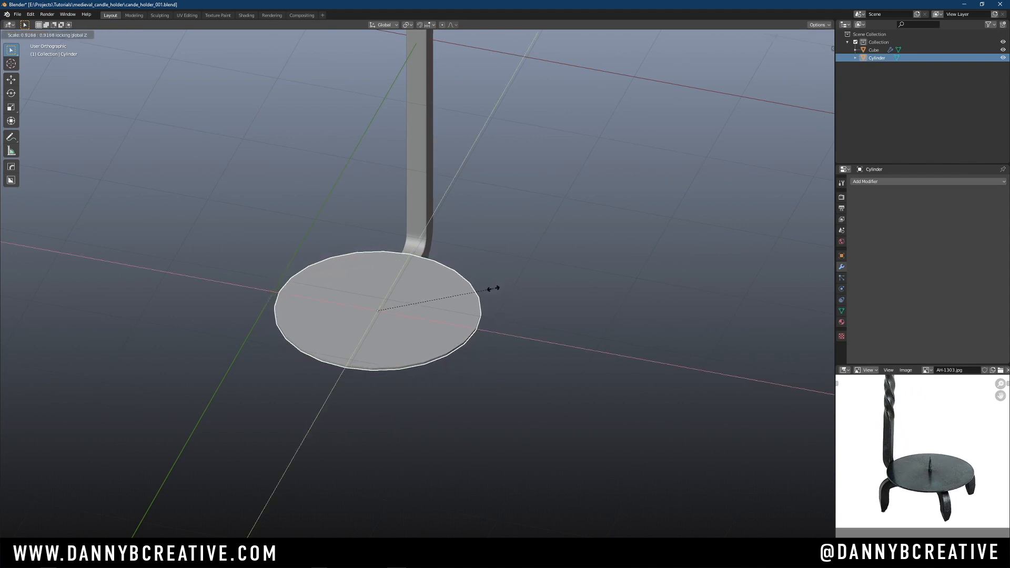
click(488, 290)
Move the disc about 0.1 m along Y so its edge reaches the start of the stem's inner bend
ctrl+middle_drag(488, 290, 465, 265)
ctrl+middle_drag(589, 294, 605, 181)
shift+middle_drag(564, 307, 436, 271)
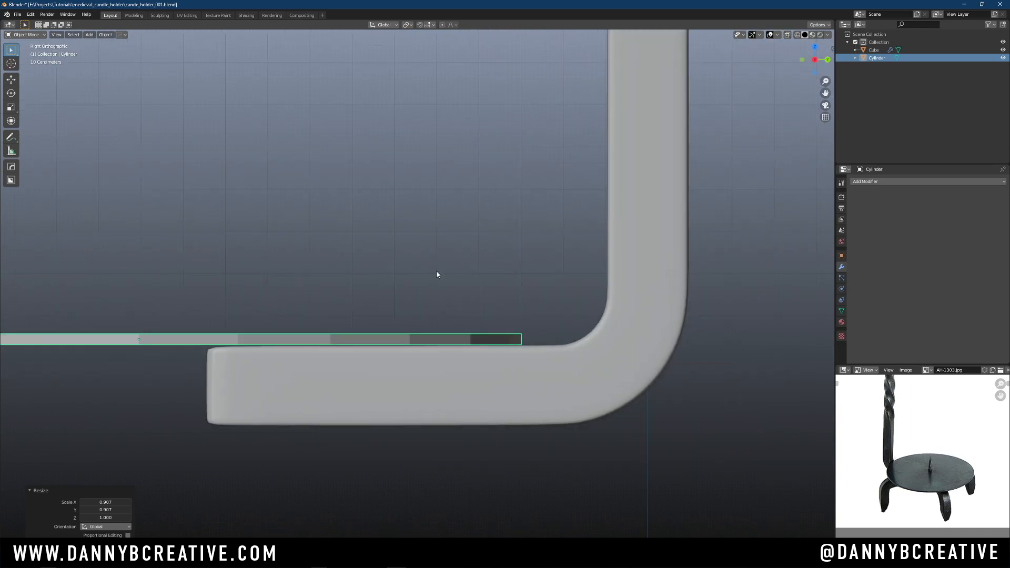
key(g)
key(y)
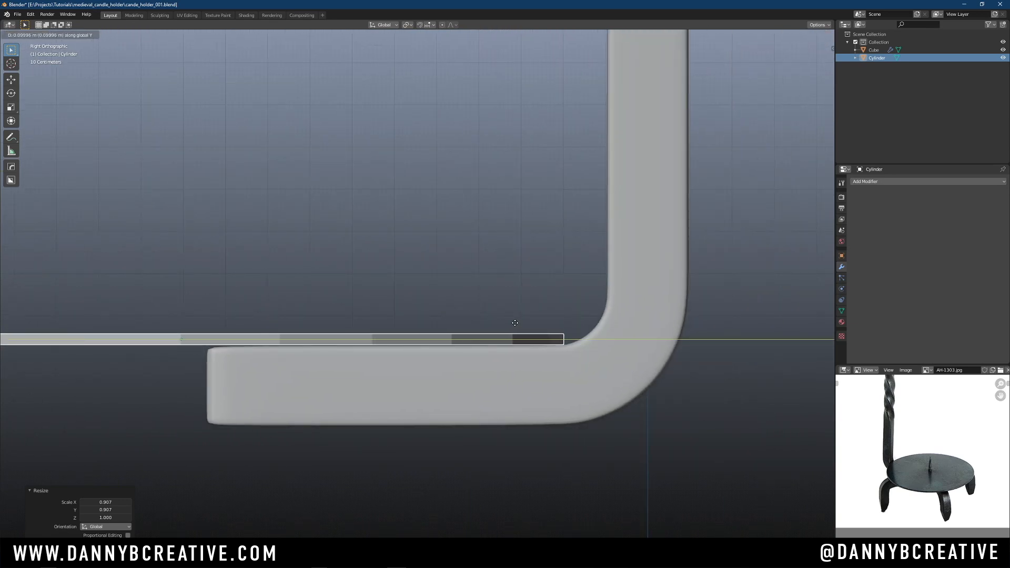
click(525, 304)
Check the whole holder against the reference image and save the file
scroll(459, 243, down, 6)
middle_drag(459, 282, 506, 307)
scroll(921, 504, down, 3)
middle_drag(959, 383, 944, 437)
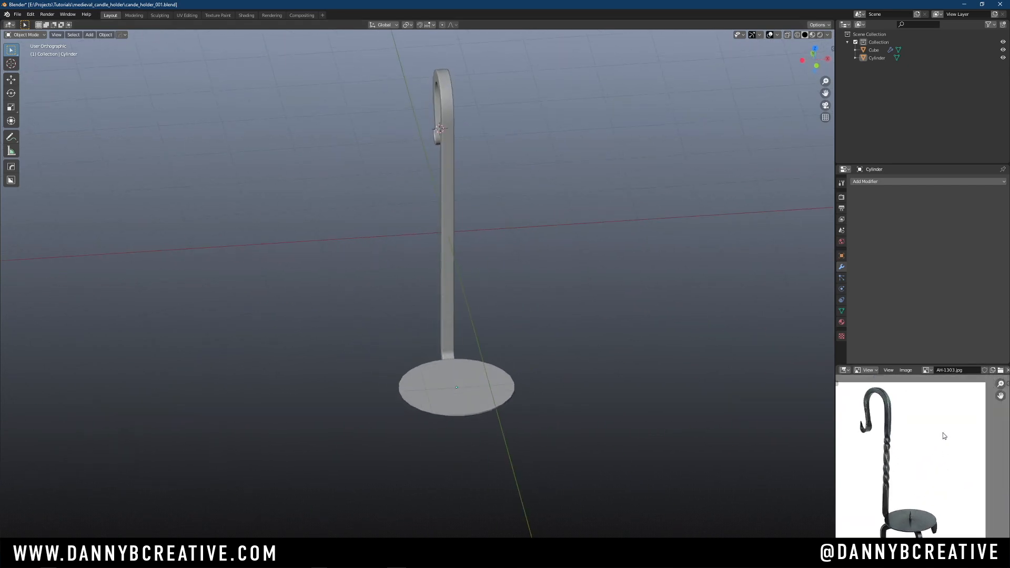
mouse_move(531, 293)
middle_down()
mouse_move(478, 289)
mouse_move(513, 292)
middle_up()
key(ctrl+s)
key(s)
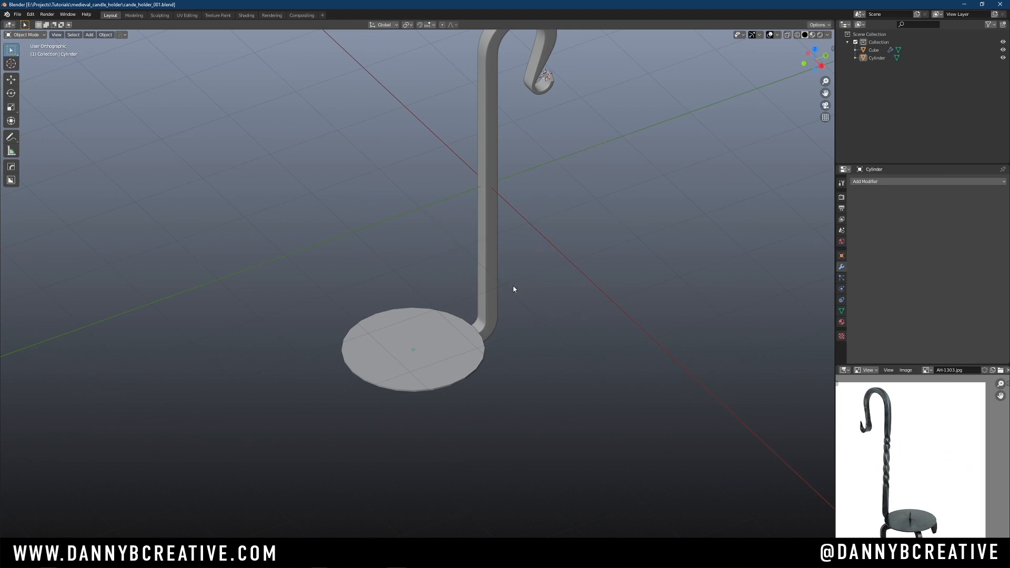
key(Home)
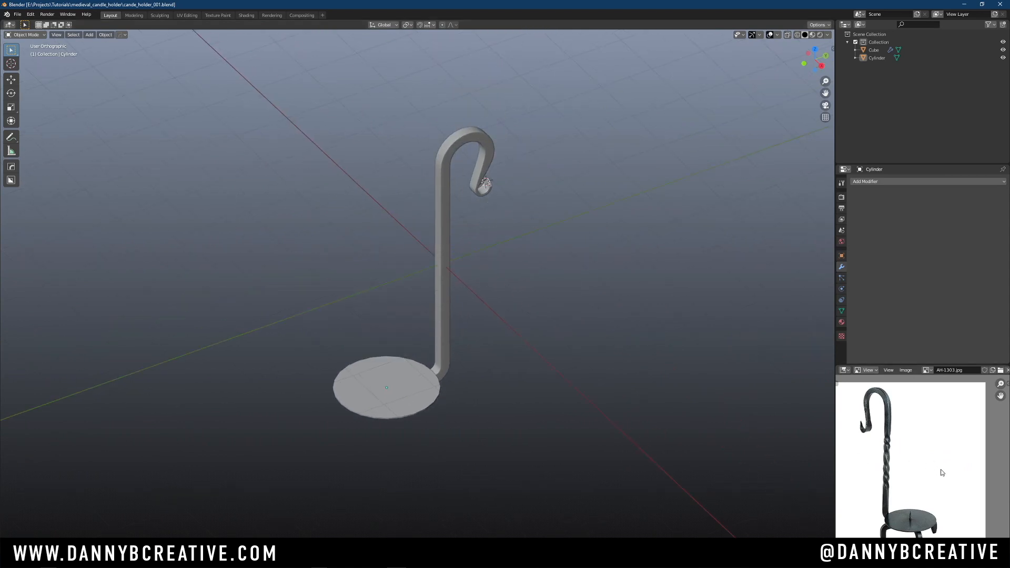
Open the stem's mesh for editing in the right side view and locate the twisted section in the reference image
scroll(939, 474, up, 2)
key(KP_3)
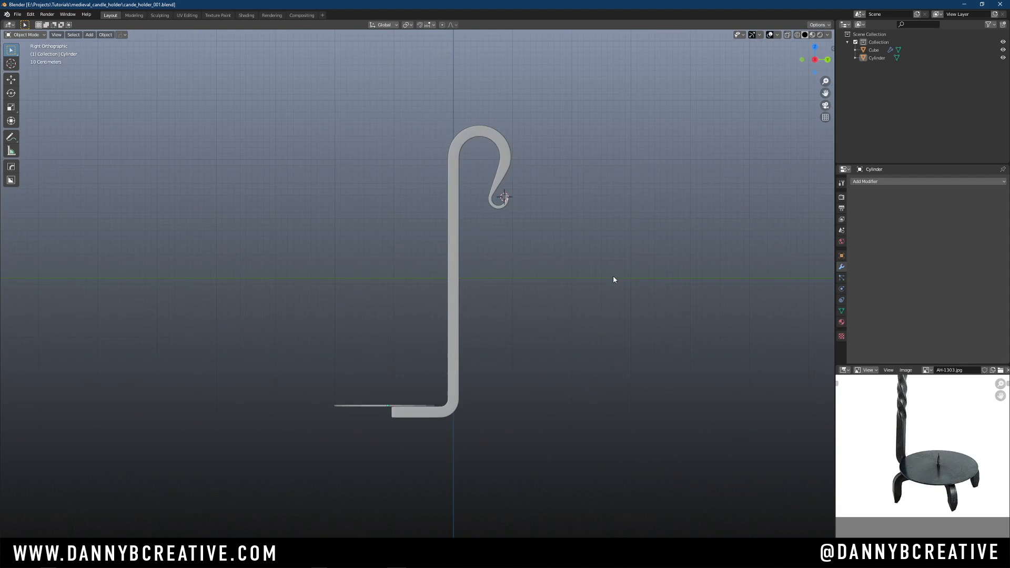
scroll(480, 252, up, 2)
shift+middle_drag(458, 209, 484, 304)
click(405, 255)
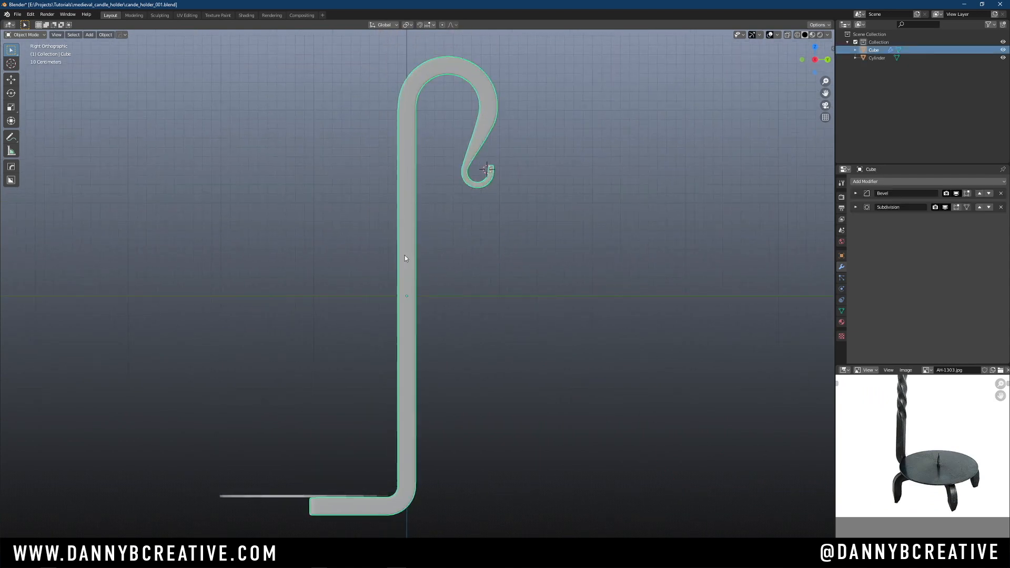
key(Tab)
click(413, 210)
ctrl+middle_drag(916, 411, 921, 476)
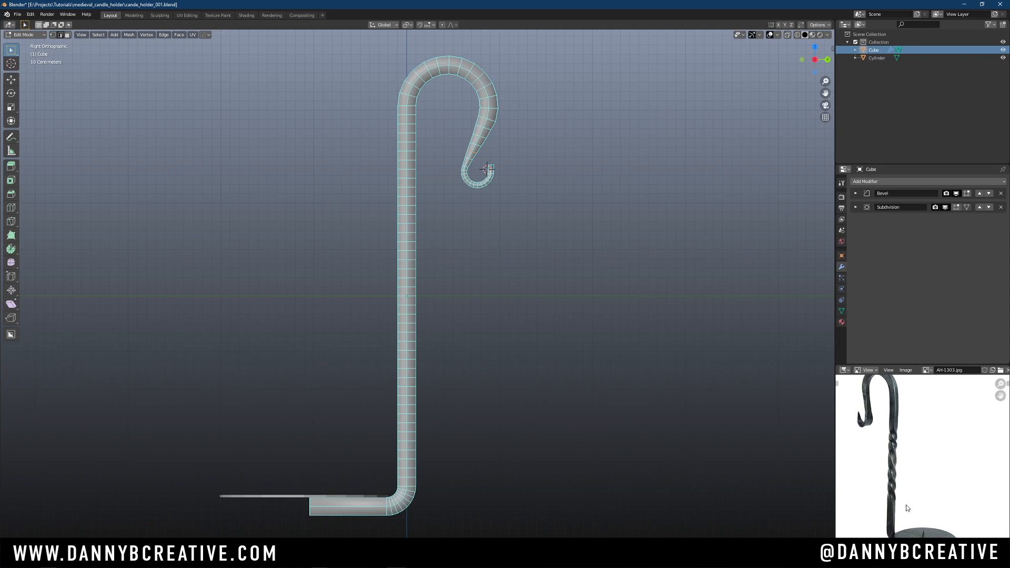
middle_drag(897, 507, 932, 461)
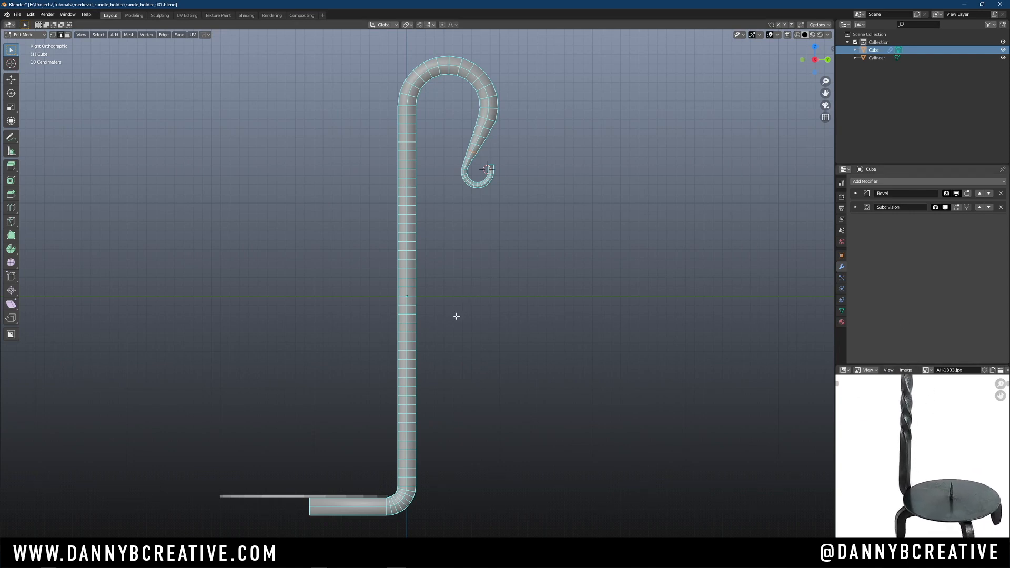
Select the edge loops bounding the stem's straight middle section and rip them apart without moving them
key(Tab)
click(463, 413)
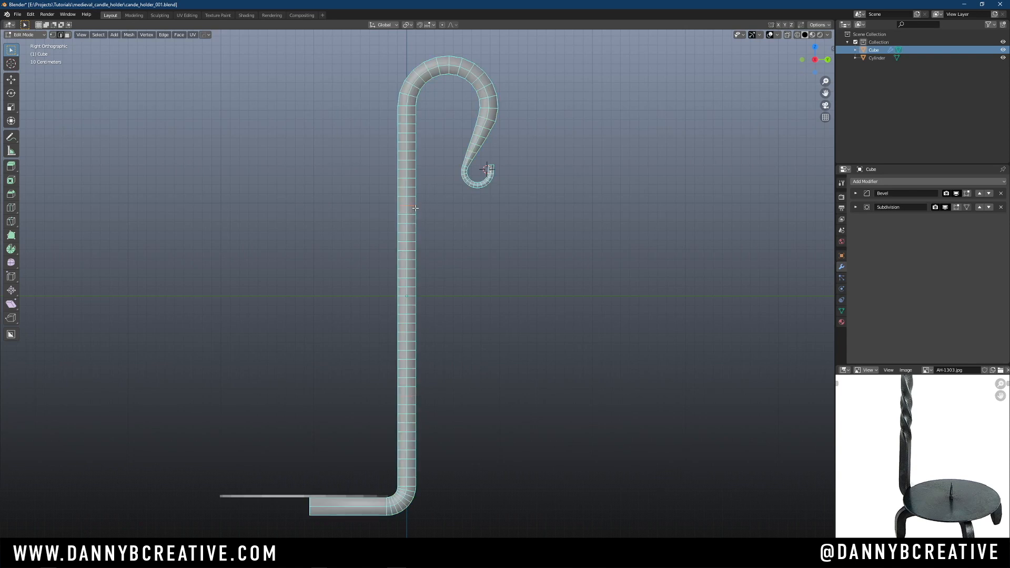
middle_drag(419, 212, 423, 235)
key(KP_3)
key(v)
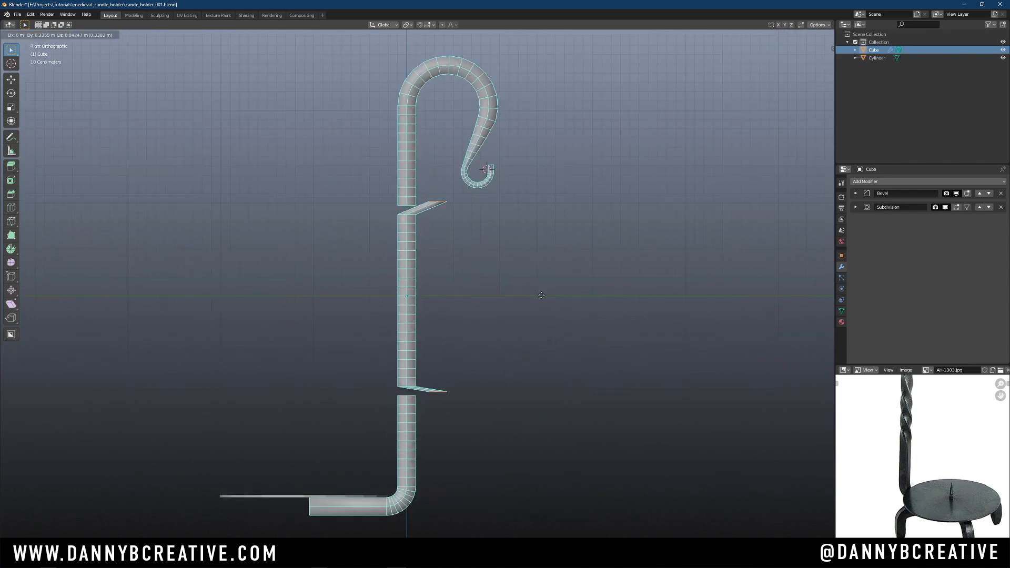
right_click(542, 287)
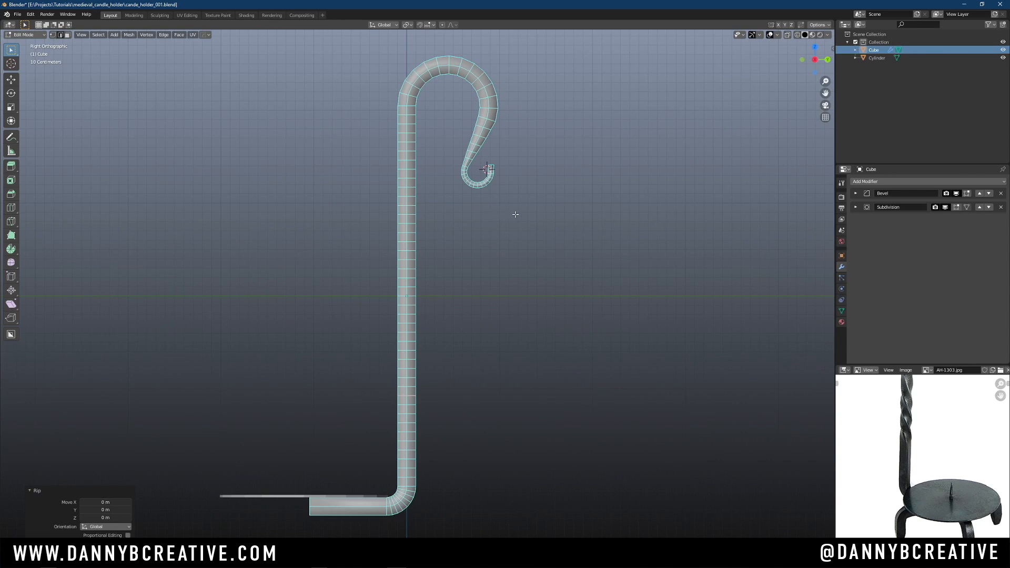
Separate the whole stem mesh by loose parts, return to Object Mode and check the resulting pieces
key(ctrl+Tab)
click(569, 210)
key(a)
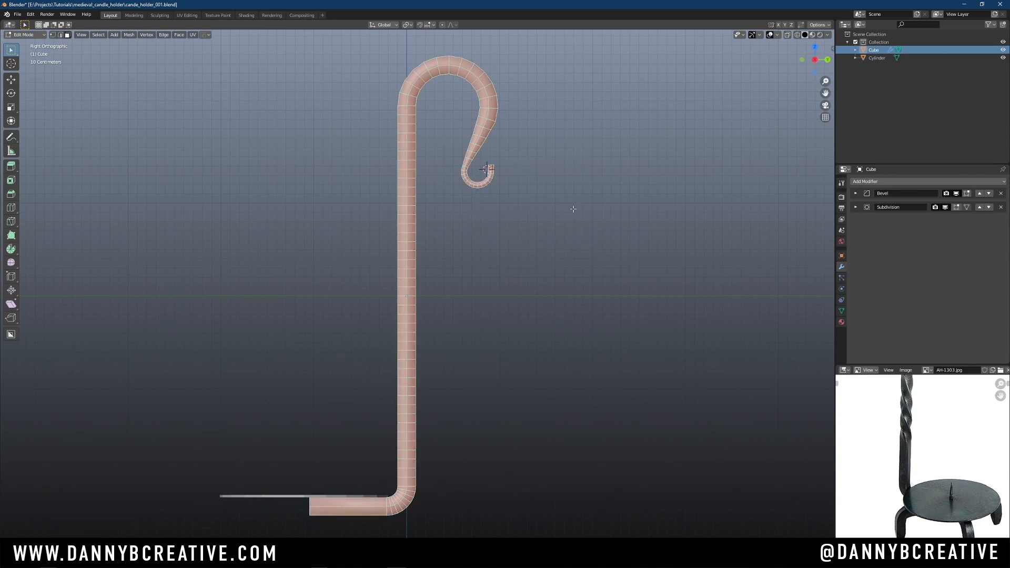
key(p)
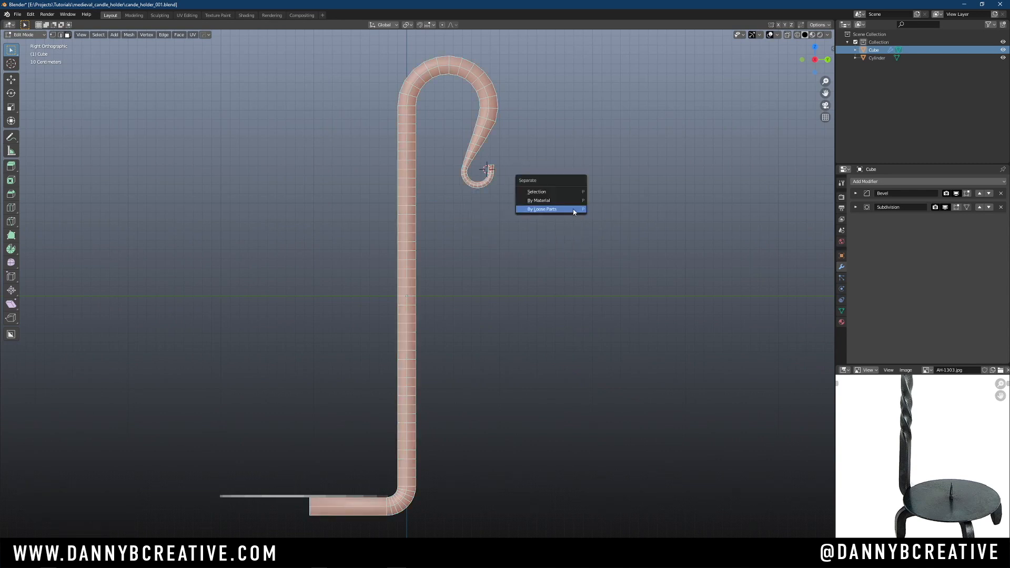
click(573, 210)
key(Tab)
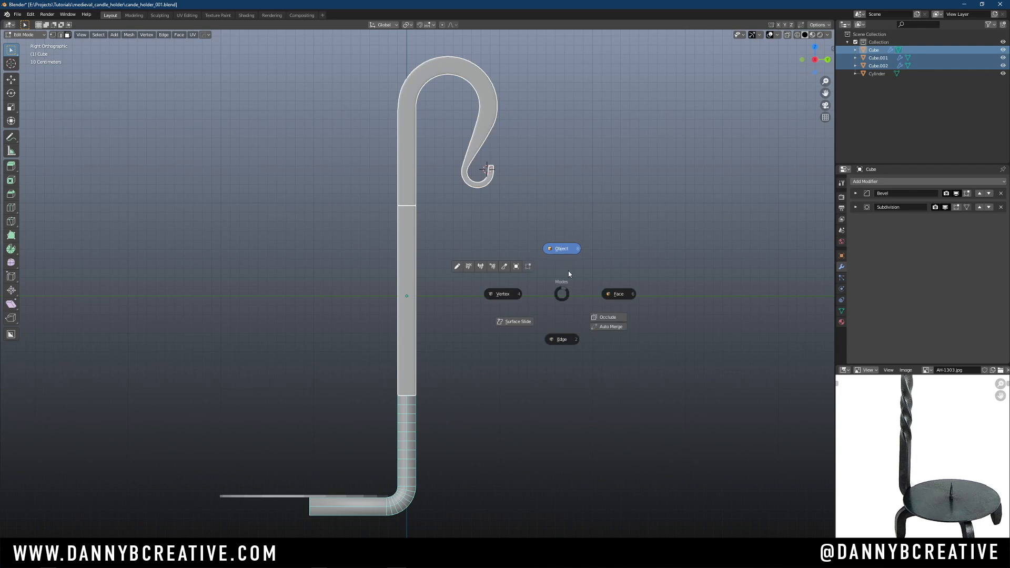
click(563, 247)
key(alt+a)
click(413, 165)
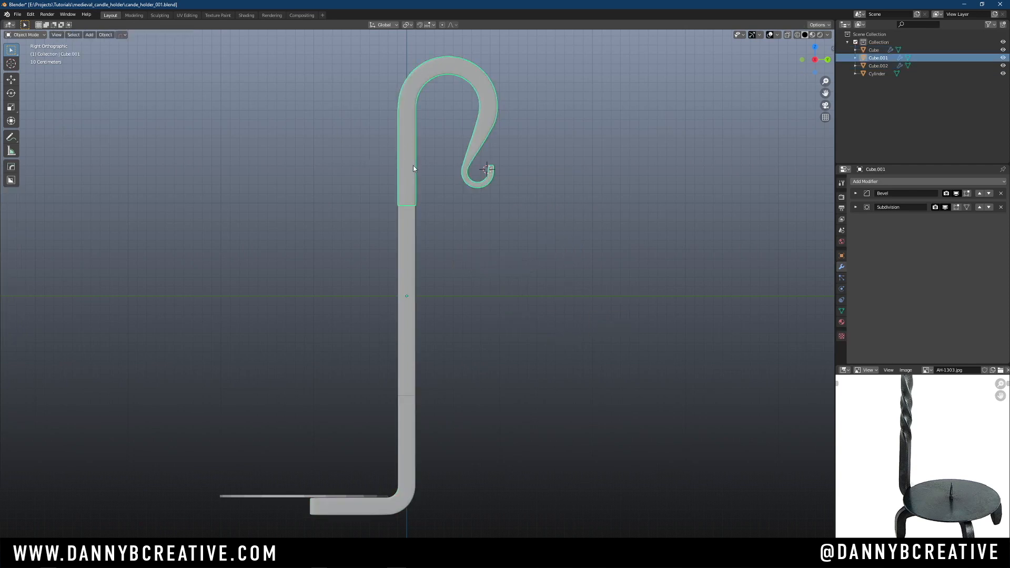
click(409, 378)
click(412, 428)
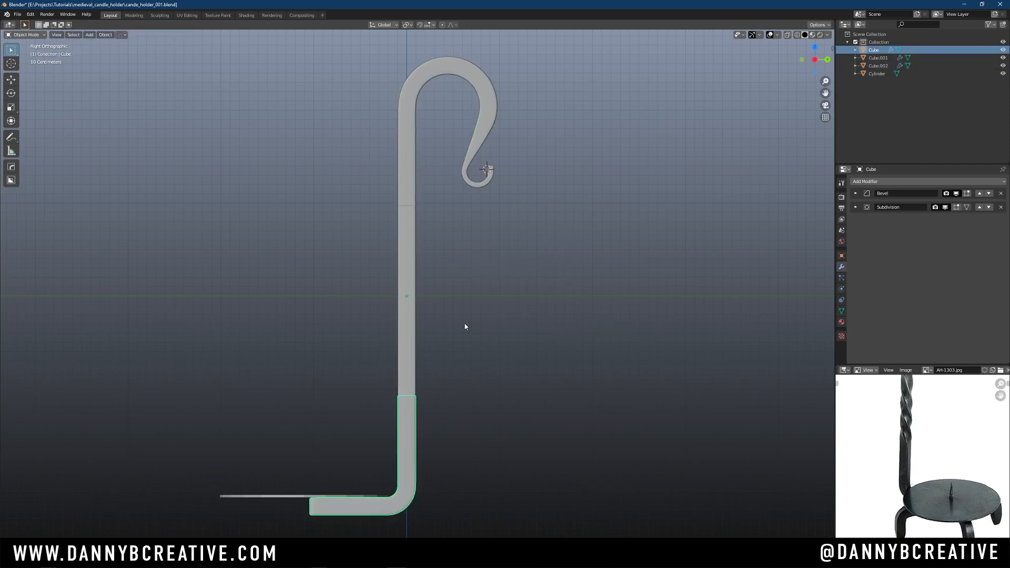
Set the origin of the stem's middle section to its geometry
key(alt+a)
click(409, 285)
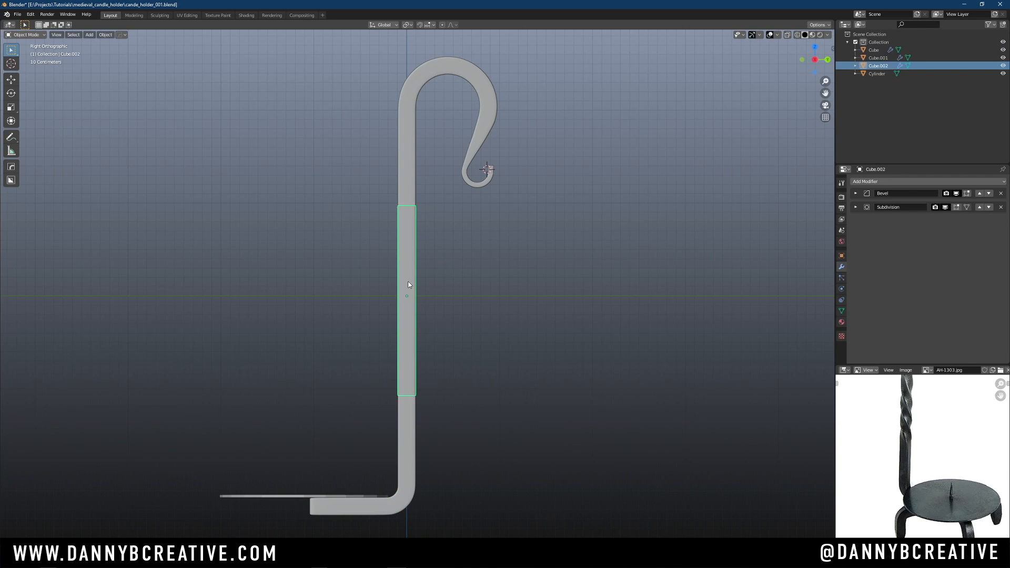
right_click(409, 282)
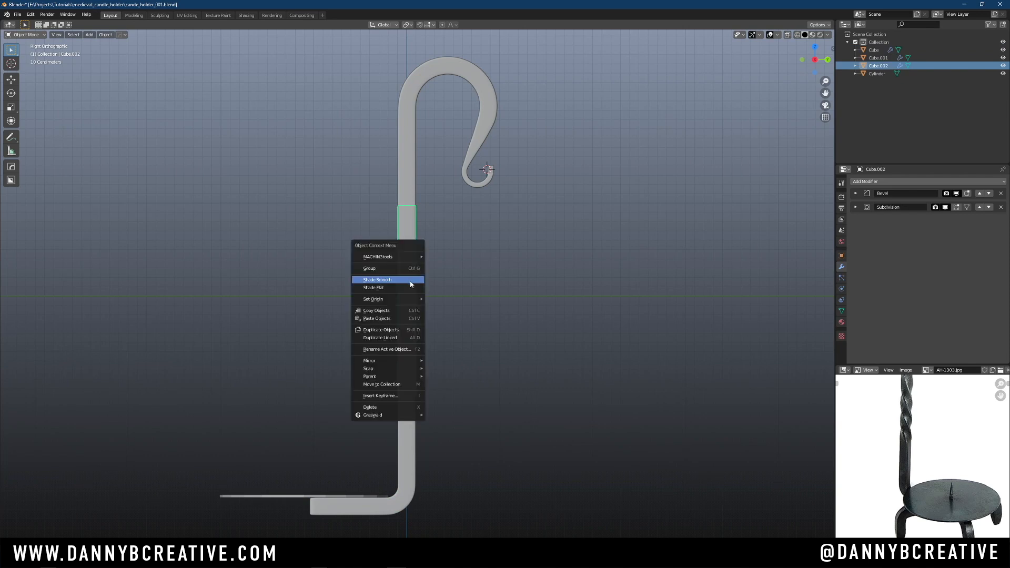
mouse_move(410, 300)
click(461, 309)
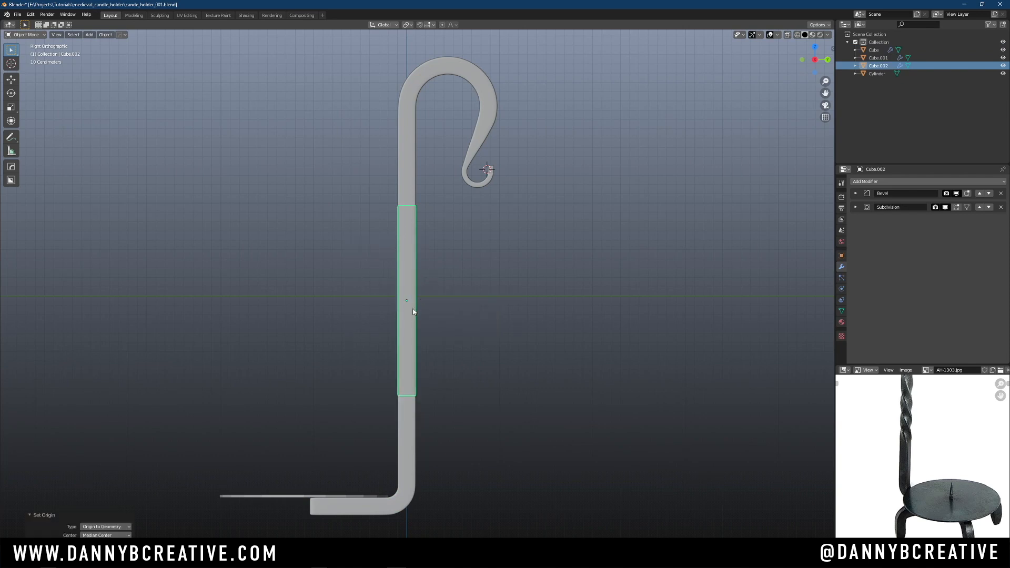
Deselect the middle section and save the file
middle_drag(419, 283, 443, 302)
click(443, 302)
scroll(432, 293, up, 1)
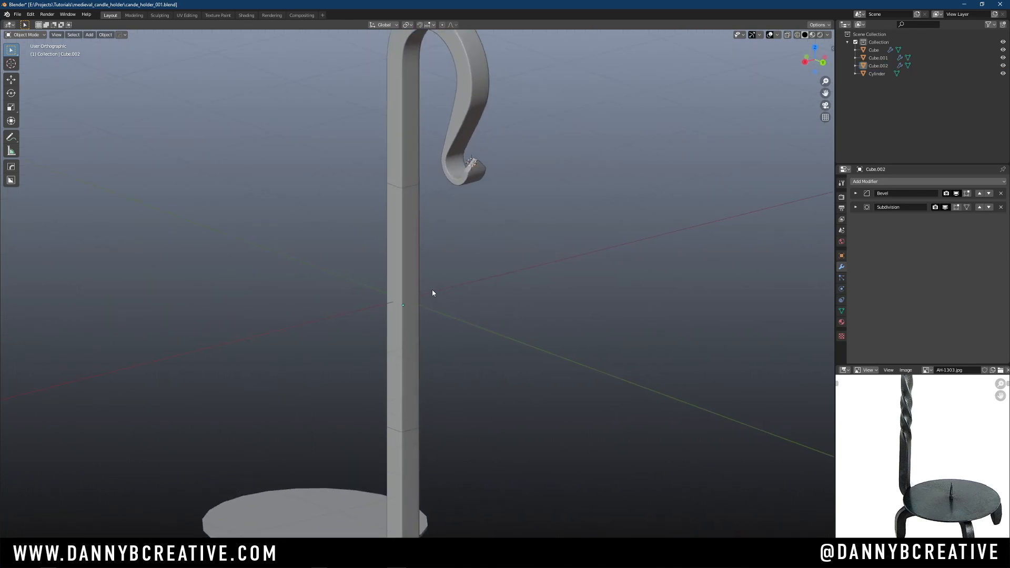
key(ctrl+s)
key(s)
Add a Simple Deform modifier to the stem's middle section
shift+middle_drag(484, 363, 486, 324)
middle_drag(435, 255, 442, 278)
scroll(936, 412, down, 2)
middle_drag(939, 405, 938, 444)
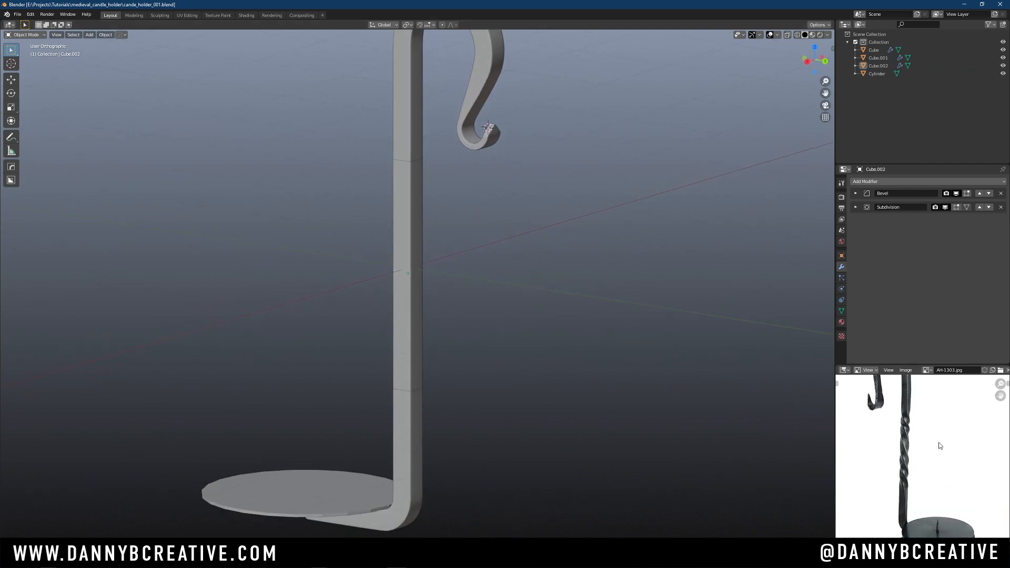
middle_drag(520, 241, 421, 275)
click(418, 275)
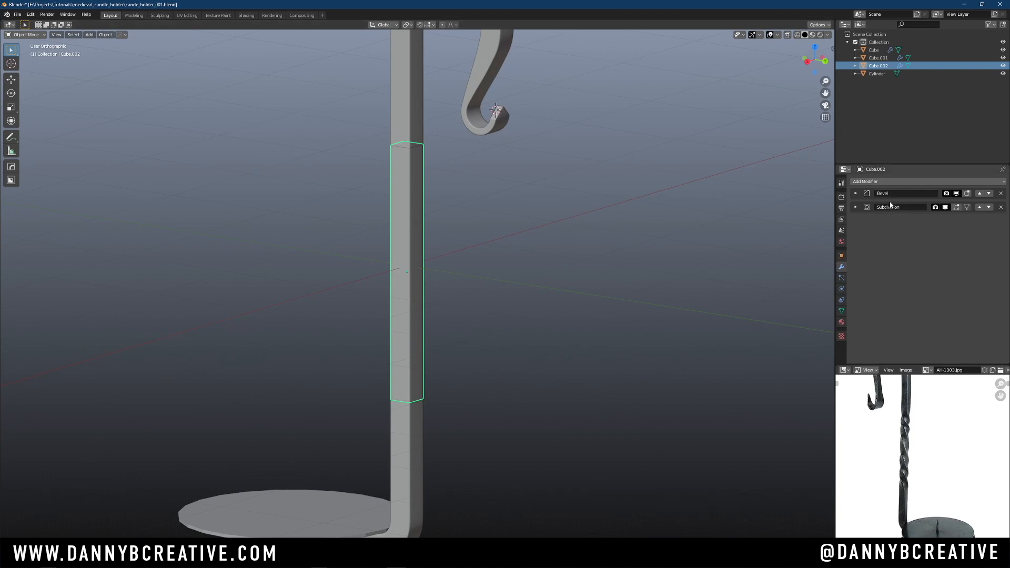
click(888, 182)
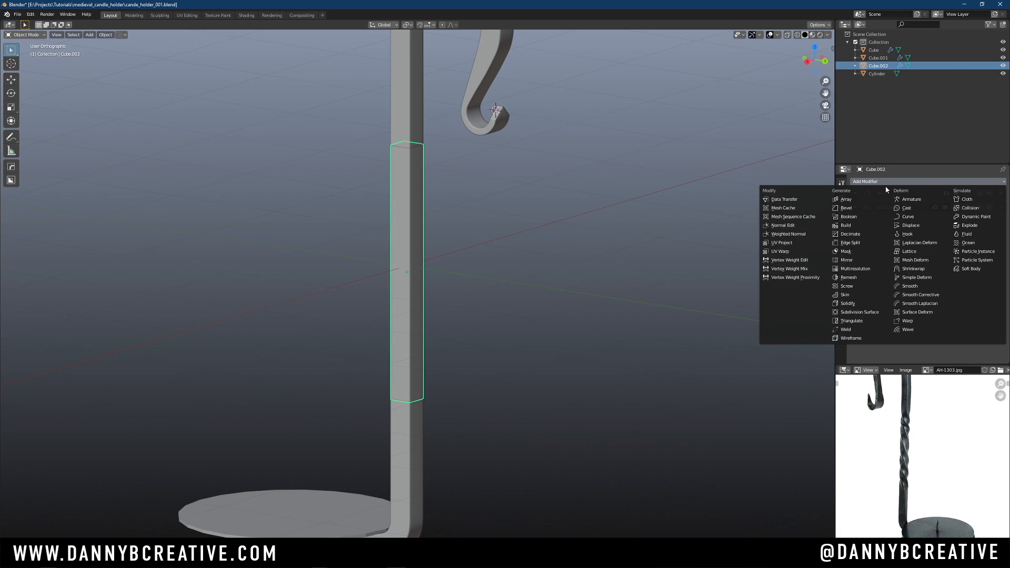
click(934, 277)
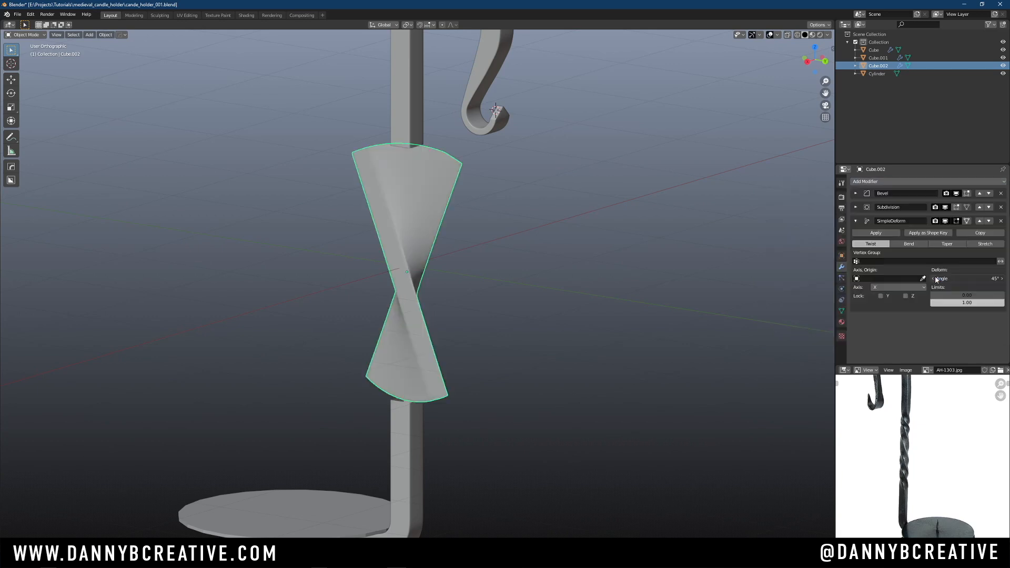
Set the twist deformation's axis to Z and its angle to 360°
click(887, 288)
click(882, 314)
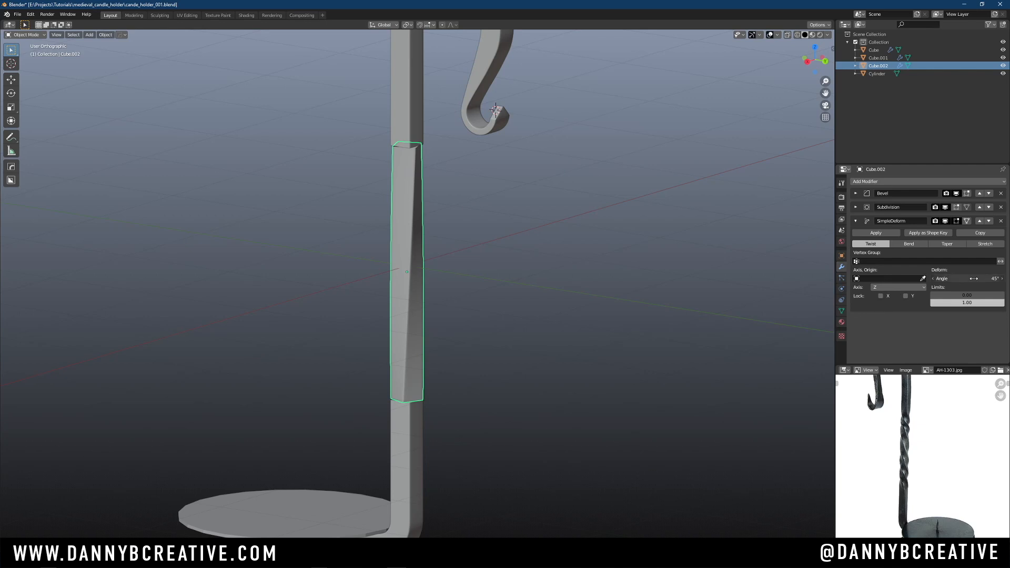
click(991, 278)
key(Return)
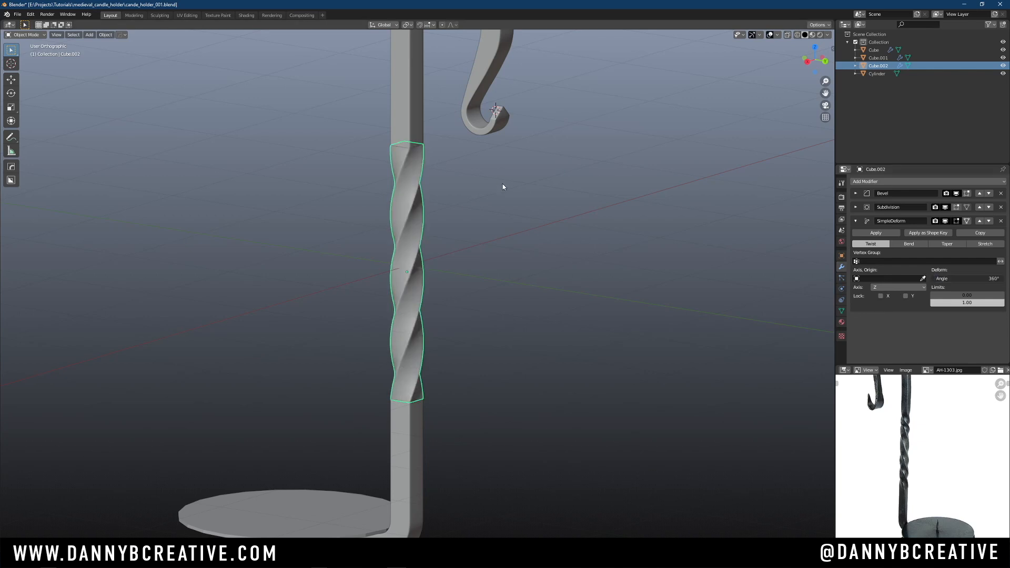
Try a doubled twist angle of 720° (360*2) on the stem's middle section
click(494, 221)
middle_drag(492, 227, 539, 243)
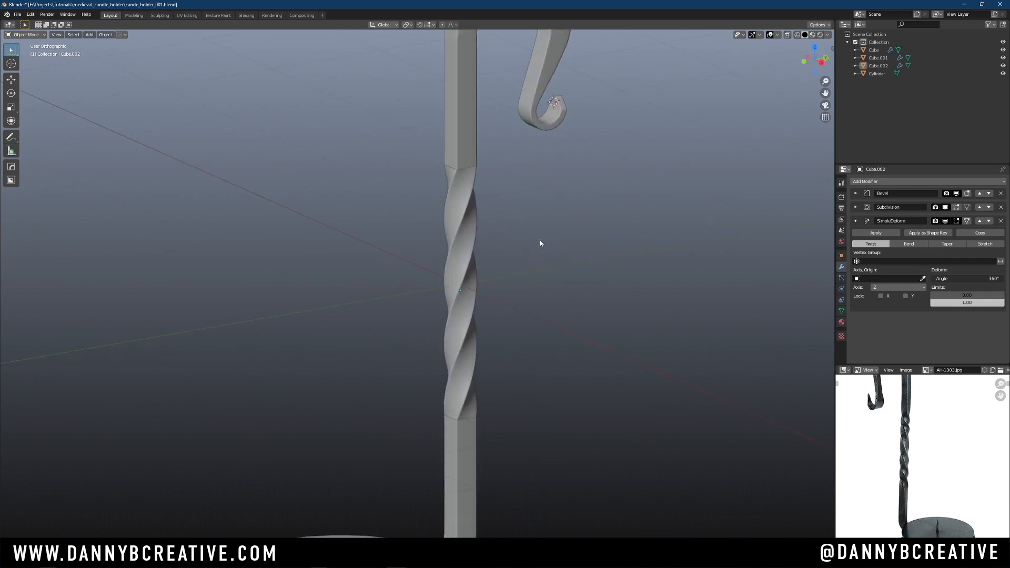
scroll(462, 275, down, 5)
middle_drag(462, 275, 483, 289)
click(443, 280)
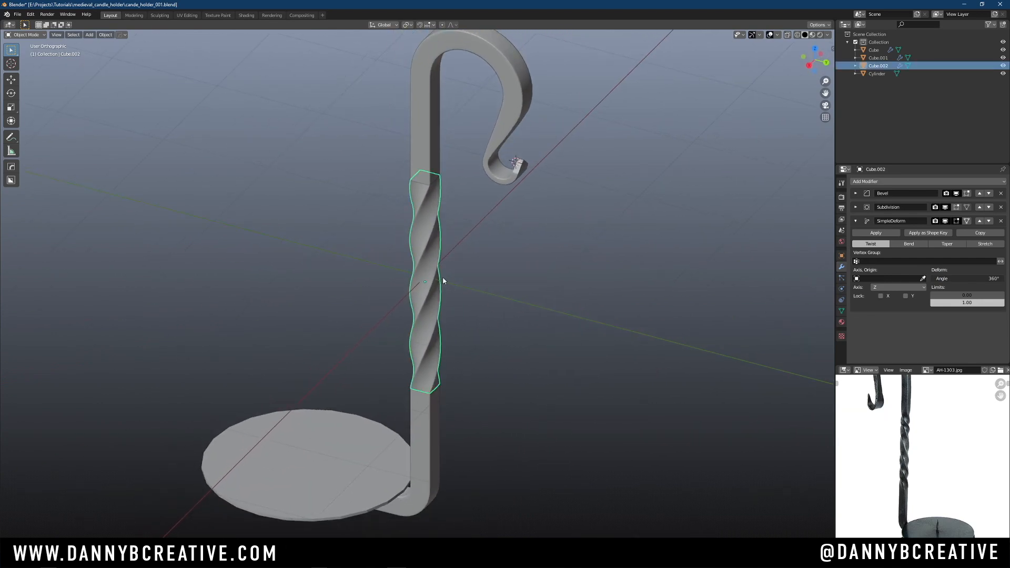
click(992, 277)
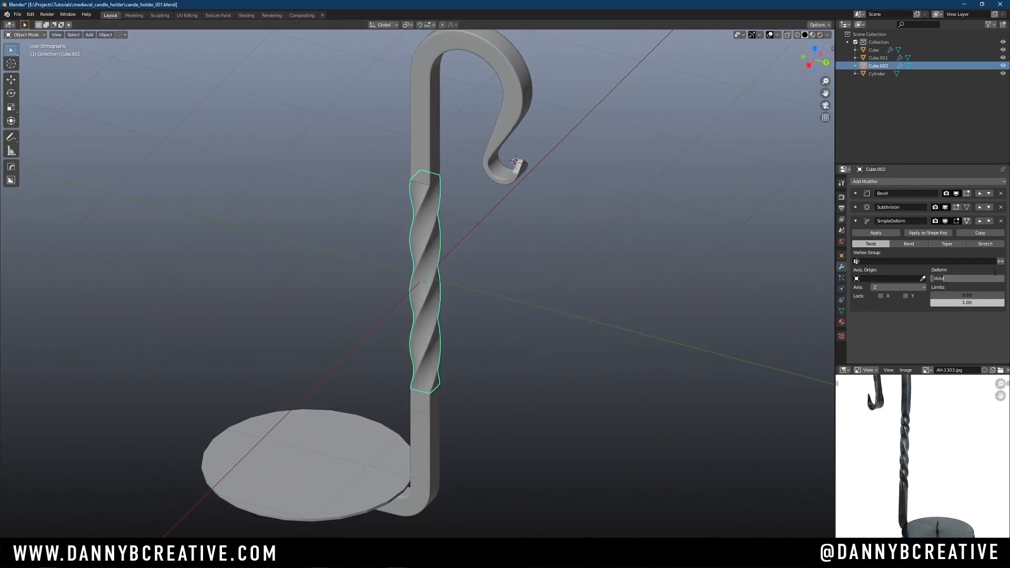
text(360*2)
key(Return)
click(570, 234)
scroll(595, 233, up, 3)
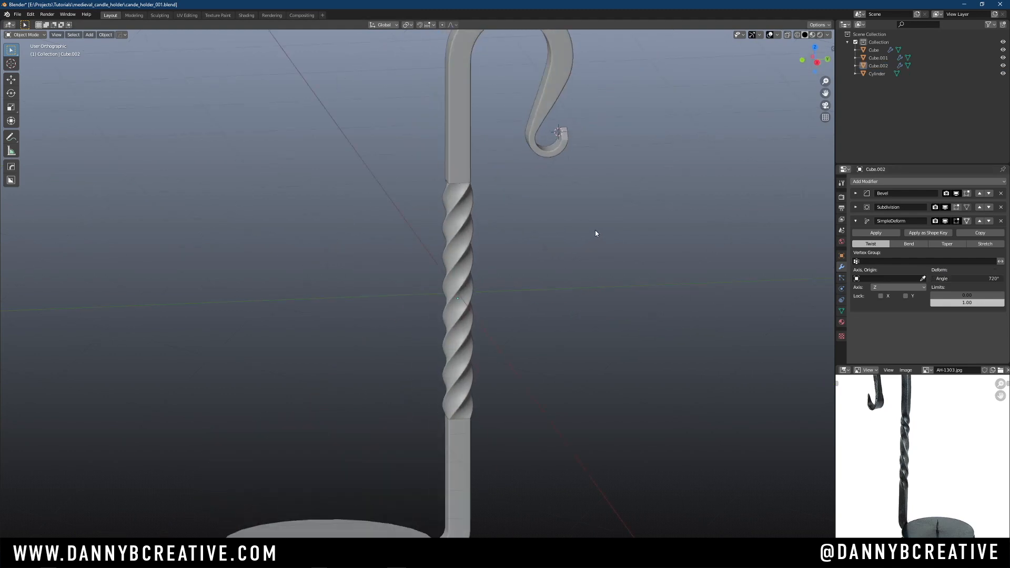
middle_drag(595, 233, 804, 243)
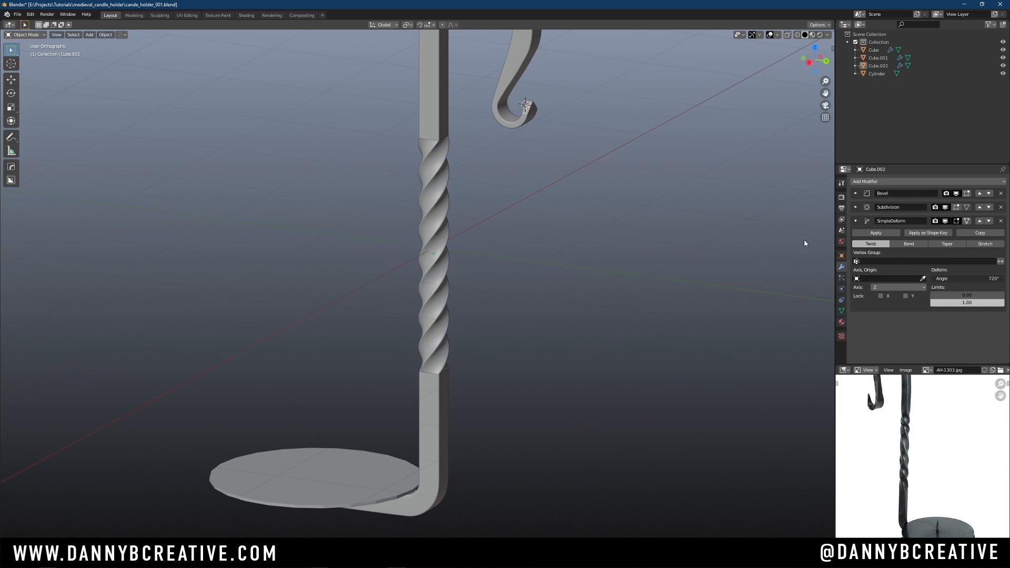
Set the middle section's twist angle to 540° (360*1.5) and save the file
double_click(966, 278)
text(360*1.5)
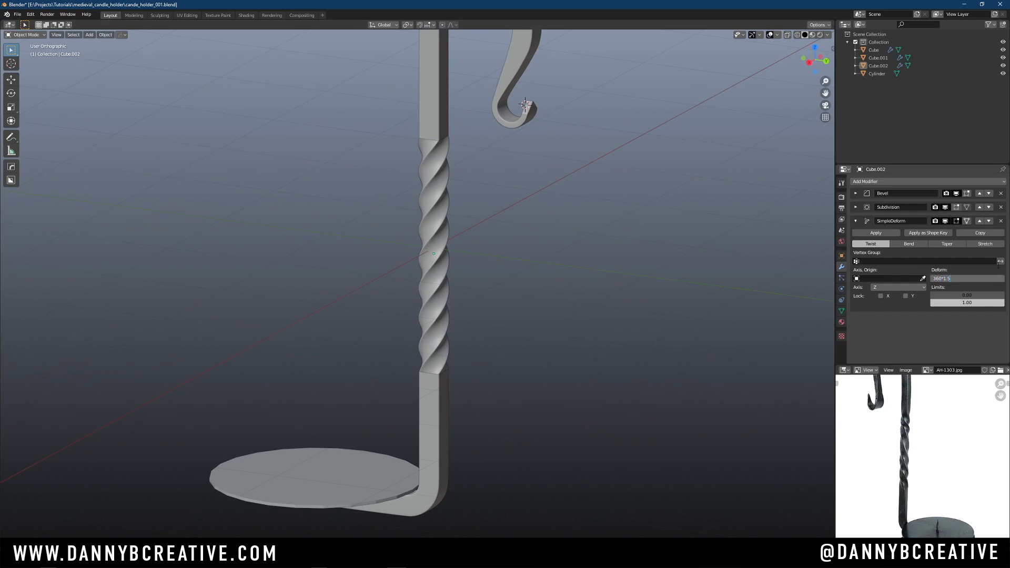
key(Return)
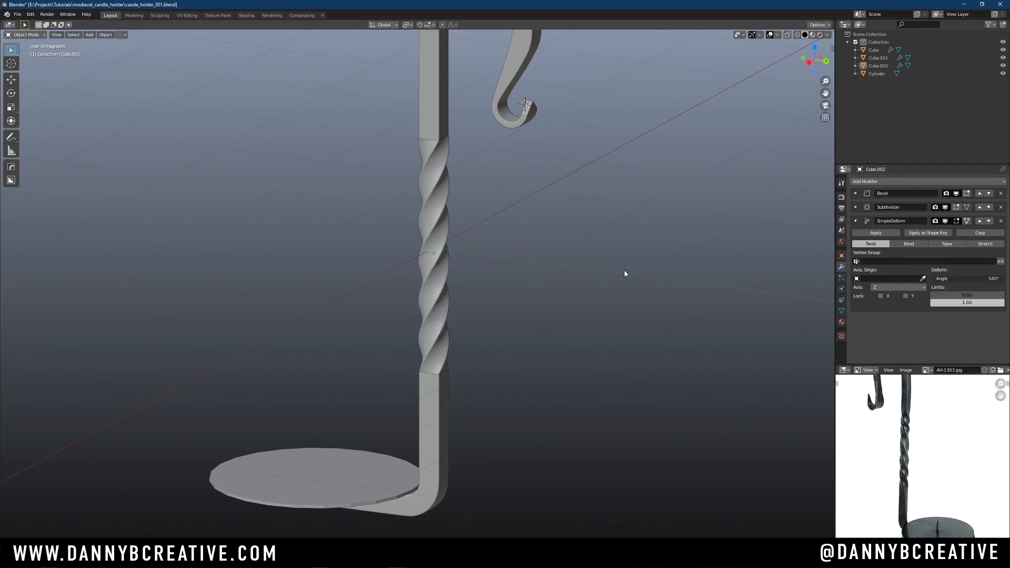
middle_drag(539, 247, 471, 173)
middle_drag(433, 253, 458, 265)
scroll(462, 270, up, 1)
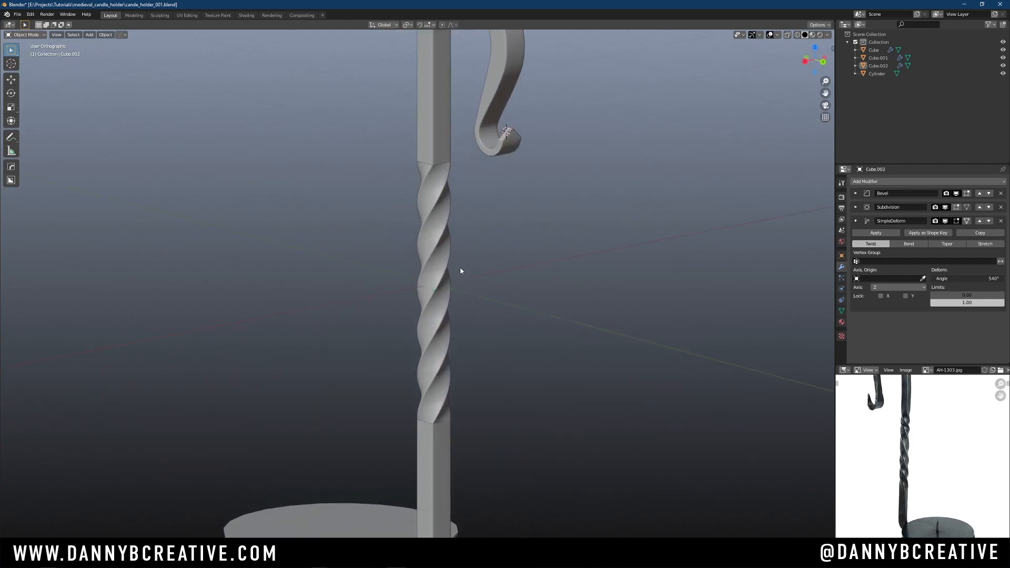
scroll(458, 294, down, 1)
middle_drag(458, 306, 464, 297)
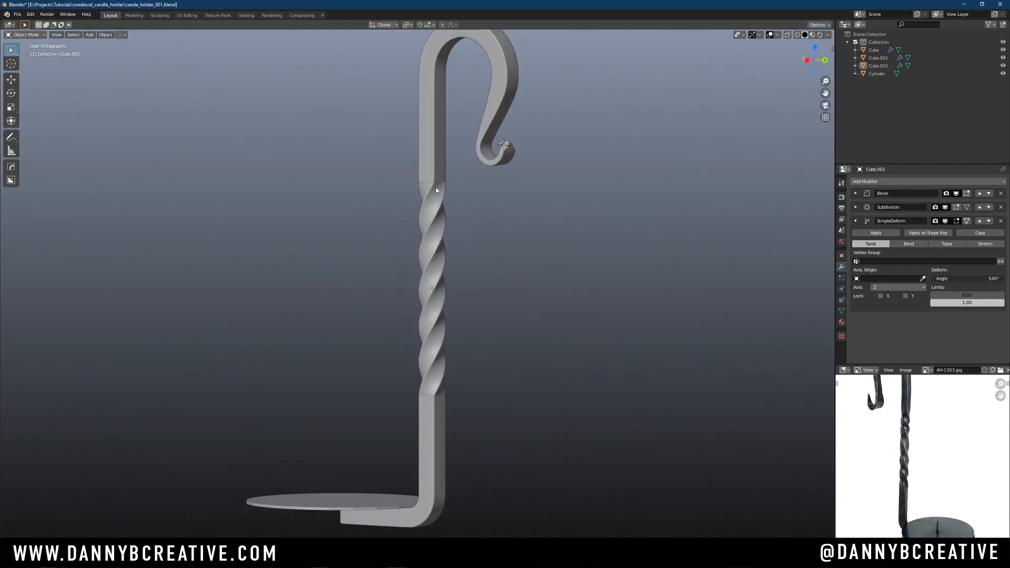
ctrl+middle_drag(466, 180, 458, 186)
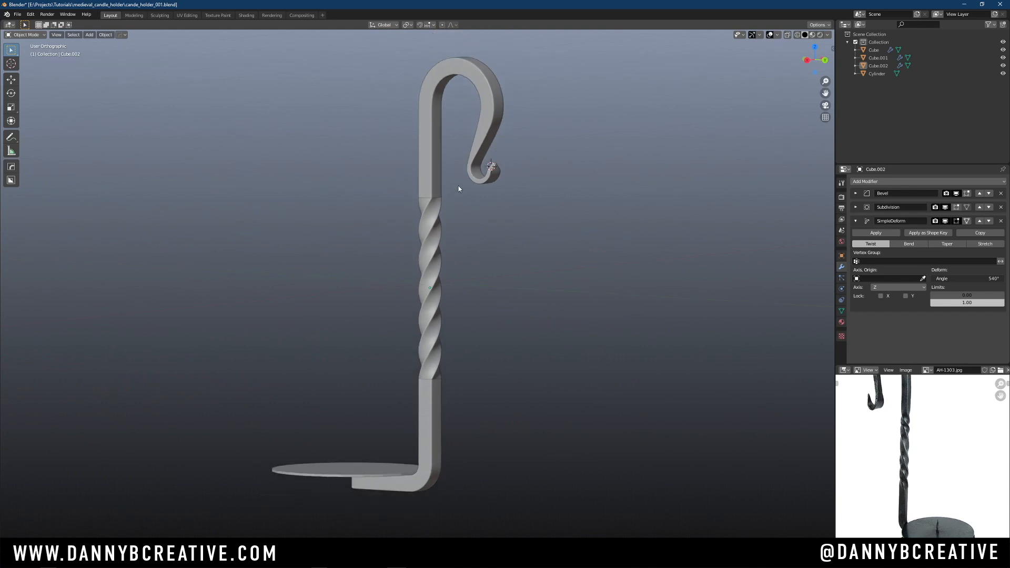
key(ctrl+s)
key(s)
Try to join the hook, twisted middle and foot sections before applying the twist modifier
click(432, 184)
shift+click(443, 244)
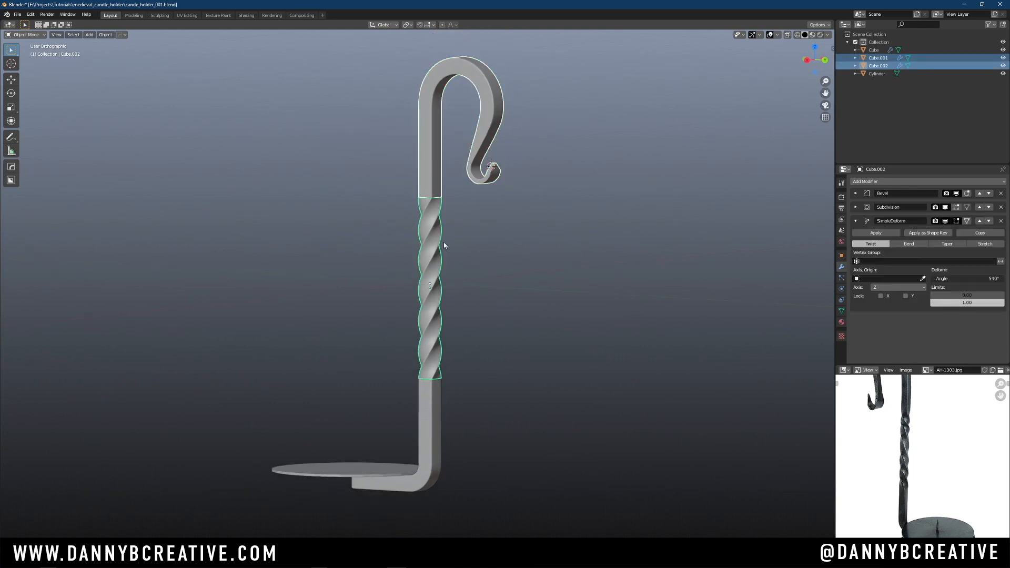
shift+click(437, 407)
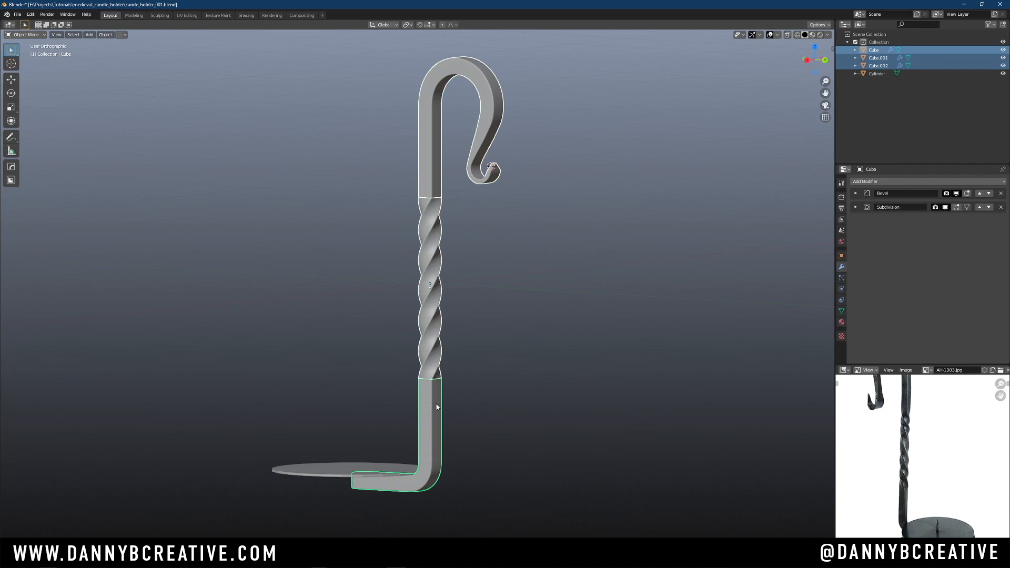
key(ctrl+j)
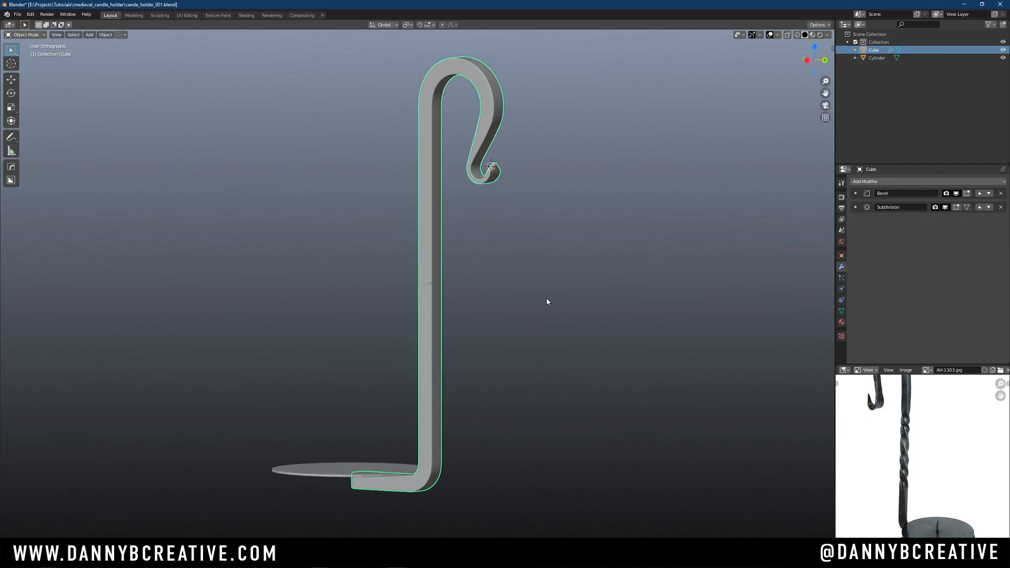
key(ctrl+z)
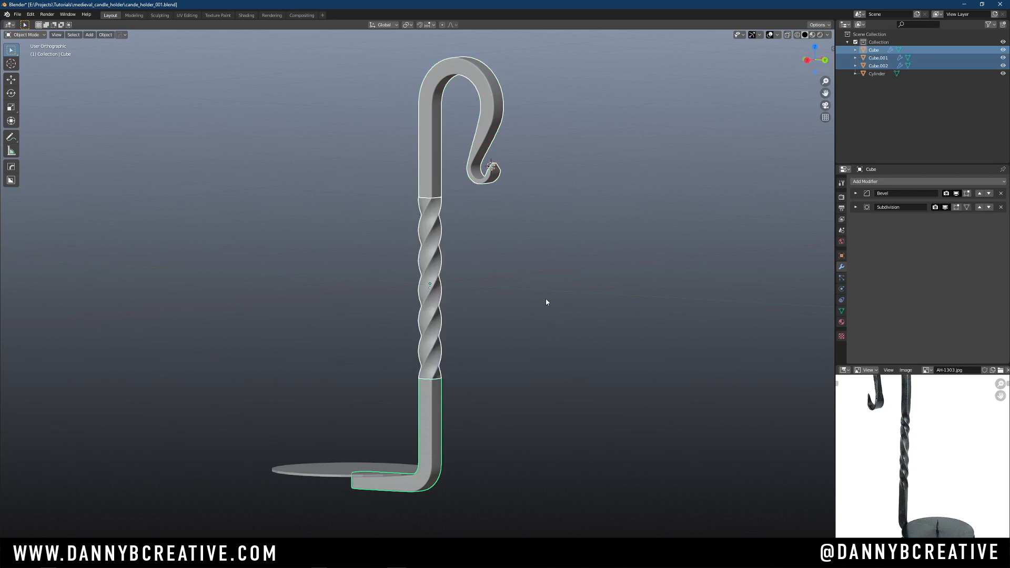
Turn on the wireframe overlay and examine the mesh of the twisted section and its junctions with the straight sections
click(534, 217)
scroll(482, 268, up, 2)
click(450, 287)
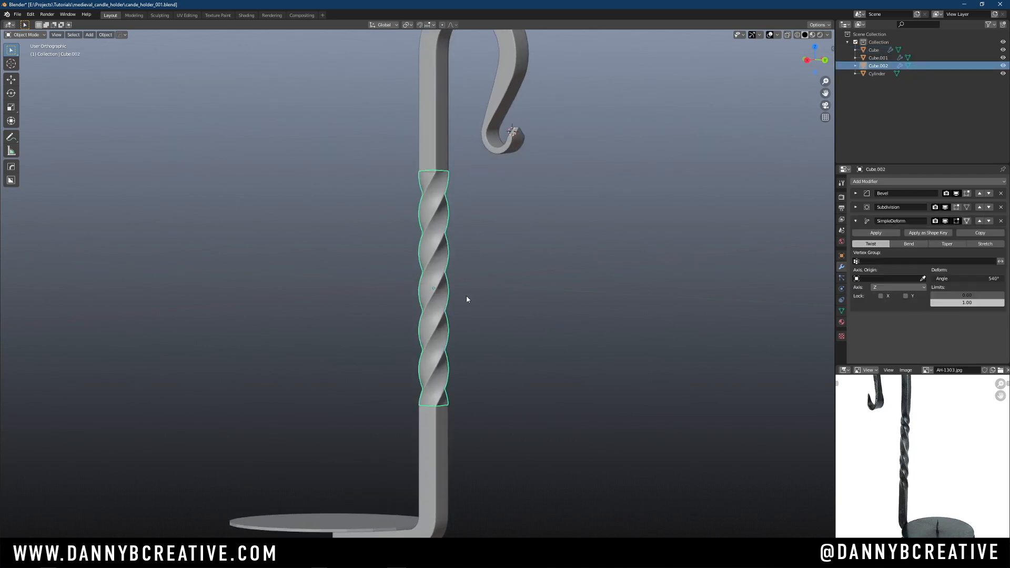
mouse_move(467, 298)
middle_down()
mouse_move(408, 282)
mouse_move(476, 309)
mouse_move(534, 291)
mouse_move(484, 294)
middle_up()
click(483, 310)
key(z)
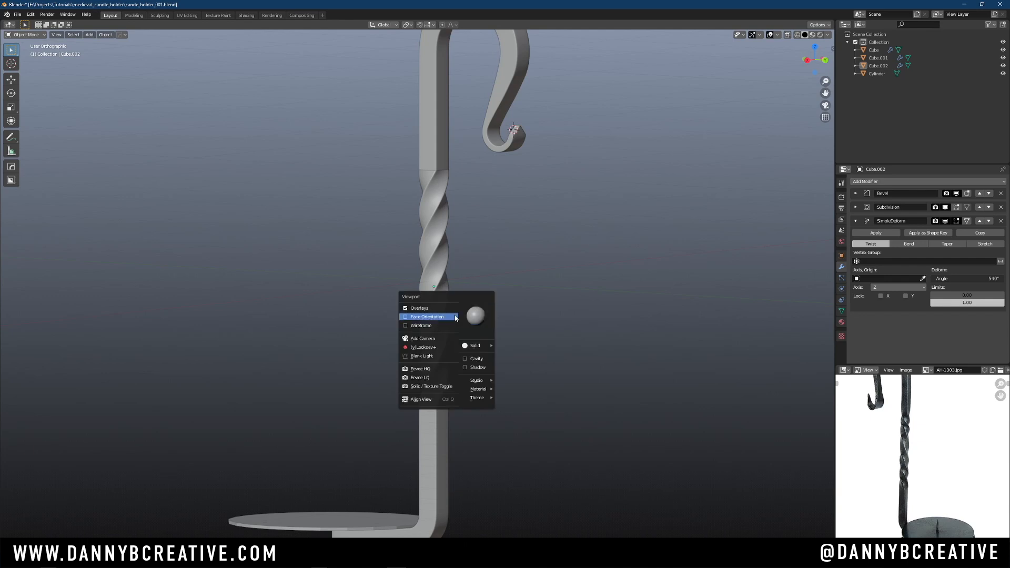
click(447, 326)
middle_drag(447, 325, 503, 284)
scroll(503, 227, up, 8)
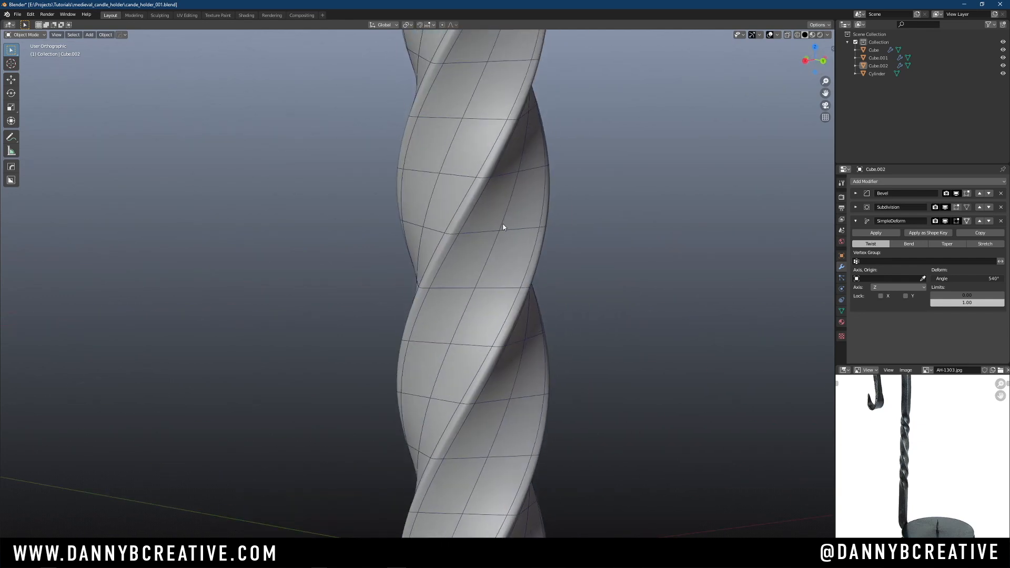
shift+middle_drag(503, 227, 435, 272)
middle_drag(420, 271, 534, 273)
scroll(464, 363, down, 8)
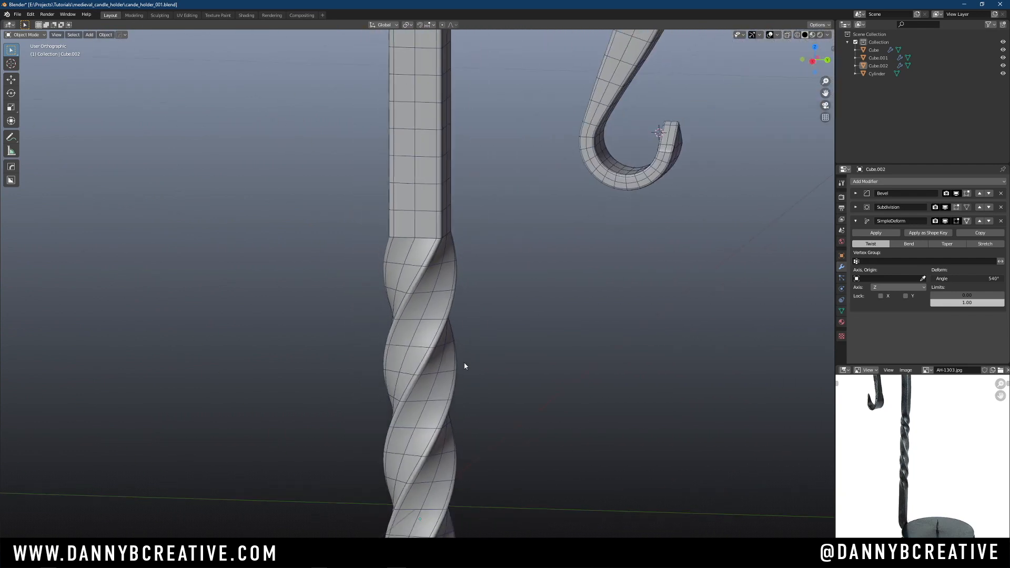
shift+middle_drag(484, 367, 540, 227)
middle_drag(541, 227, 505, 244)
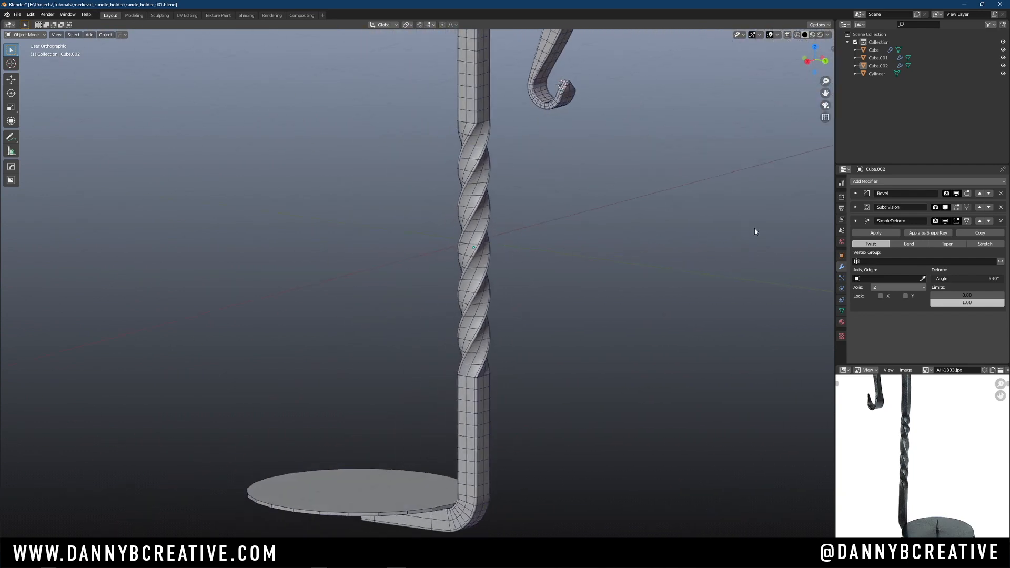
Increase the Bevel modifier's segments by one on the twisted middle section
click(855, 193)
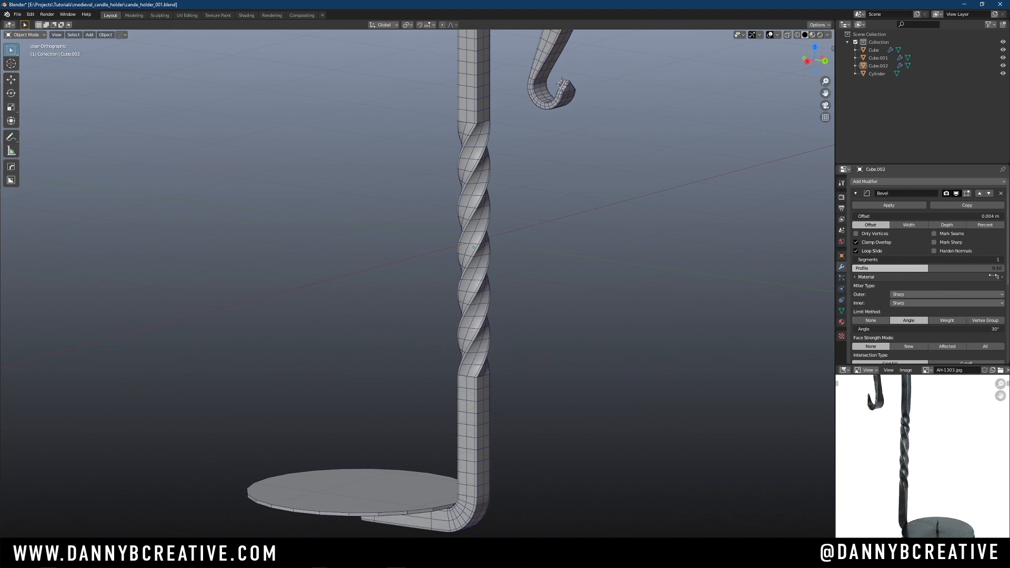
click(1000, 259)
click(855, 193)
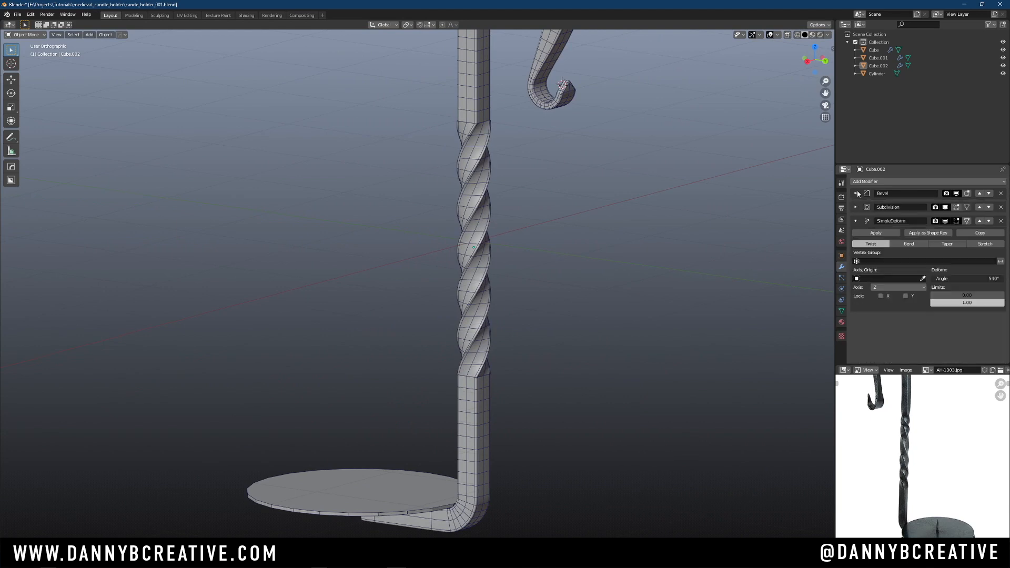
Increase the Bevel modifier's segments by one on the upper hook section, matching the middle section
scroll(530, 178, up, 6)
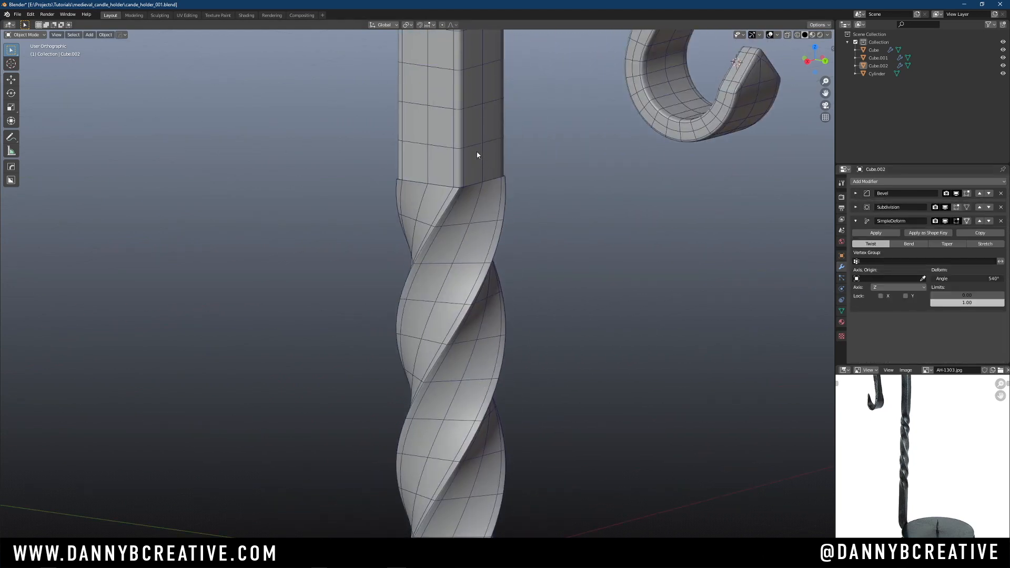
click(477, 151)
click(855, 193)
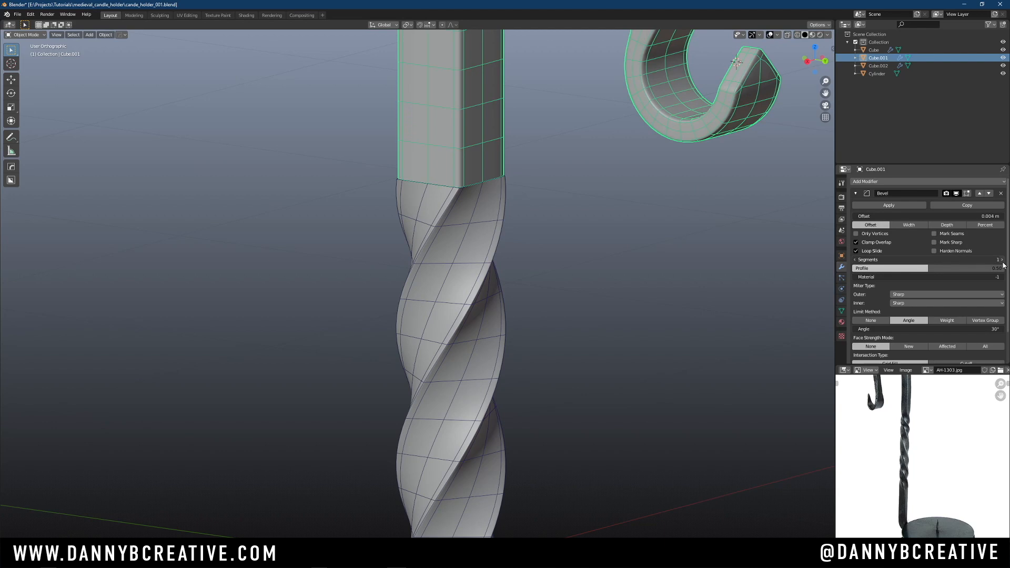
click(855, 193)
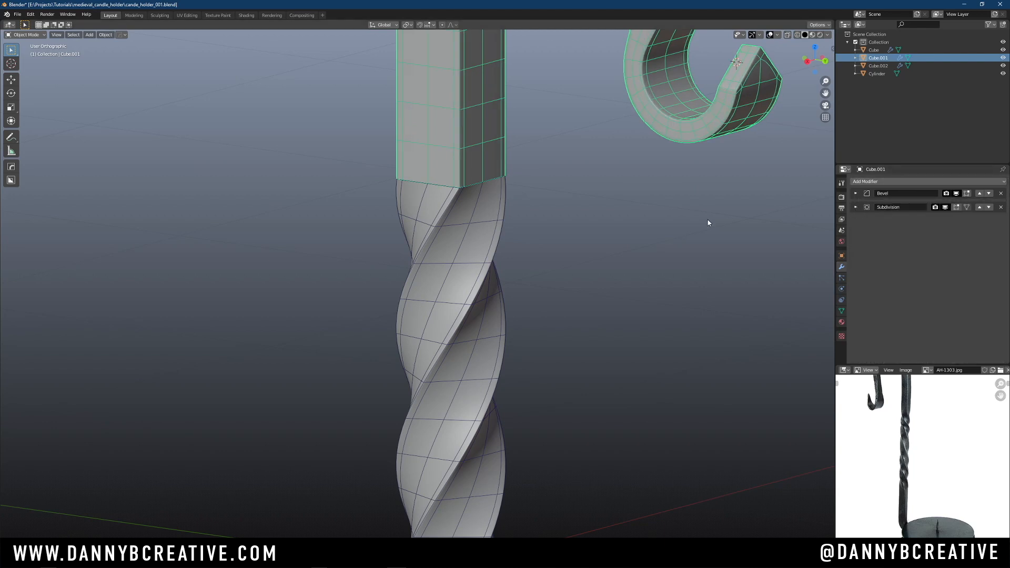
Increase the Bevel modifier's segments by one on the lower foot section, matching the other sections
scroll(516, 354, down, 3)
shift+middle_drag(516, 354, 560, 71)
click(500, 343)
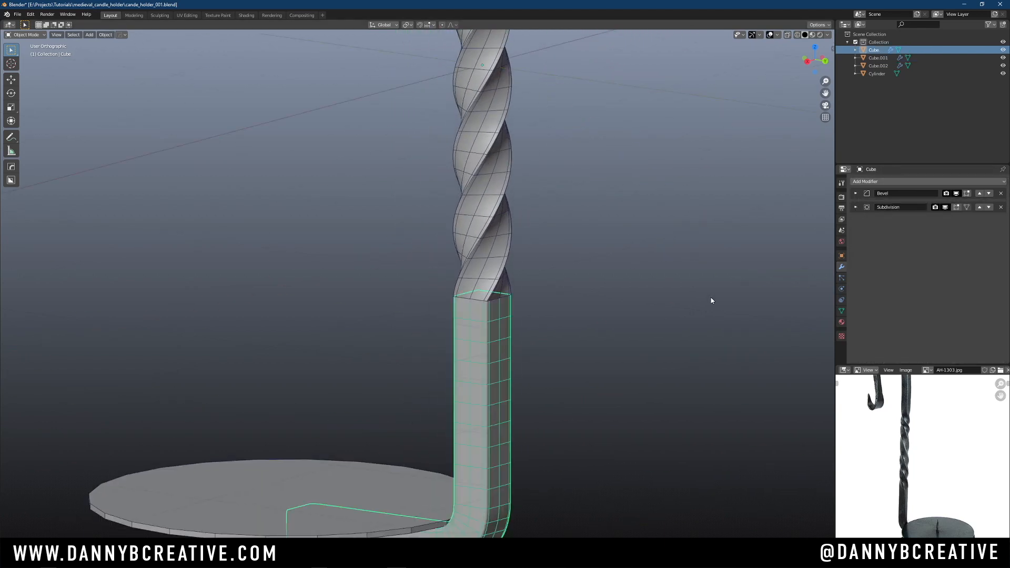
click(855, 193)
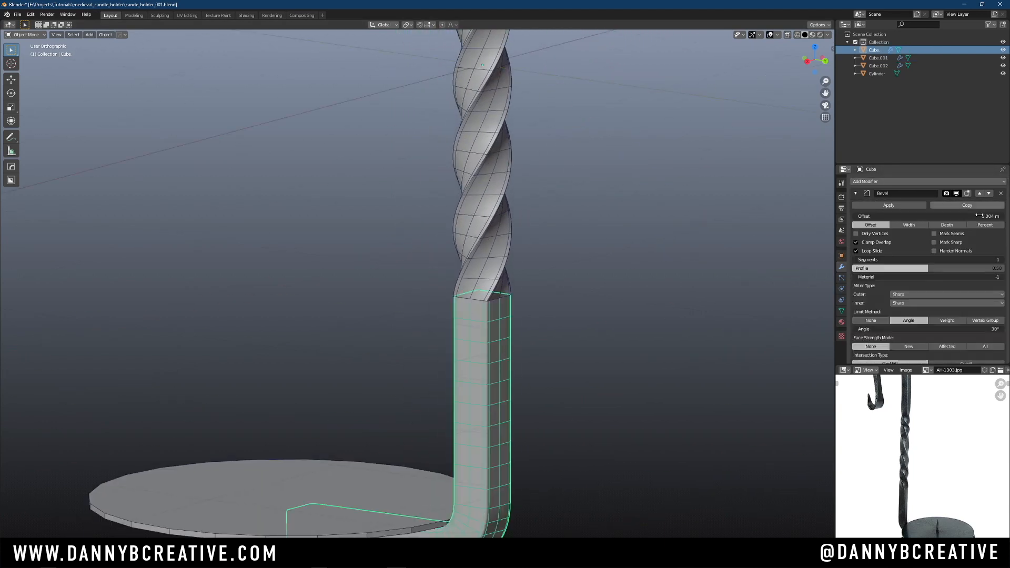
click(1000, 259)
click(855, 193)
Deselect the foot section and turn off the wireframe overlay
click(671, 273)
middle_drag(621, 292, 603, 271)
ctrl+middle_drag(603, 271, 502, 286)
key(q)
click(537, 302)
Apply the Simple Deform modifier on the twisted middle section and deselect it
click(451, 307)
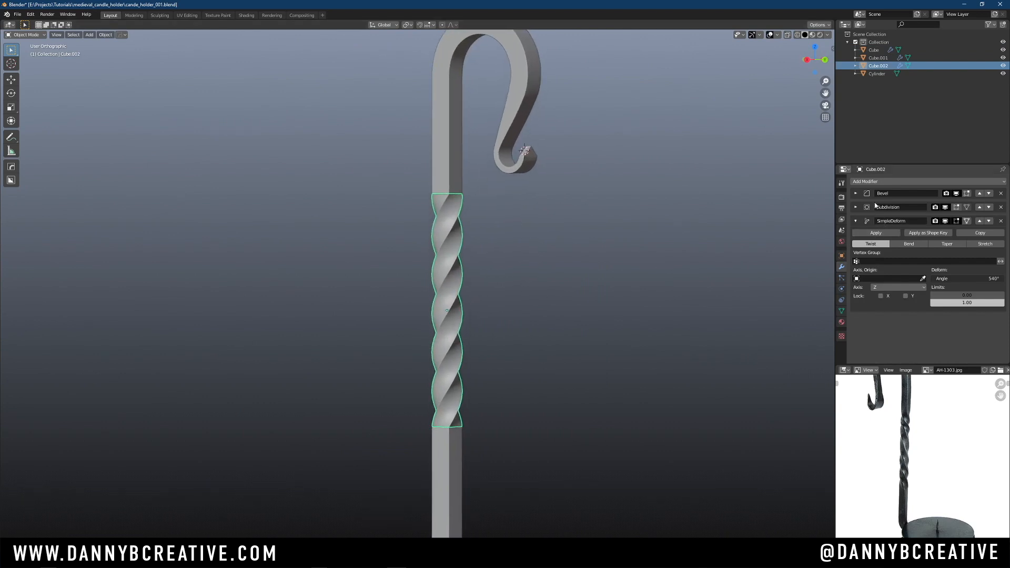
click(876, 233)
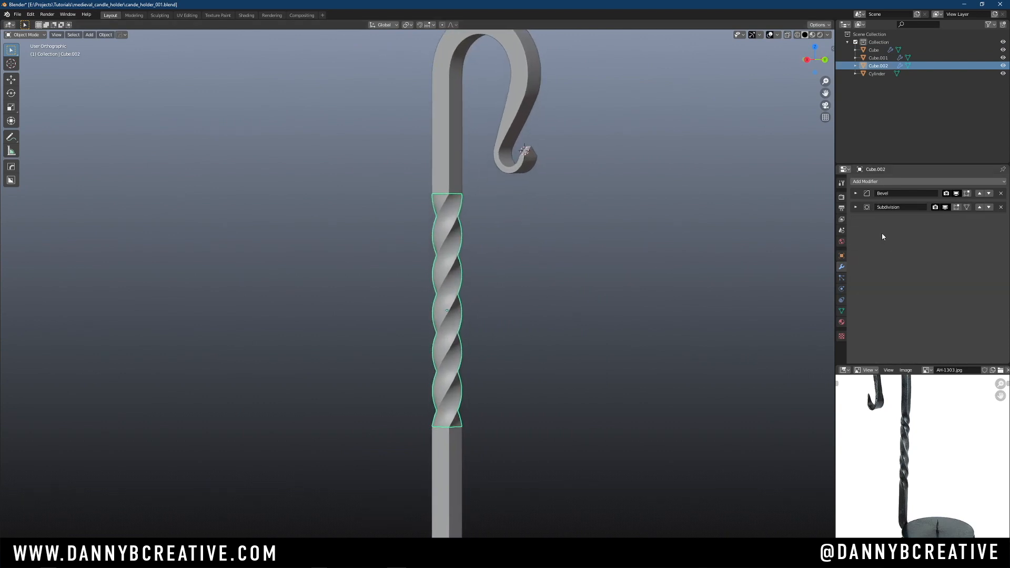
middle_drag(557, 266, 569, 276)
click(570, 278)
Join the hook, twisted middle and foot sections into one object, with the foot section as the active object
click(456, 172)
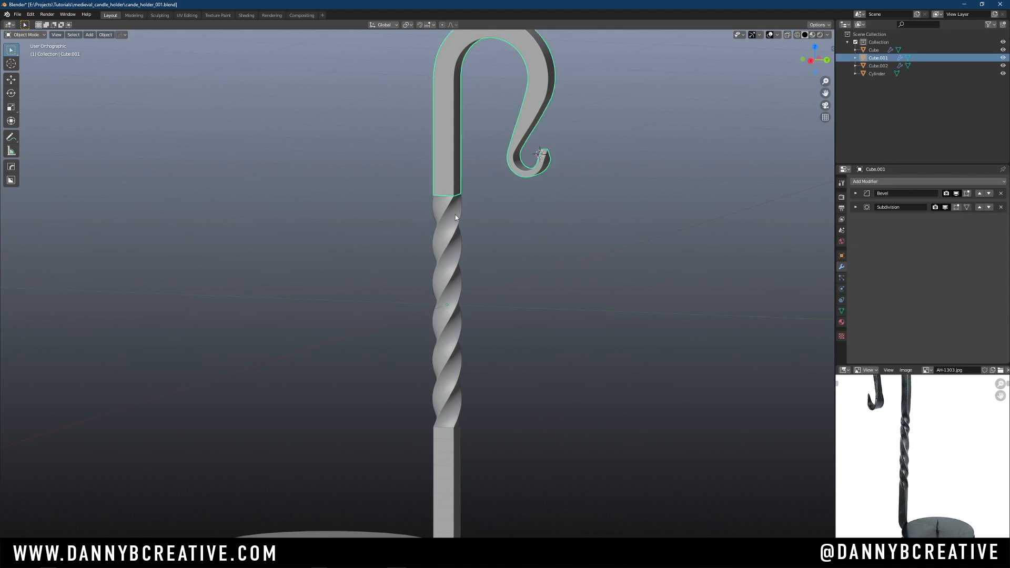
shift+click(455, 215)
shift+click(456, 444)
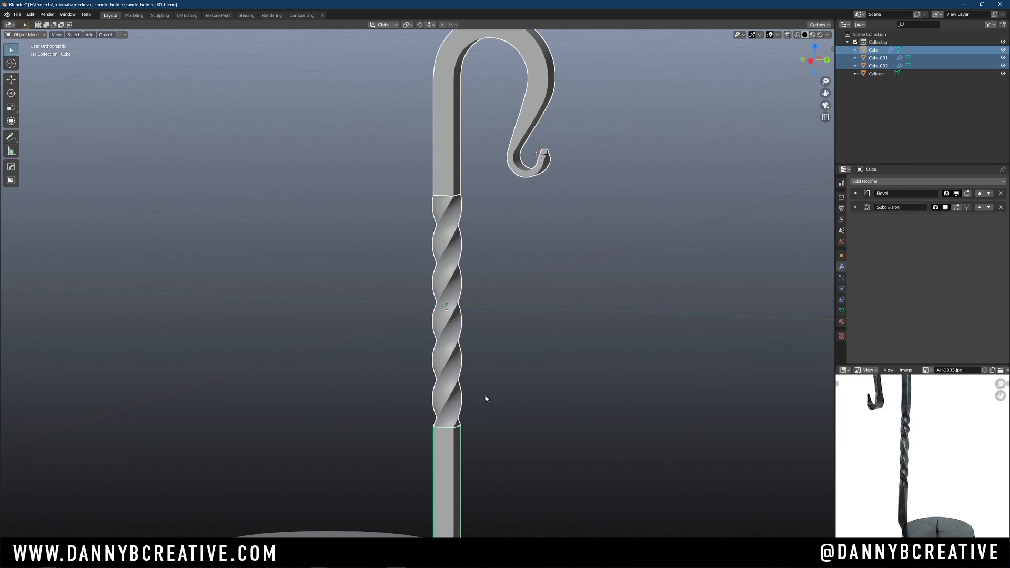
key(ctrl+j)
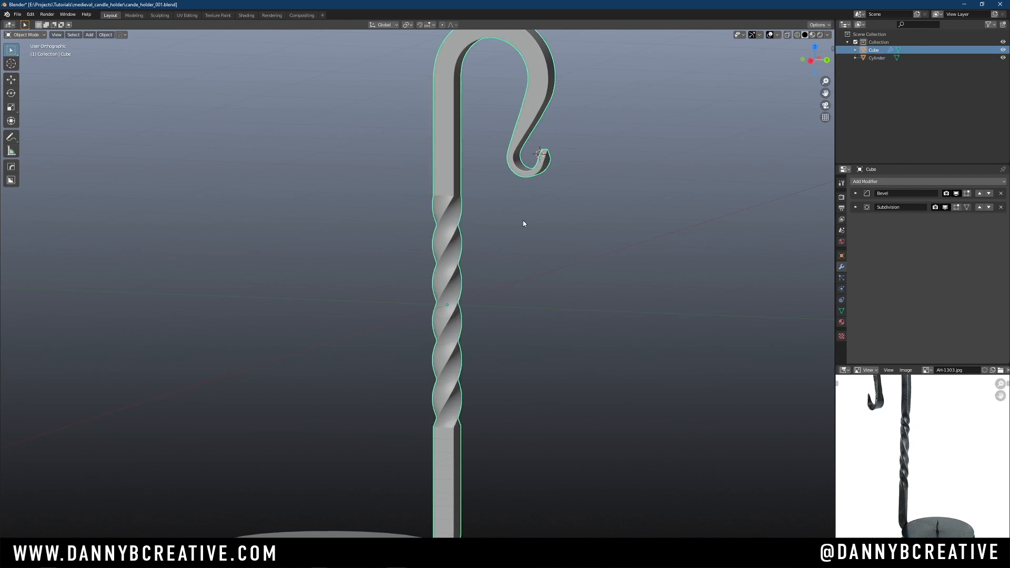
click(550, 262)
Merge all vertices of the joined stem by distance in Edit Mode, return to Object Mode and deselect it
middle_drag(506, 271, 498, 197)
shift+middle_drag(498, 197, 428, 349)
ctrl+middle_drag(452, 296, 476, 266)
key(ctrl+Tab)
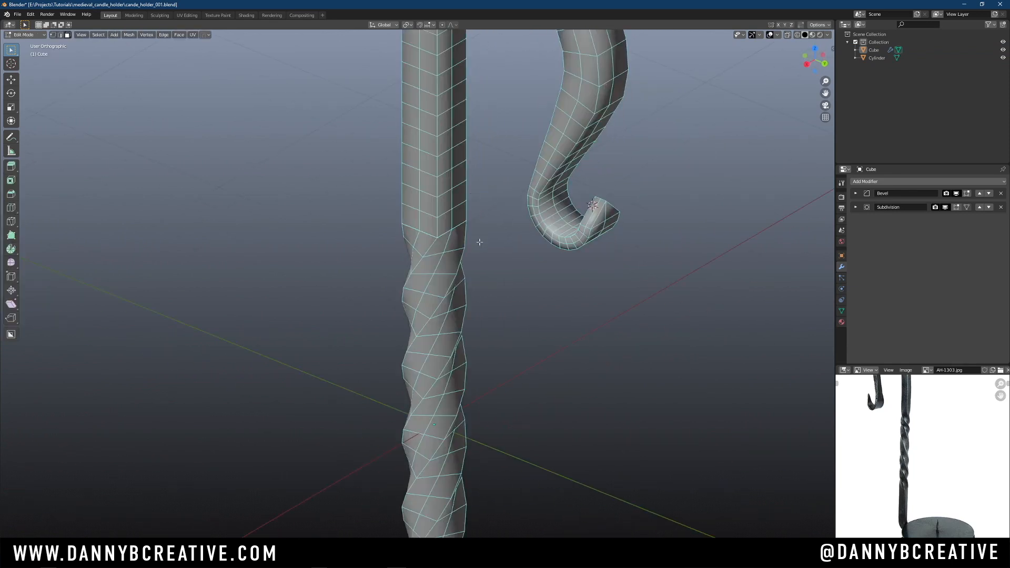
key(m)
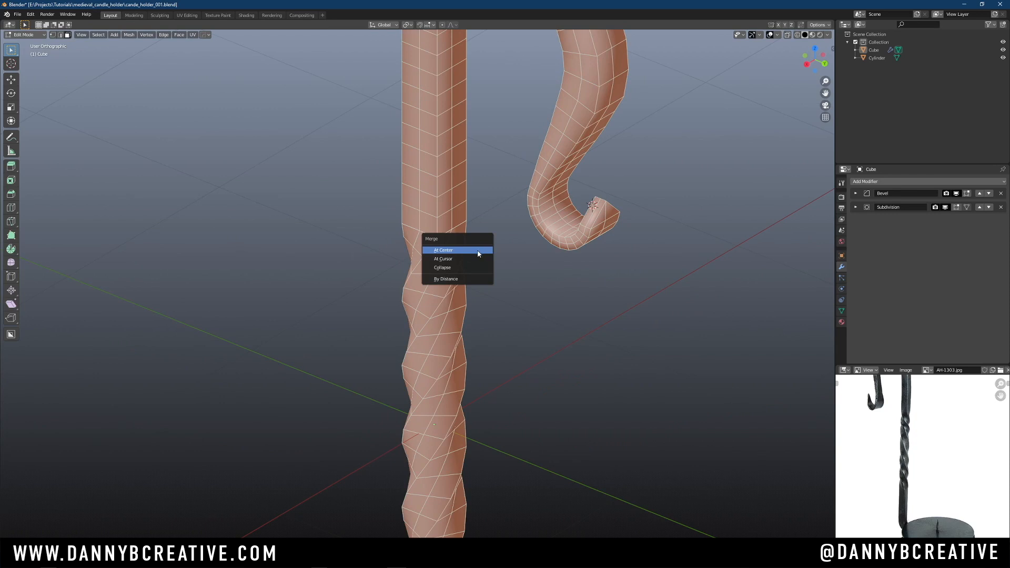
click(471, 281)
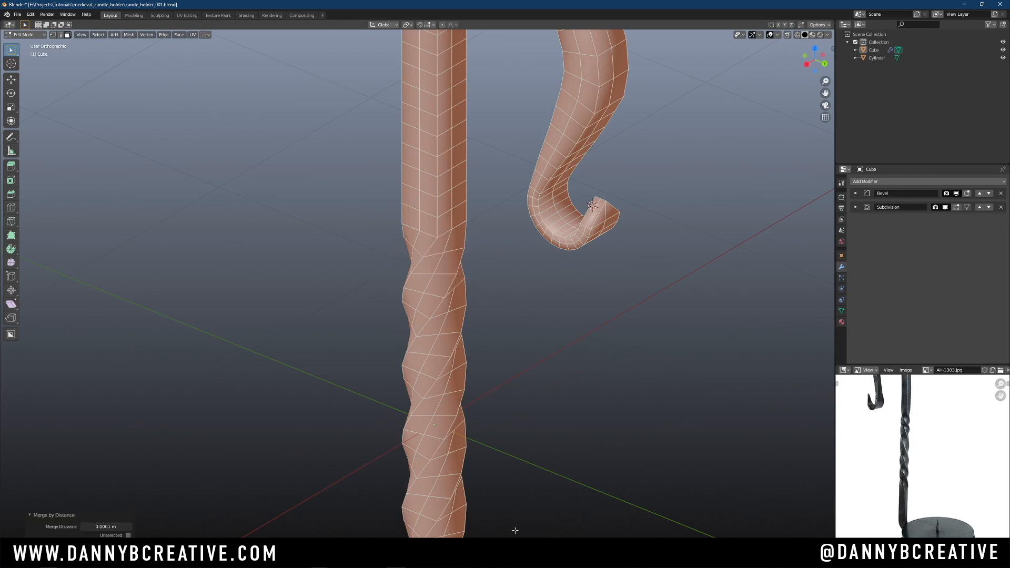
scroll(513, 482, down, 3)
middle_drag(509, 434, 554, 305)
scroll(554, 304, up, 1)
key(ctrl+Tab)
click(570, 236)
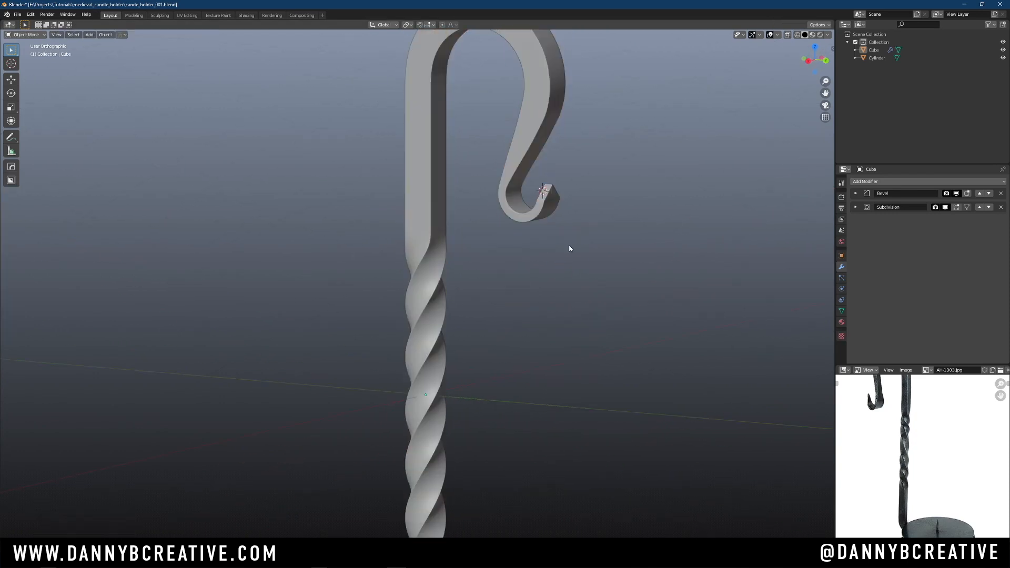
Inspect the joined twisted stem up close and save the candle holder file
middle_drag(569, 248, 570, 284)
scroll(627, 210, up, 2)
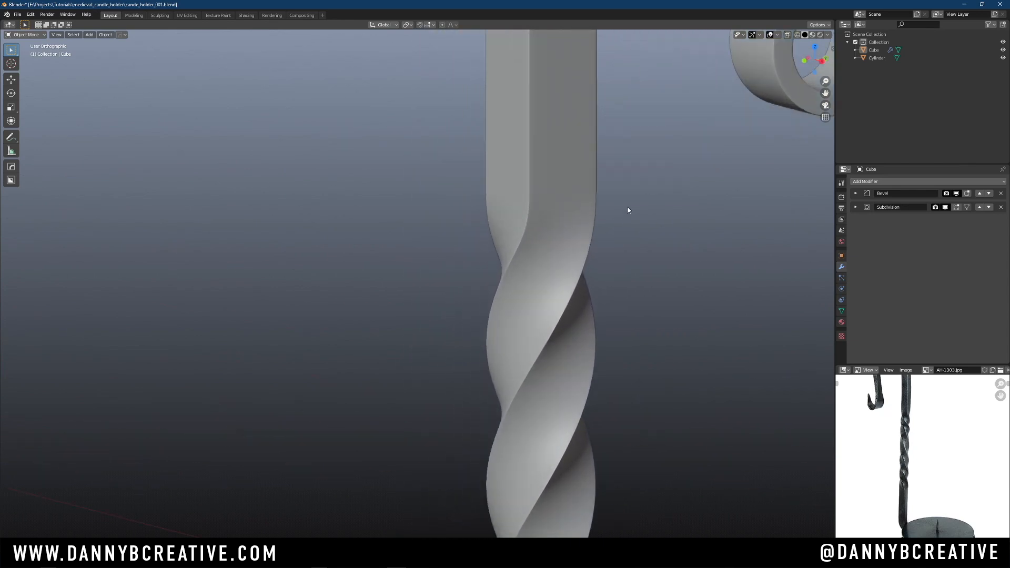
middle_drag(628, 210, 506, 284)
scroll(466, 436, down, 3)
key(ctrl+s)
key(s)
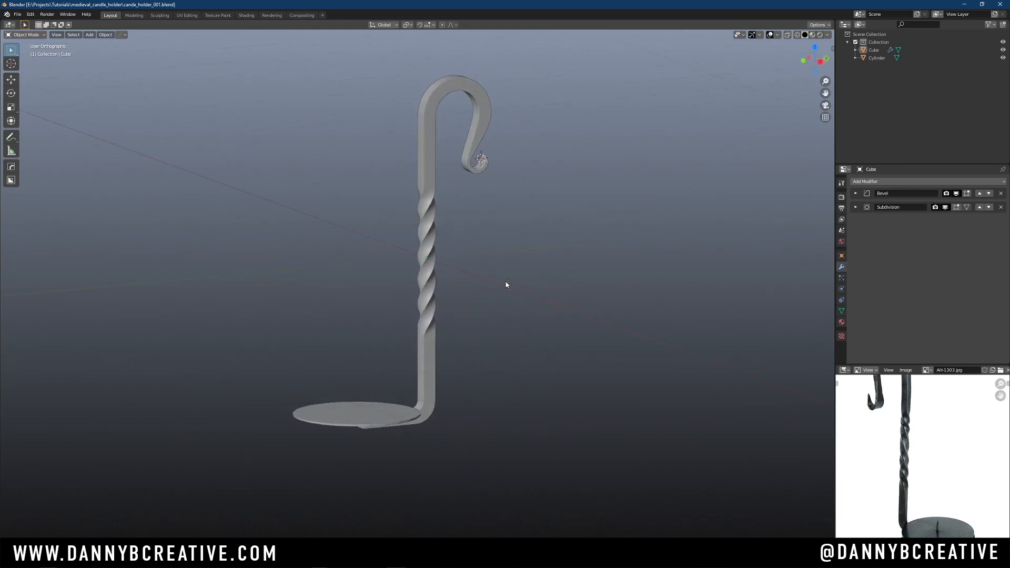
Select the round plate at the foot of the stem and add a Bevel modifier to it
shift+middle_drag(534, 327, 539, 270)
ctrl+middle_drag(446, 270, 466, 309)
mouse_move(504, 267)
middle_down()
mouse_move(464, 272)
mouse_move(515, 274)
middle_up()
ctrl+middle_drag(469, 289, 467, 217)
click(446, 376)
middle_drag(445, 375, 505, 212)
middle_drag(544, 276, 555, 285)
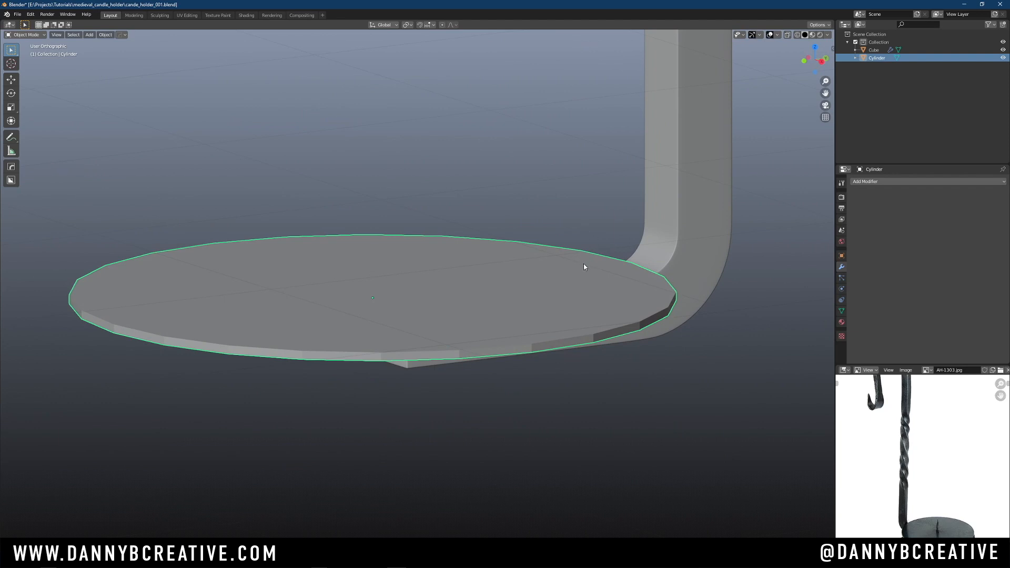
click(881, 181)
click(857, 208)
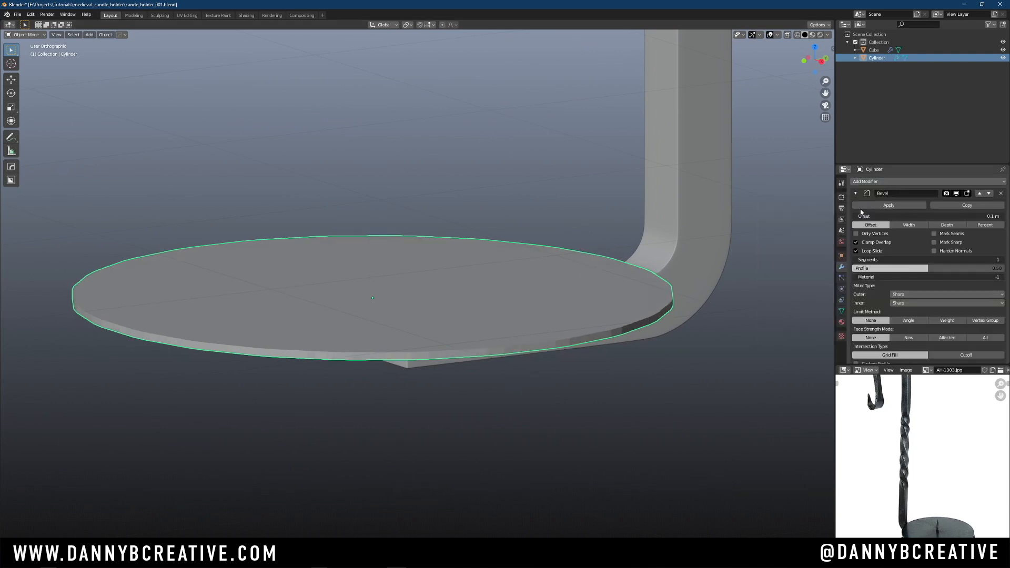
Limit the plate's bevel by angle, with 2 segments and an offset of 0.122 m
click(918, 320)
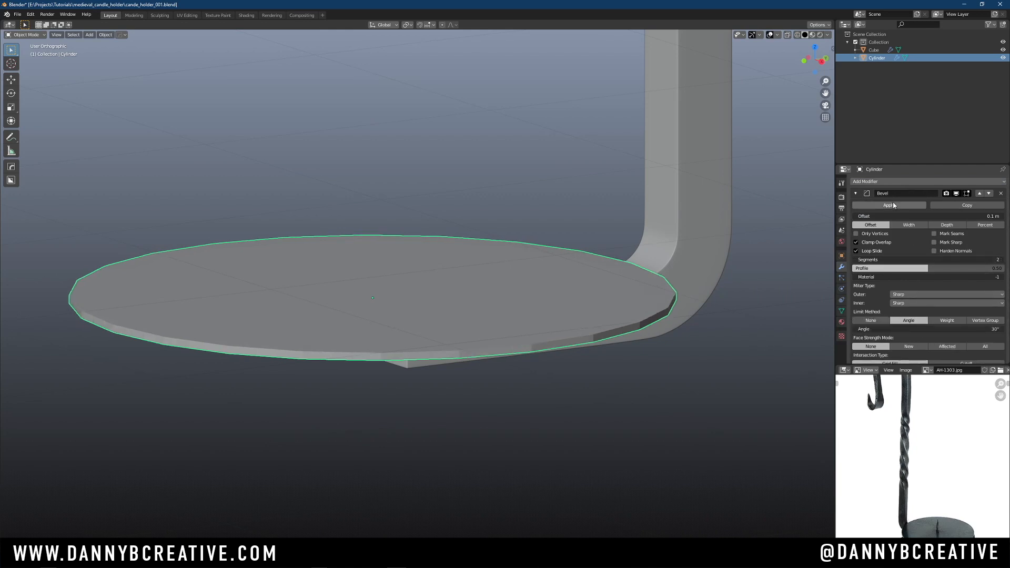
mouse_move(963, 217)
mouse_down()
mouse_move(926, 218)
mouse_move(959, 220)
mouse_up()
scroll(470, 295, up, 1)
Add a level 2 Subdivision modifier to the plate and shade it smooth
right_click(463, 300)
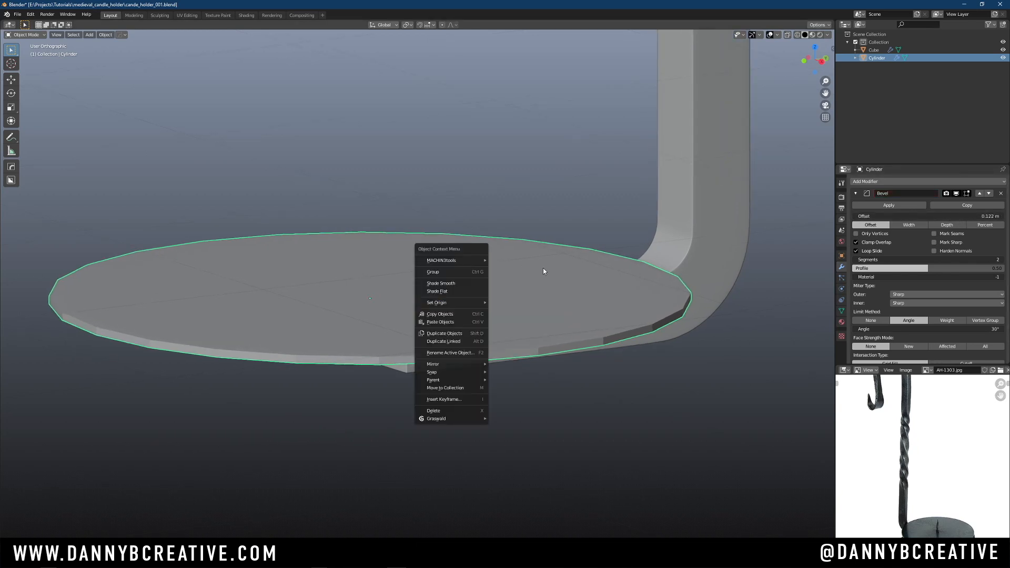
key(Escape)
key(ctrl+2)
mouse_move(538, 279)
middle_down()
mouse_move(576, 284)
mouse_move(525, 298)
mouse_move(544, 297)
mouse_move(553, 315)
mouse_move(520, 284)
mouse_move(567, 256)
mouse_move(557, 284)
middle_up()
right_click(526, 297)
click(544, 299)
Set the plate's bevel offset to 0.057 m, showing the wireframe overlay only while adjusting it
key(q)
click(548, 333)
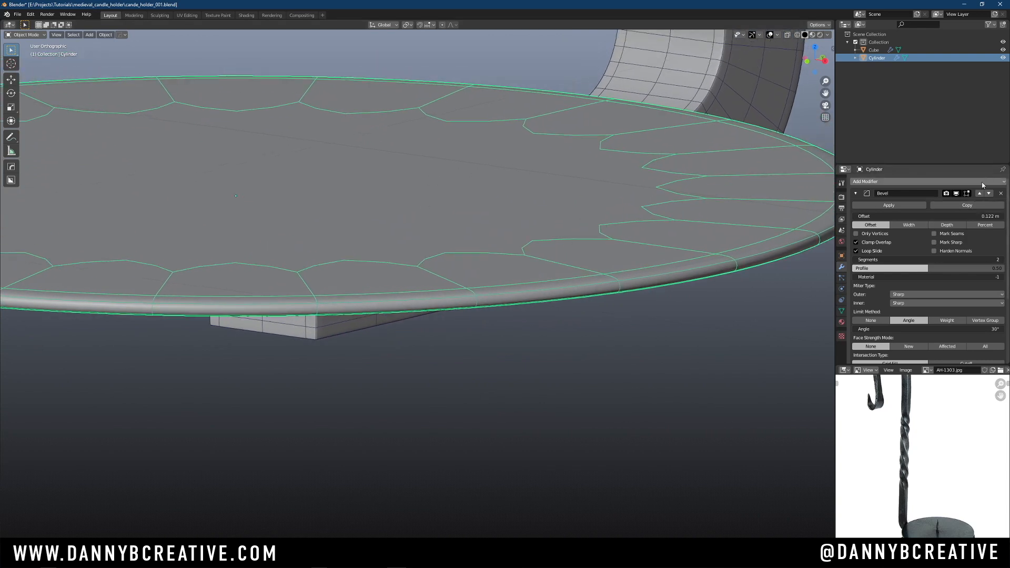
drag(961, 217, 988, 211)
scroll(507, 329, down, 6)
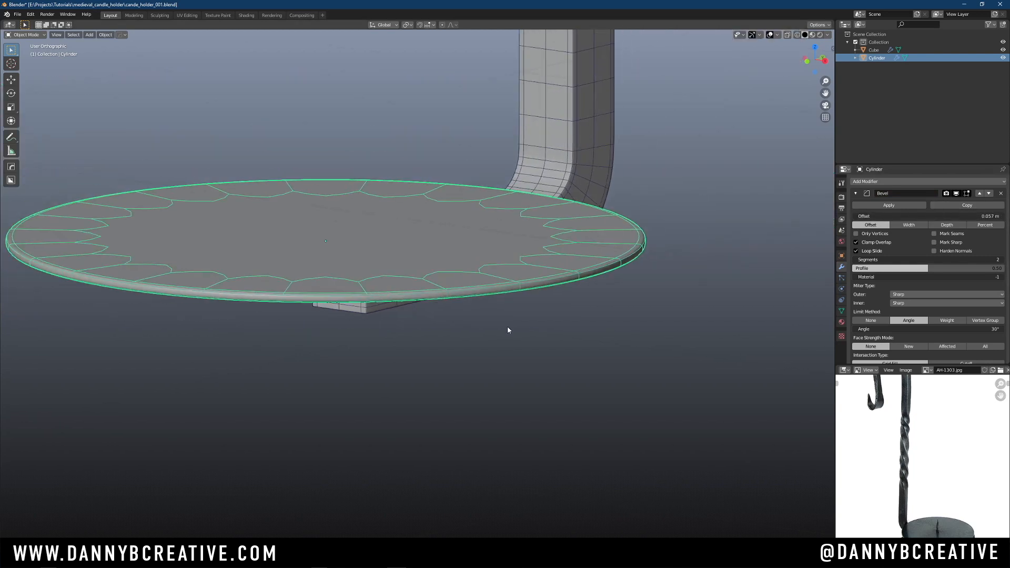
key(q)
click(515, 318)
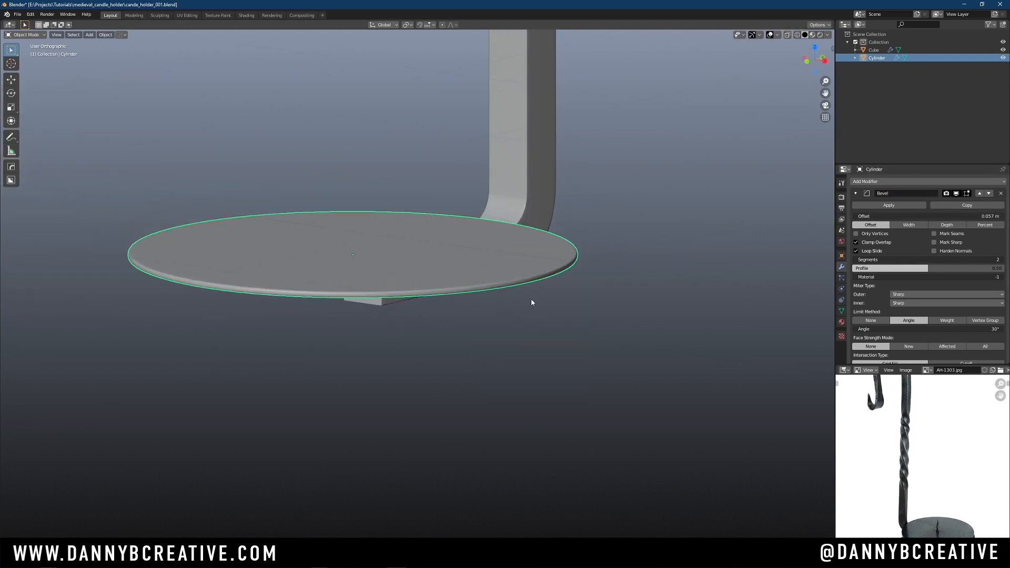
Enter Edit Mode on the plate and disable the Subdivision modifier's display in Edit Mode
click(550, 310)
middle_drag(550, 311, 525, 337)
click(501, 204)
key(ctrl+Tab)
click(620, 216)
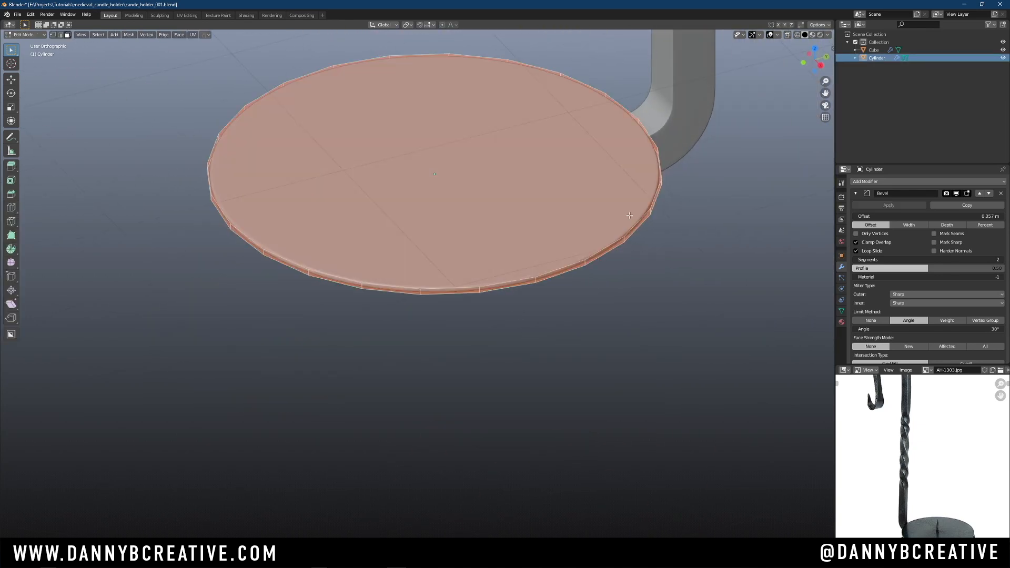
click(855, 194)
key(ctrl+2)
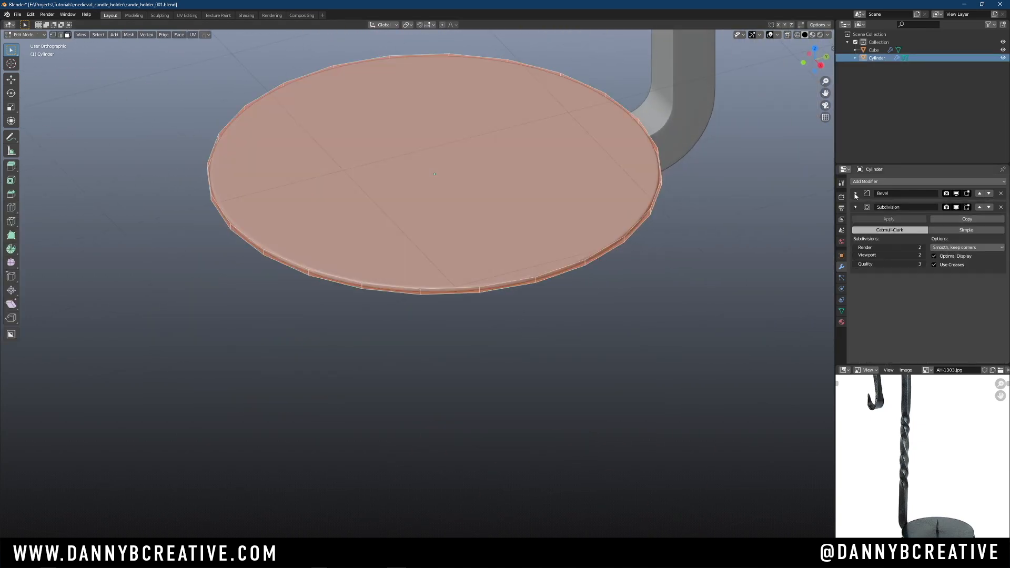
click(967, 206)
click(966, 208)
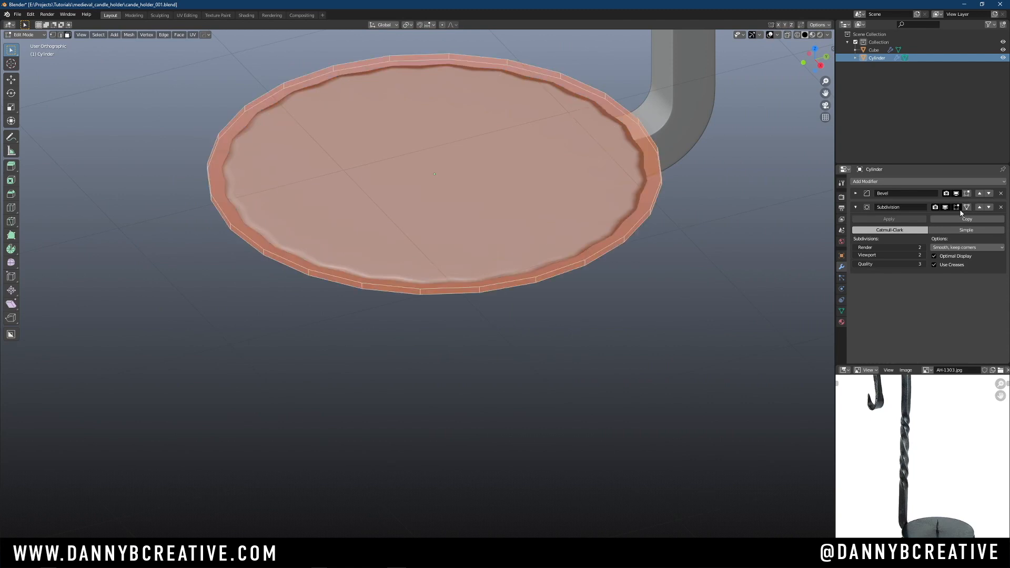
click(956, 207)
Select the plate's upper face and inset it by about 0.139 m
shift+middle_drag(497, 211, 556, 255)
click(483, 268)
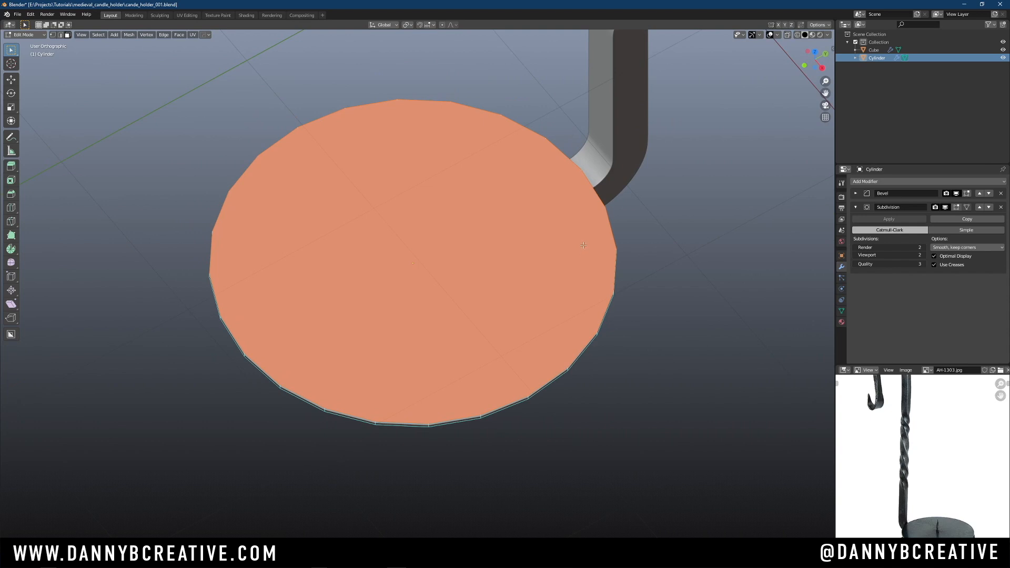
key(i)
click(561, 248)
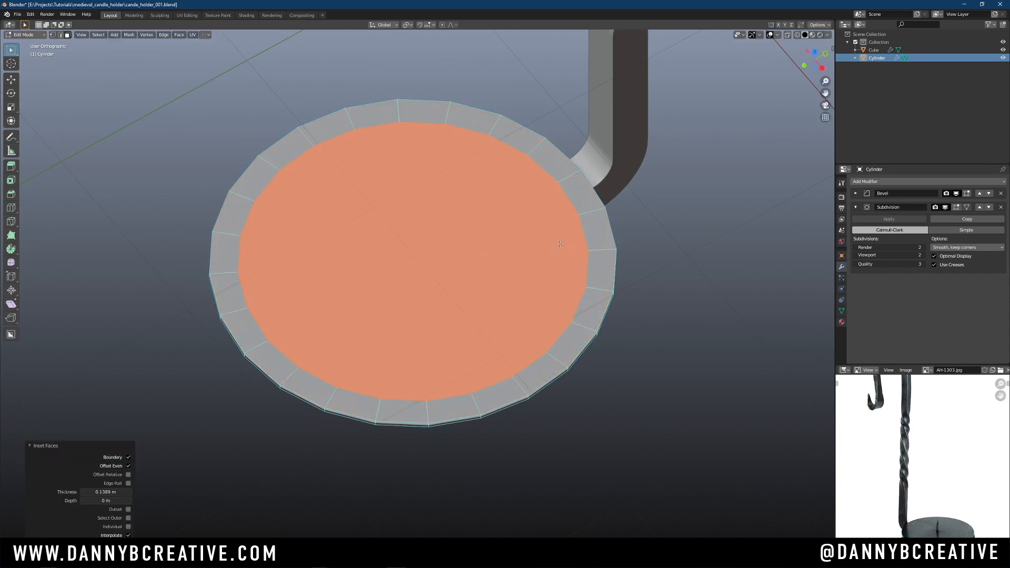
Repeat the same inset on the upper face until evenly spaced rings leave only a tiny face at the centre
key(shift+r)
key(shift+r)
key(shift+r)
key(shift+r)
key(shift+r)
key(shift+r)
key(shift+r)
key(shift+r)
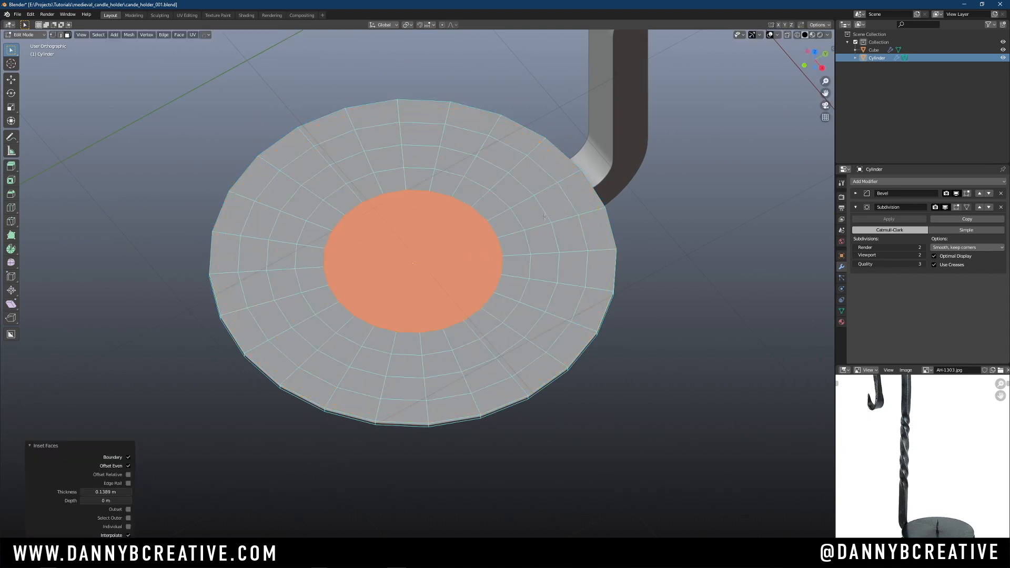
middle_drag(482, 270, 518, 283)
scroll(498, 287, up, 4)
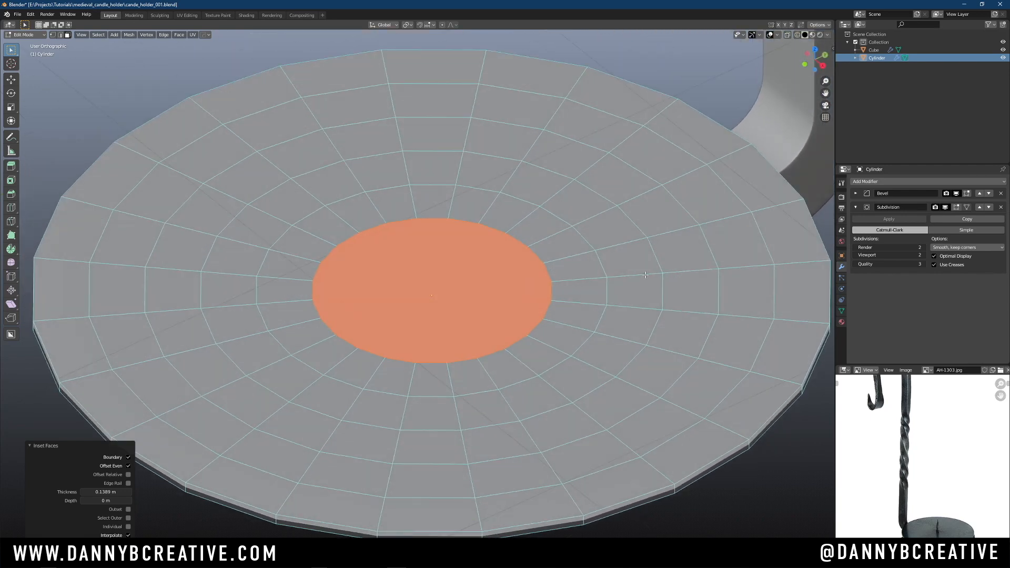
key(shift+r)
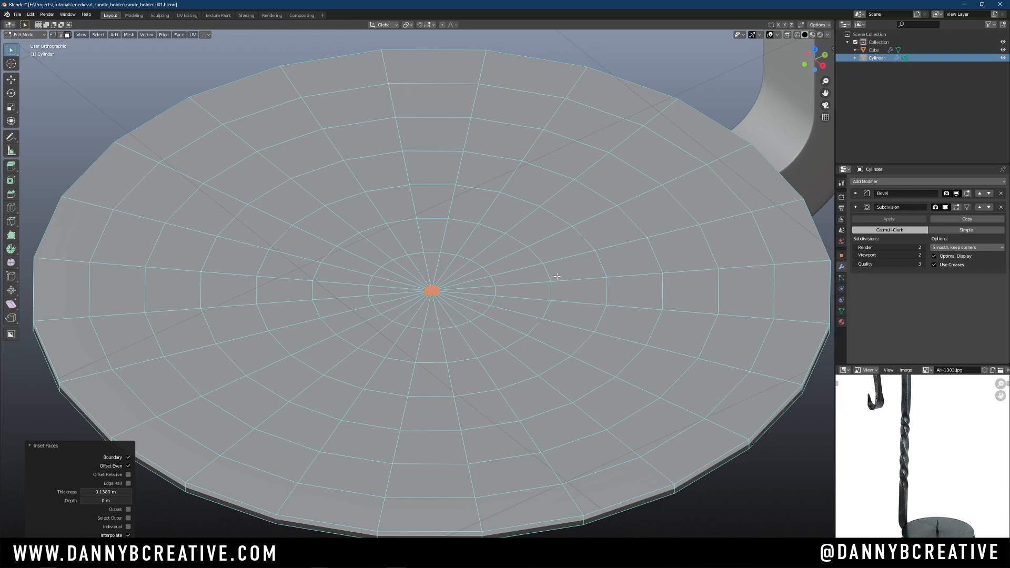
Select the plate's underside face and inset it
middle_drag(549, 278, 557, 313)
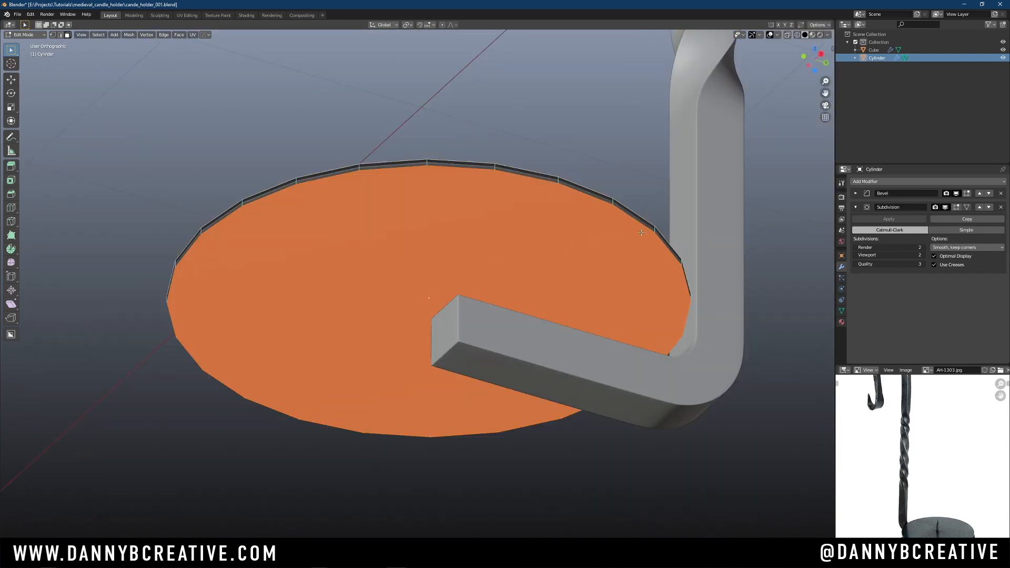
key(i)
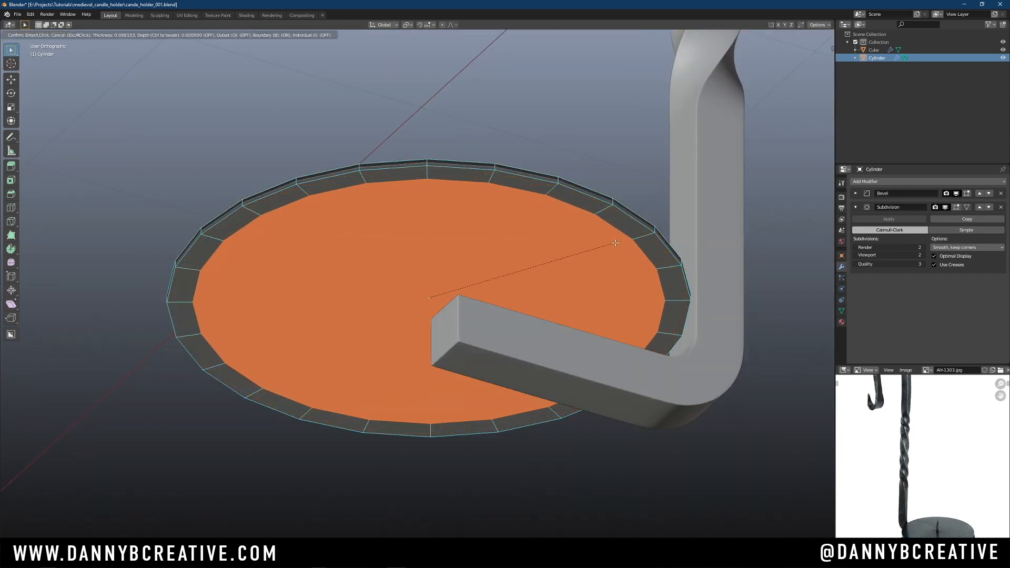
Inset the disc's top and bottom faces by 0.1164 m, repeating the inset until only a small centre face remains on each
click(613, 242)
key(shift+r)
key(shift+r)
key(shift+r)
key(shift+r)
key(shift+r)
key(shift+r)
key(shift+r)
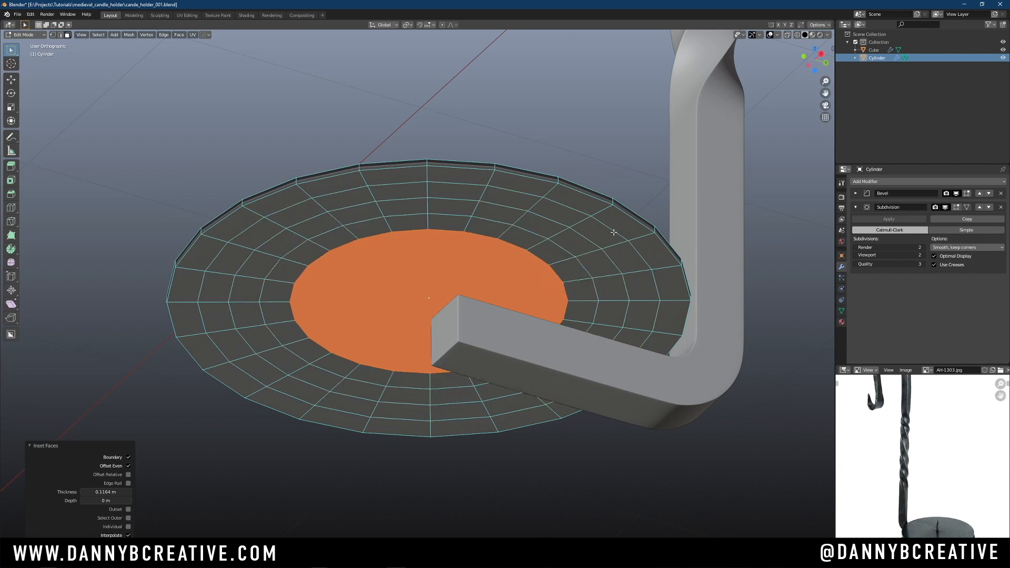
middle_drag(543, 247, 526, 306)
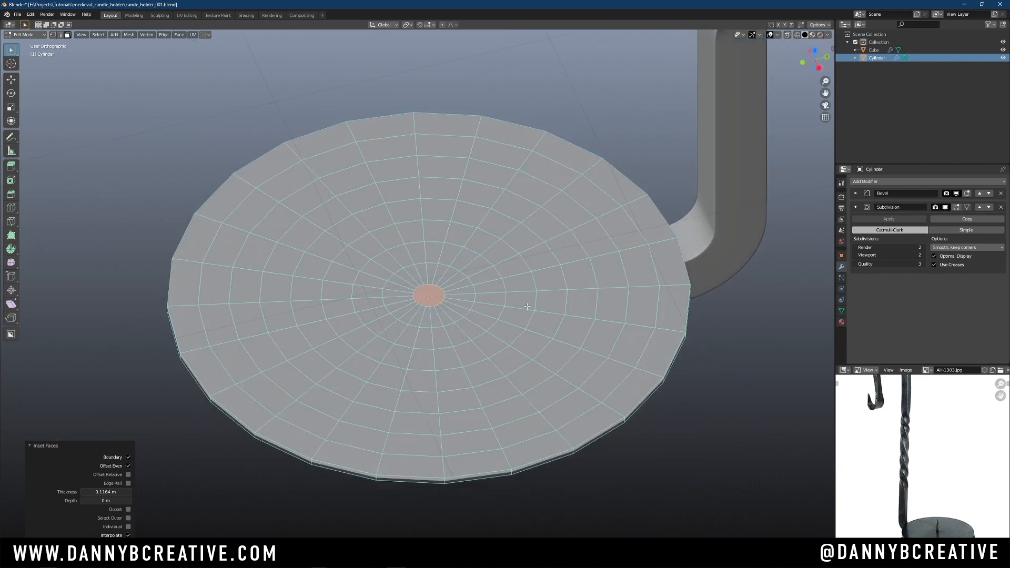
Select only the small centre face on the disc's top and inset it once more, finishing in object mode
click(436, 295)
middle_drag(436, 294, 484, 273)
scroll(484, 273, up, 4)
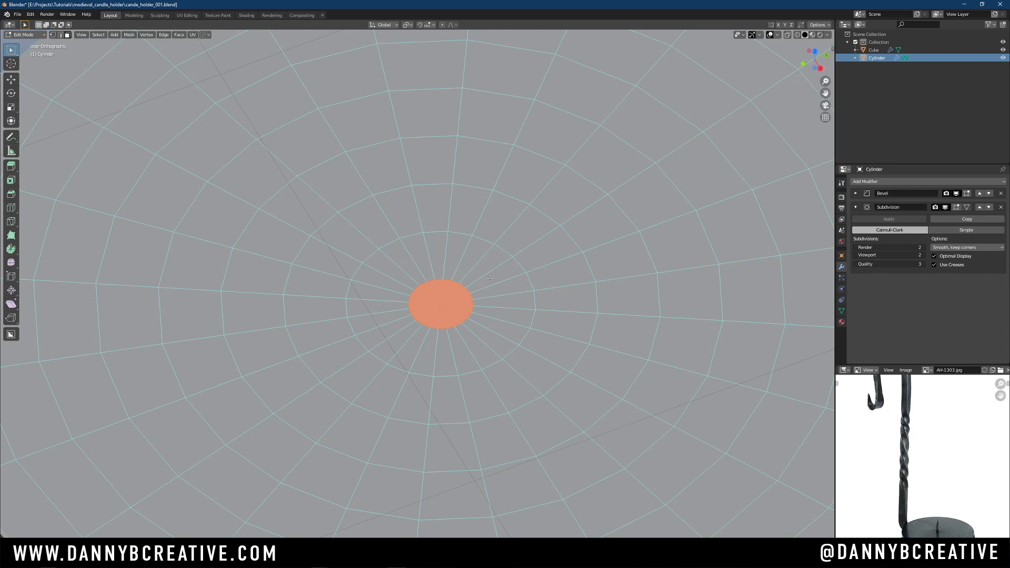
key(i)
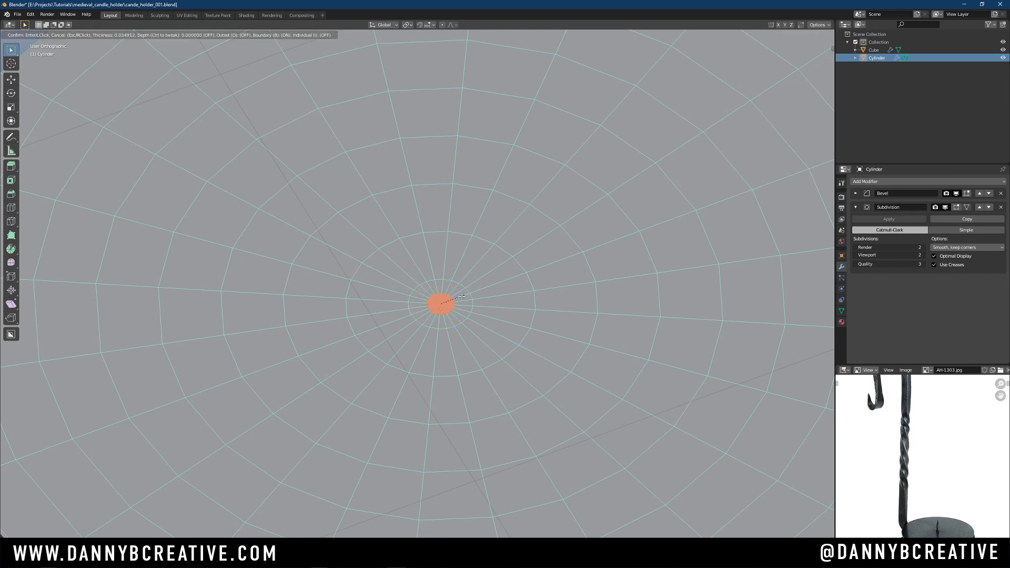
click(442, 309)
scroll(452, 300, down, 5)
middle_drag(452, 300, 486, 269)
key(Tab)
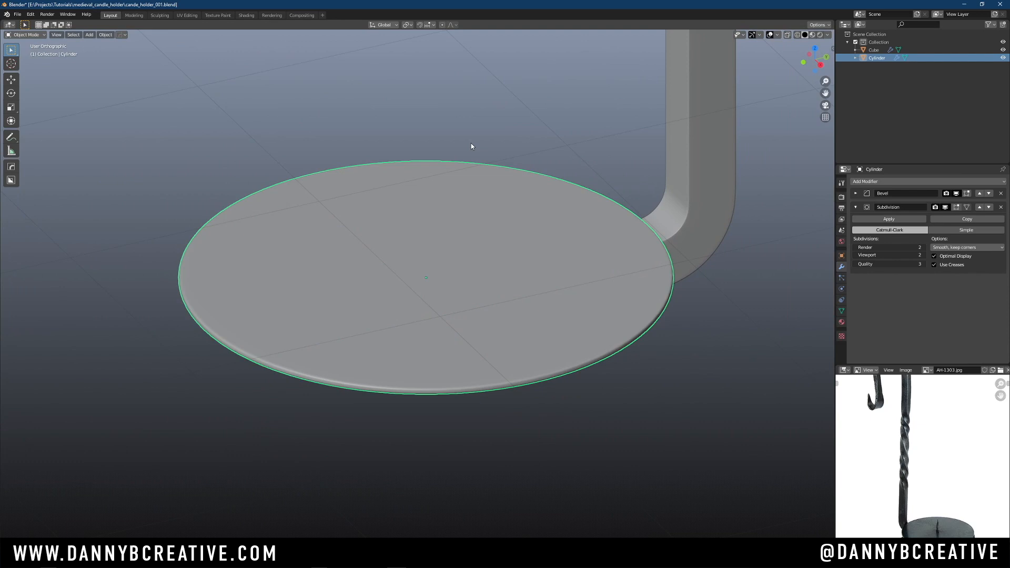
Turn on the wireframe display over the shaded objects and view the disc from below
key(q)
click(516, 264)
middle_drag(517, 266, 512, 198)
scroll(498, 234, up, 3)
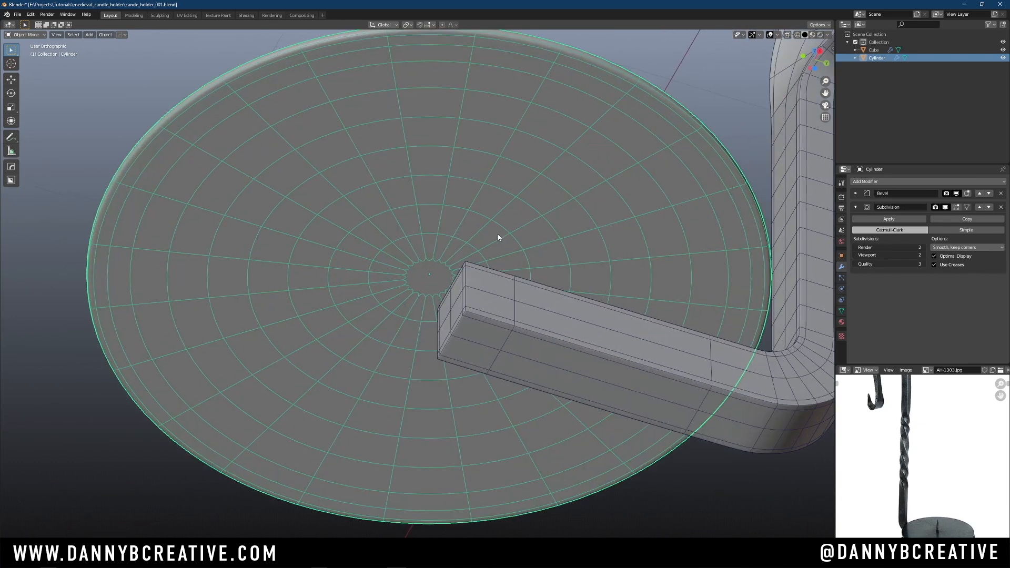
Poke the small centre face on the disc's underside into triangles meeting at its centre
key(ctrl+Tab)
click(575, 238)
click(429, 274)
scroll(487, 204, up, 4)
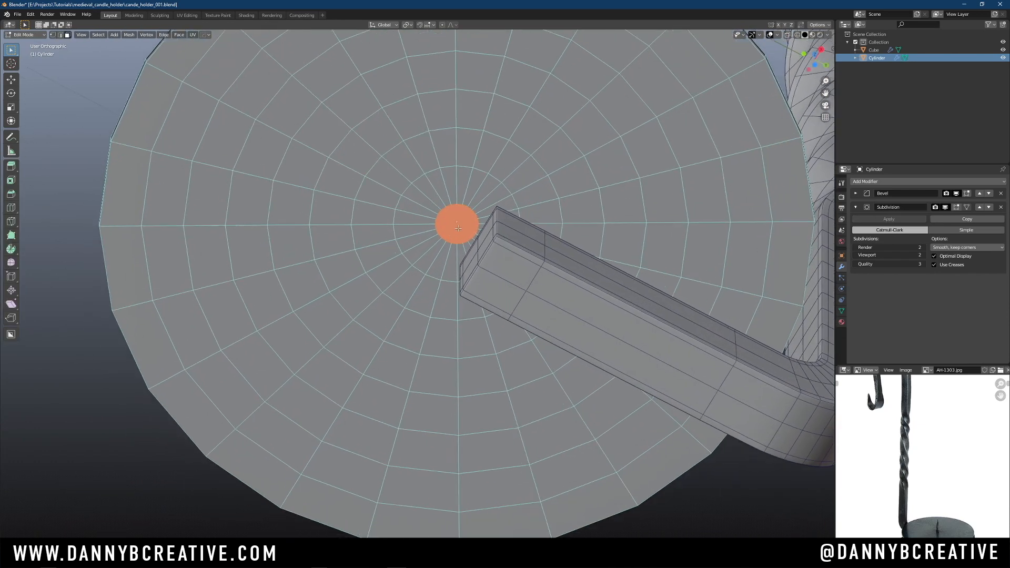
shift+middle_drag(486, 204, 388, 357)
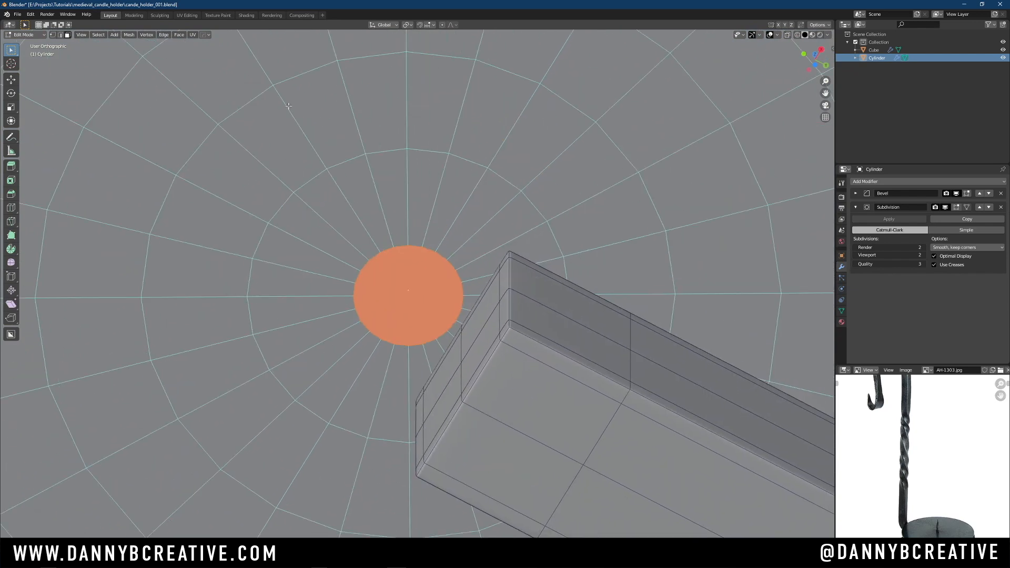
click(179, 35)
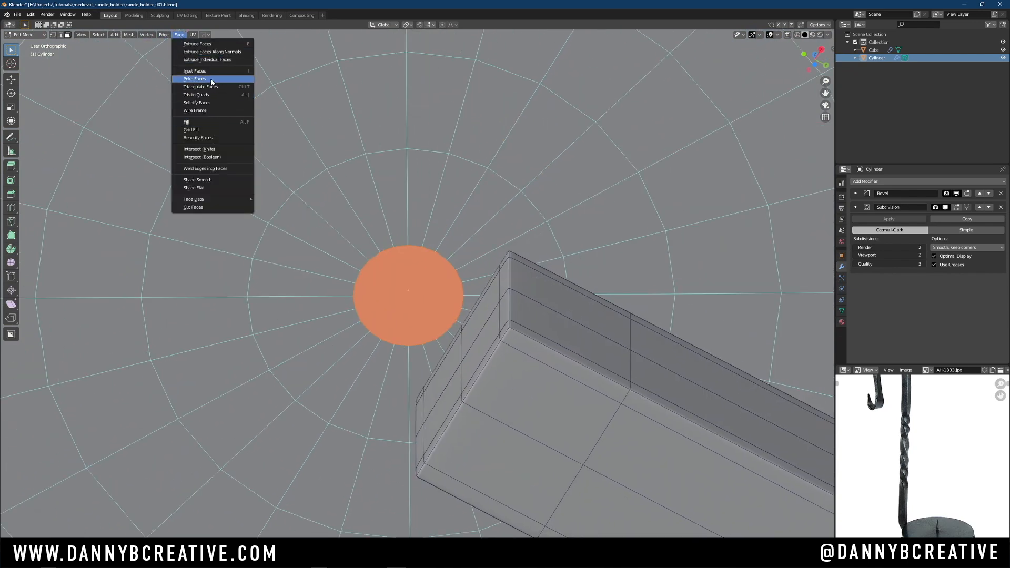
click(195, 79)
scroll(472, 227, up, 2)
Dissolve every second spoke edge inside the underside's centre circle, finishing in object mode
key(Tab)
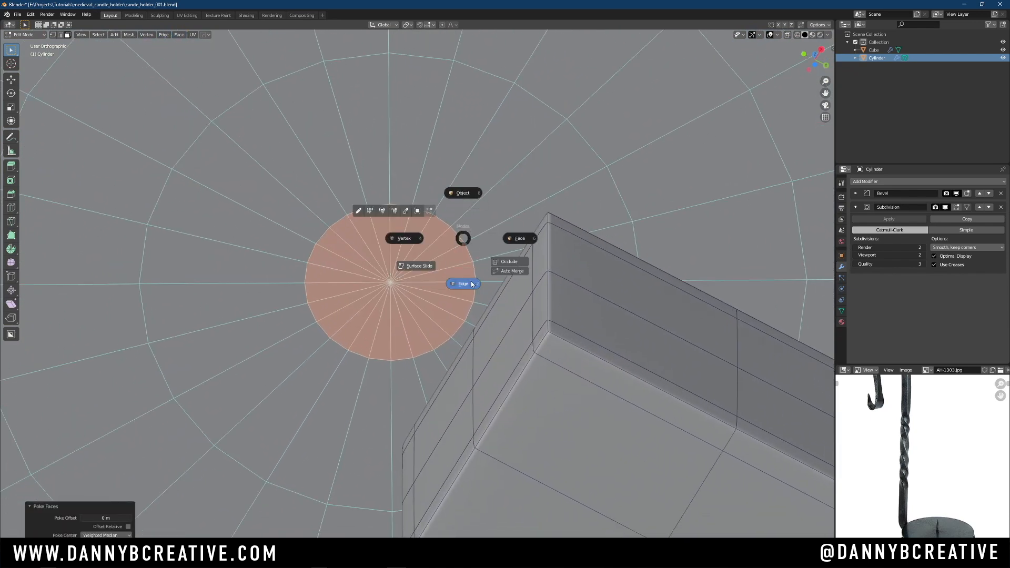
click(462, 273)
click(390, 213)
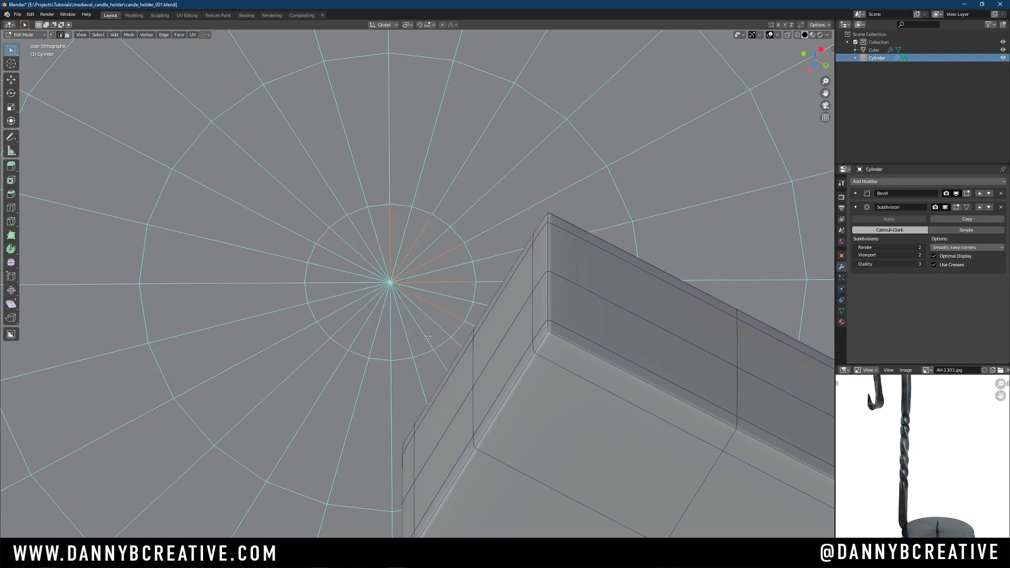
shift+click(342, 311)
shift+click(340, 276)
key(ctrl+x)
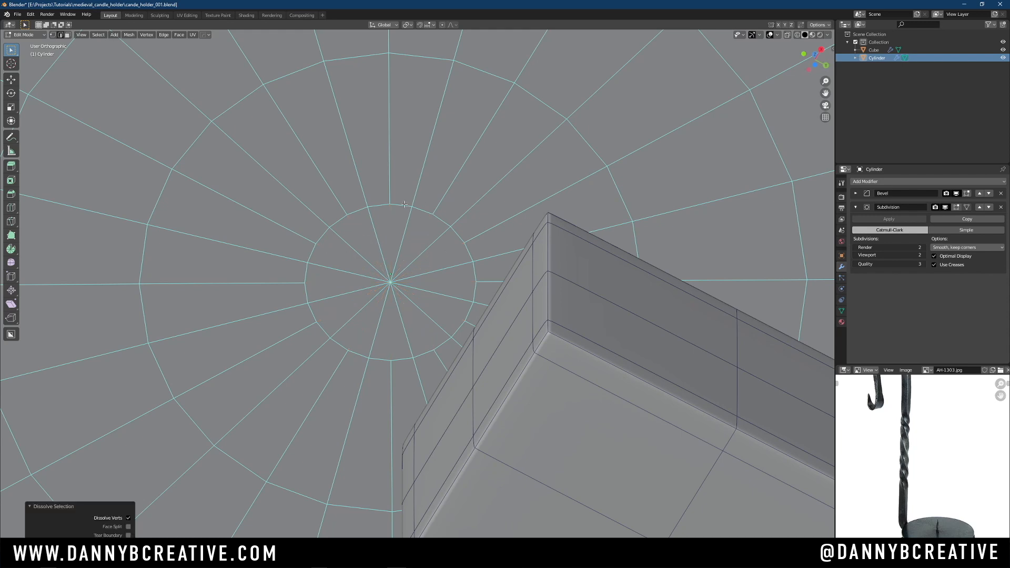
key(ctrl+Tab)
click(465, 216)
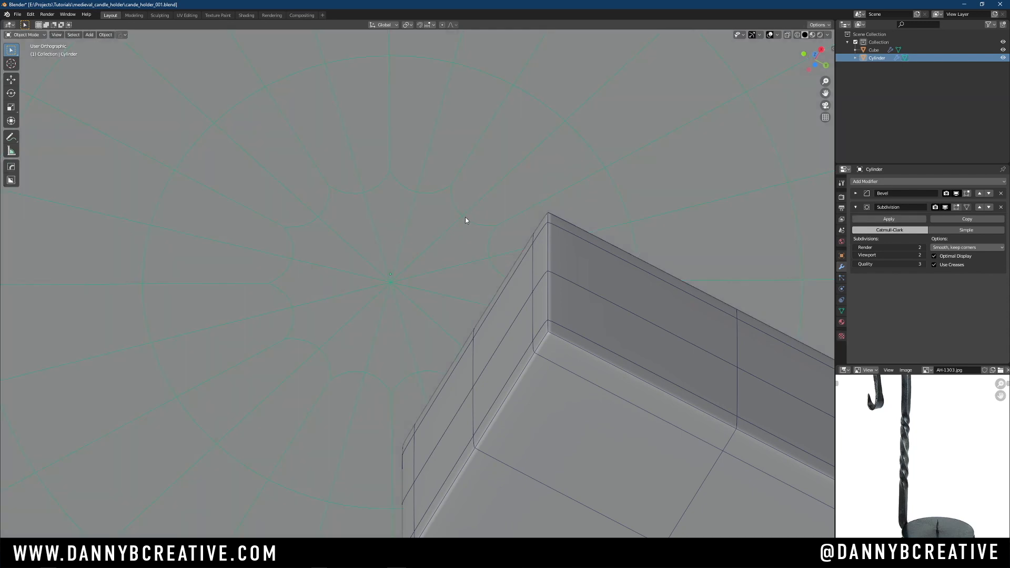
Poke the small centre face on the disc's top into triangles meeting at its centre
middle_drag(457, 226, 499, 368)
key(Tab)
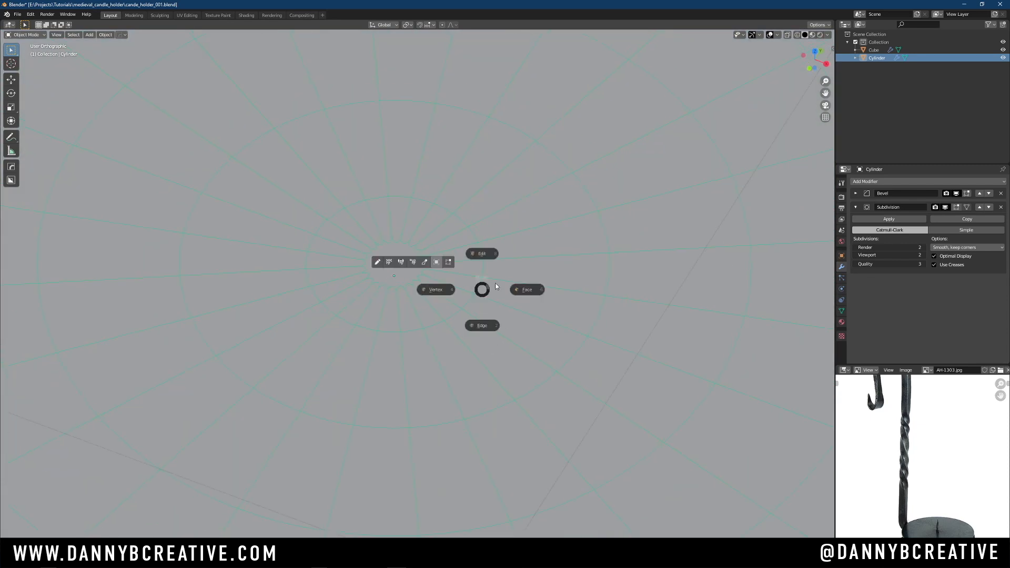
click(518, 287)
scroll(401, 260, up, 5)
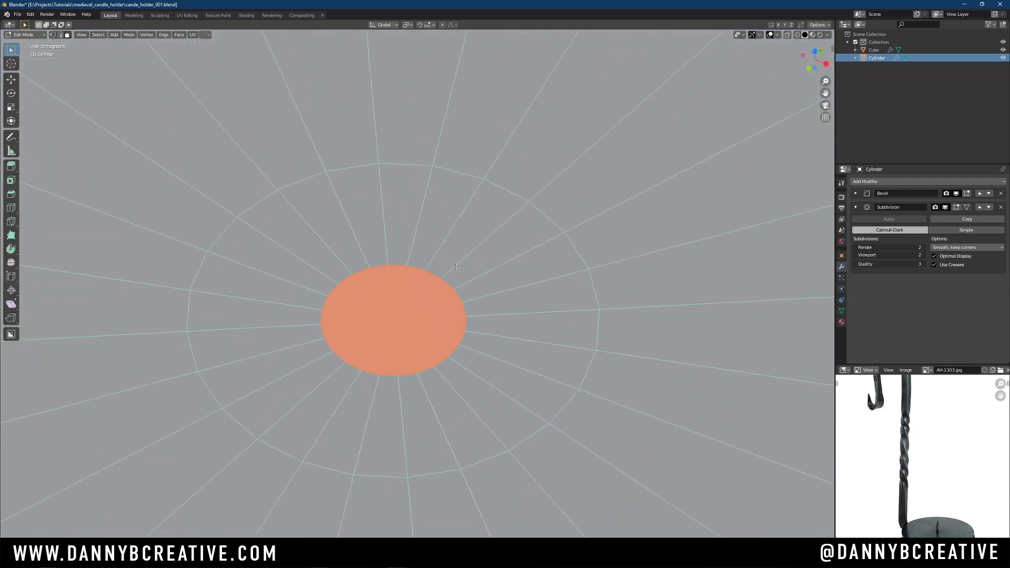
key(ctrl+Tab)
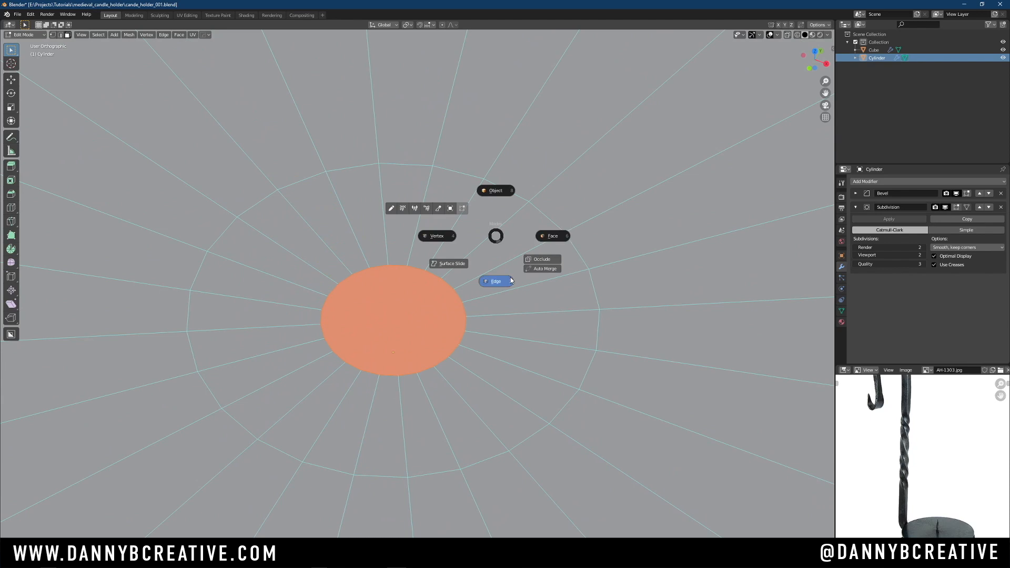
click(547, 238)
right_click(389, 302)
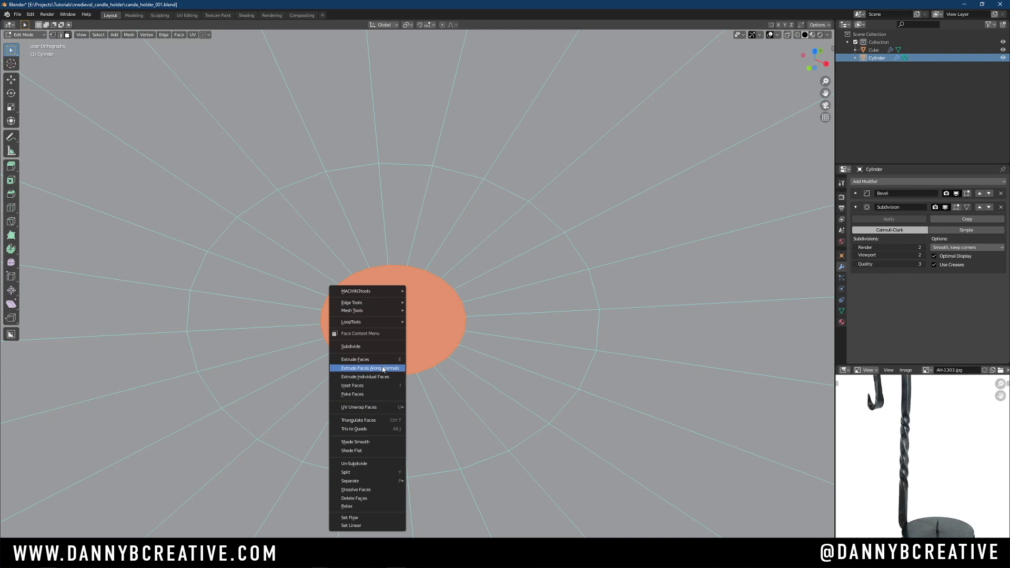
click(368, 393)
Dissolve every second spoke edge inside the centre circle on the disc's top
key(ctrl+Tab)
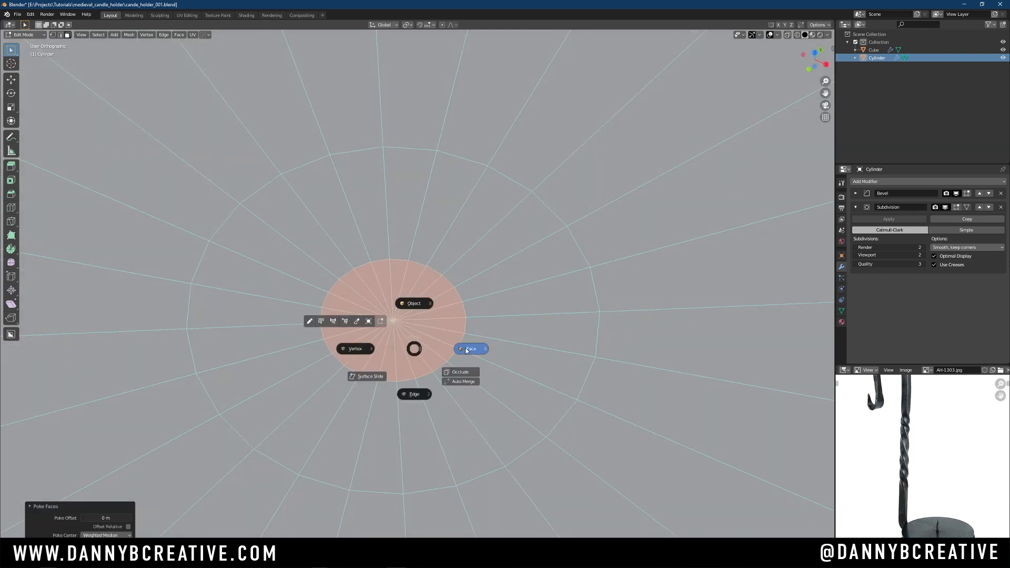
click(414, 393)
click(406, 280)
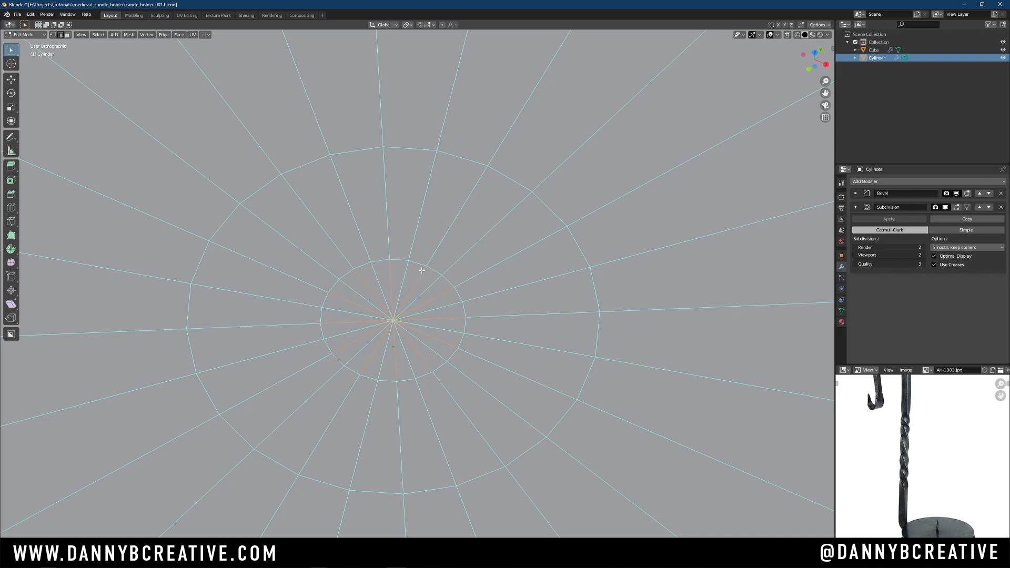
key(ctrl+x)
middle_drag(421, 270, 437, 330)
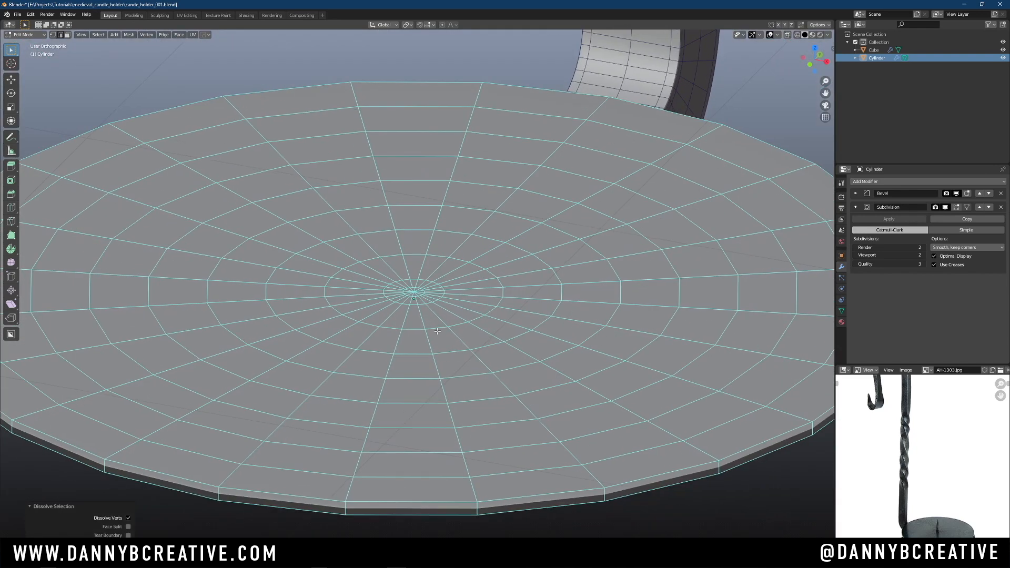
Frame the plate and its candle spike in the reference image
scroll(437, 331, down, 3)
middle_drag(964, 501, 988, 398)
scroll(950, 399, up, 4)
ctrl+middle_drag(957, 447, 957, 413)
ctrl+middle_drag(507, 184, 508, 181)
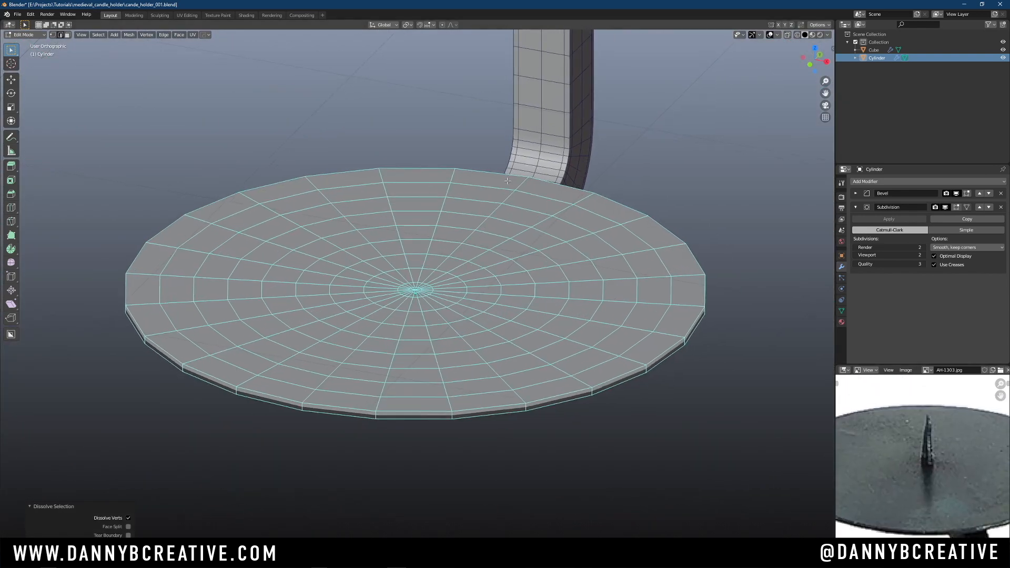
Select the faces of the innermost circle on the disc's top and extrude them along normals with an offset of -1.27 m
scroll(427, 268, up, 8)
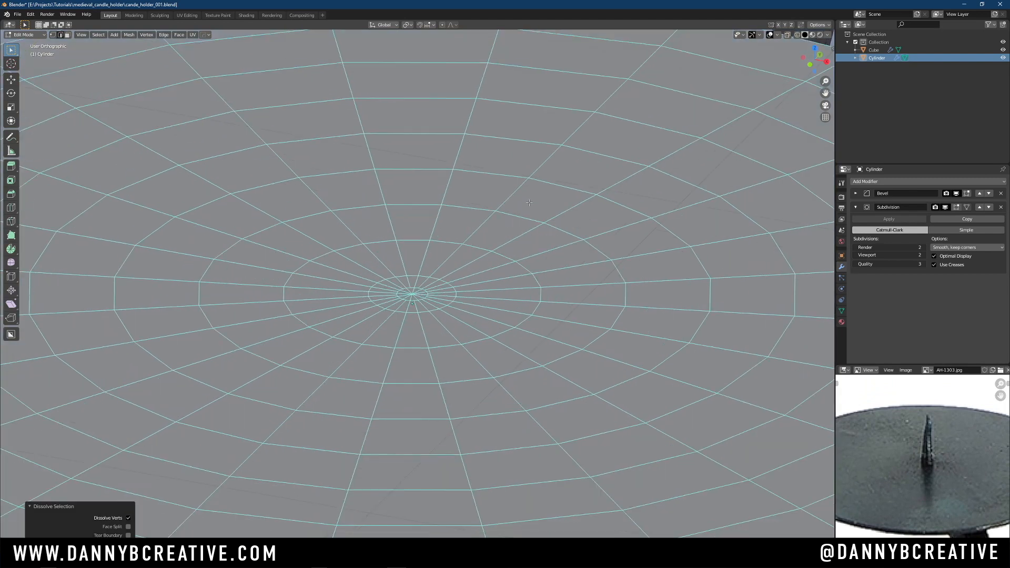
key(Tab)
click(539, 251)
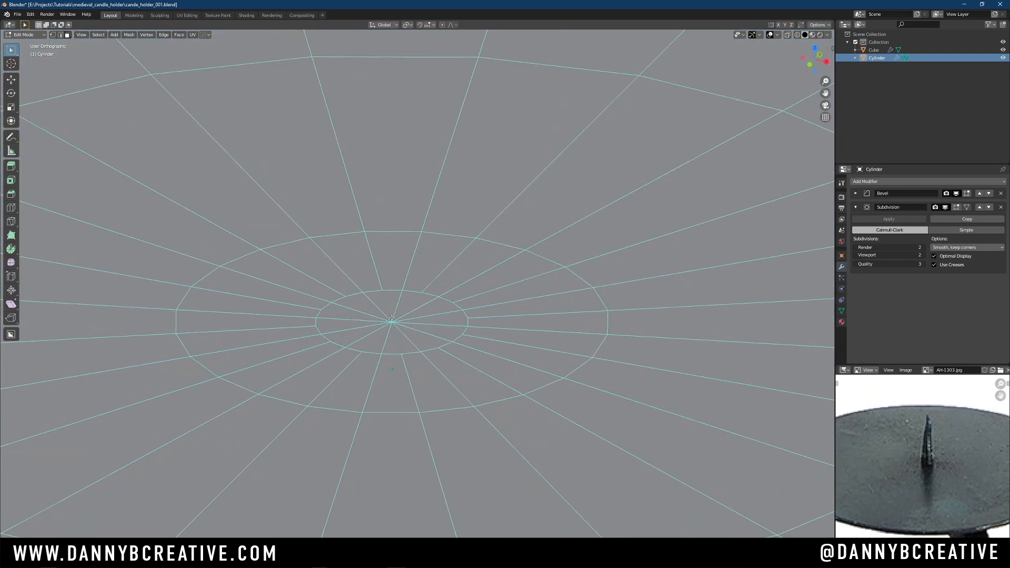
click(391, 331)
scroll(420, 316, down, 6)
scroll(470, 322, down, 5)
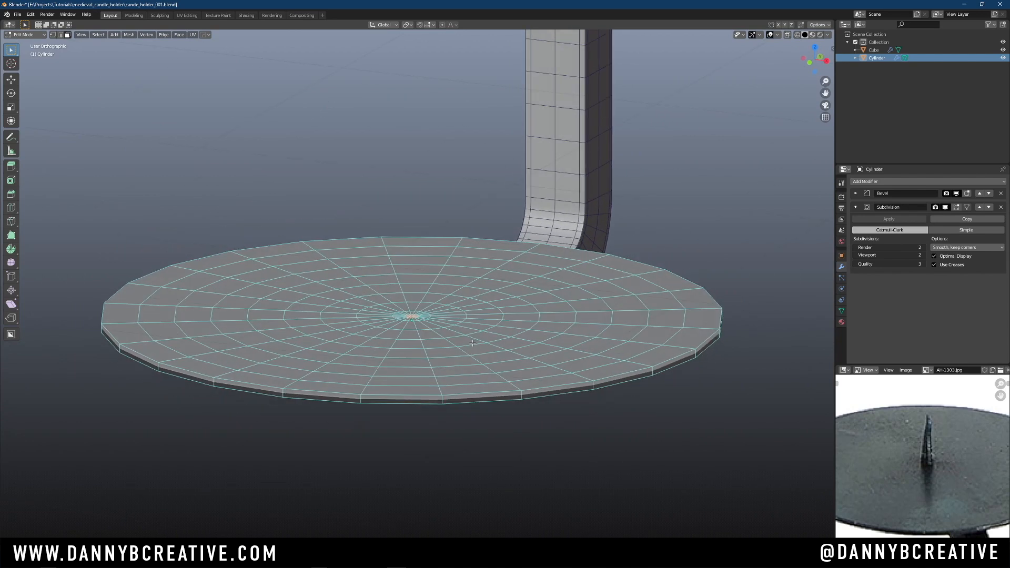
key(alt+e)
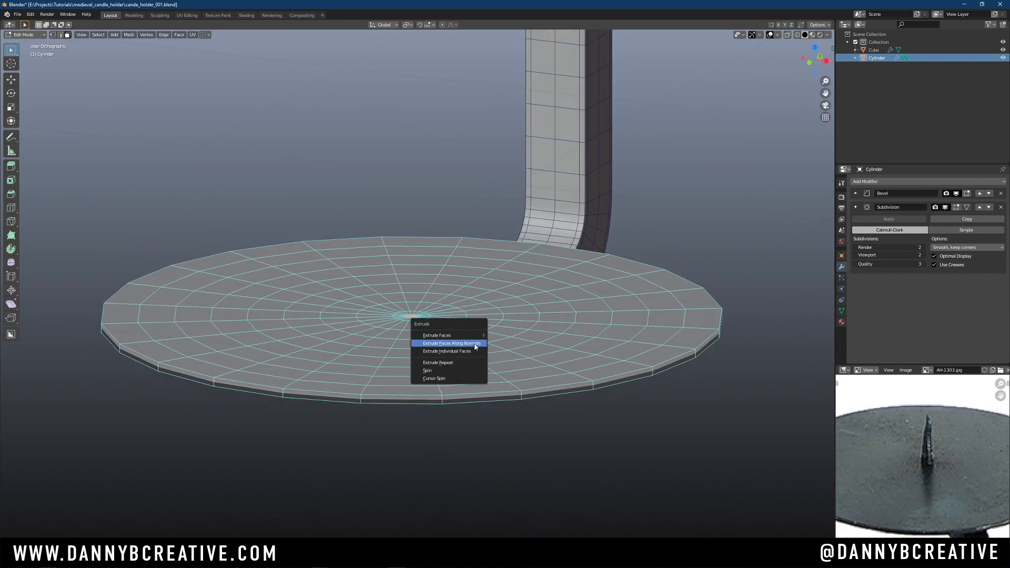
click(475, 345)
click(754, 114)
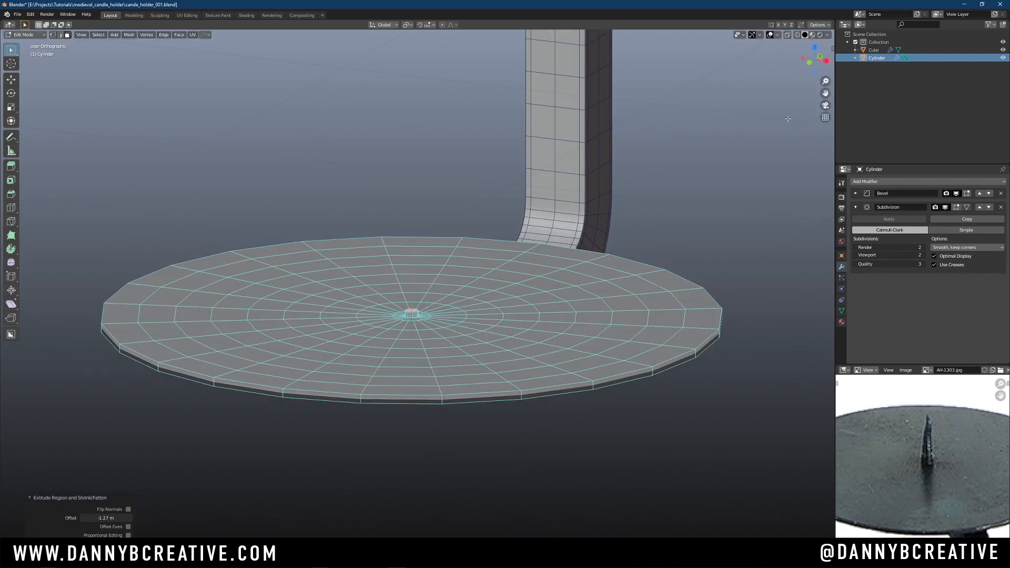
Raise the top faces of the small centre stub 0.19029 m along Z to form a tall pin
scroll(459, 311, up, 4)
key(e)
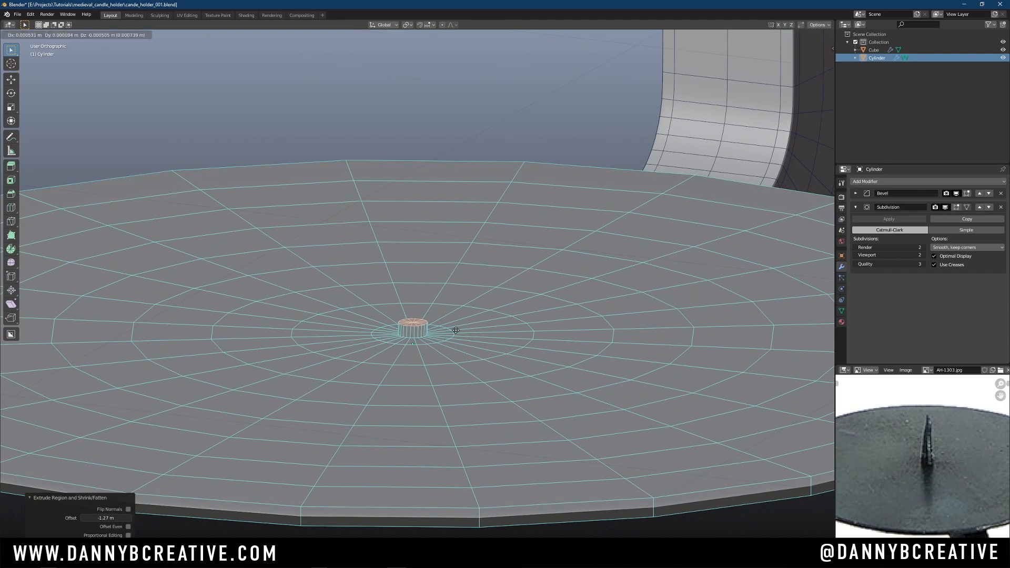
click(523, 192)
middle_drag(481, 223, 468, 255)
scroll(468, 255, up, 3)
shift+middle_drag(492, 175, 505, 278)
Scale the pin's top faces to 0.130 to taper it into a spike, finishing in object mode
key(s)
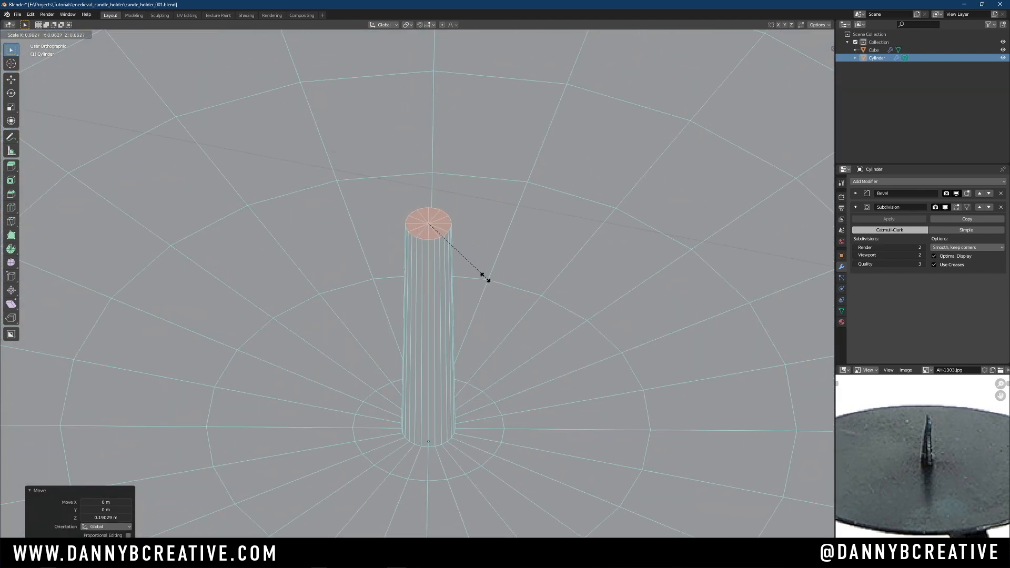
click(440, 220)
ctrl+middle_drag(481, 185, 506, 357)
middle_drag(489, 339, 478, 307)
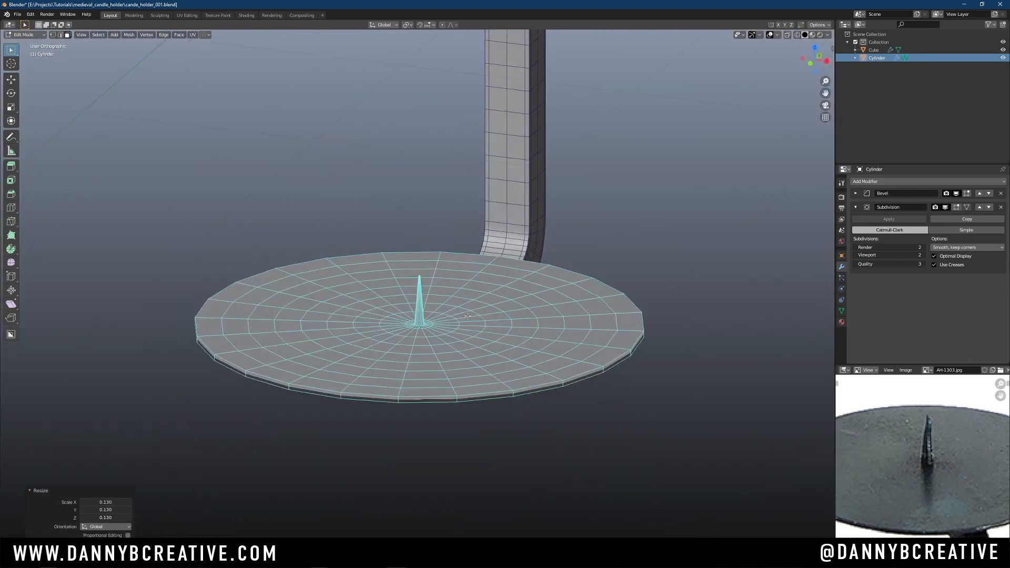
right_drag(478, 307, 489, 263)
middle_drag(477, 268, 463, 279)
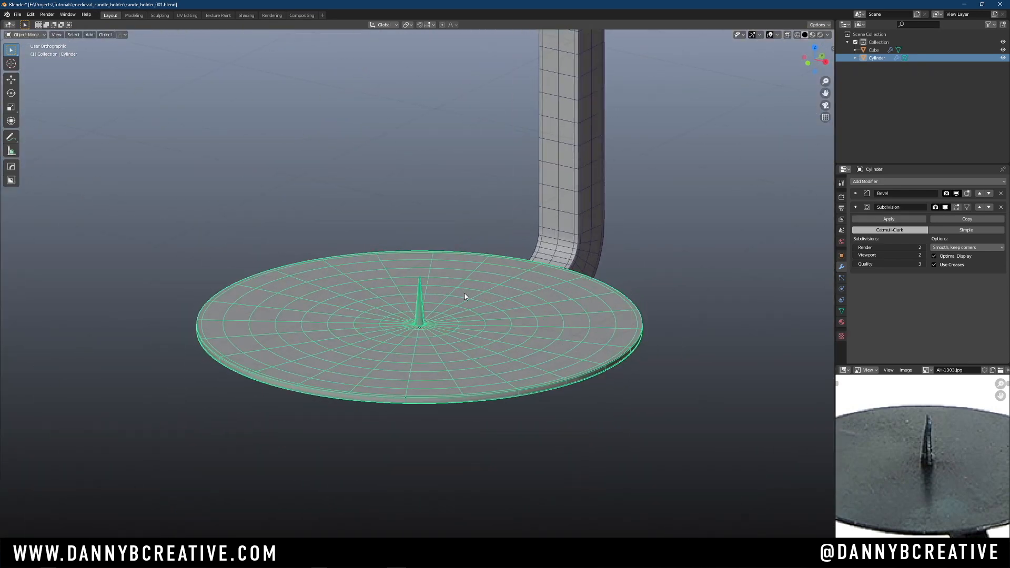
Hide the wireframe display and deselect the disc to inspect the spike's smooth shape
right_click(464, 292)
click(399, 313)
middle_drag(399, 315, 400, 227)
click(449, 244)
middle_drag(404, 230, 469, 338)
scroll(418, 236, up, 5)
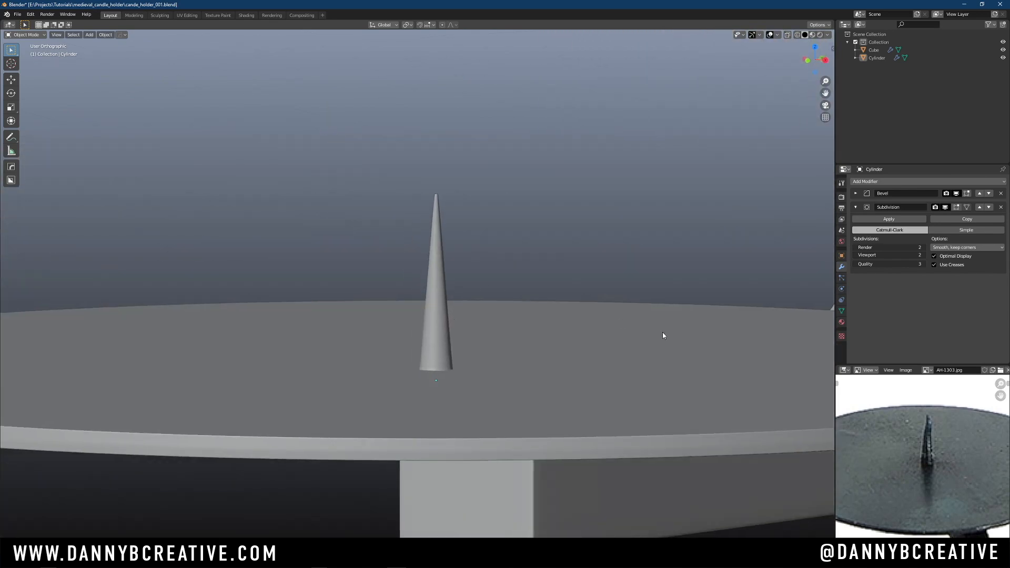
Add nine evenly spaced loop cuts along the height of the spike, without sliding them
scroll(951, 419, up, 2)
key(Tab)
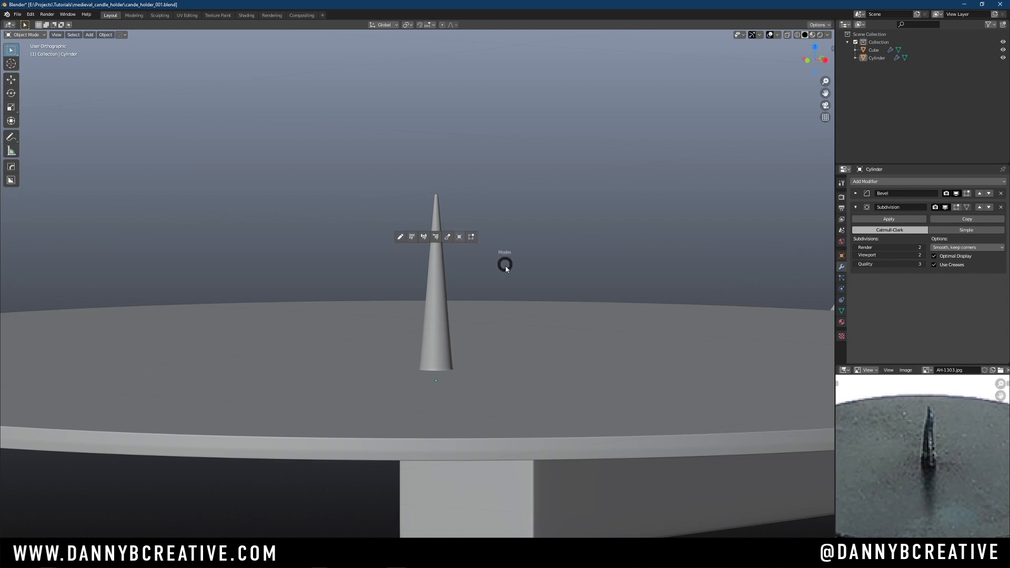
click(550, 265)
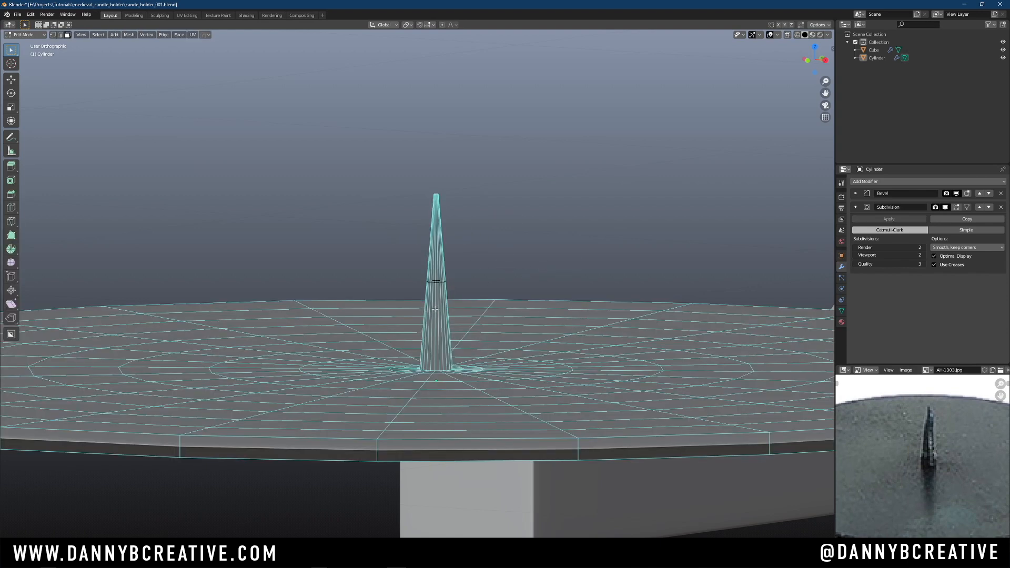
scroll(433, 312, up, 8)
click(437, 303)
right_click(437, 302)
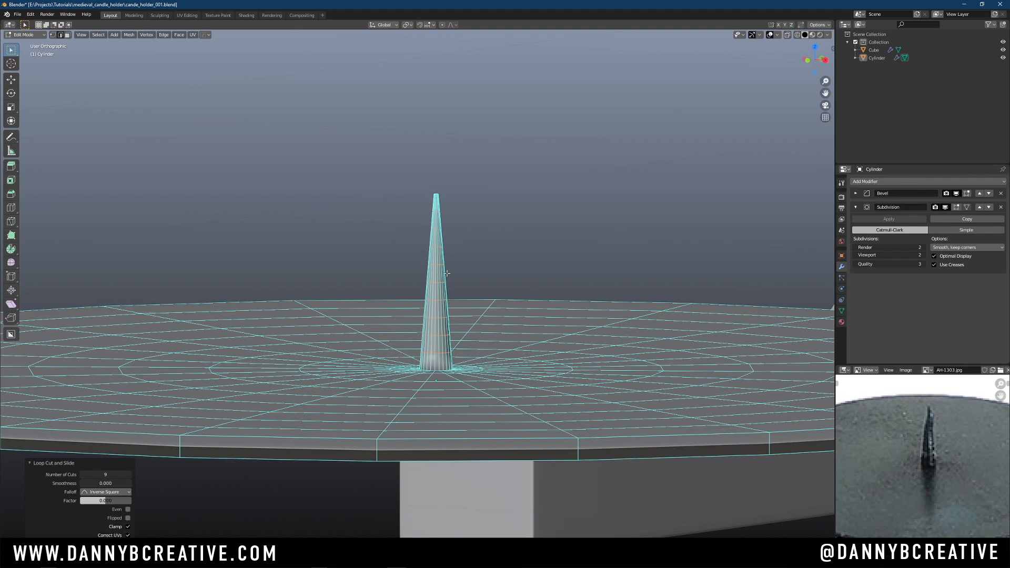
Scale the edge loop around the middle of the spike slightly to break up its even taper
middle_drag(447, 273, 463, 289)
scroll(489, 232, up, 2)
shift+middle_drag(489, 231, 430, 275)
scroll(430, 275, up, 2)
key(Tab)
click(402, 331)
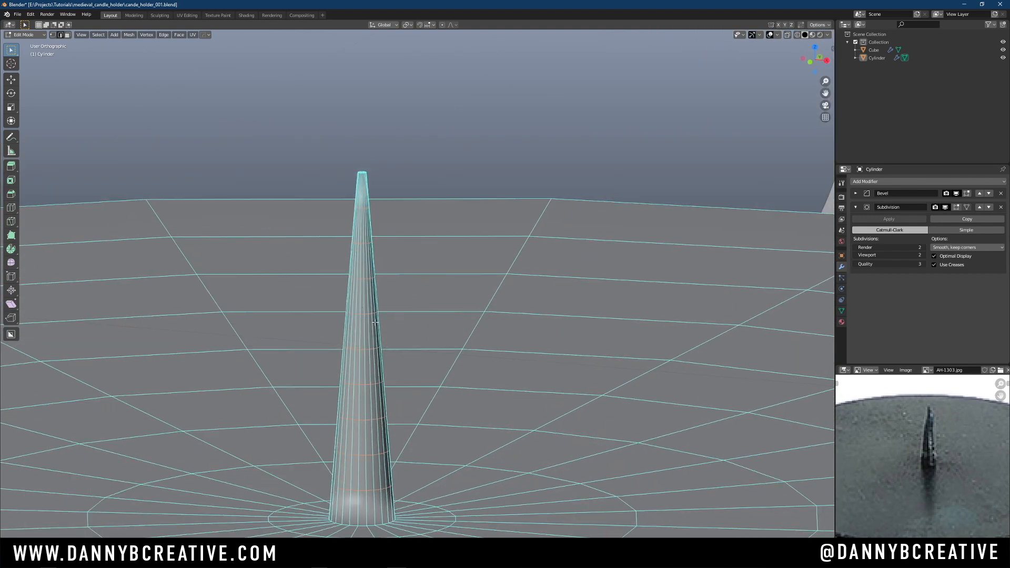
alt+click(367, 314)
key(s)
click(396, 301)
Shift an edge loop in the upper part of the spike slightly sideways to bend it
alt+click(369, 244)
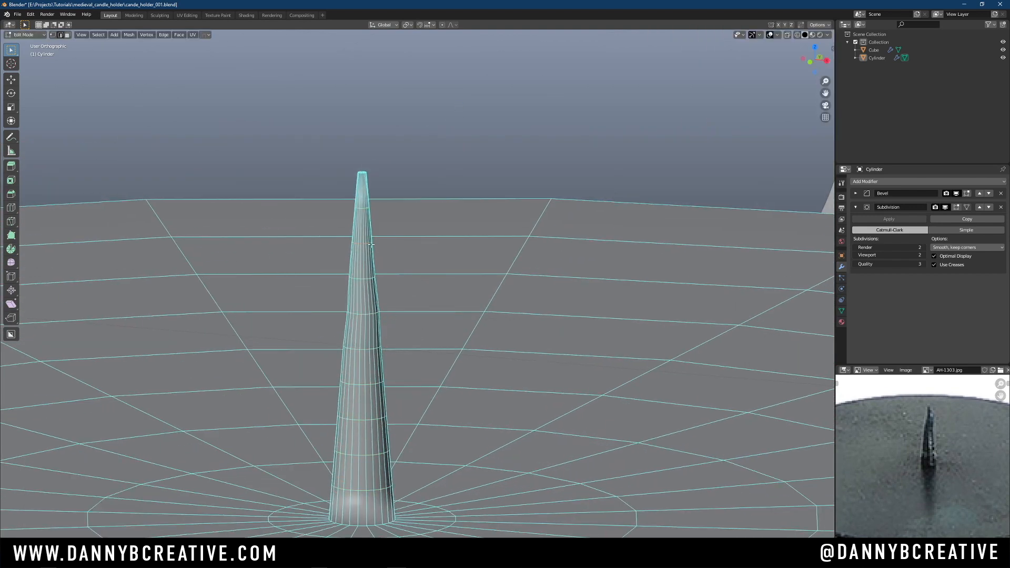
key(g)
click(388, 246)
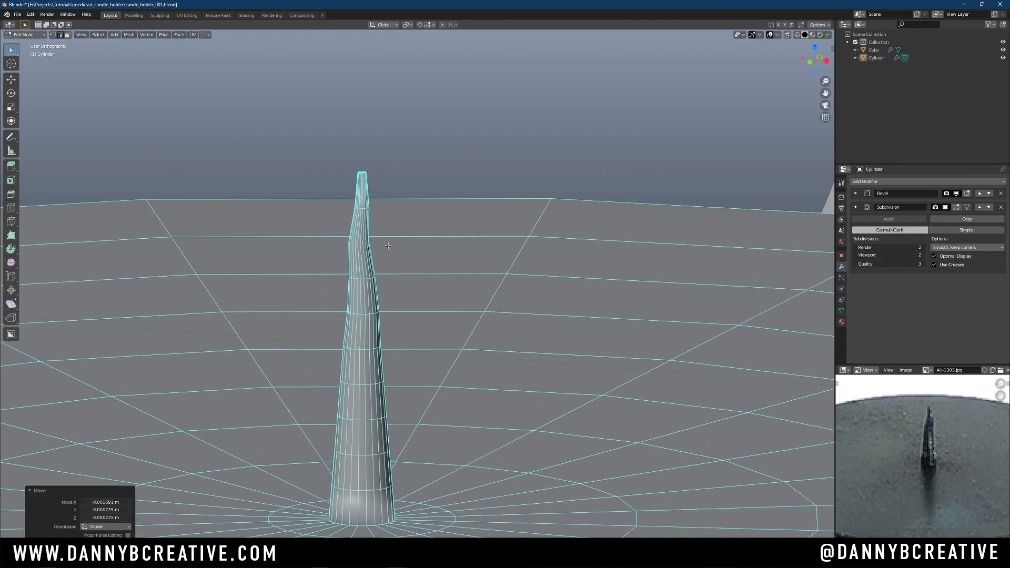
Rotate the ring at the spike's tip by 5.73° and nudge it sideways, finishing in object mode
alt+click(357, 169)
key(g)
click(400, 188)
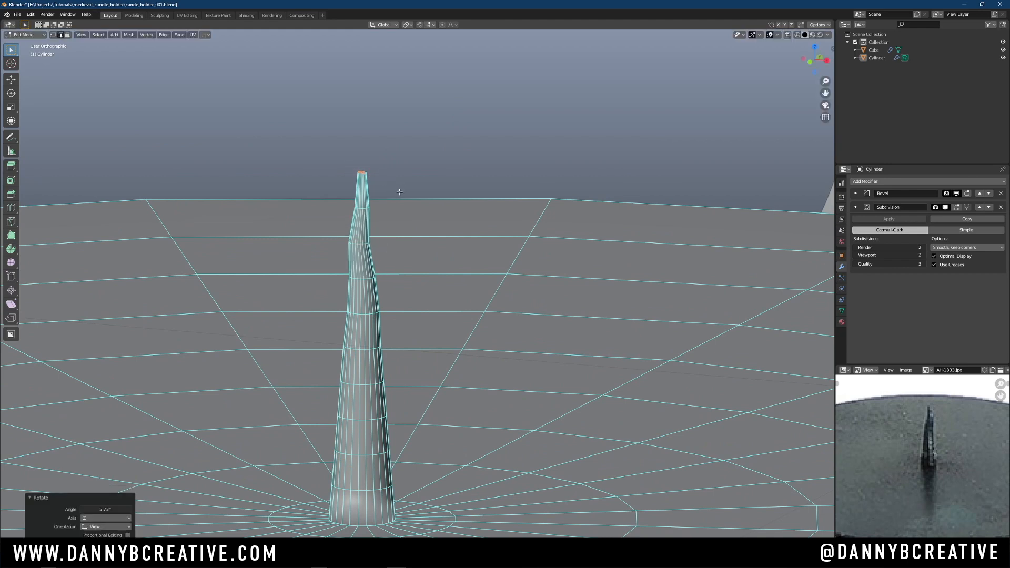
key(g)
click(401, 190)
key(Tab)
click(426, 136)
With see-through display from another side, rotate the spike's tip ring 7.66°, nudge it, and return to object mode
middle_drag(420, 157, 370, 191)
key(Tab)
key(alt+z)
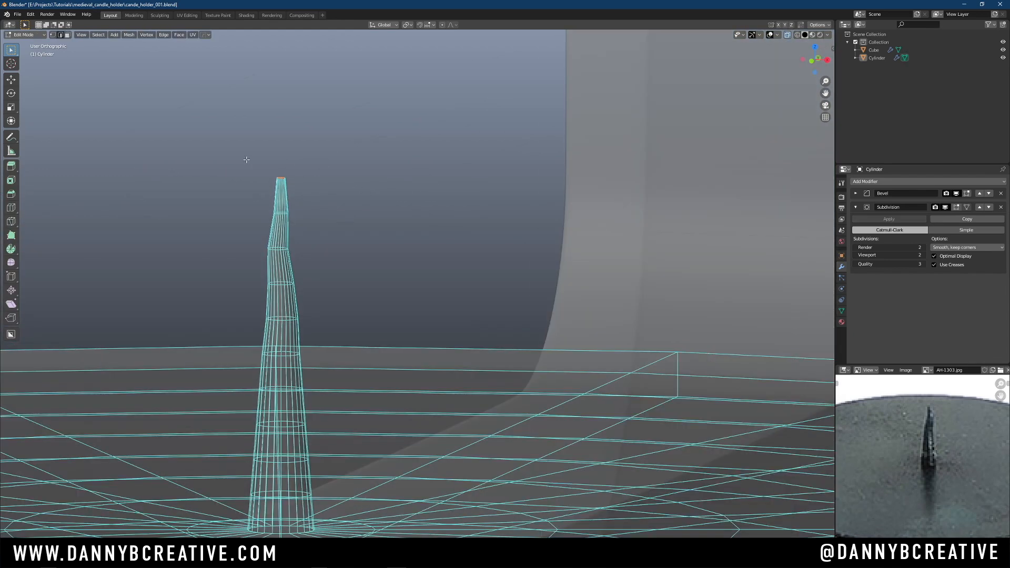
key(r)
click(334, 200)
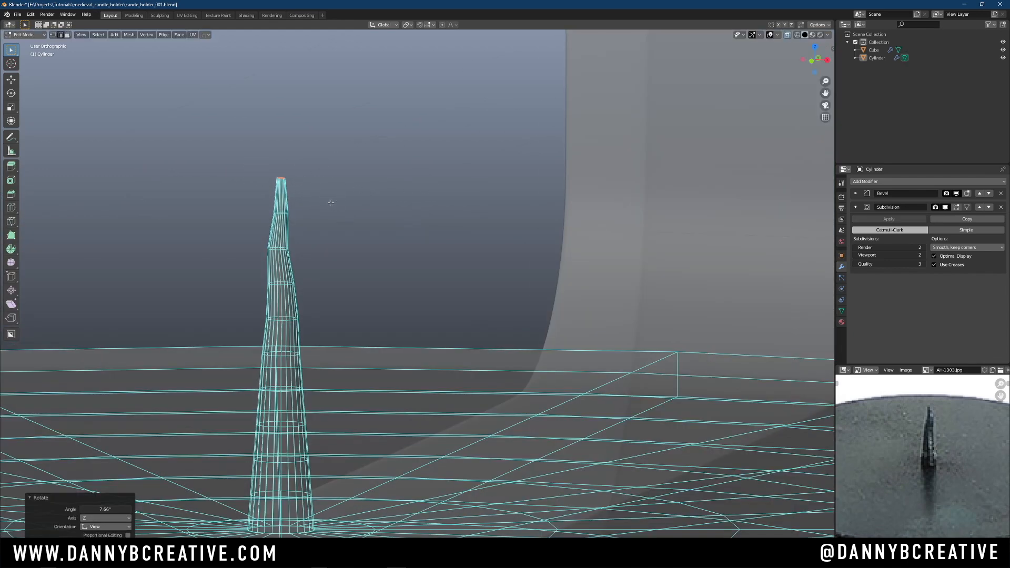
key(g)
click(336, 198)
key(Tab)
click(356, 149)
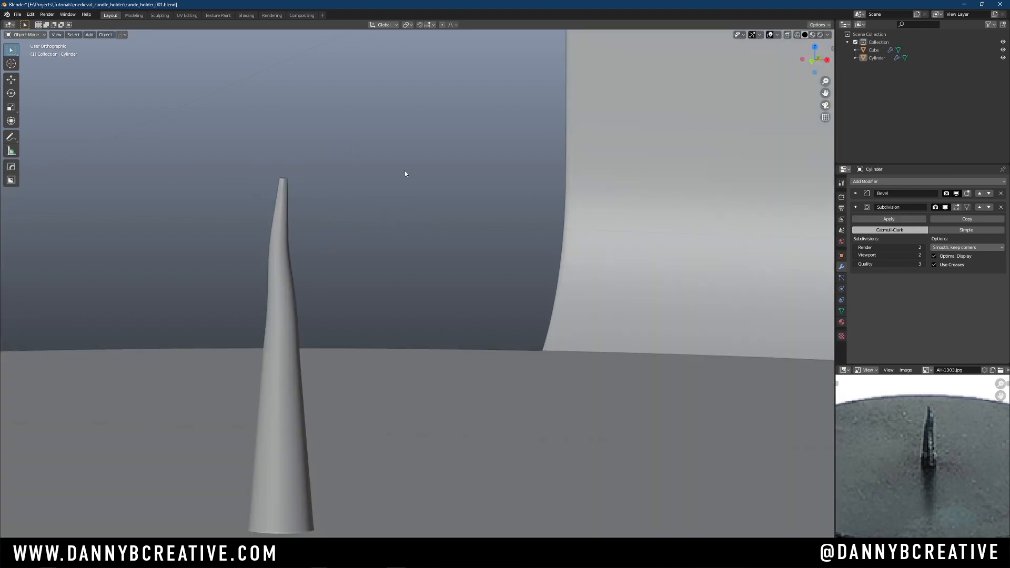
Examine the bent spike in proportion to the plate and the twisted arm from several angles
scroll(379, 221, down, 8)
middle_drag(408, 268, 428, 289)
scroll(429, 347, up, 5)
shift+middle_drag(429, 355, 406, 246)
ctrl+middle_drag(407, 246, 412, 337)
shift+middle_drag(383, 285, 488, 315)
ctrl+middle_drag(462, 262, 518, 179)
middle_drag(418, 329, 457, 280)
Save the file and widen the reference image to show the legs beneath the plate
key(ctrl+s)
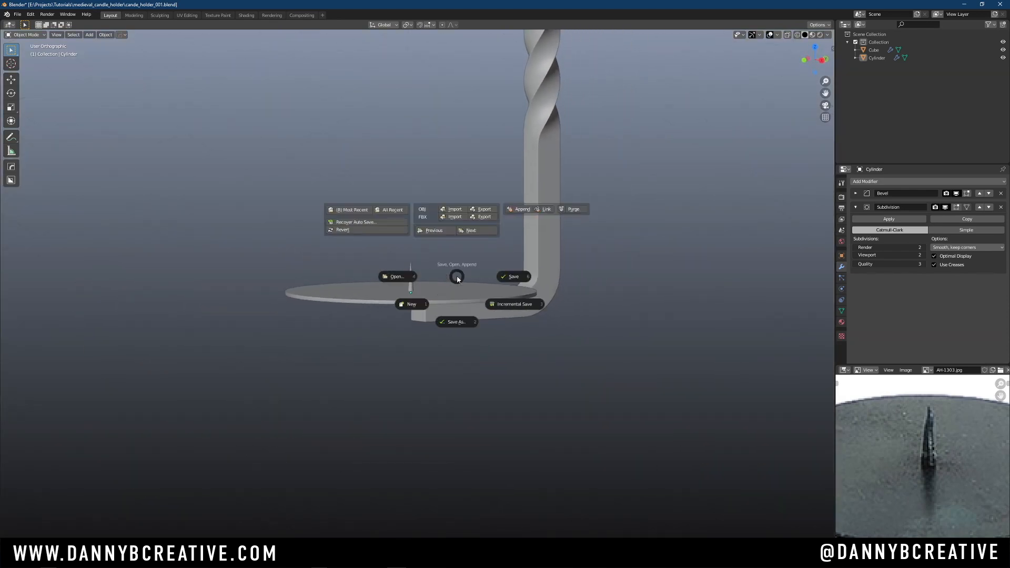
key(s)
scroll(897, 394, down, 5)
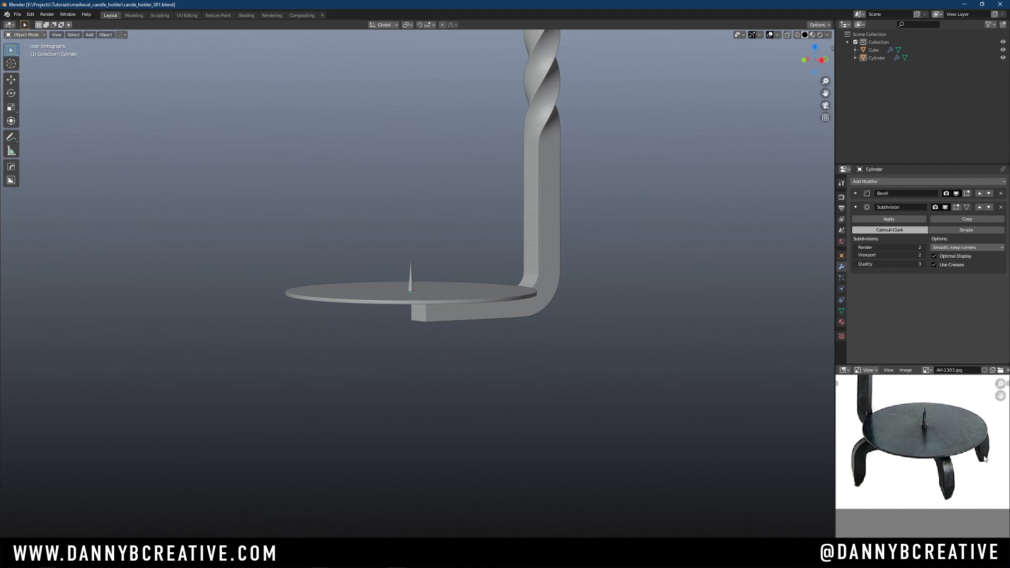
Switch from editing the plate to editing the holder arm in face selection mode
scroll(428, 313, up, 4)
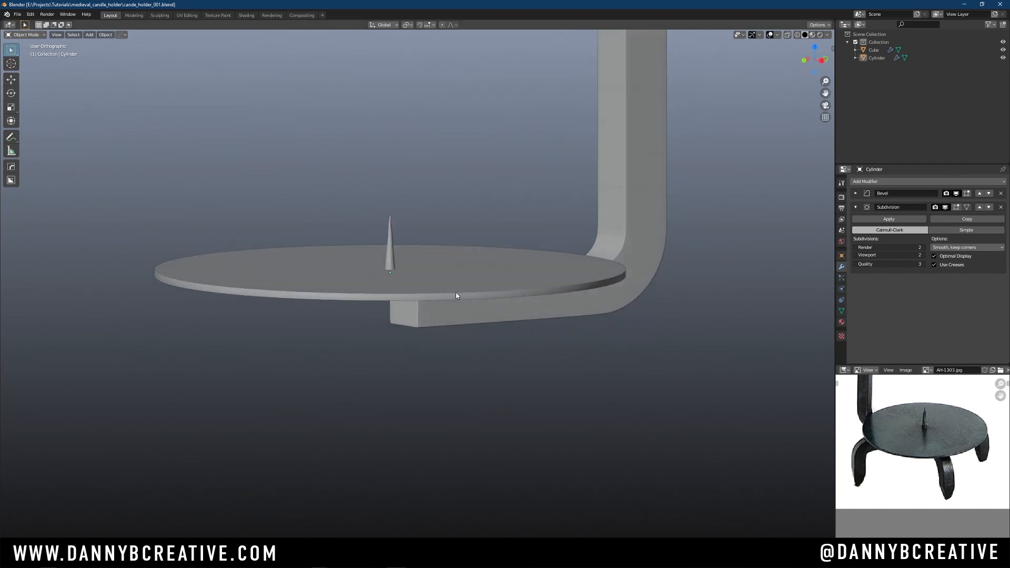
key(ctrl+Tab)
click(522, 299)
key(Tab)
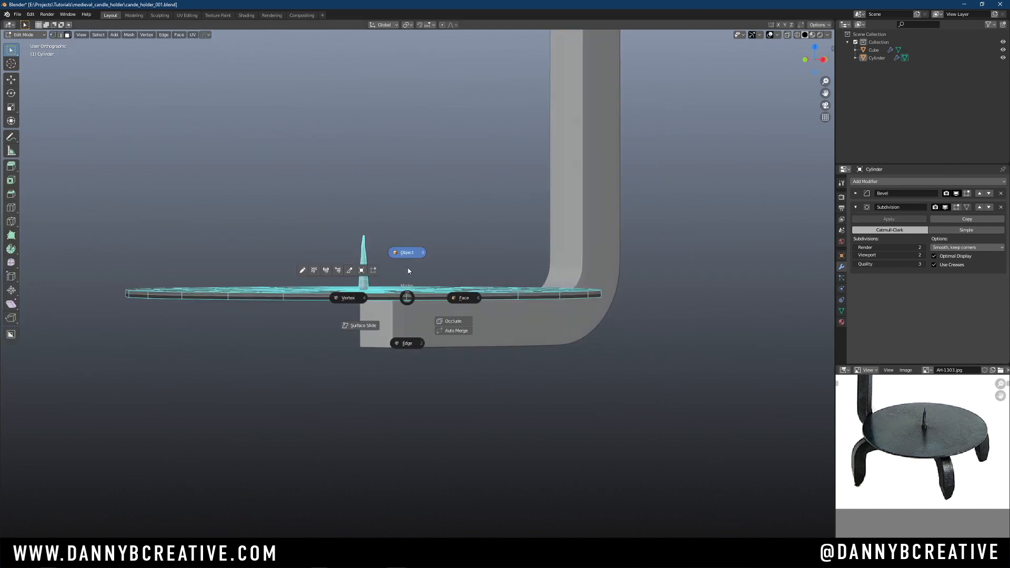
click(408, 259)
click(428, 326)
key(Tab)
click(473, 322)
Duplicate the arm's end faces under the plate in place and separate the copy by selection into its own object
shift+middle_drag(378, 324, 411, 291)
ctrl+middle_drag(410, 291, 404, 239)
middle_drag(397, 290, 391, 293)
drag(388, 327, 389, 326)
scroll(411, 310, down, 2)
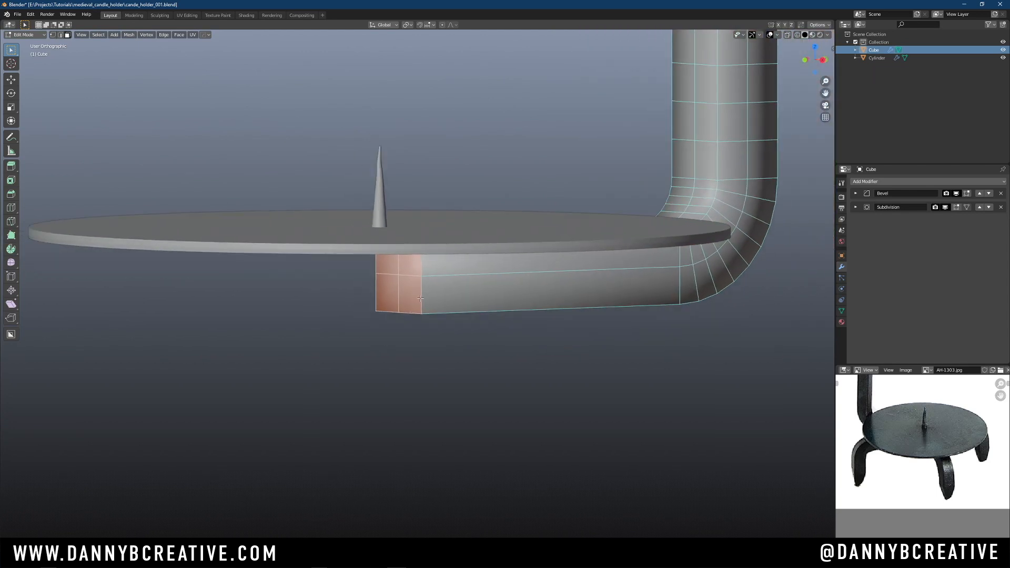
scroll(437, 283, down, 1)
key(shift+d)
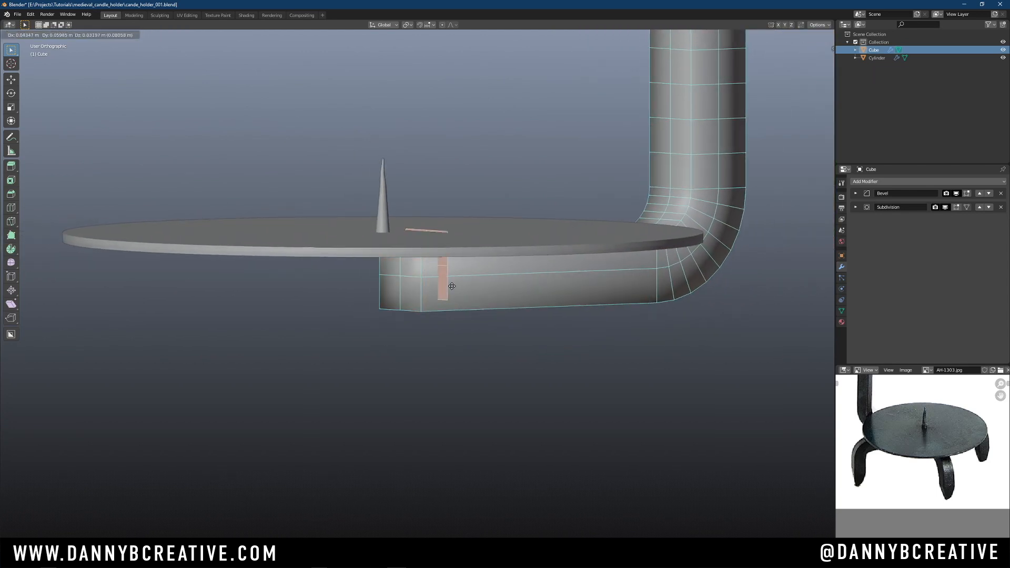
right_click(447, 286)
key(p)
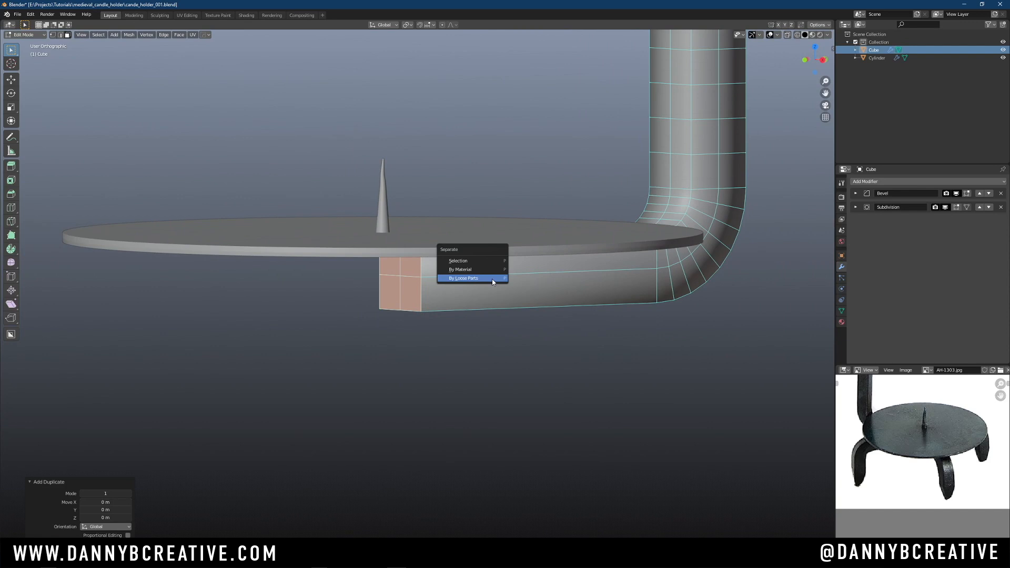
click(485, 262)
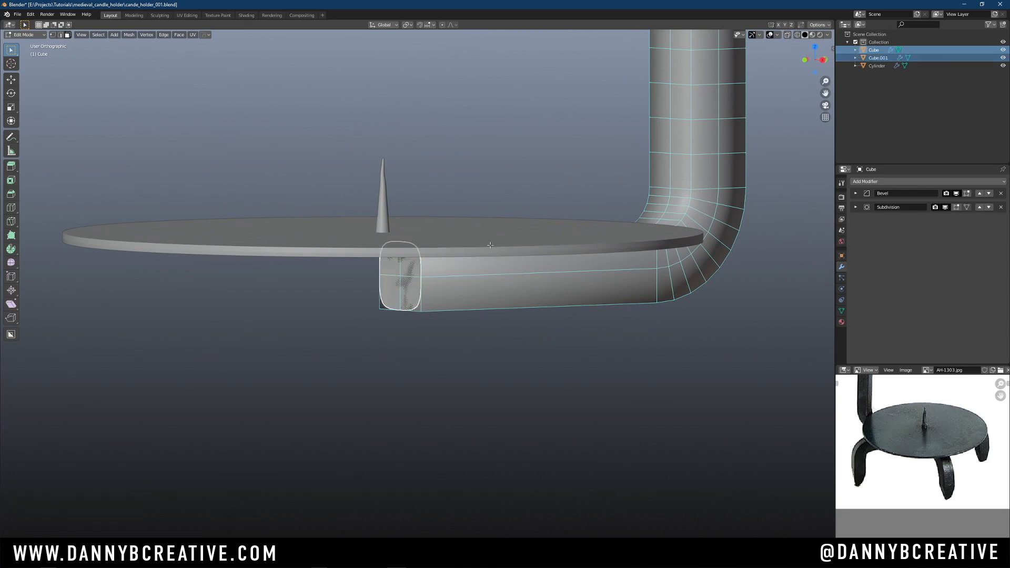
Leave the arm and start editing the separated end-face piece
key(Tab)
click(408, 289)
middle_drag(408, 289, 429, 299)
key(Tab)
click(446, 220)
click(414, 281)
key(r)
key(y)
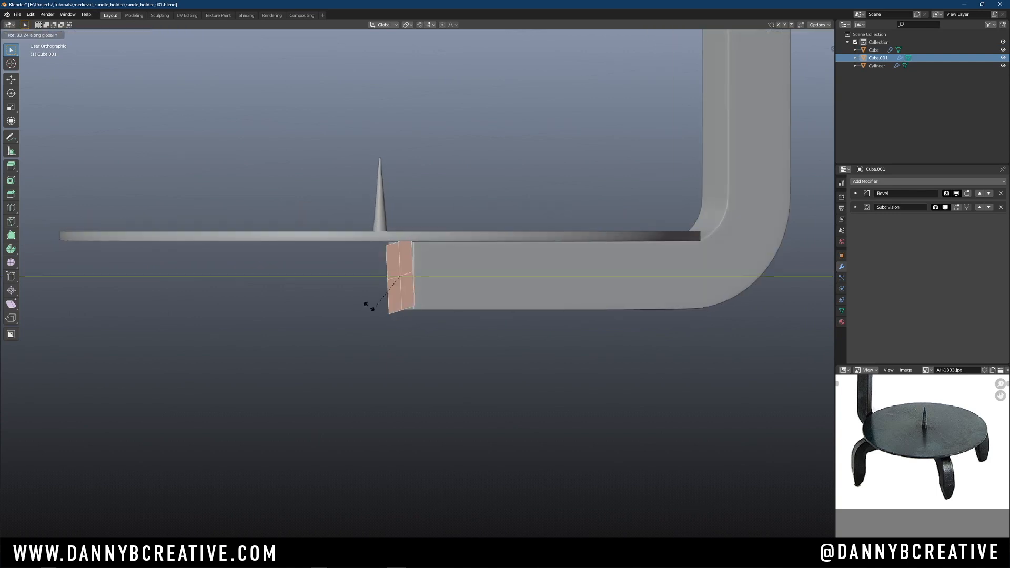
right_click(377, 290)
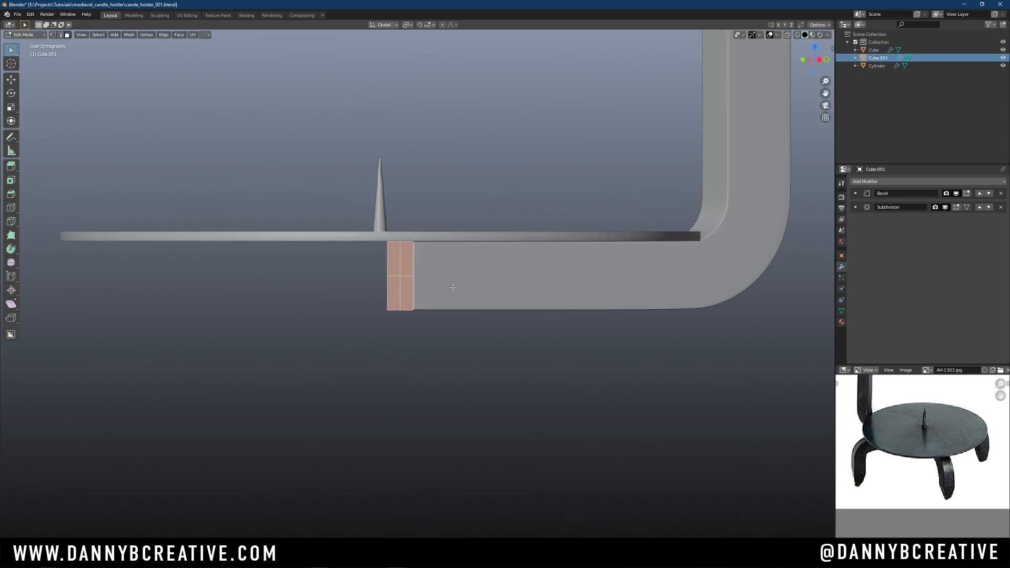
Extrude the separated faces -0.47261 m along Y to form a horizontal bar under the plate
key(e)
key(y)
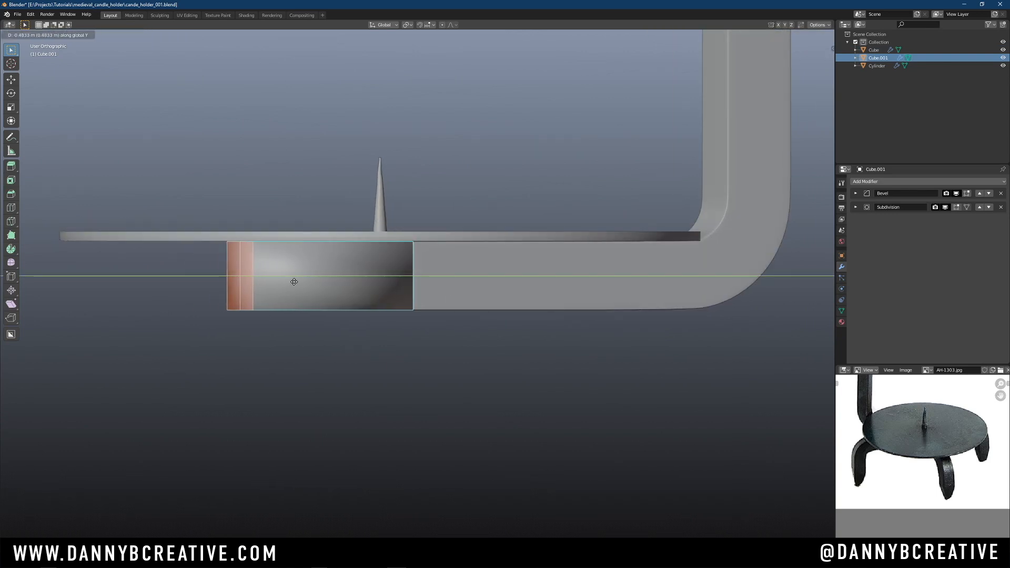
click(293, 283)
In the right side view, spin the bar's end faces about 96° downward around the X axis to form a bend
key(KP_3)
ctrl+middle_drag(404, 266, 453, 305)
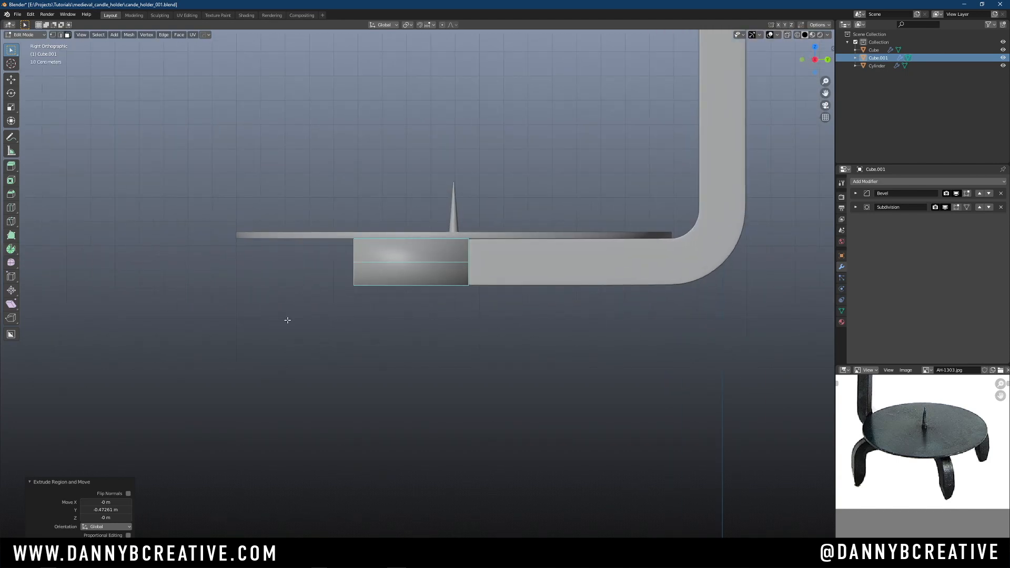
click(12, 250)
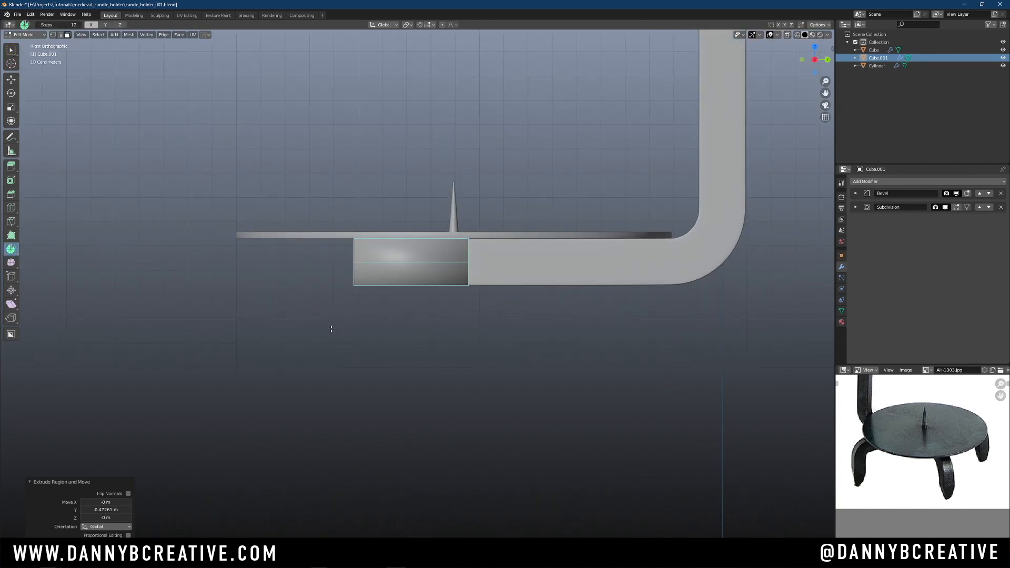
drag(281, 279, 278, 397)
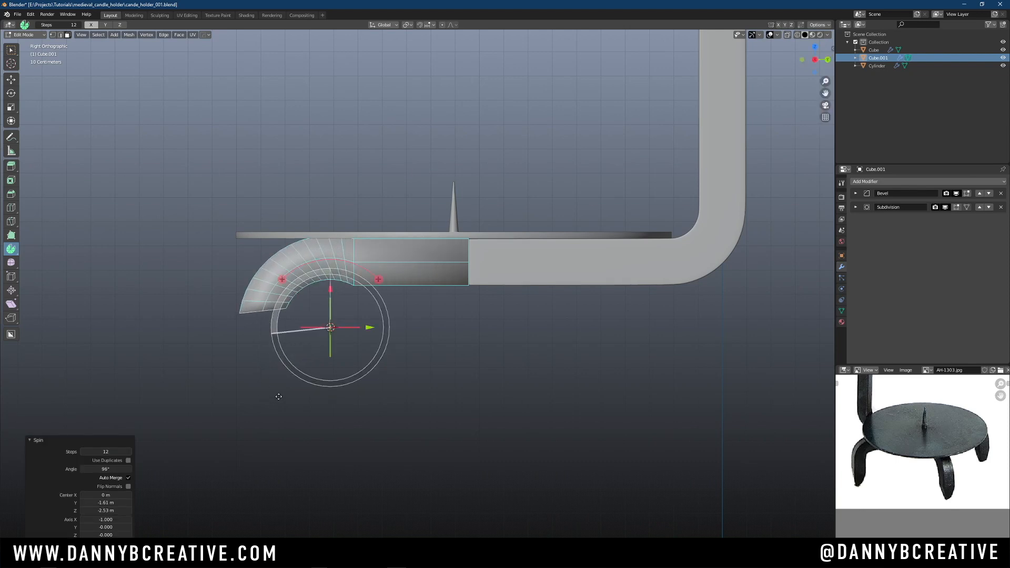
Set the number of spin steps in the bend to 6
click(82, 453)
click(83, 453)
click(83, 452)
click(83, 452)
click(83, 452)
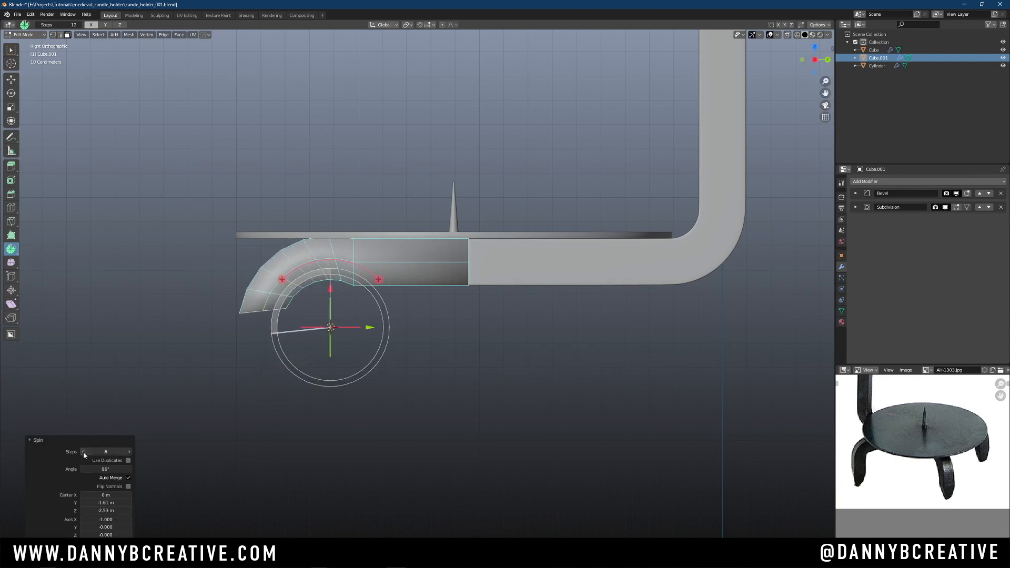
click(83, 453)
click(84, 452)
click(83, 453)
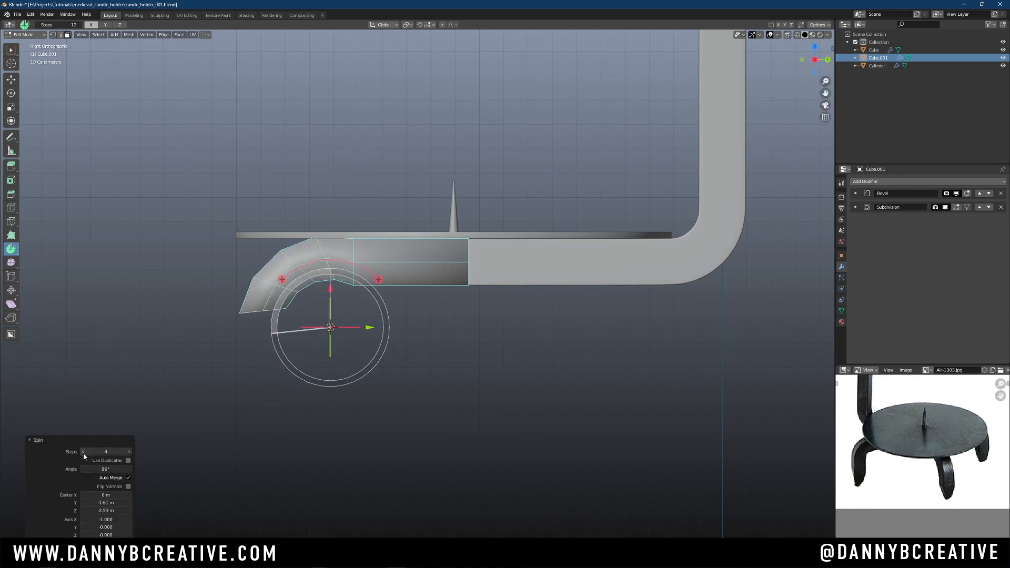
click(130, 452)
click(129, 453)
Move the spin centre to about Y -1.53 m, Z -2.44 m and set the spin angle to 90°, ending with the select tool
drag(369, 329, 387, 328)
drag(348, 289, 362, 268)
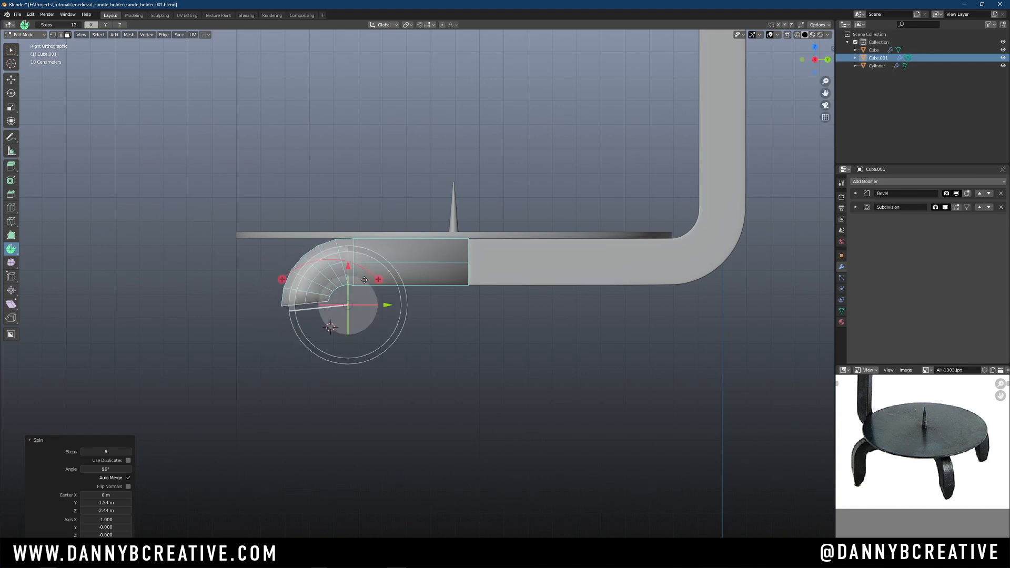
click(107, 468)
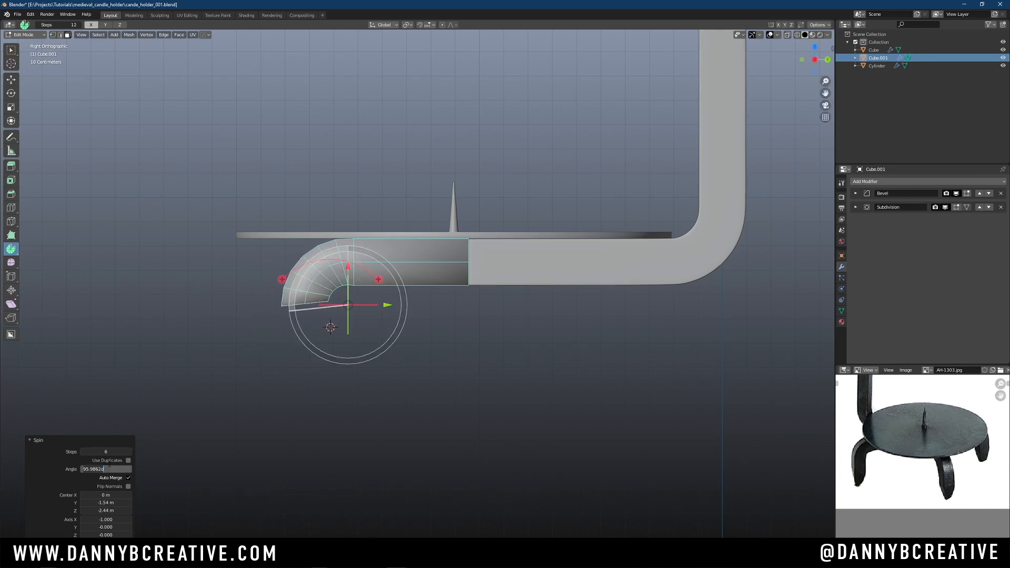
text(90)
key(Tab)
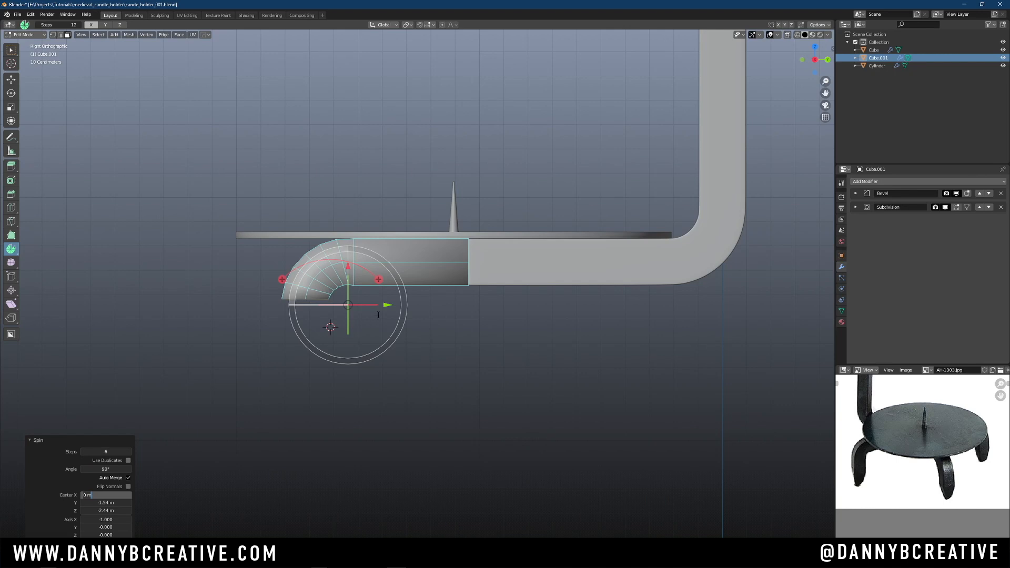
key(Return)
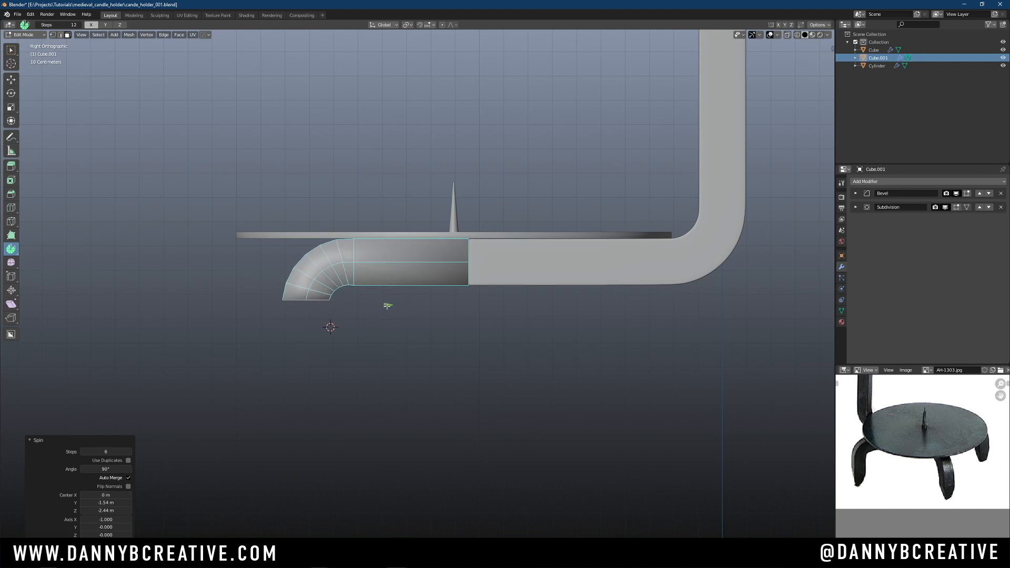
drag(386, 306, 391, 307)
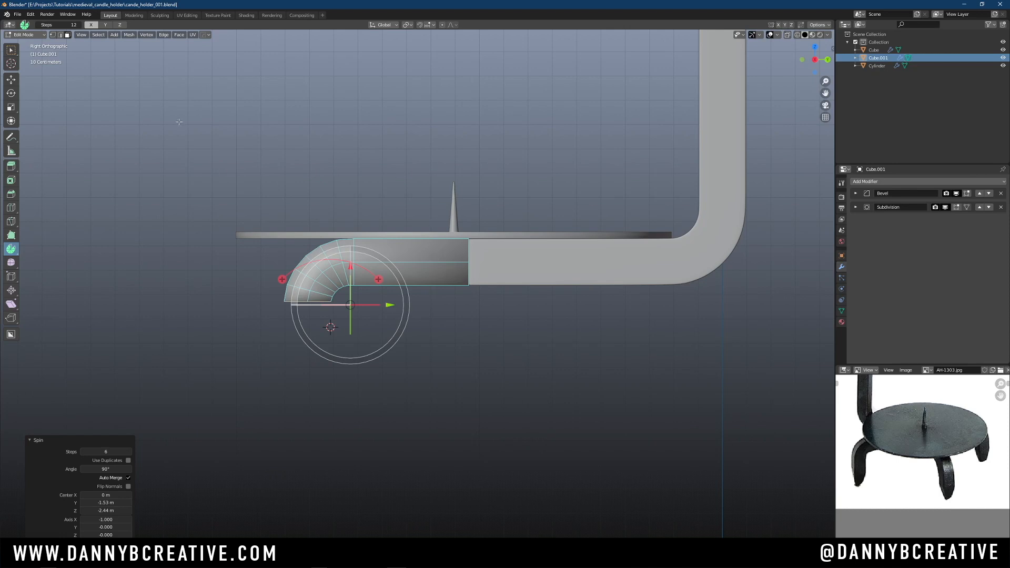
click(11, 51)
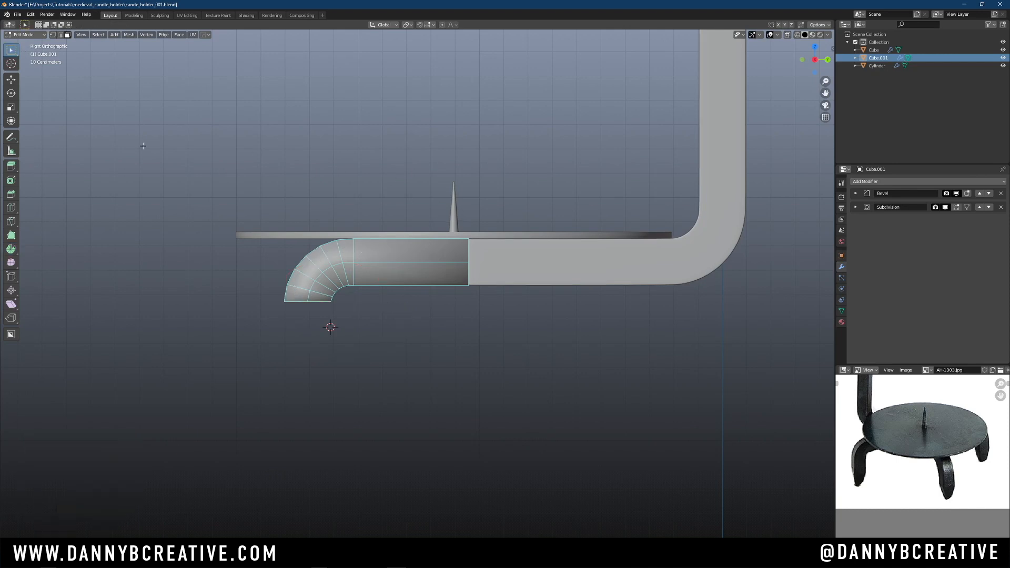
Extrude the bend's lower end faces along their normals with an offset of -0.363 m to form a vertical leg
middle_drag(391, 261, 337, 316)
click(337, 316)
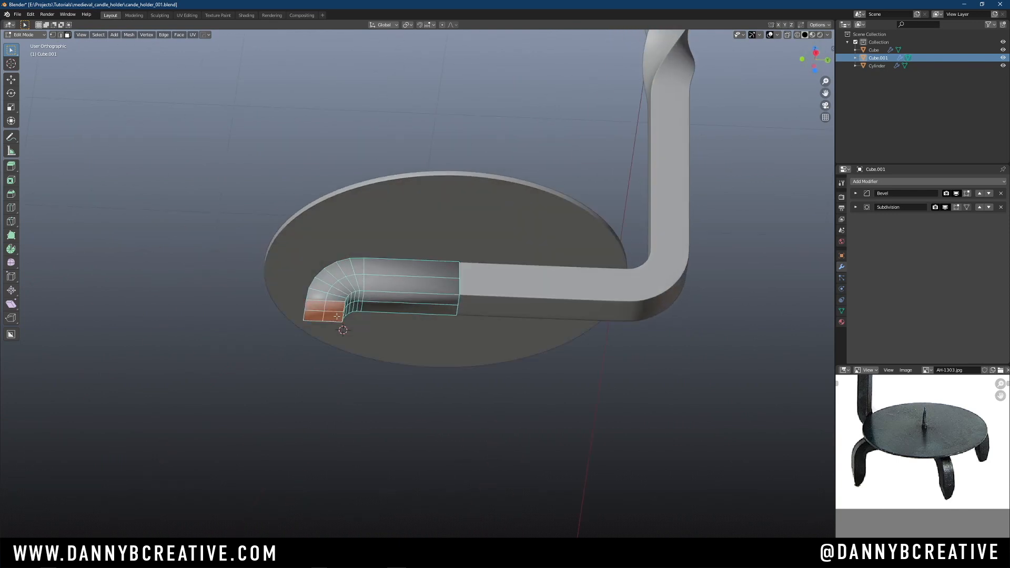
key(KP_3)
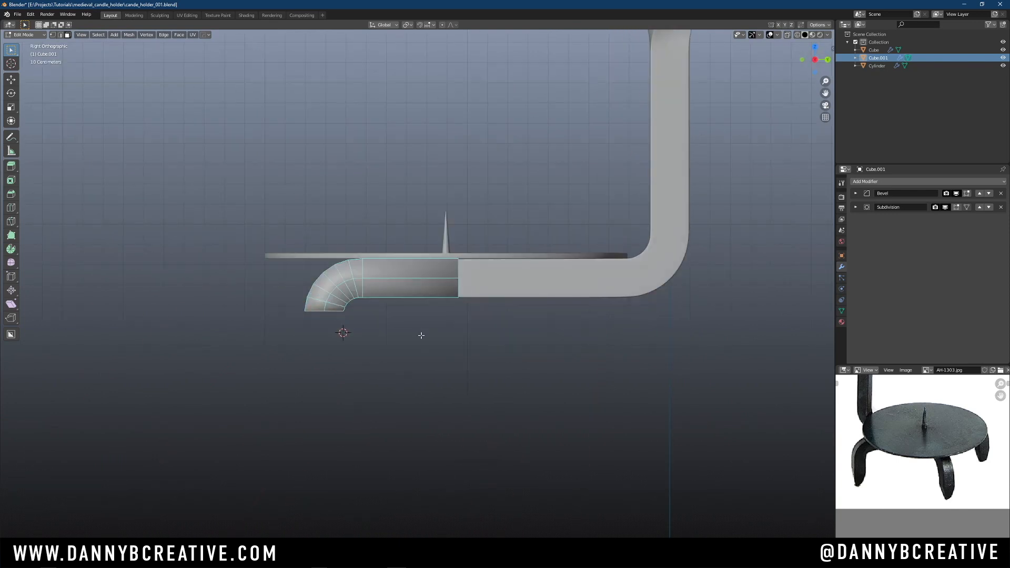
key(alt+e)
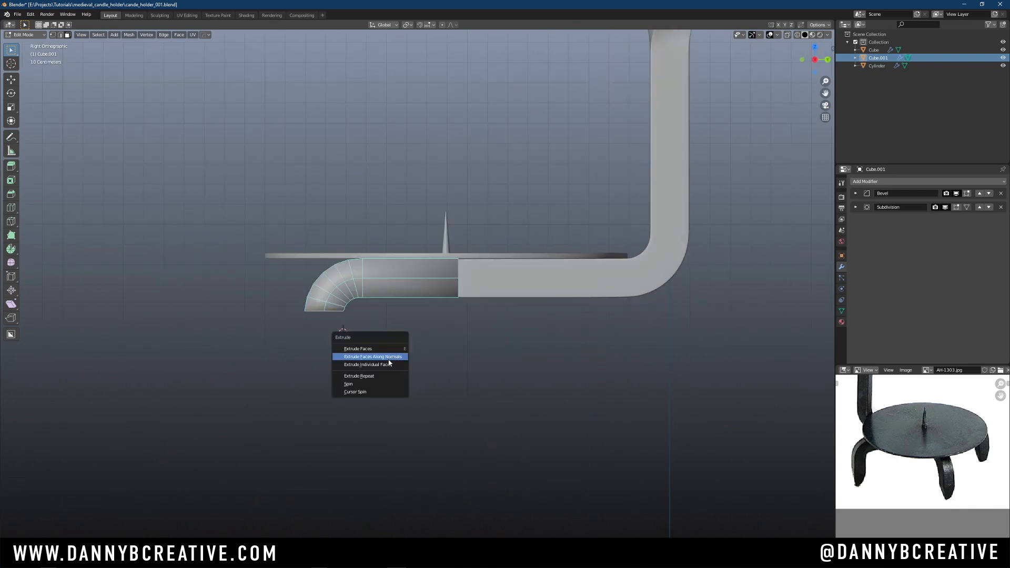
click(390, 358)
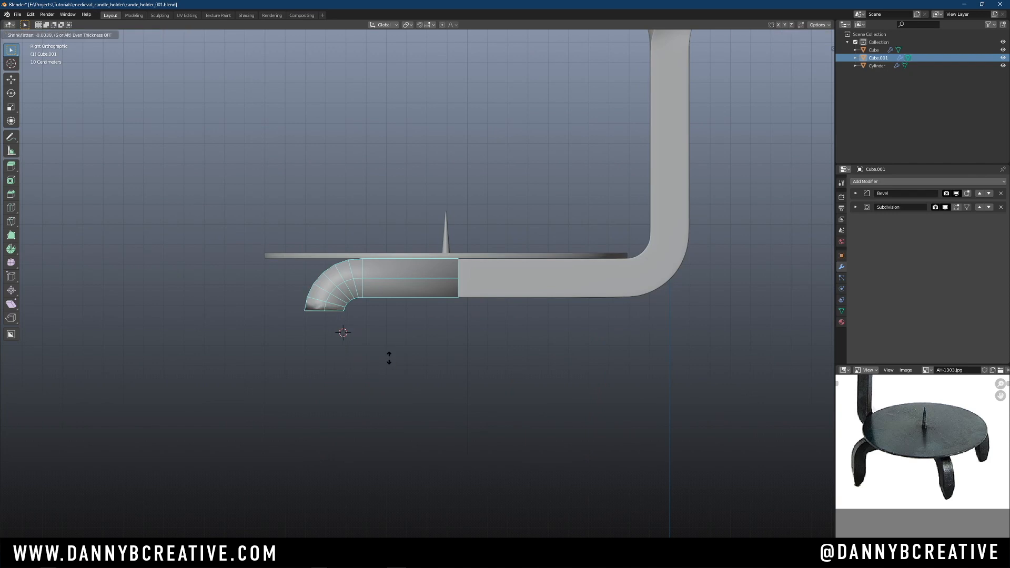
click(471, 323)
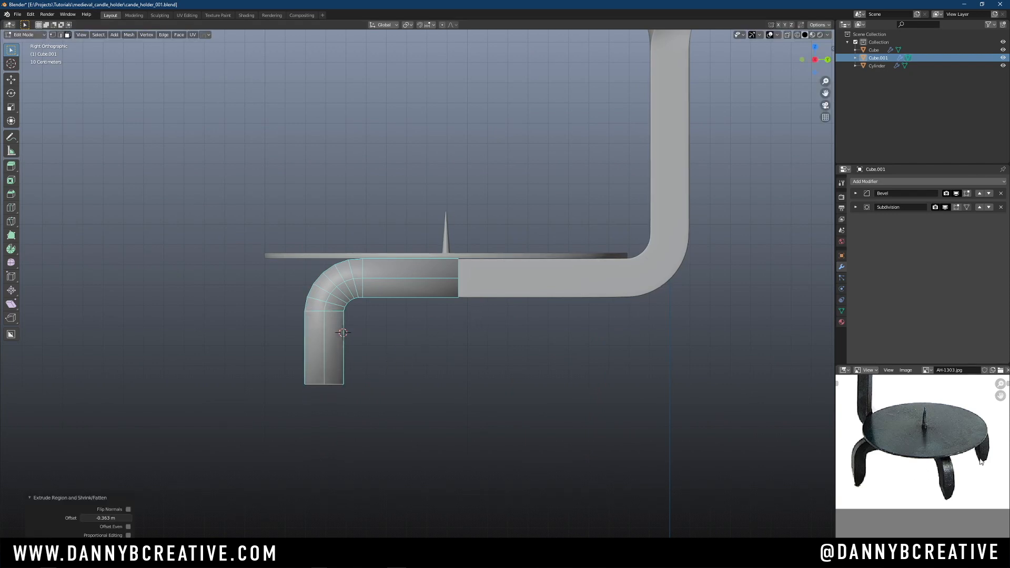
Scale the vertical leg's lower end face to 0.435 to taper the leg
middle_drag(397, 302, 380, 345)
key(s)
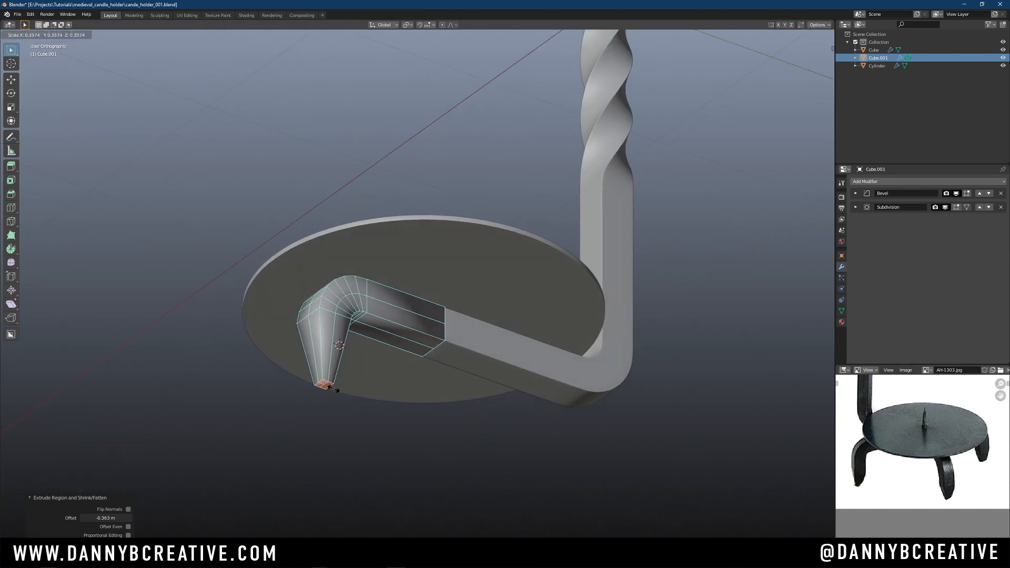
click(337, 388)
key(KP_3)
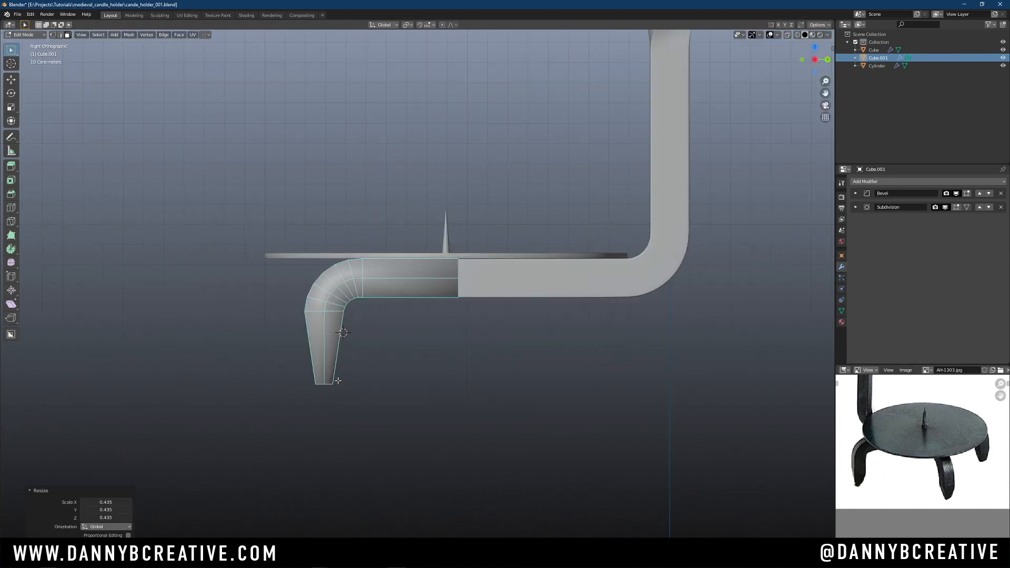
Add five evenly spaced loop cuts across the leg's tapered section and return to Object Mode
scroll(325, 351, up, 3)
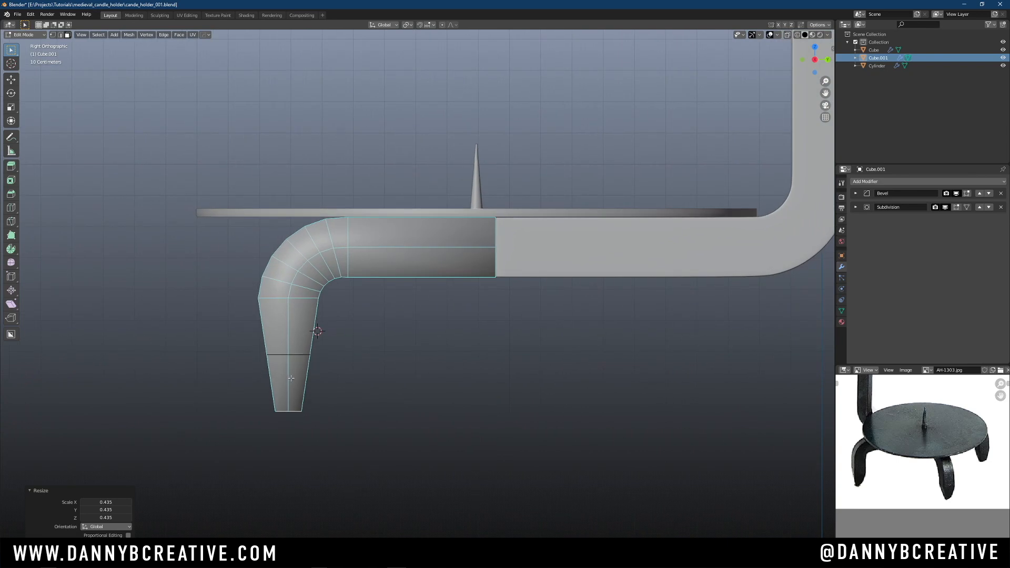
scroll(291, 380, up, 4)
click(292, 379)
right_click(293, 376)
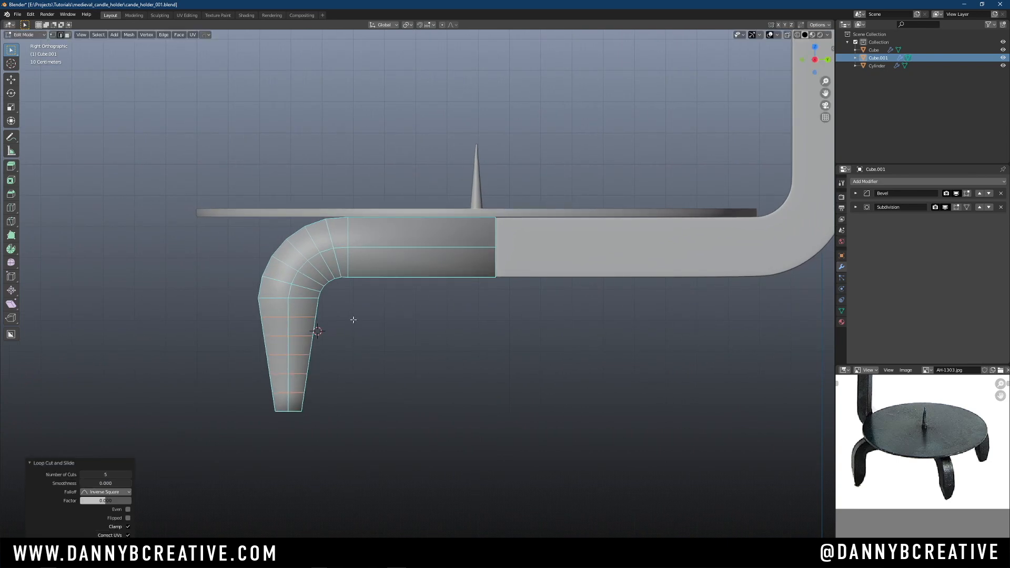
key(Tab)
click(358, 235)
key(Tab)
click(370, 242)
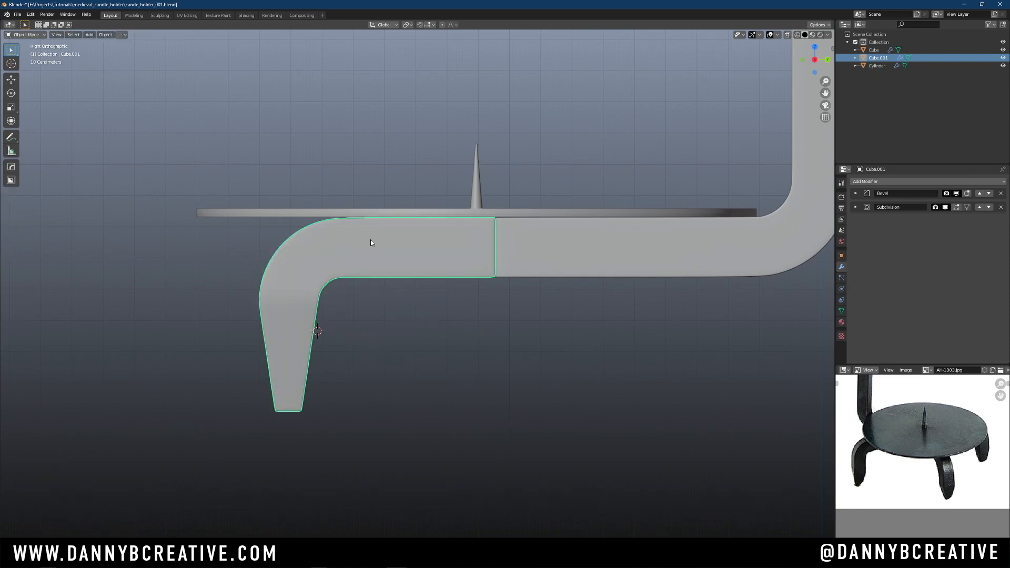
Examine the tapered leg's mesh and its placement beneath the plate from several angles
middle_drag(364, 329, 442, 336)
key(Tab)
click(369, 356)
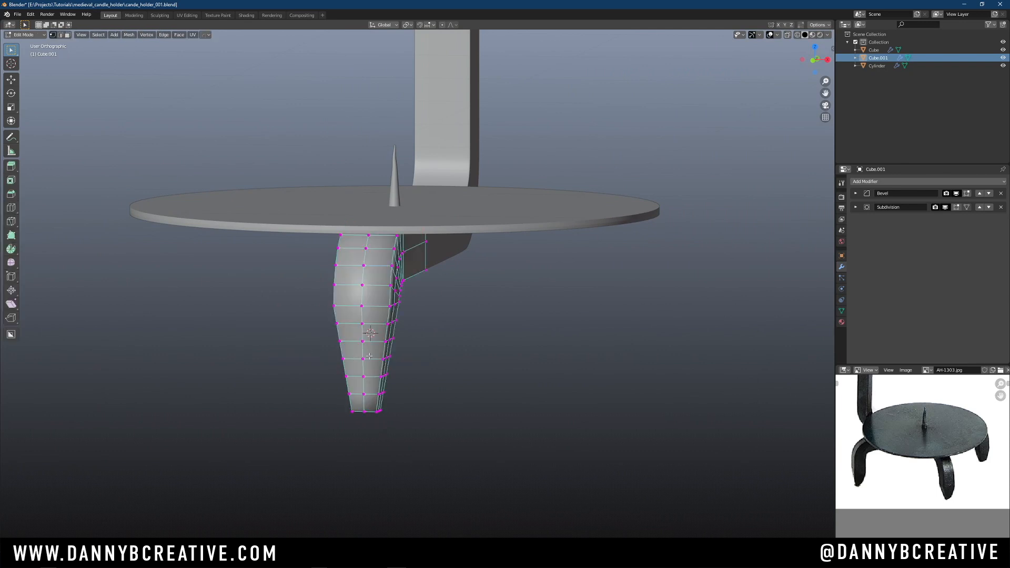
key(ctrl+Tab)
click(467, 331)
key(Tab)
click(399, 245)
mouse_move(391, 297)
middle_down()
mouse_move(420, 299)
mouse_move(404, 303)
middle_up()
ctrl+middle_drag(431, 292, 324, 301)
middle_drag(359, 319, 400, 330)
key(KP_7)
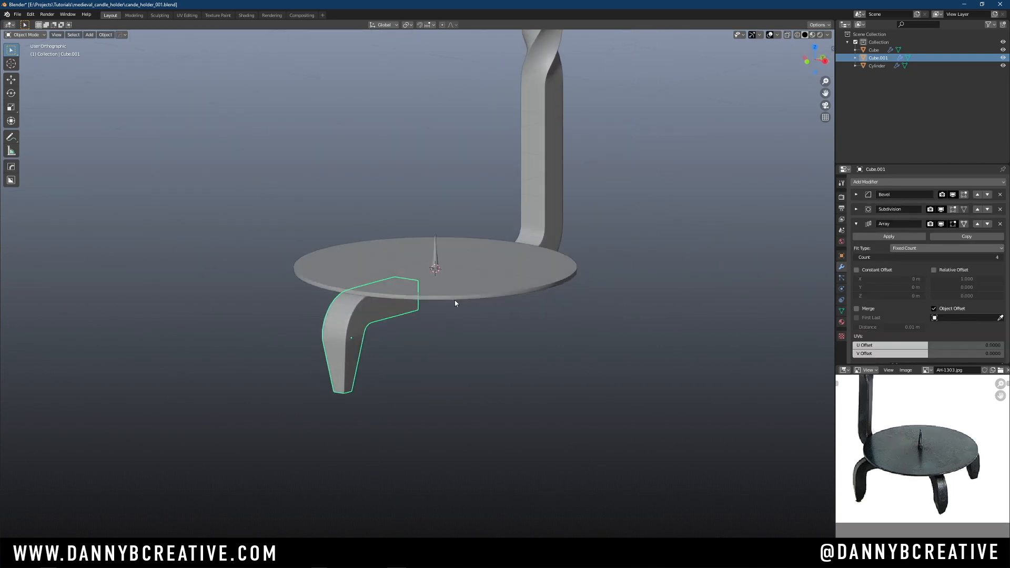
middle_drag(455, 300, 429, 293)
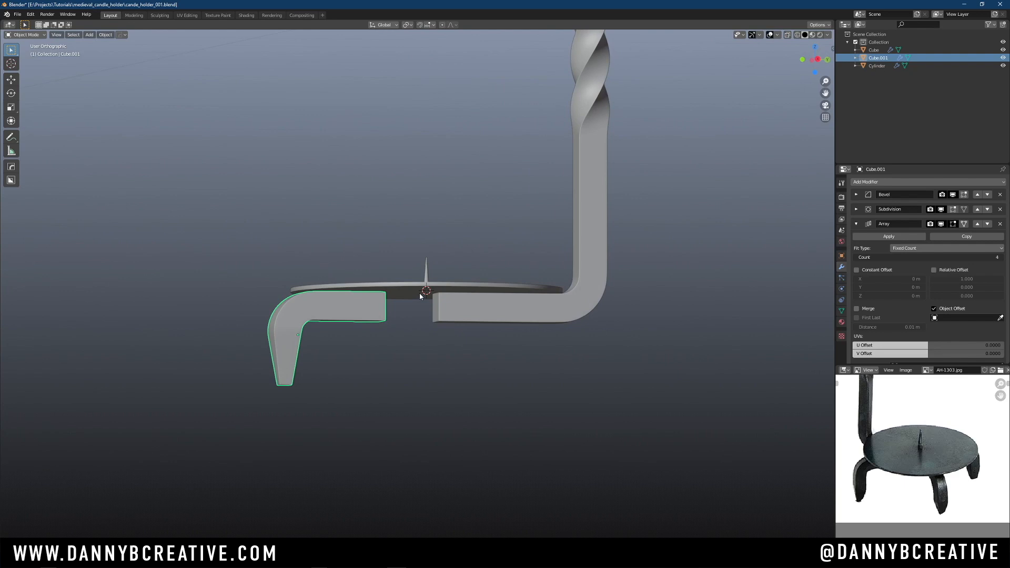
middle_drag(339, 308, 366, 309)
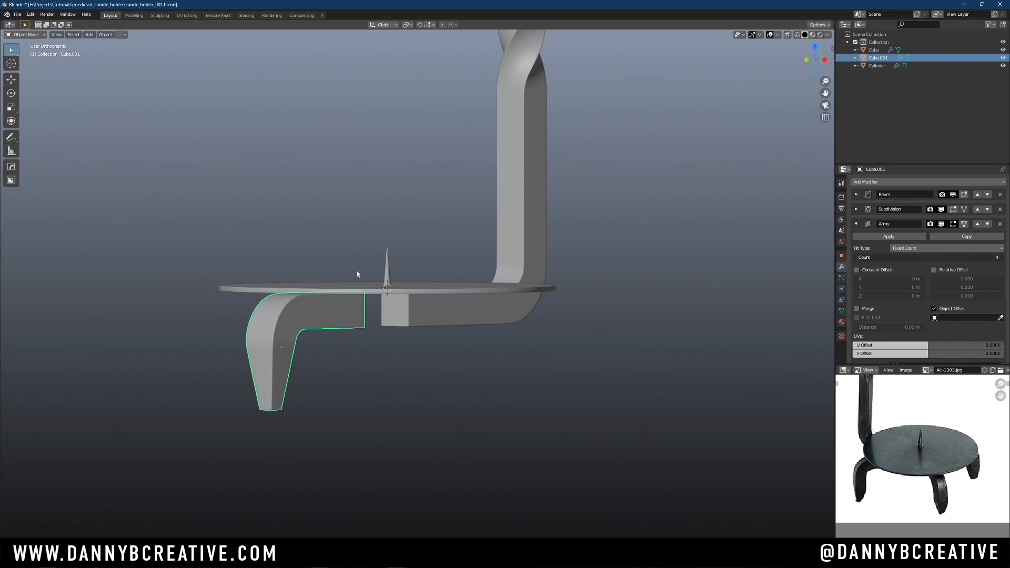
middle_drag(385, 294, 389, 319)
mouse_move(418, 286)
middle_down()
mouse_move(408, 299)
mouse_move(380, 295)
mouse_move(419, 293)
mouse_move(427, 274)
middle_up()
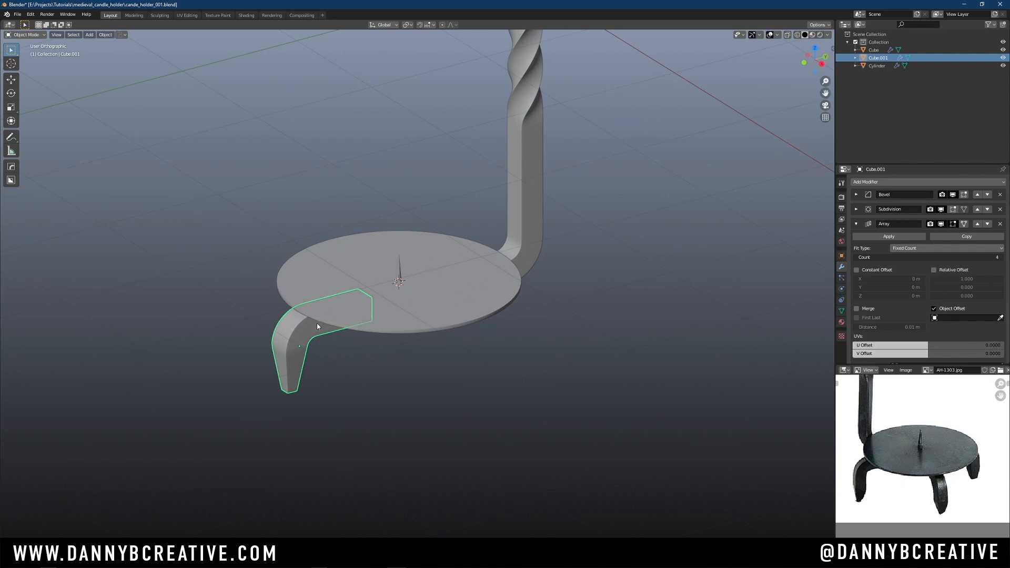
mouse_move(389, 307)
middle_down()
mouse_move(444, 300)
mouse_move(408, 310)
mouse_move(394, 351)
mouse_move(389, 290)
middle_up()
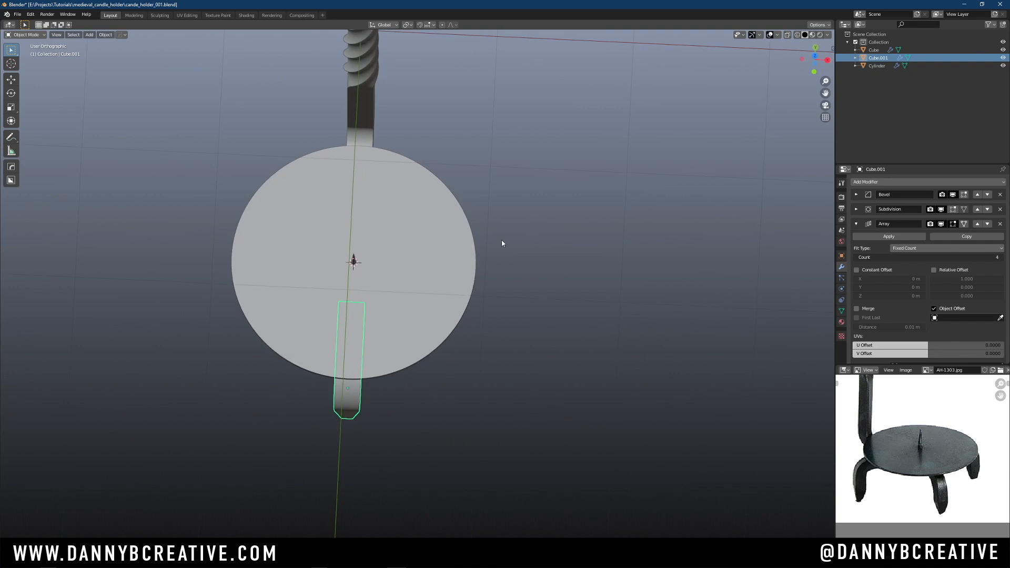
key(KP_7)
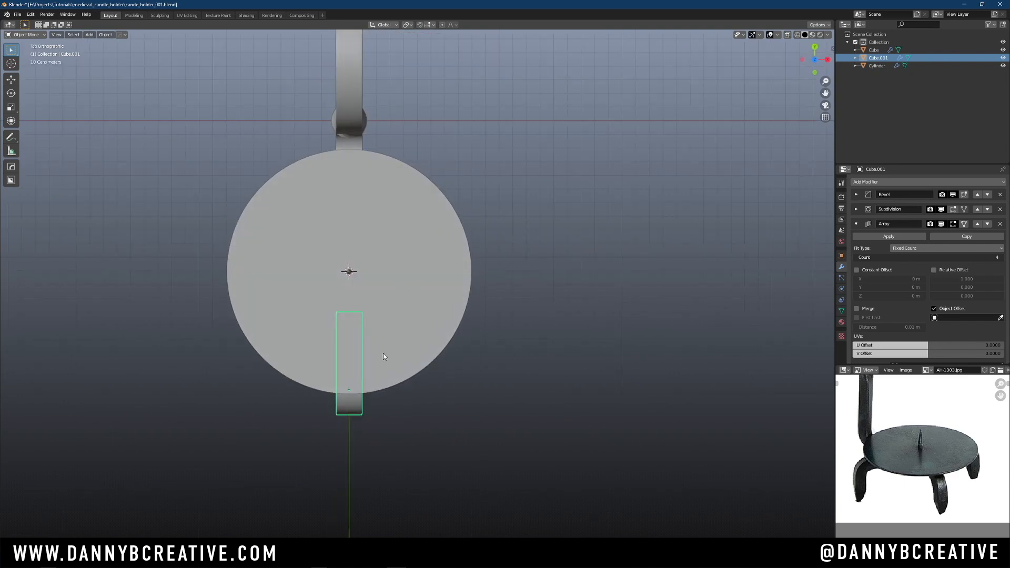
text(r45)
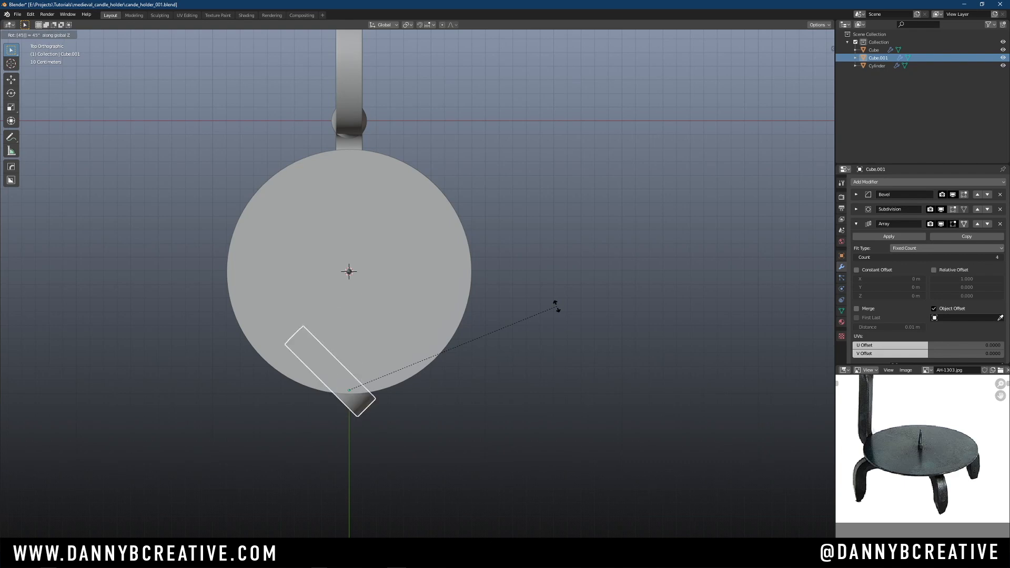
text(g)
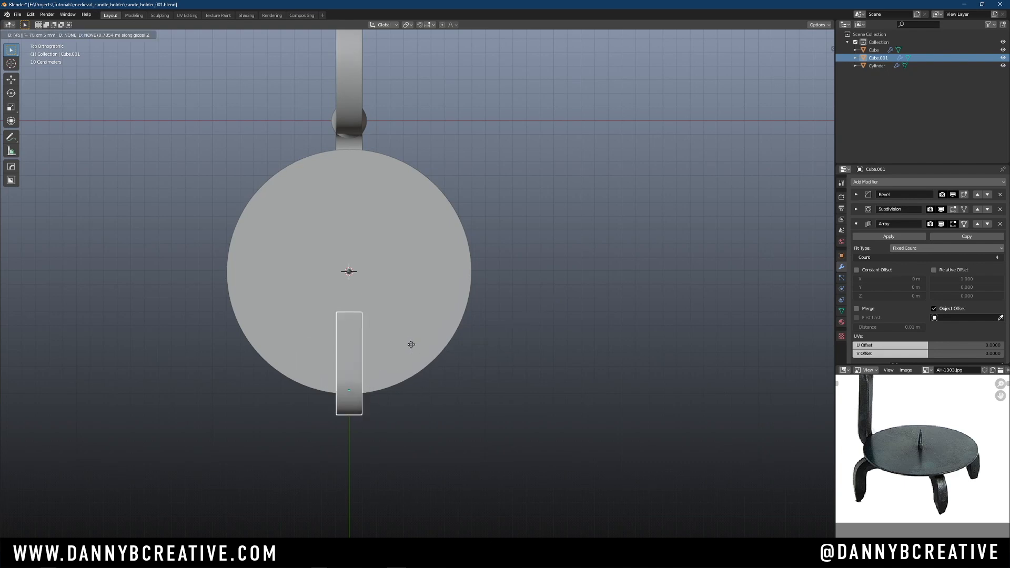
key(Escape)
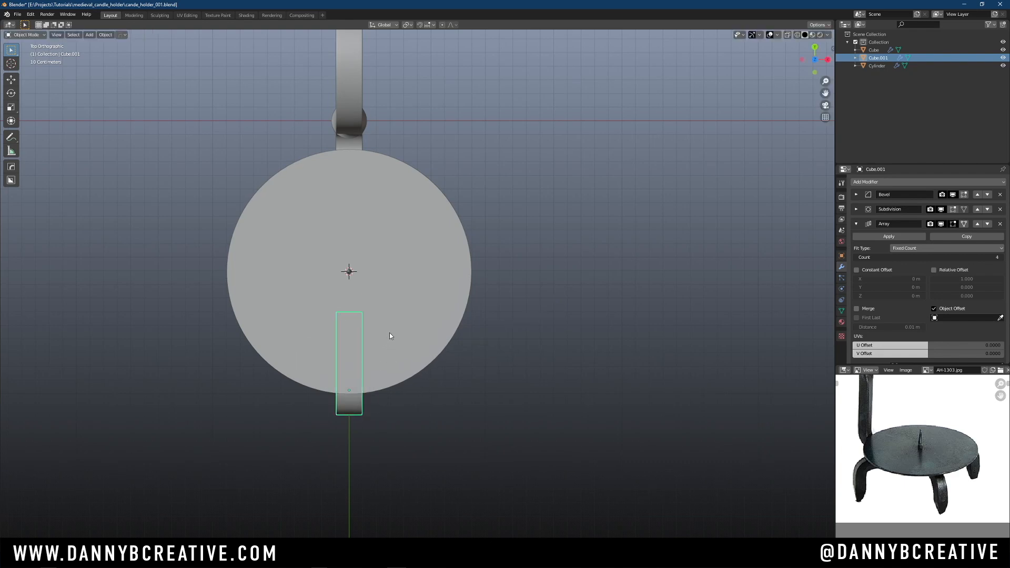
In the top view, rotate the leg 45° around Z and move it about 0.66 m in X and 0.20 m in Y
text(rz45)
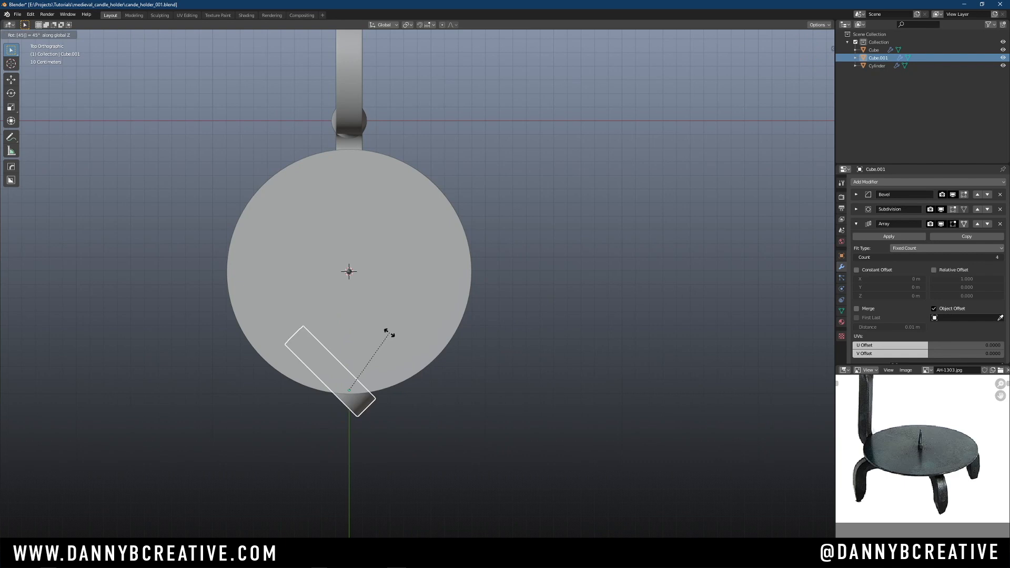
key(Return)
key(g)
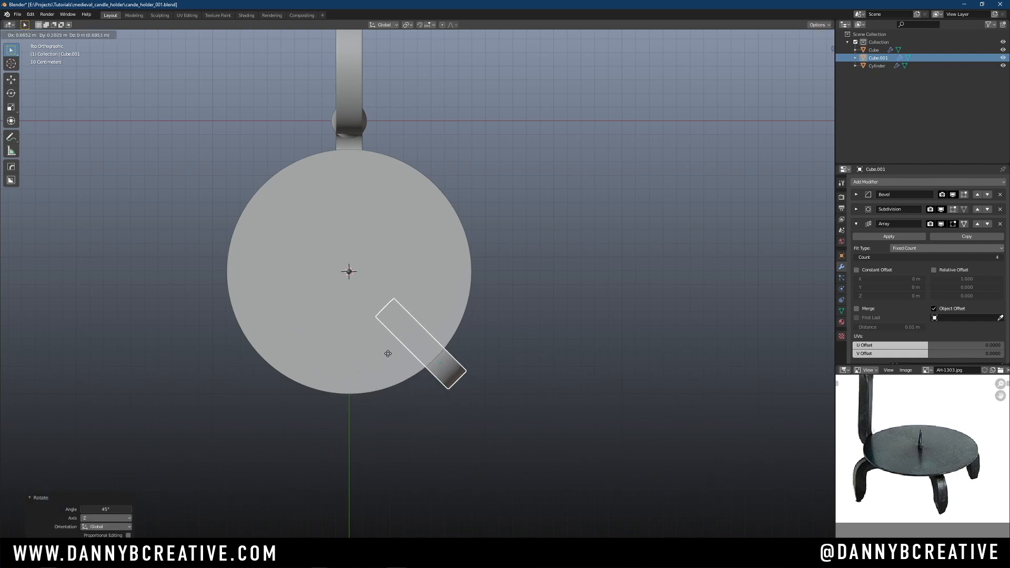
click(387, 355)
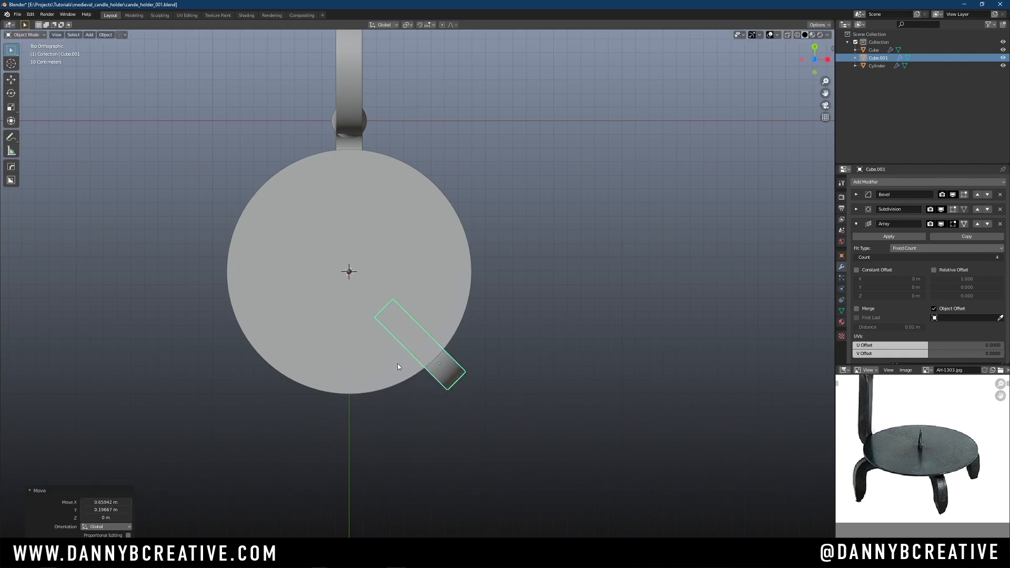
Duplicate the leg, rotate the copy -90° around Z, and move it to the mirrored position on the plate's other side
key(shift+d)
click(279, 385)
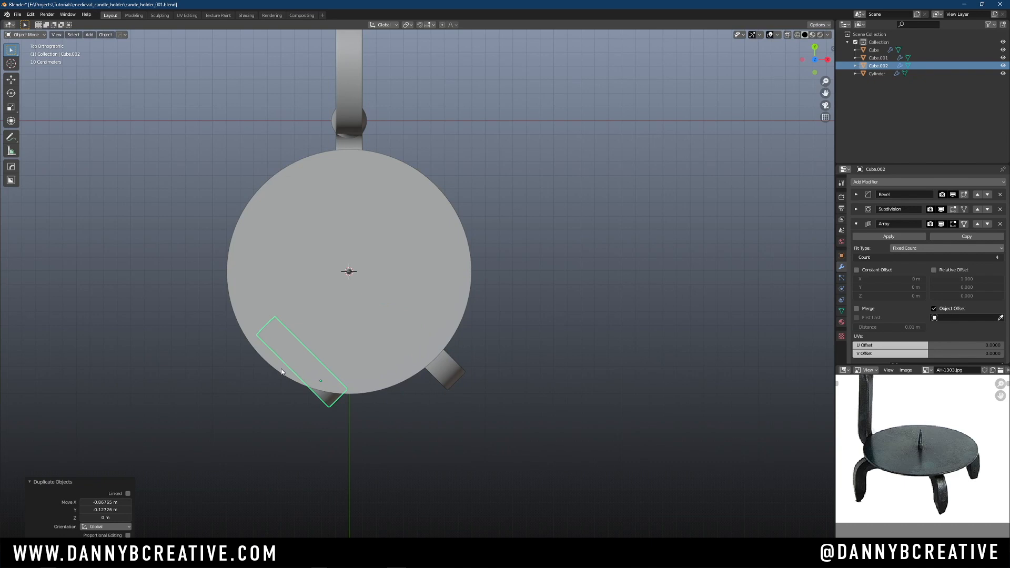
key(r)
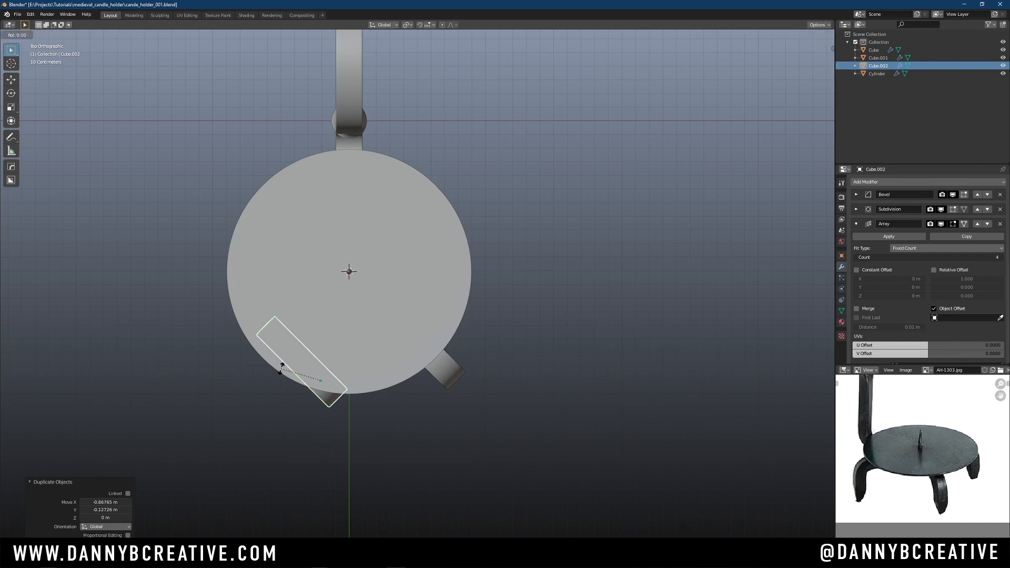
text(-90)
key(Return)
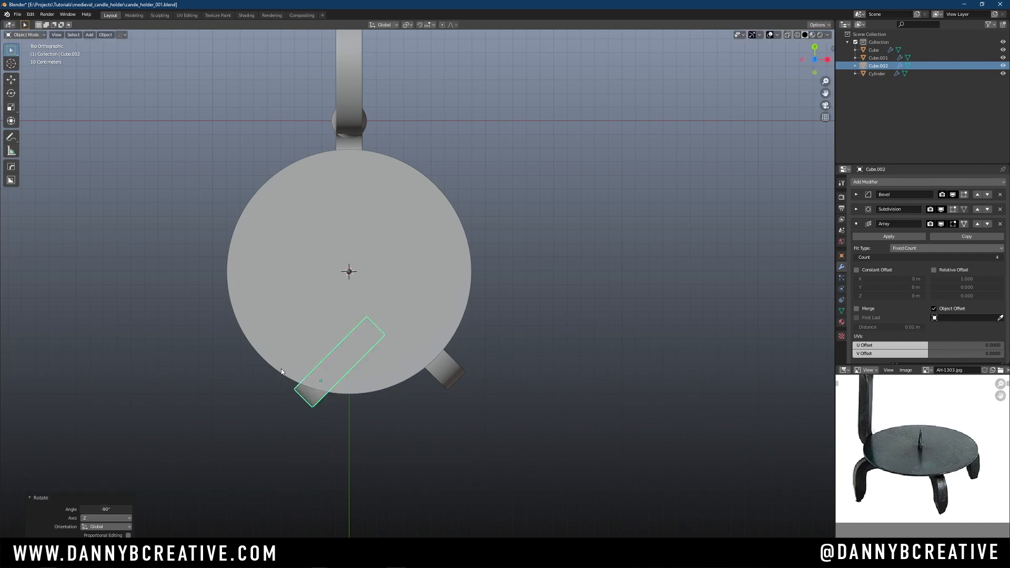
key(g)
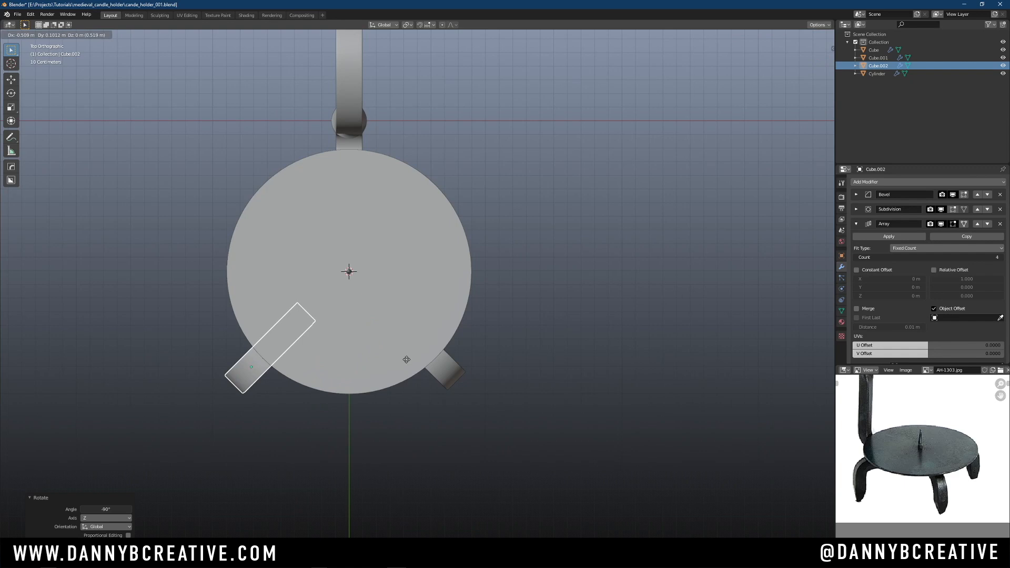
click(410, 359)
click(529, 310)
Undo the duplicated leg along with the first leg's move and rotation
scroll(465, 342, down, 1)
middle_drag(465, 343, 389, 394)
key(ctrl+z)
key(ctrl+z)
key(ctrl+z)
key(ctrl+z)
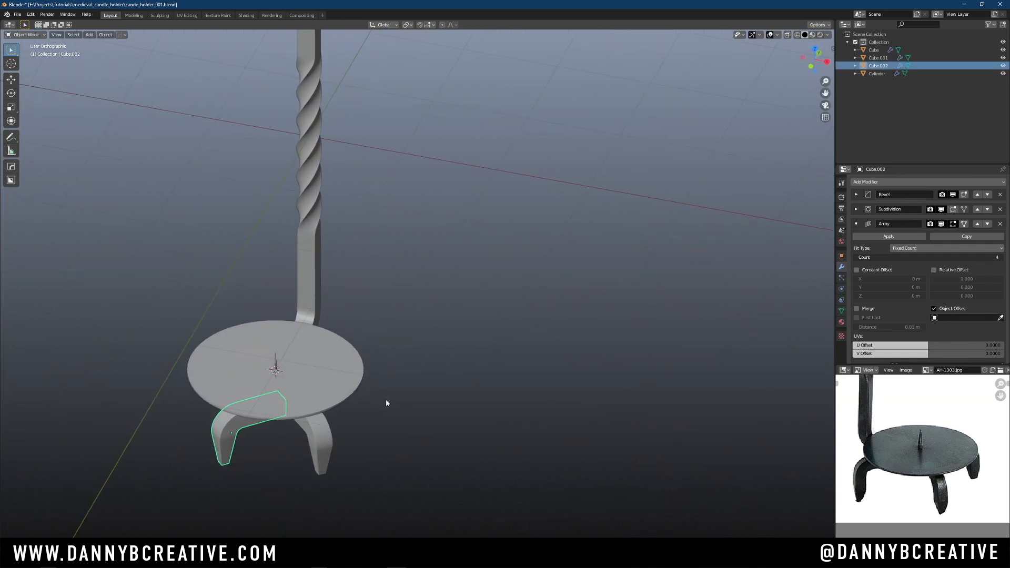
key(ctrl+z)
key(ctrl+z)
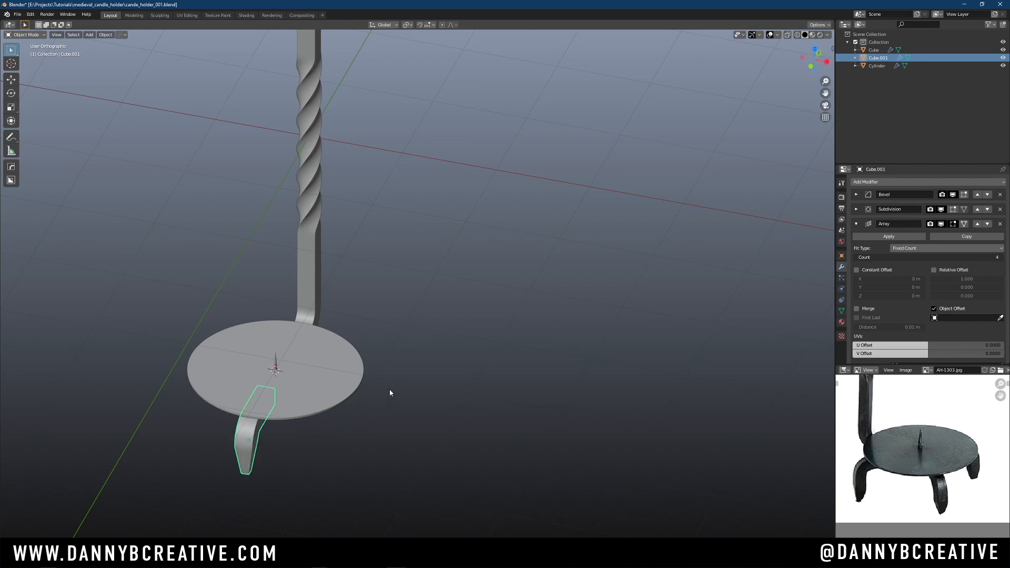
Create a HOps radial array of the leg around the 3D cursor, with 4 segments on the Z axis
middle_drag(390, 392, 404, 316)
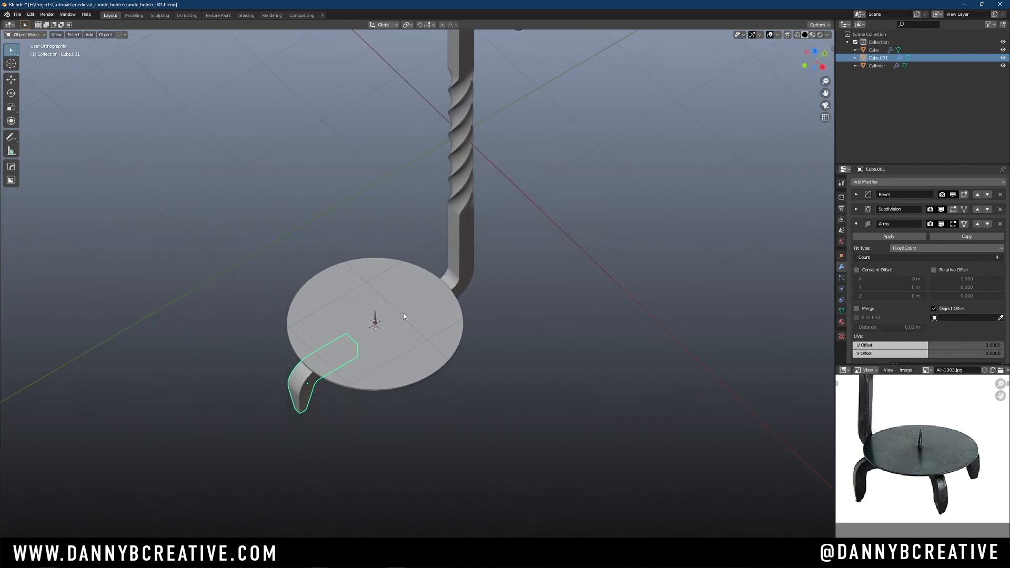
key(q)
mouse_move(391, 370)
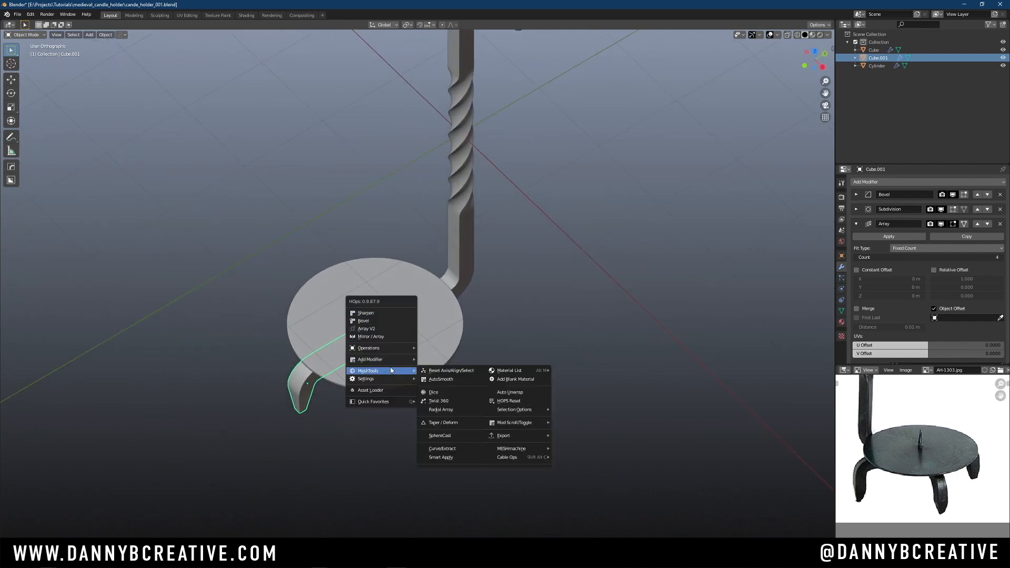
click(453, 410)
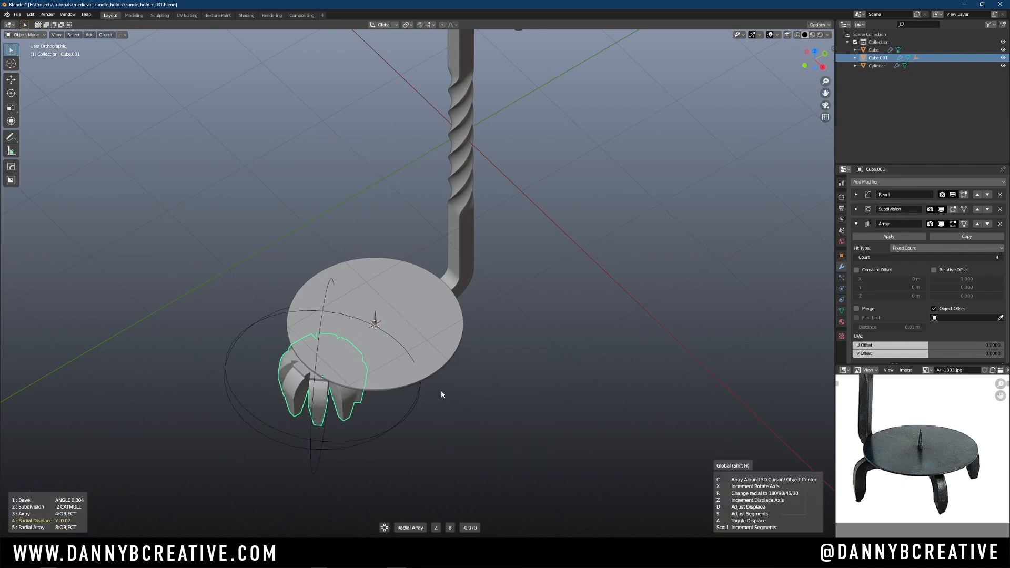
key(c)
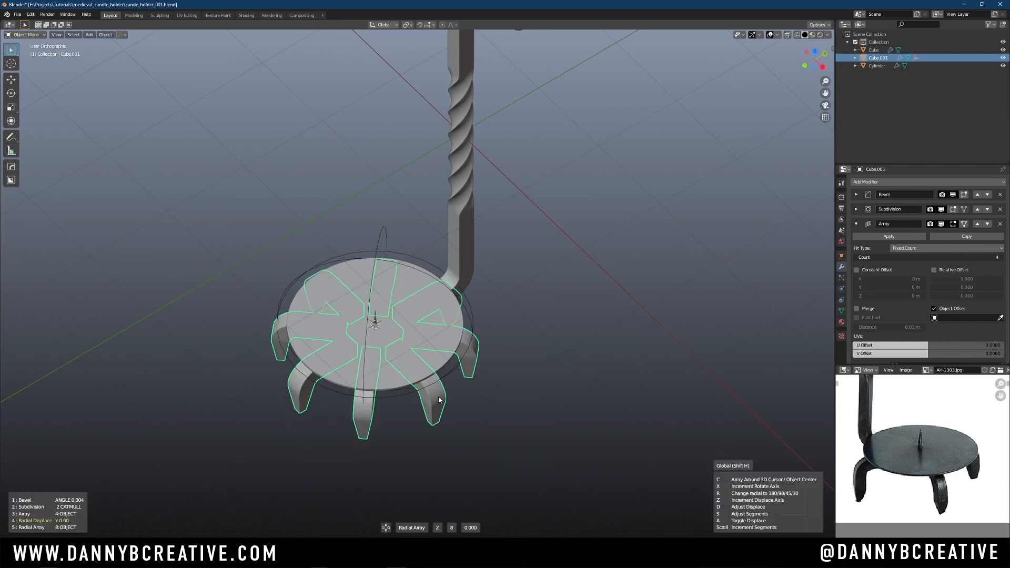
scroll(438, 400, down, 5)
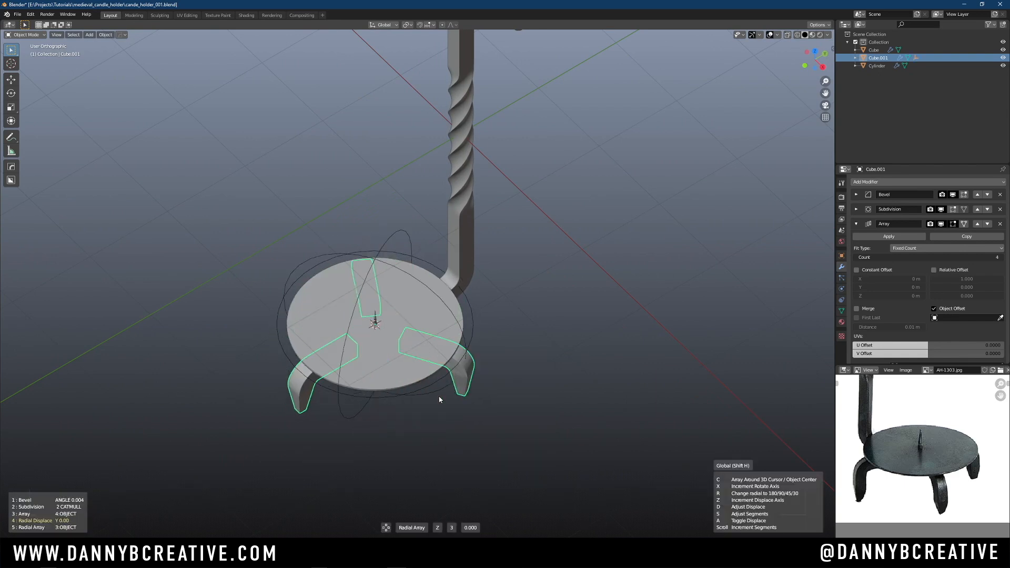
scroll(440, 399, up, 1)
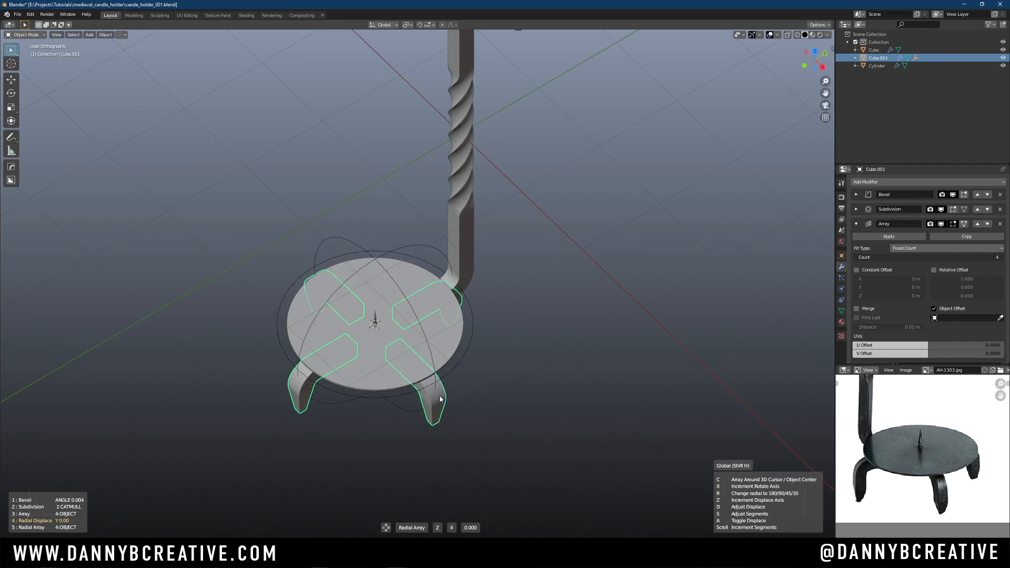
click(441, 398)
middle_drag(436, 399, 305, 251)
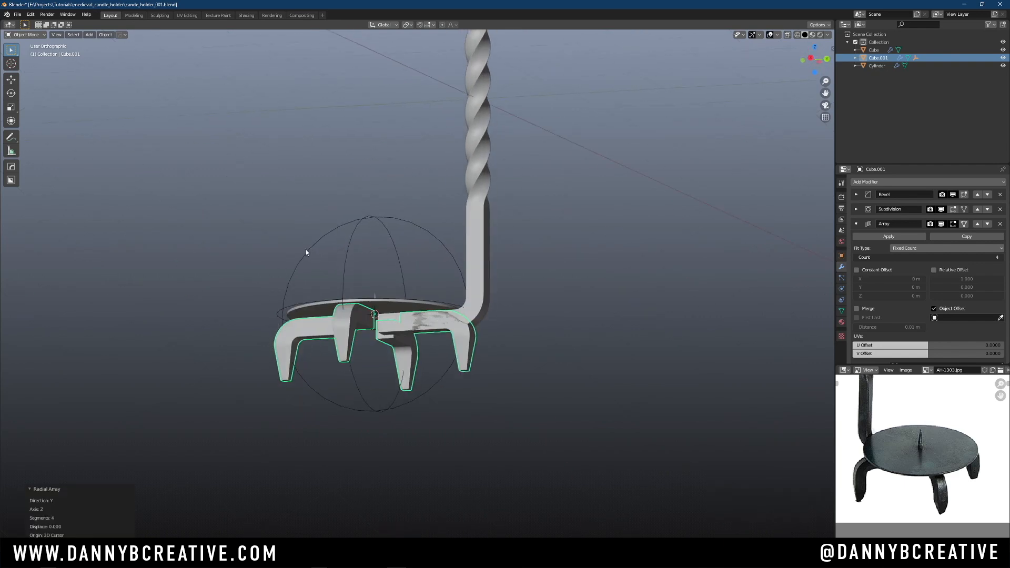
middle_drag(335, 308, 475, 282)
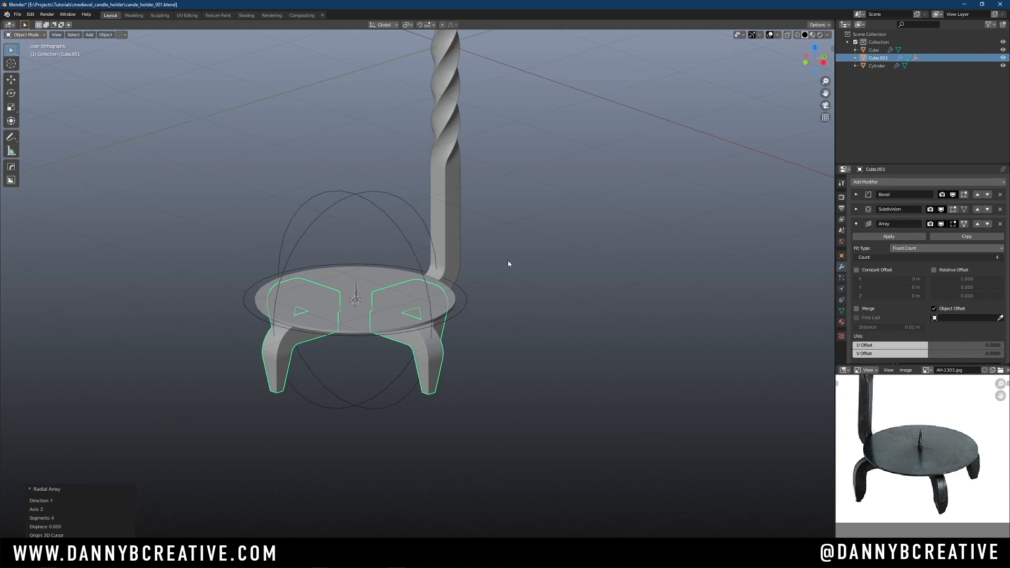
Remove the legs' plain Array and Radial Displace modifiers and apply the Radial Array modifier
click(487, 329)
click(436, 361)
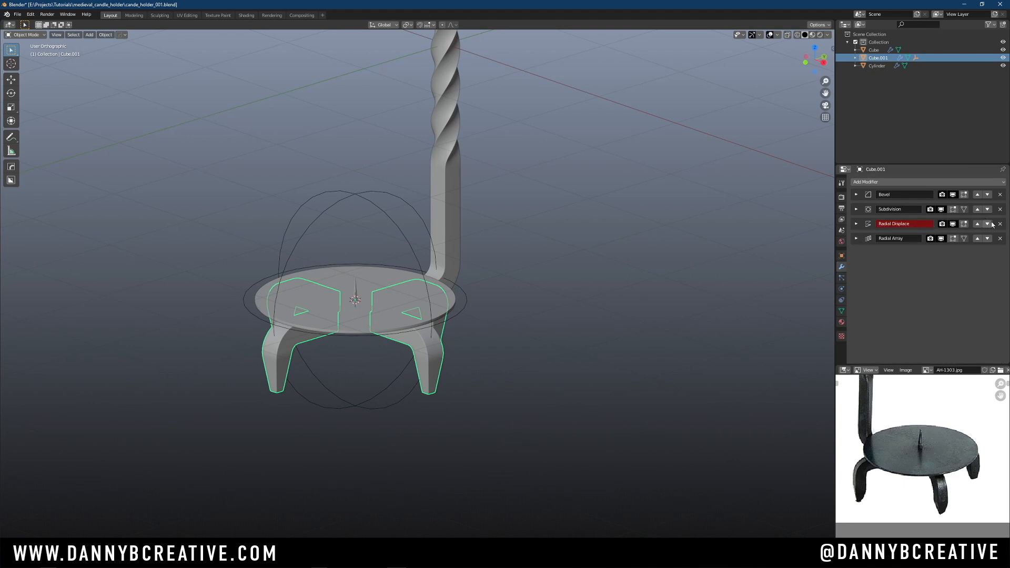
click(998, 224)
click(856, 223)
click(884, 237)
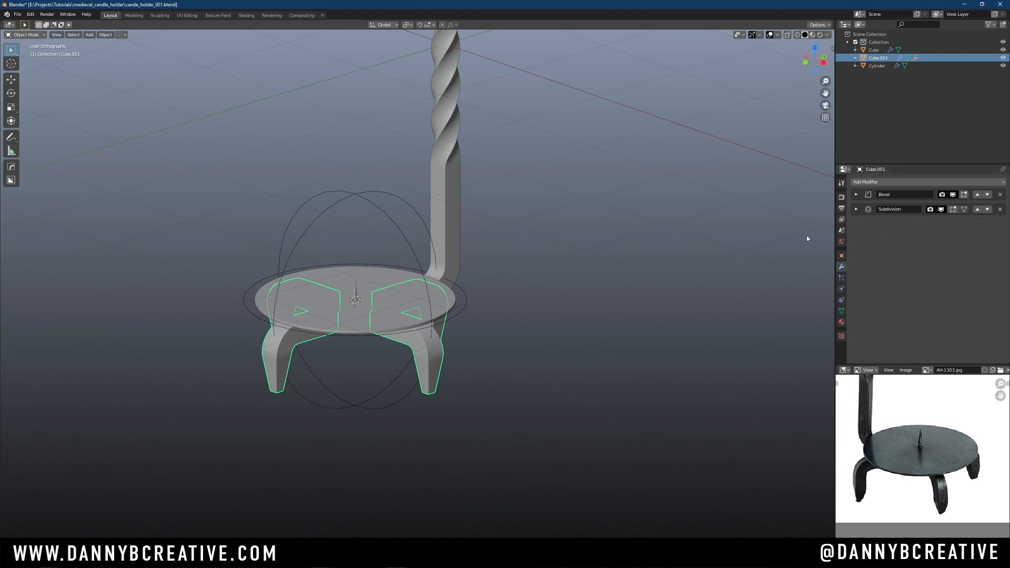
Delete the radial array's leftover spherical empty and reselect the four-leg object
middle_drag(449, 266, 442, 294)
click(427, 216)
key(x)
click(432, 237)
click(446, 328)
key(KP_7)
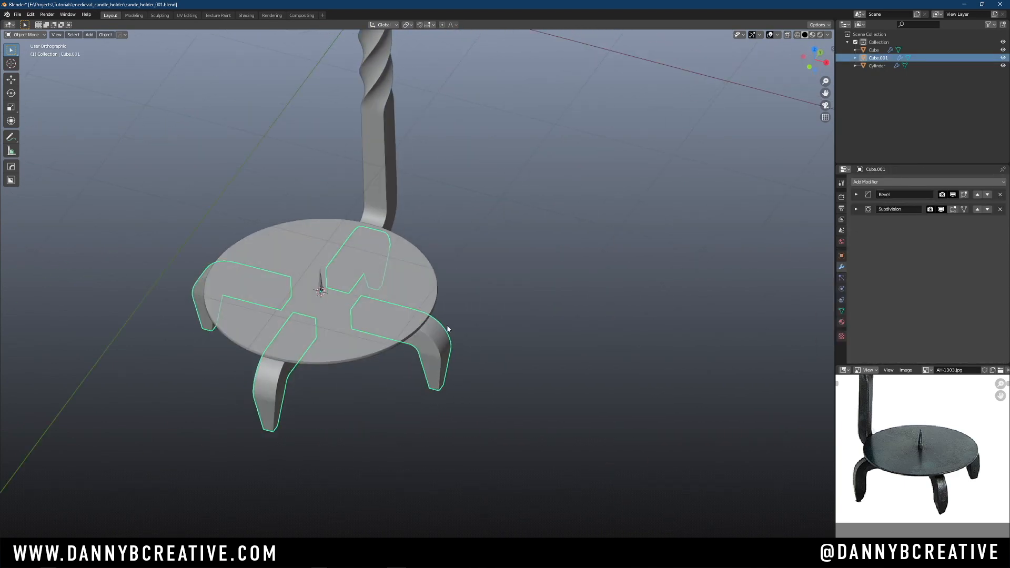
Rotate the four-leg object 45° around the Z axis beneath the plate and deselect it
text(r)
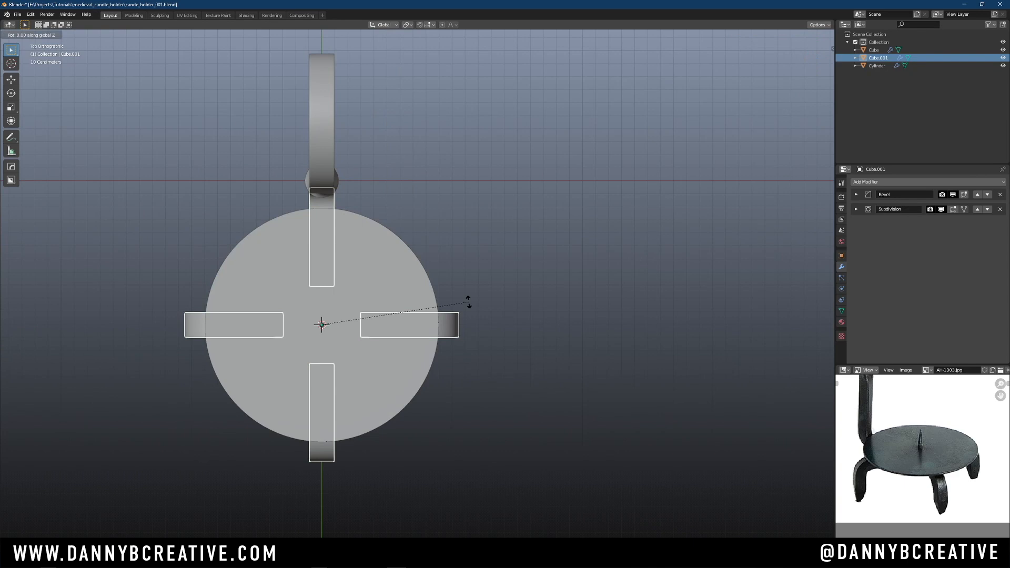
text(45)
key(Return)
ctrl+middle_drag(488, 307, 442, 357)
middle_drag(441, 357, 434, 310)
click(468, 257)
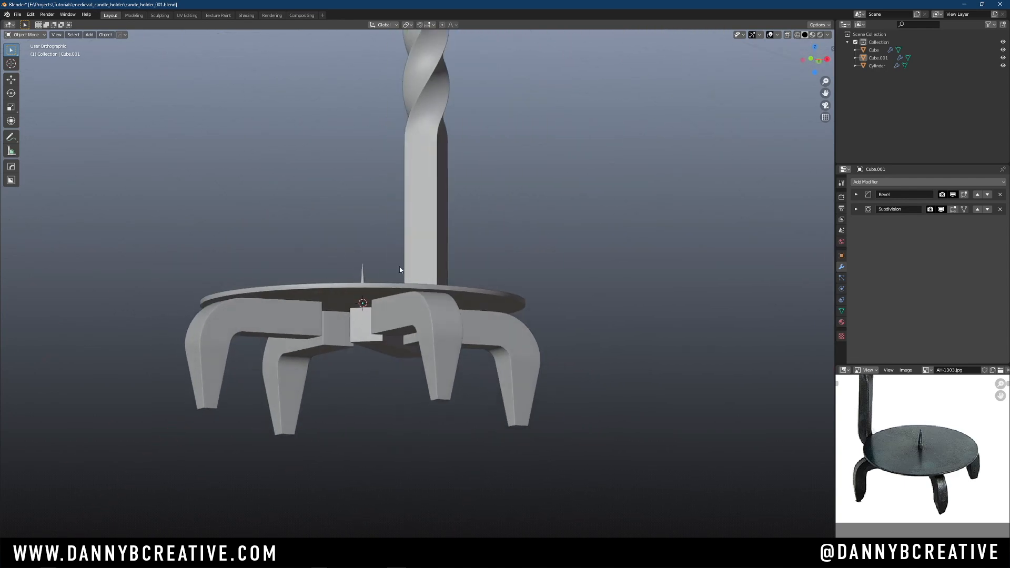
Separate the four-leg mesh by loose parts into individual leg objects and return to Object Mode
middle_drag(359, 307, 451, 279)
click(451, 279)
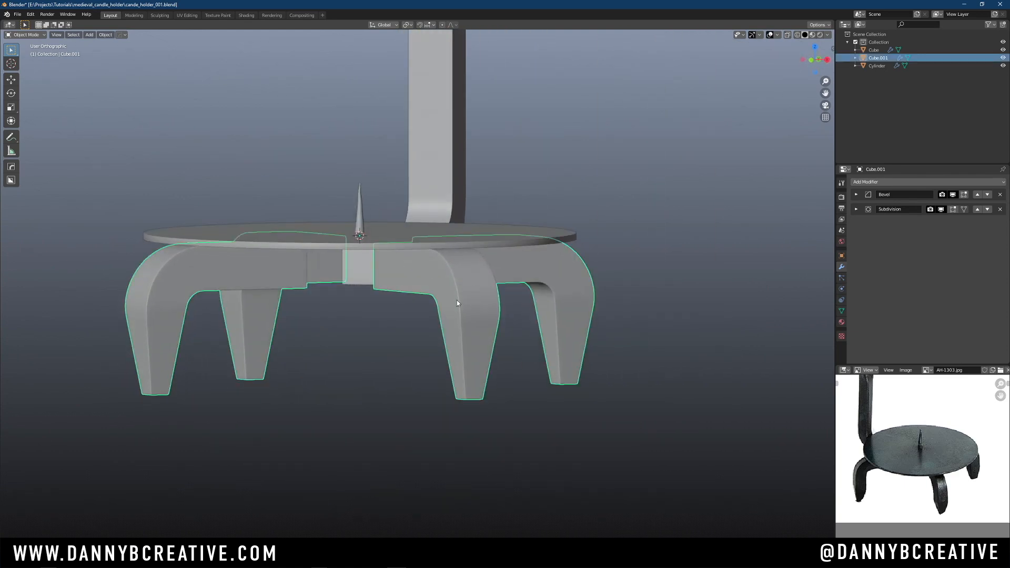
key(ctrl+Tab)
click(542, 311)
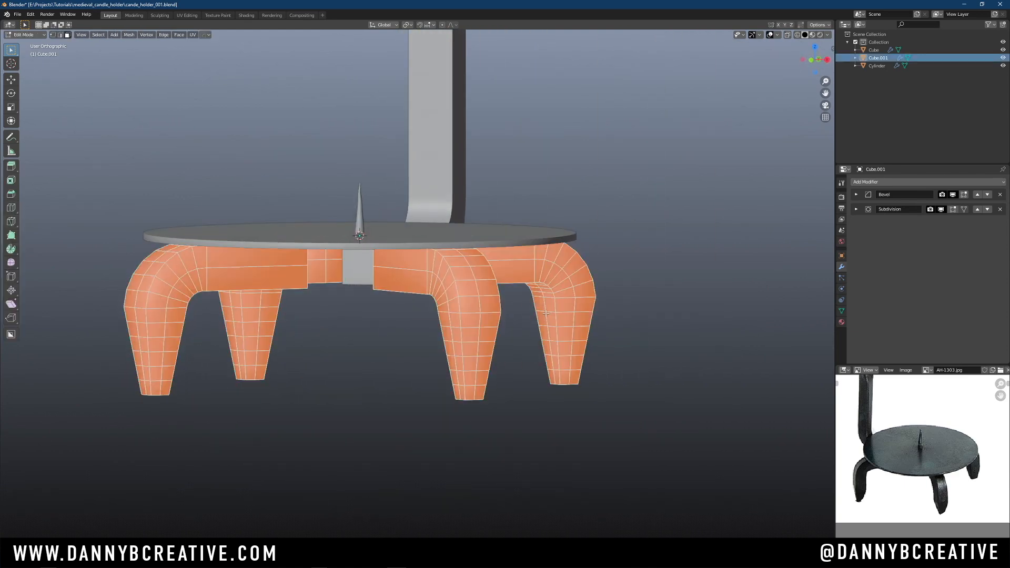
key(p)
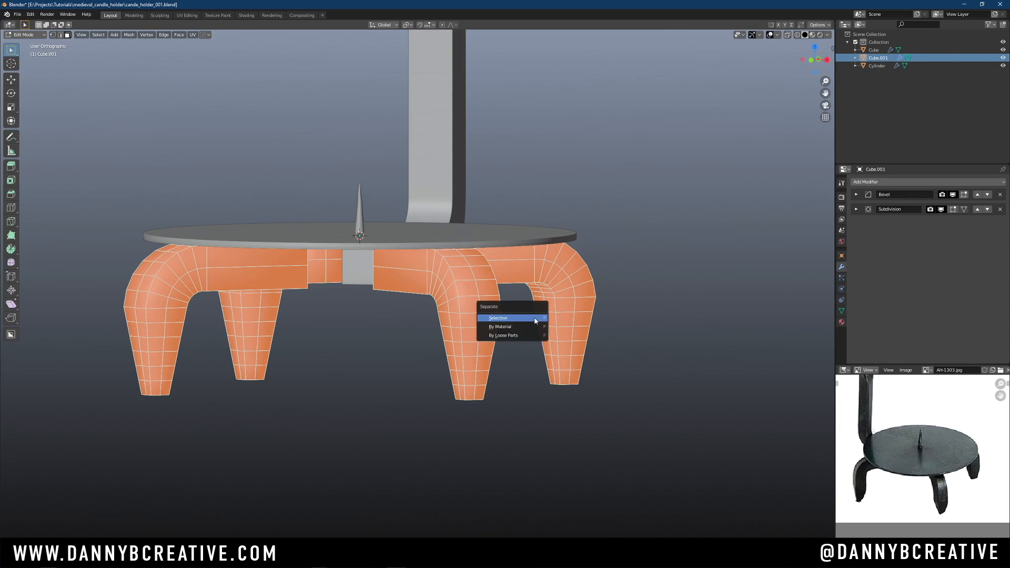
key(Down)
key(Return)
key(ctrl+Tab)
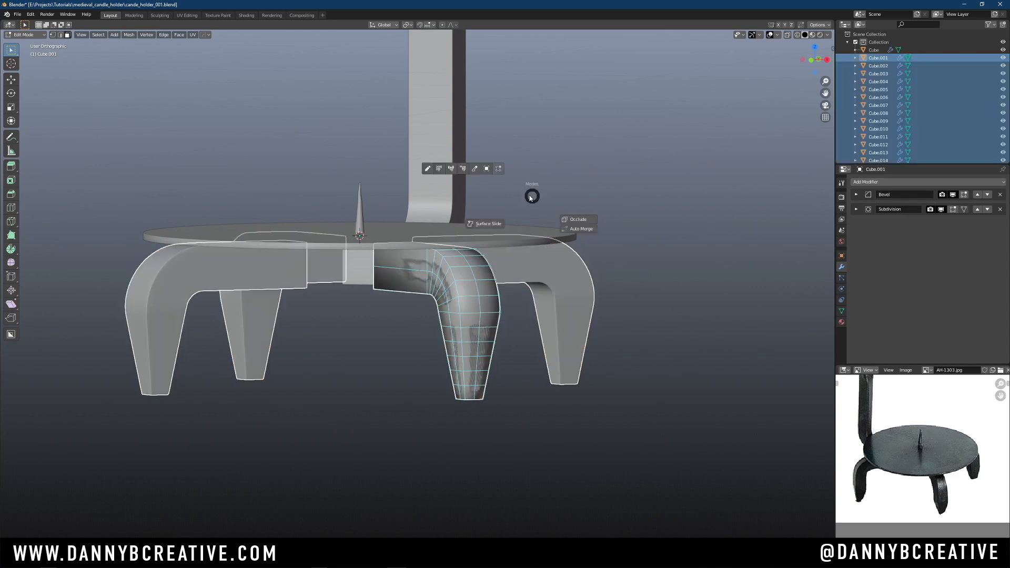
click(537, 153)
click(628, 207)
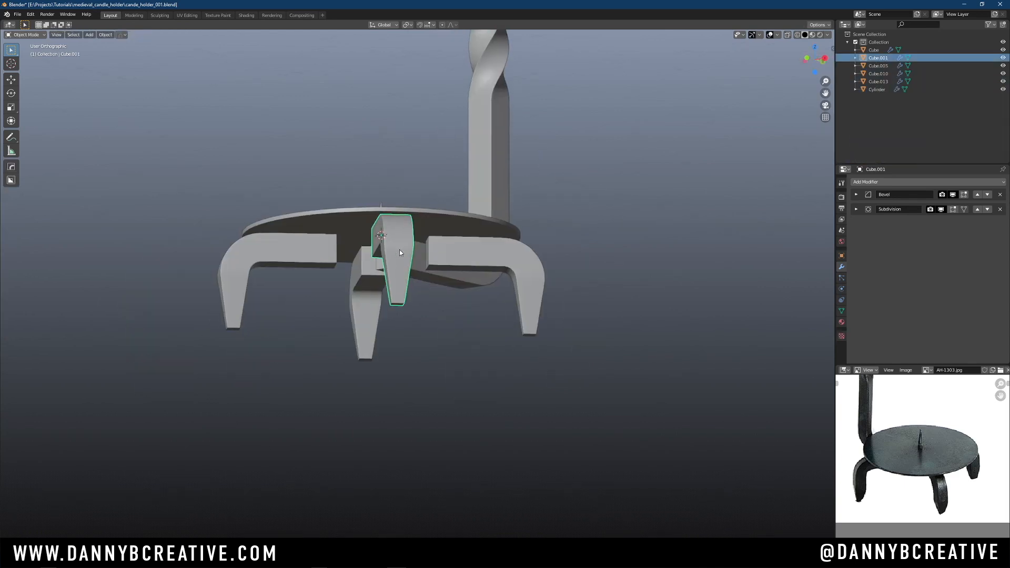
Shift an edge loop partway down the first leg sideways to make its outline slightly uneven
scroll(404, 243, up, 4)
key(Tab)
click(363, 236)
mouse_move(400, 239)
middle_down()
mouse_move(387, 259)
mouse_move(408, 244)
mouse_move(399, 242)
middle_up()
key(Tab)
click(394, 301)
key(g)
click(408, 246)
Rotate a lower edge loop of the same leg by about 4.7°, shift it sideways, and deselect the leg in Object Mode
alt+click(420, 280)
key(r)
click(425, 275)
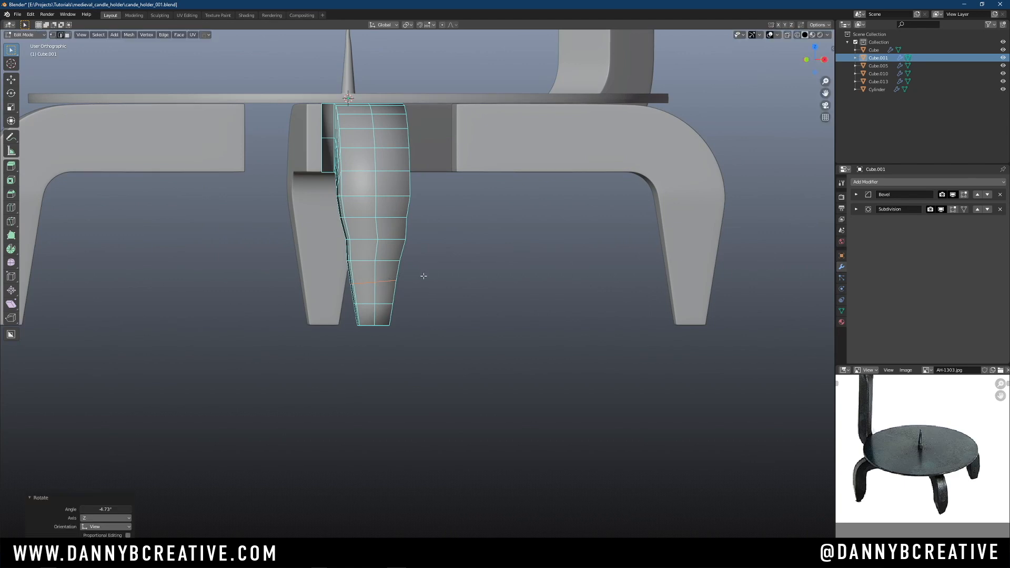
key(g)
click(409, 285)
key(Tab)
click(424, 211)
middle_drag(425, 211, 334, 294)
key(alt+a)
ctrl+middle_drag(333, 294, 324, 238)
Open the next unshaped leg in Edit Mode and slightly rotate the edge loop just below its bend
click(292, 234)
key(Tab)
click(336, 235)
middle_drag(324, 236, 324, 237)
scroll(327, 210, up, 2)
shift+middle_drag(329, 203, 274, 190)
alt+click(322, 194)
key(Tab)
click(323, 229)
click(325, 229)
key(a)
key(a)
alt+click(287, 195)
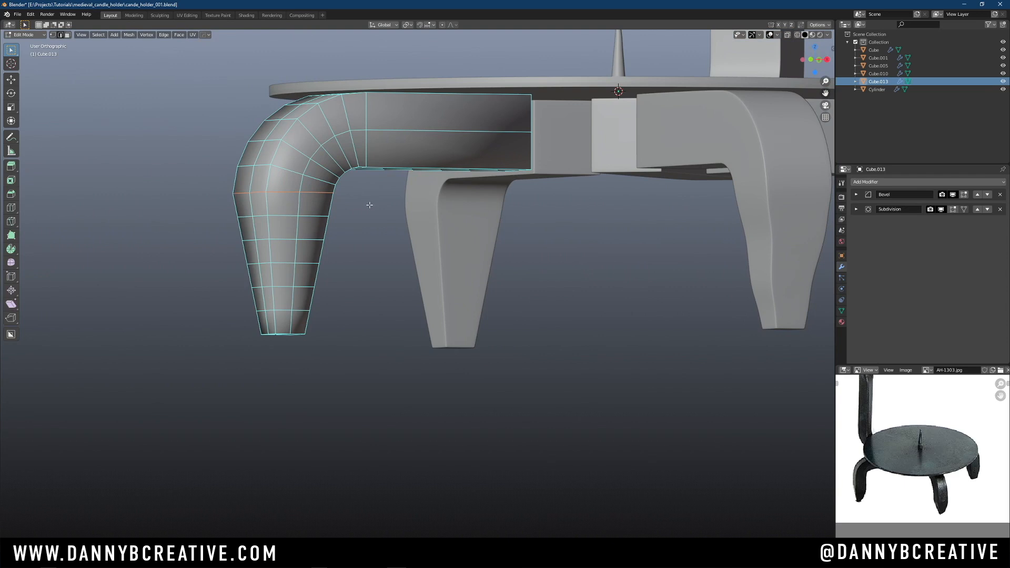
key(r)
click(367, 216)
Tilt the next lower edge loop by about 4°, shift it sideways, and return to Object Mode
middle_drag(366, 216, 350, 232)
key(g)
click(345, 223)
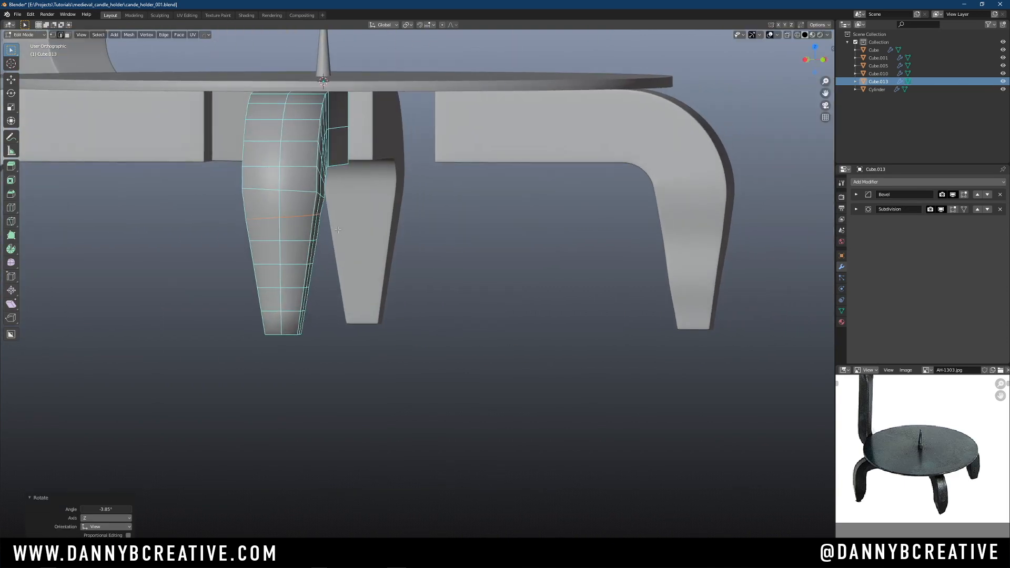
key(g)
click(336, 228)
key(Tab)
click(339, 184)
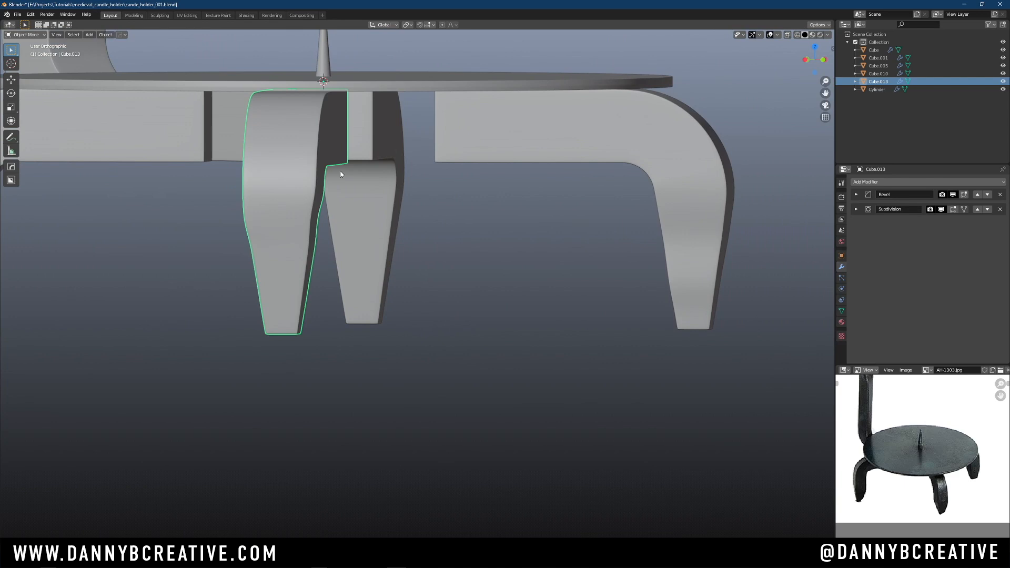
scroll(328, 211, down, 3)
middle_drag(311, 231, 331, 249)
scroll(217, 270, up, 3)
middle_drag(216, 270, 196, 280)
key(Tab)
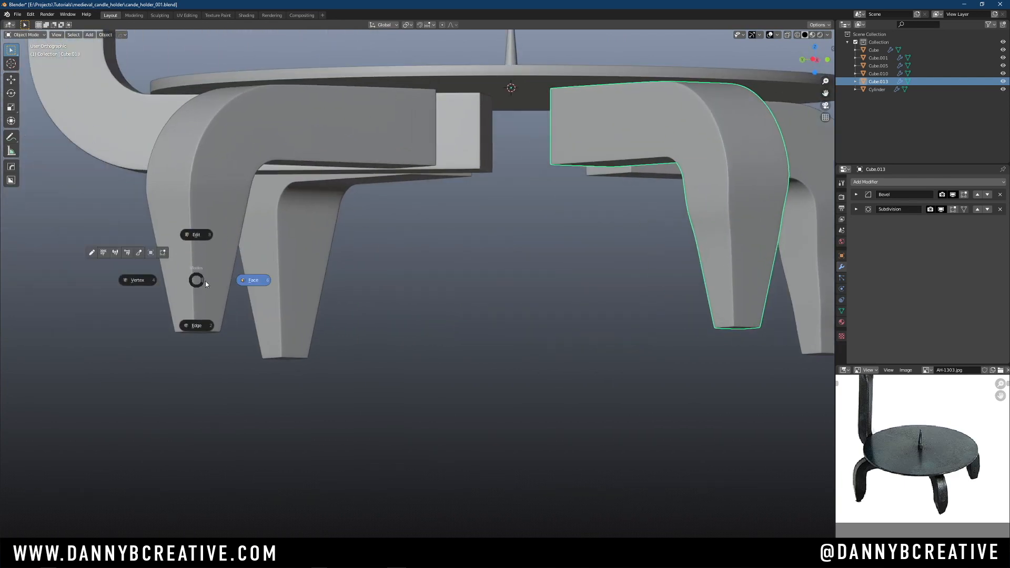
click(243, 281)
key(Tab)
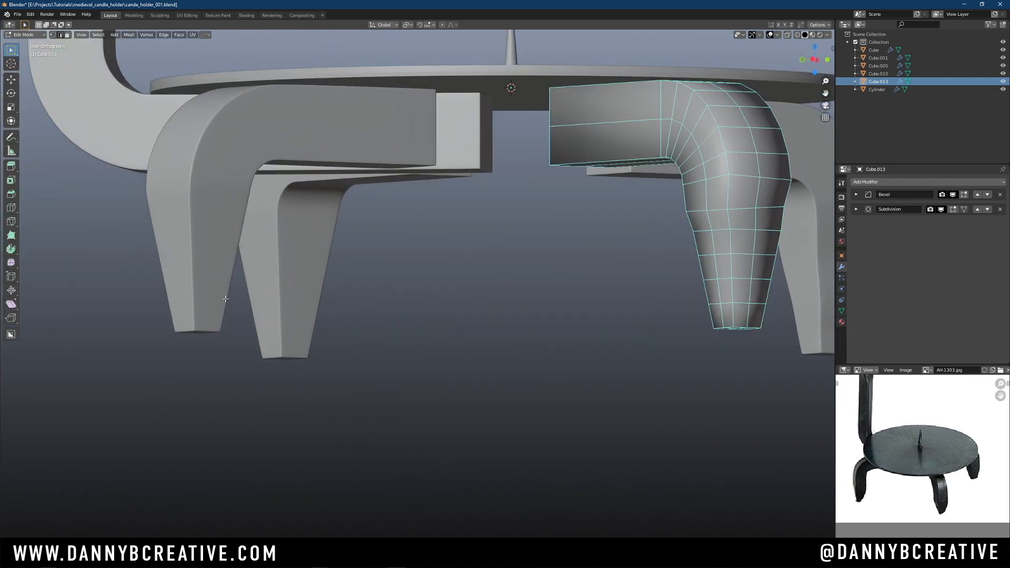
key(Tab)
Rotate the end faces of another unshaped leg's foot by about 6° and scale them up to about 1.1
click(229, 231)
click(218, 236)
key(Tab)
click(222, 276)
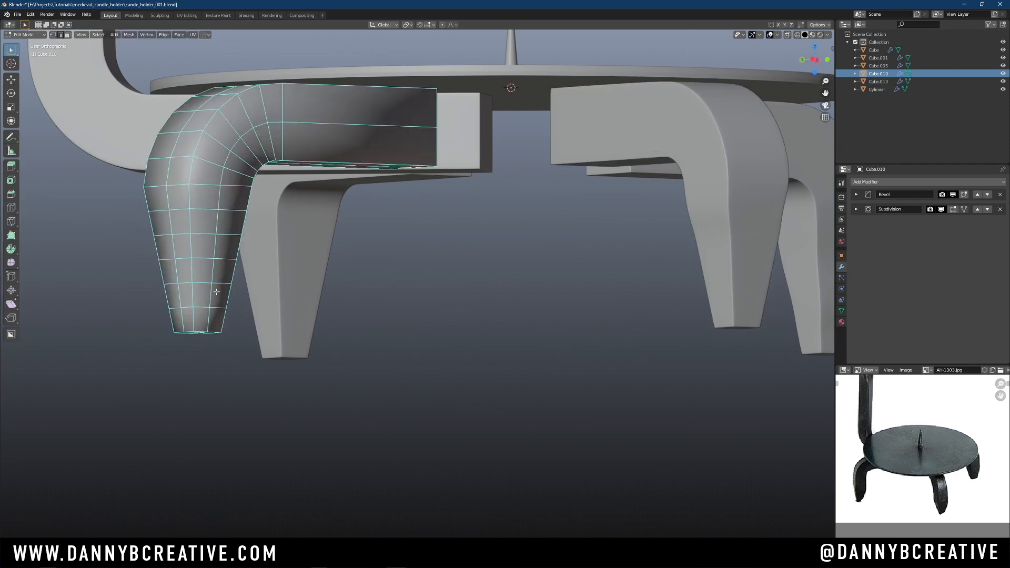
middle_drag(216, 291, 201, 318)
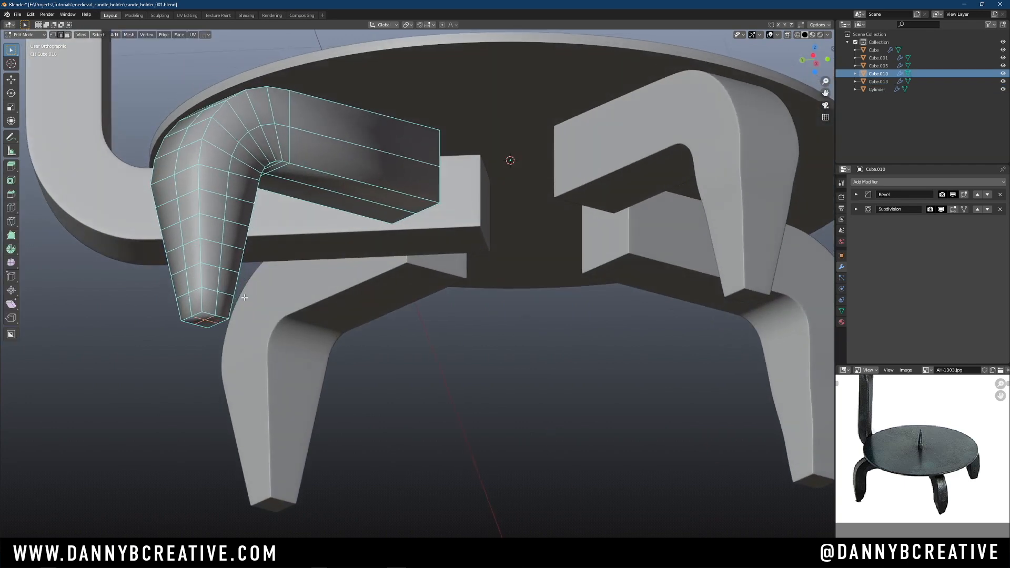
key(KP_3)
middle_drag(333, 228, 227, 185)
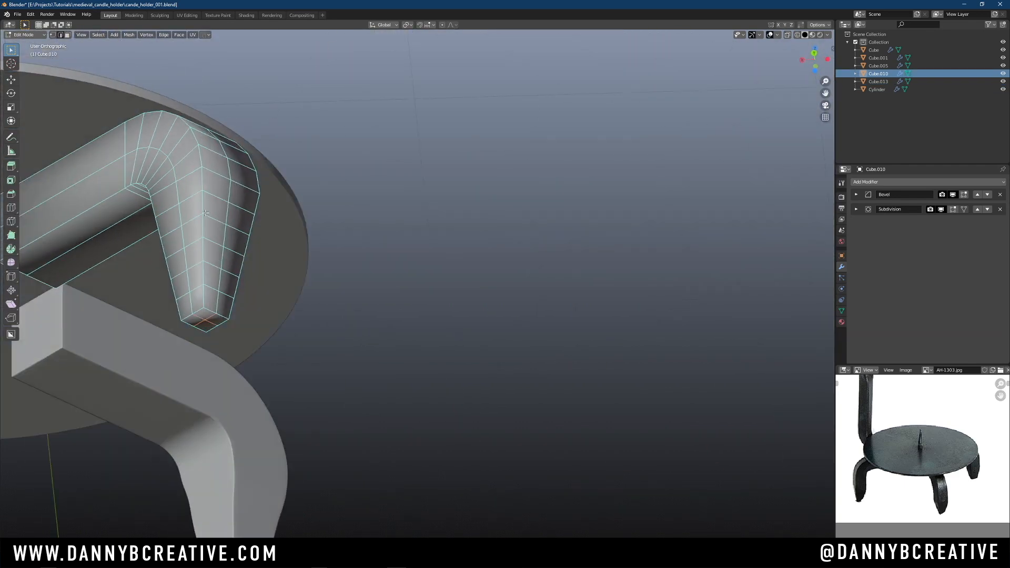
shift+middle_drag(231, 290, 296, 257)
key(3)
click(270, 290)
middle_drag(270, 290, 319, 295)
key(r)
click(313, 293)
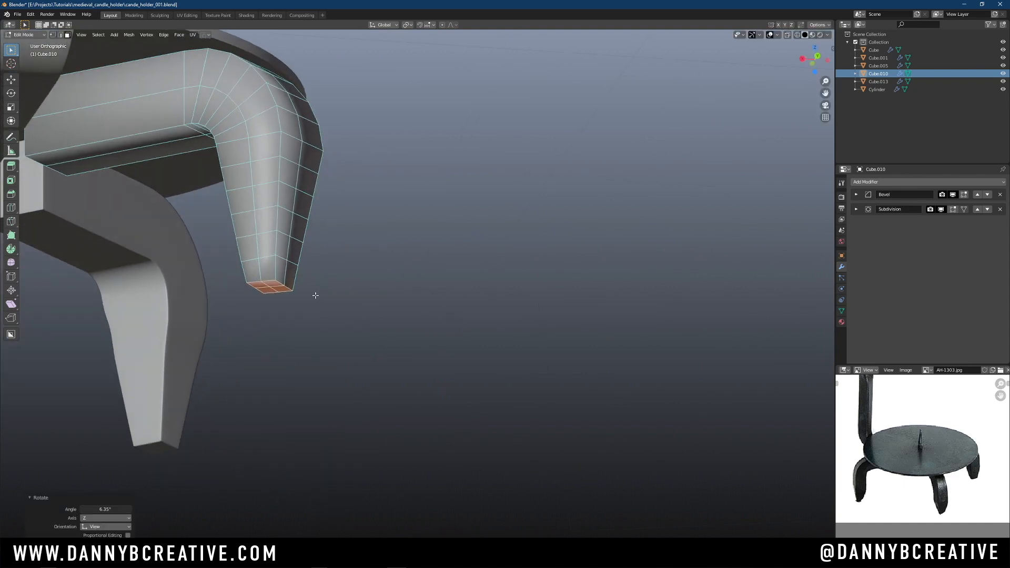
key(s)
click(319, 295)
Shift an edge loop midway down this leg outward and return to Object Mode
key(Tab)
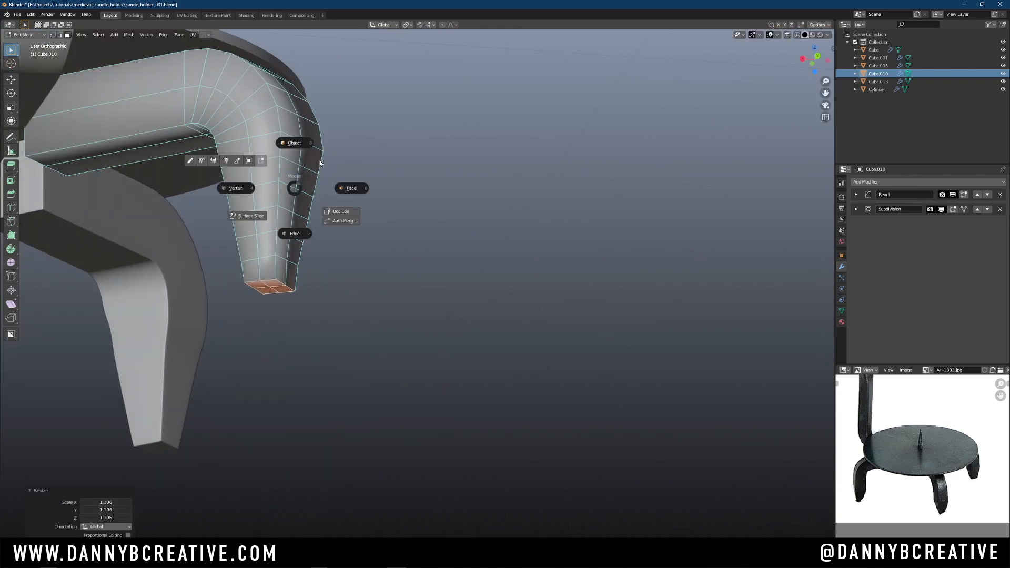
click(298, 228)
middle_drag(297, 228, 318, 229)
alt+click(291, 214)
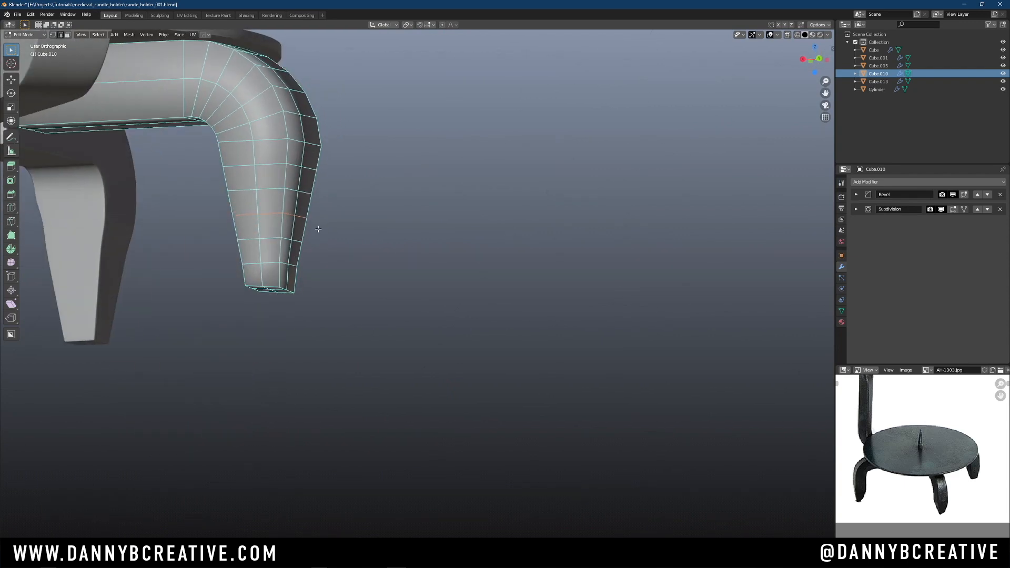
key(g)
click(331, 229)
key(Tab)
click(339, 174)
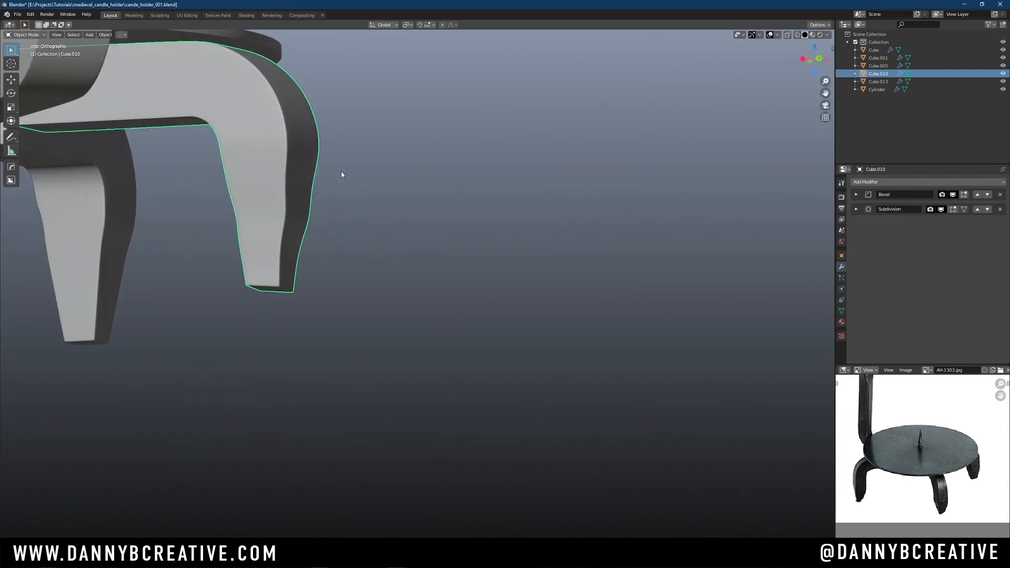
Deselect the leg, bring the whole candle holder into view, and save the file
scroll(337, 226, down, 3)
scroll(337, 226, down, 3)
middle_drag(337, 226, 400, 239)
click(581, 171)
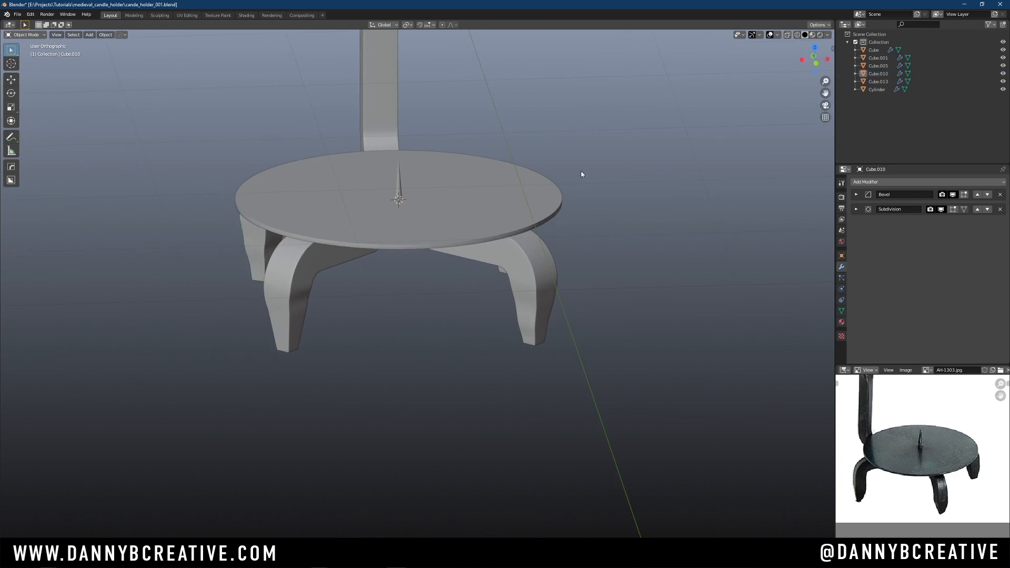
ctrl+middle_drag(581, 172, 547, 229)
shift+middle_drag(546, 231, 545, 243)
scroll(544, 244, down, 3)
shift+middle_drag(480, 246, 465, 299)
ctrl+middle_drag(464, 299, 458, 278)
key(ctrl+s)
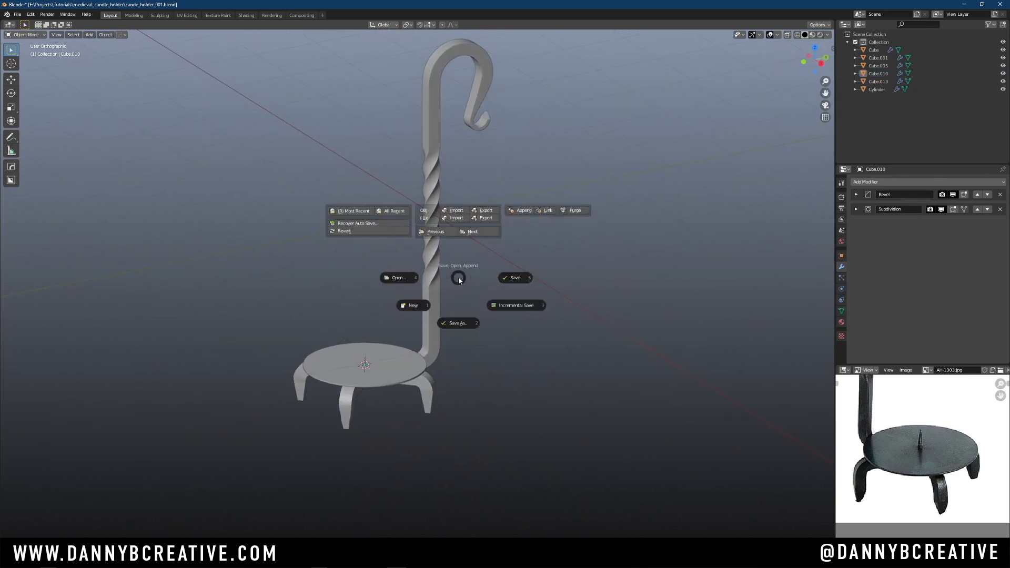
key(s)
Add a Displace modifier to the twisted stem and give it a new texture named "iron"
middle_drag(438, 228, 437, 320)
click(435, 320)
scroll(463, 273, up, 4)
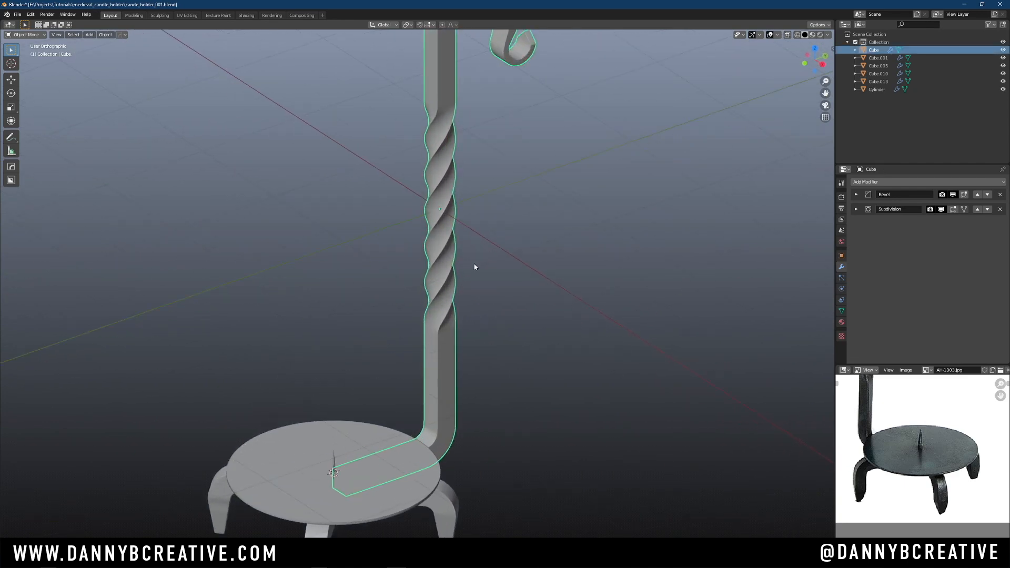
click(891, 182)
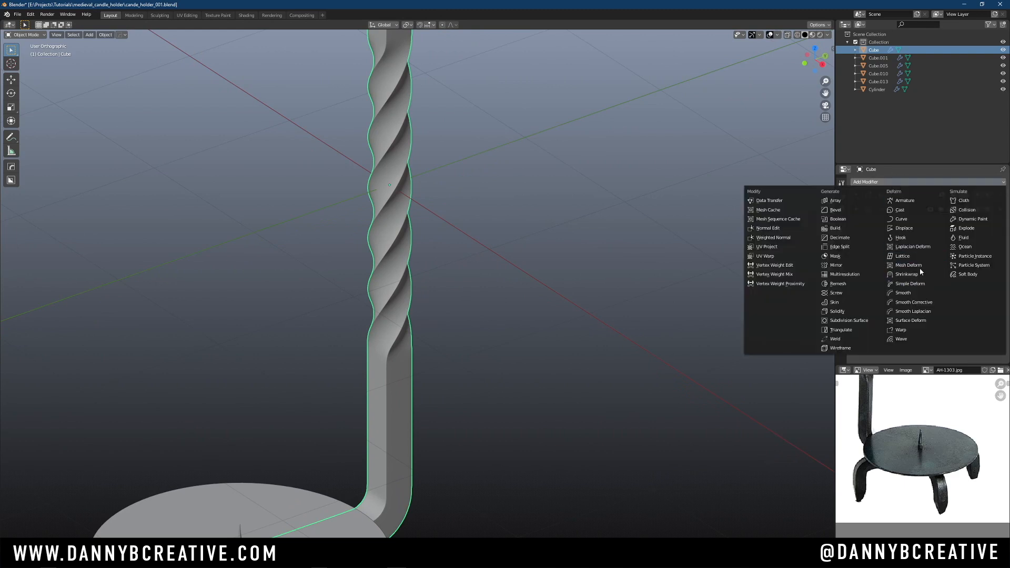
click(915, 228)
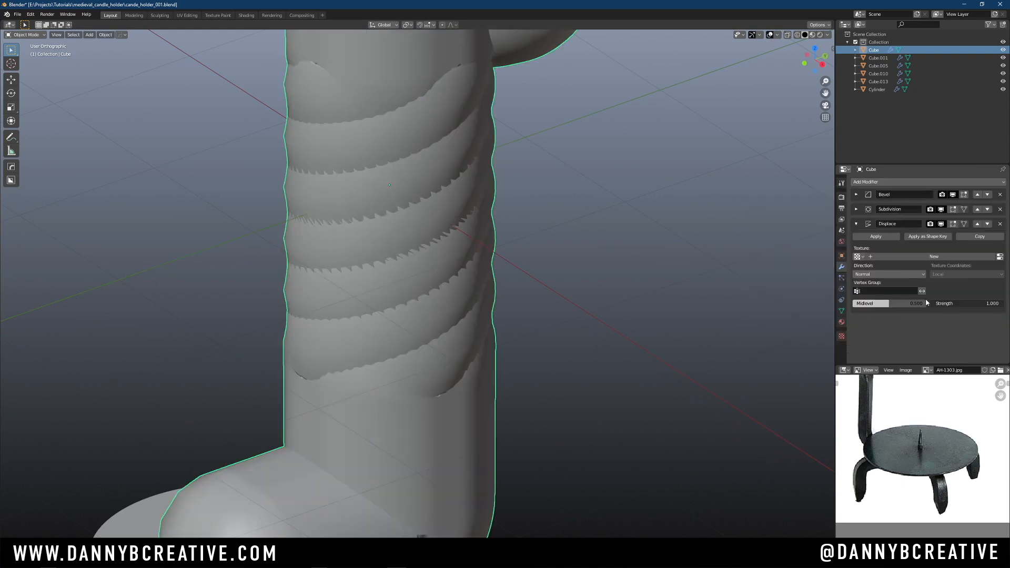
click(922, 256)
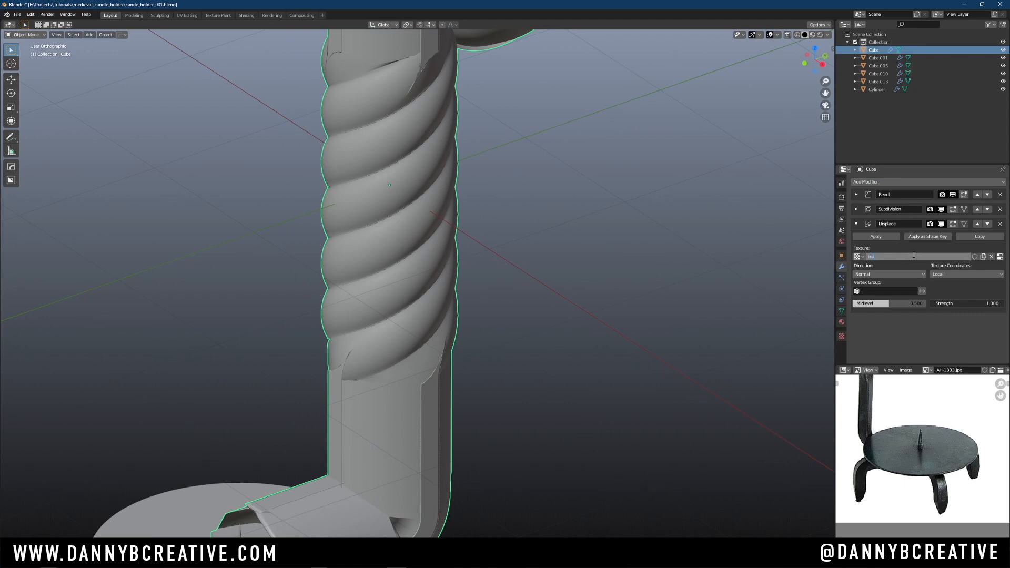
Set the iron texture's type to Clouds and its size to 0.21
click(841, 336)
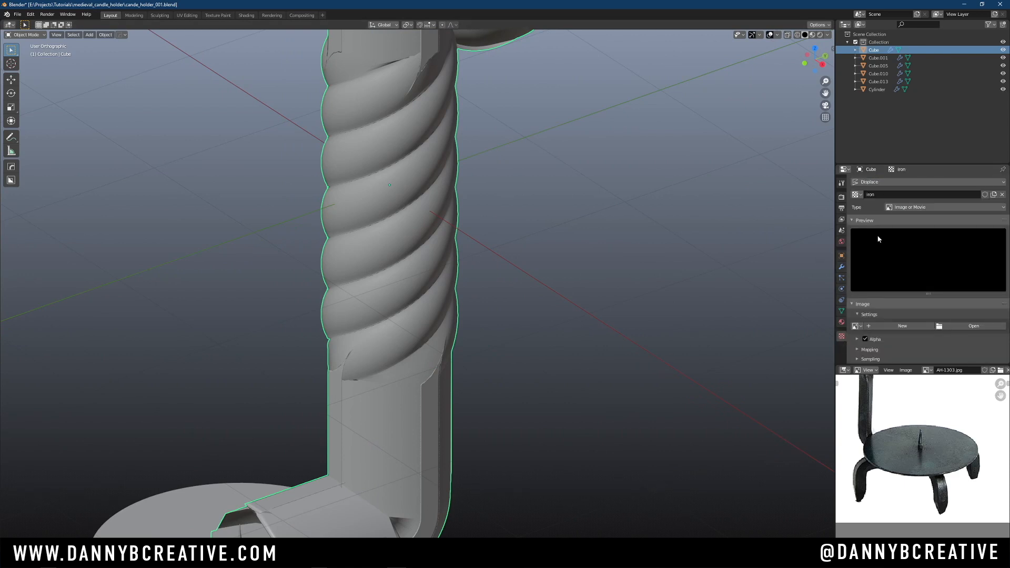
click(921, 208)
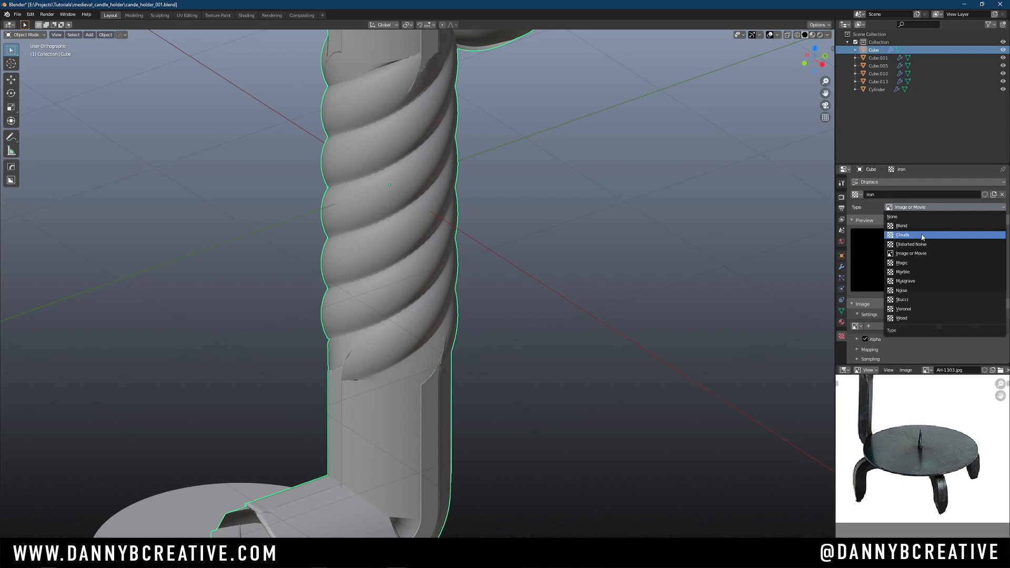
click(926, 231)
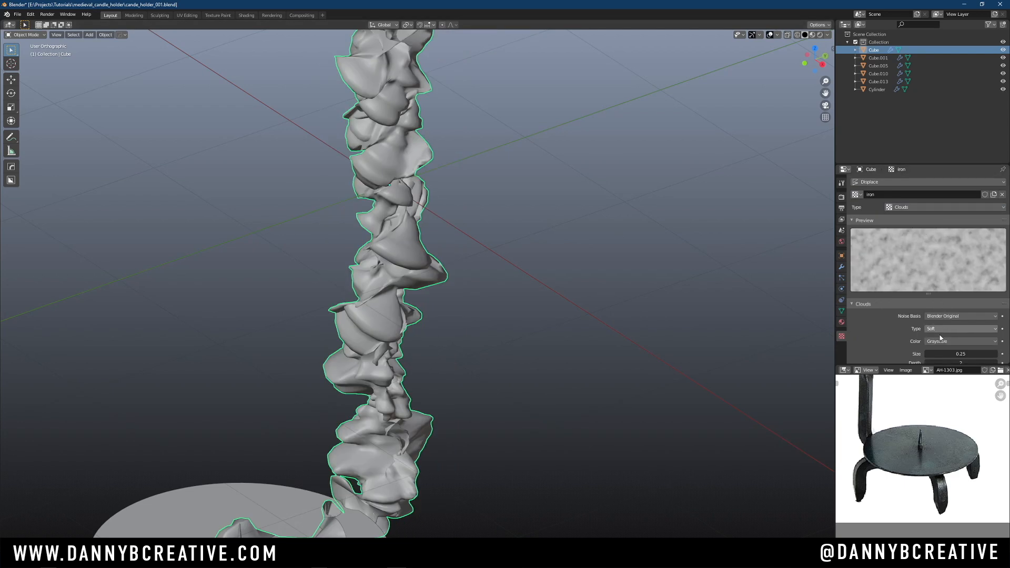
drag(943, 351, 943, 353)
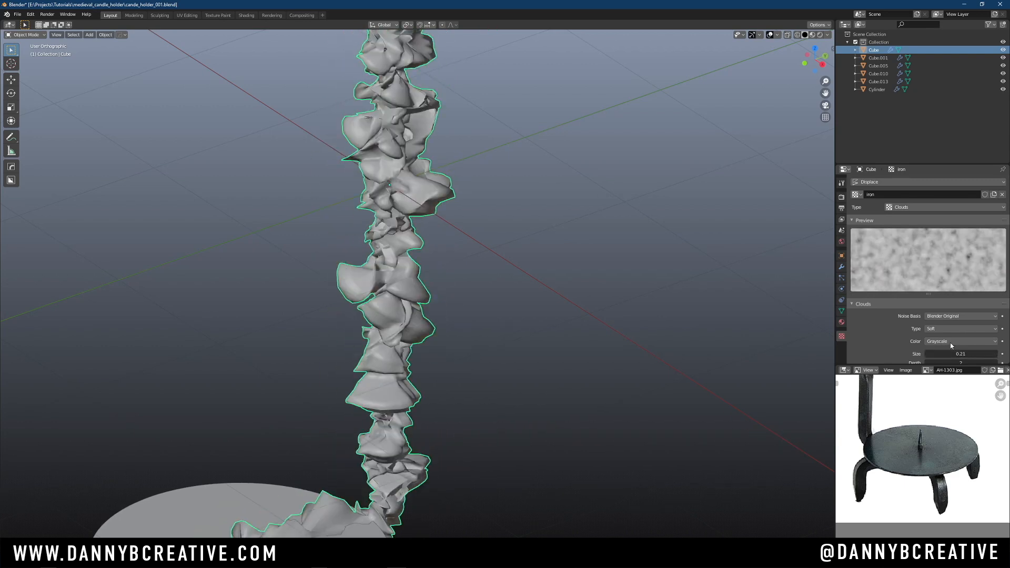
Reduce the stem's Displace strength to 0.3 and further to 0.01
click(841, 267)
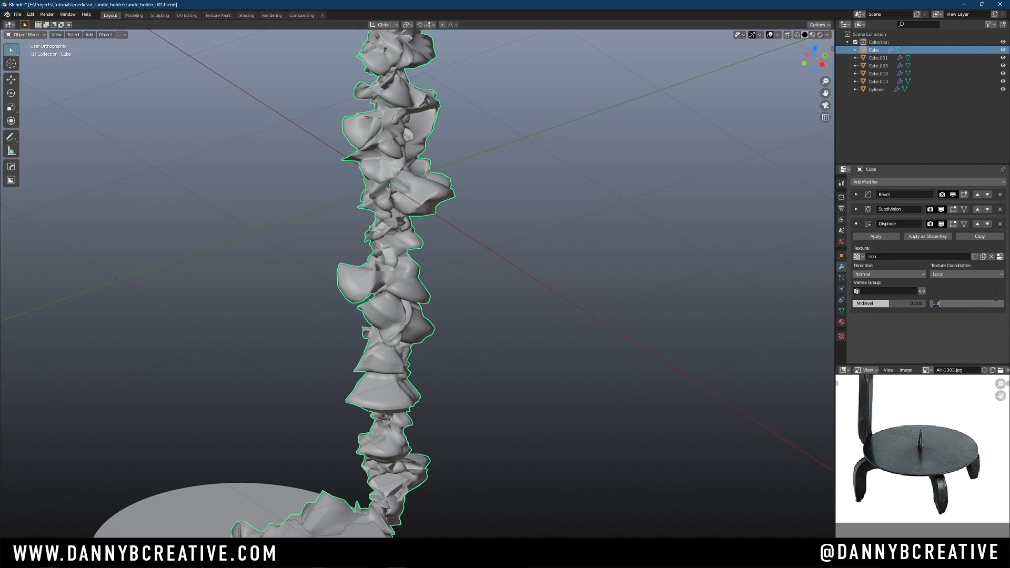
text(0.3)
key(Return)
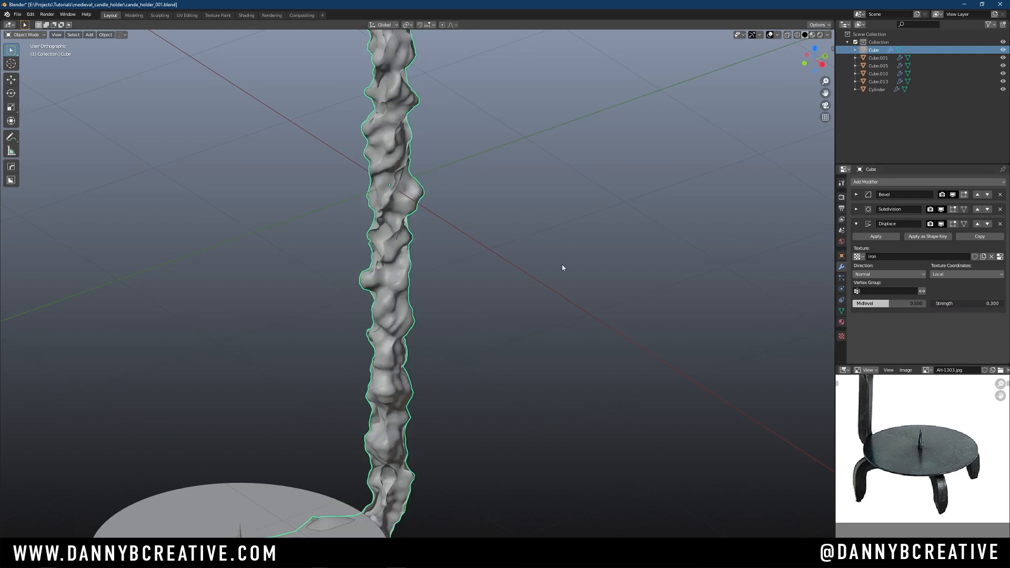
text(0)
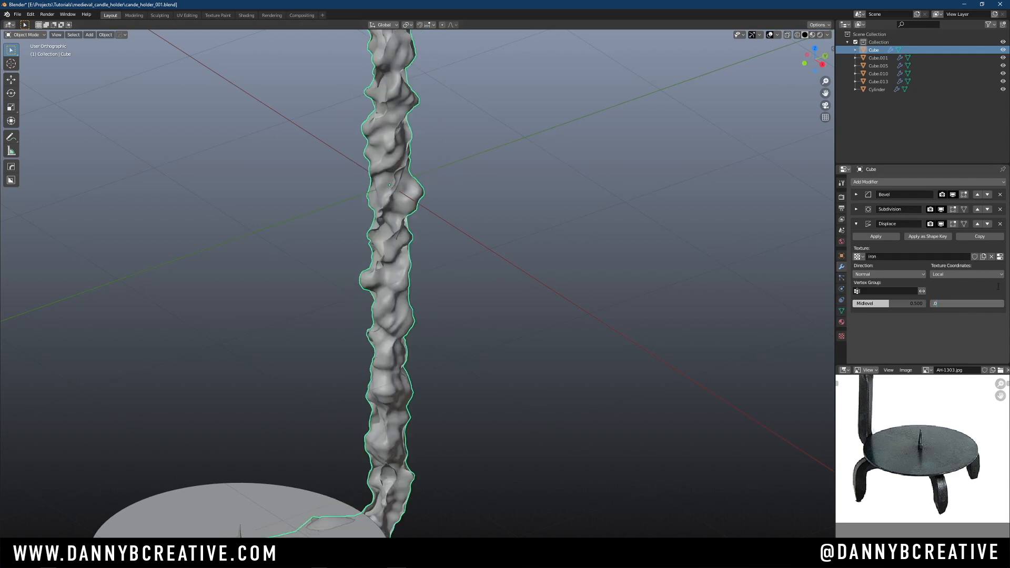
text(.01)
key(Return)
Set the Displace strength to 0.03 and inspect the stem's surface up close
middle_drag(446, 320, 444, 247)
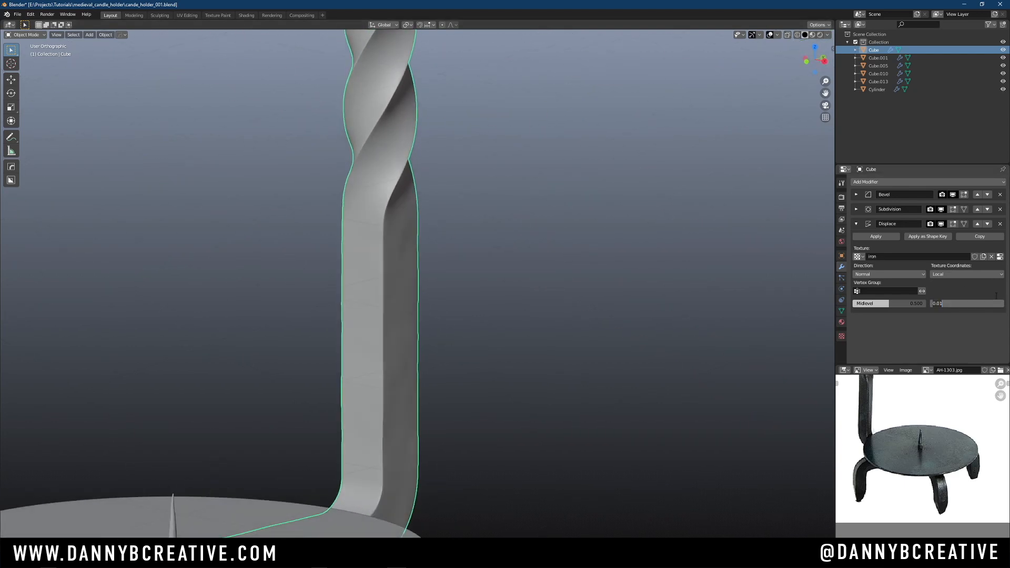
key(BackSpace)
text(3)
key(Return)
middle_drag(405, 275, 360, 191)
middle_drag(397, 252, 405, 308)
Apply the Eevee HQ viewport preset to show the stem's displacement with shadows and cavity shading
key(alt+v)
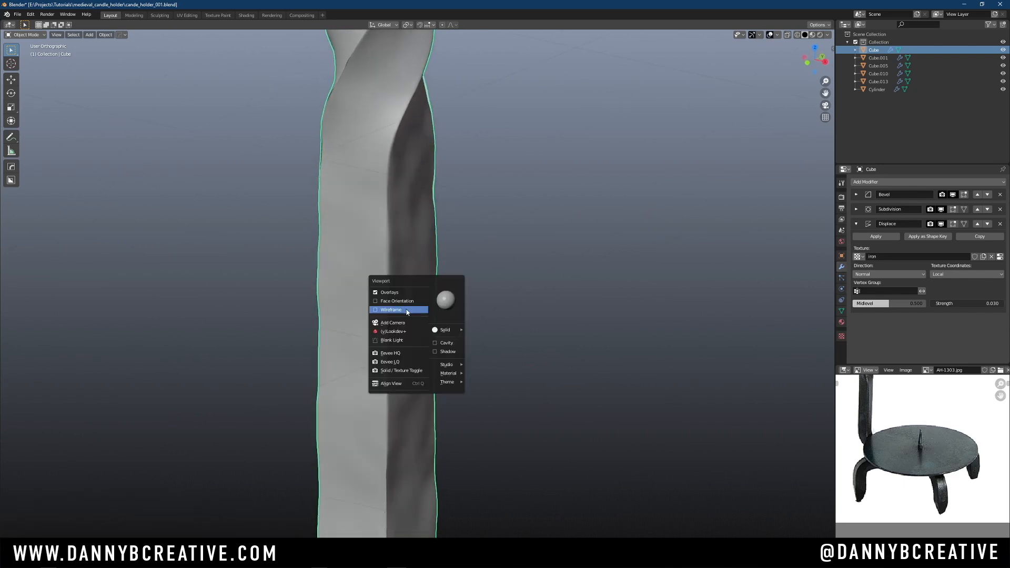
click(397, 356)
middle_drag(408, 345, 367, 219)
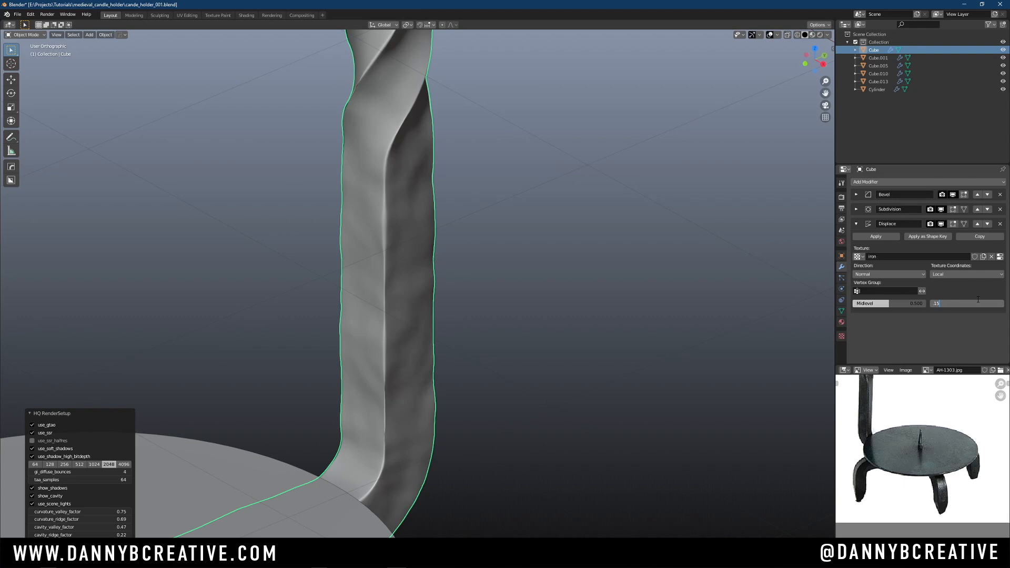
Try Displace strengths of 0.15 and 0.015 on the stem, settle on 0.01, and check its surface up close
click(977, 299)
text(.15)
key(Return)
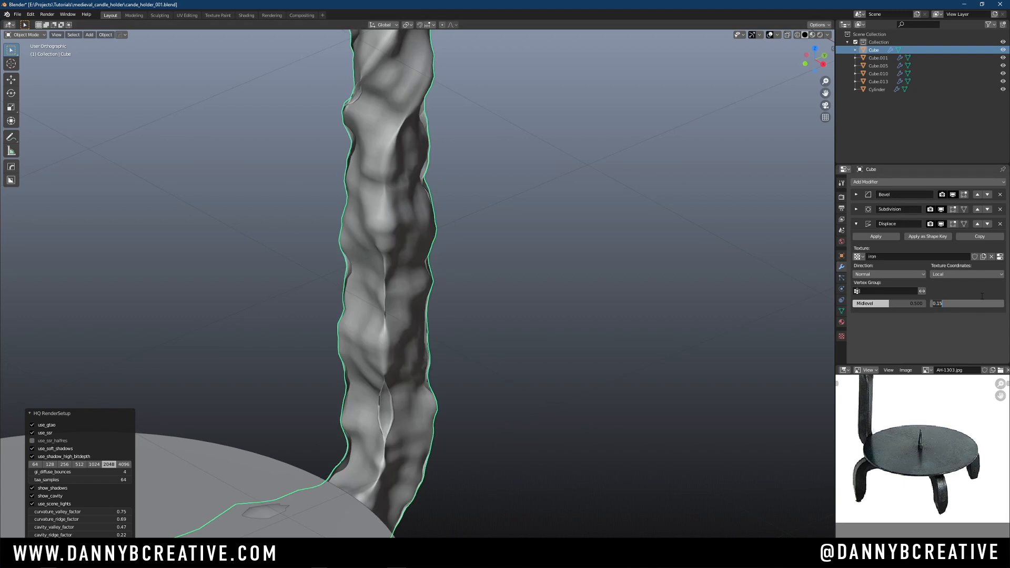
key(Return)
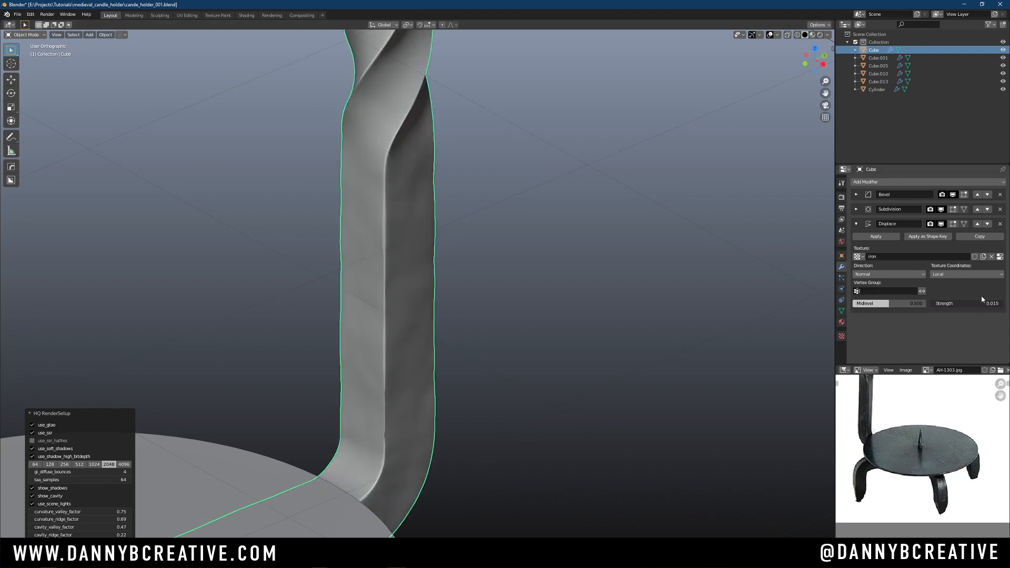
middle_drag(430, 198, 420, 239)
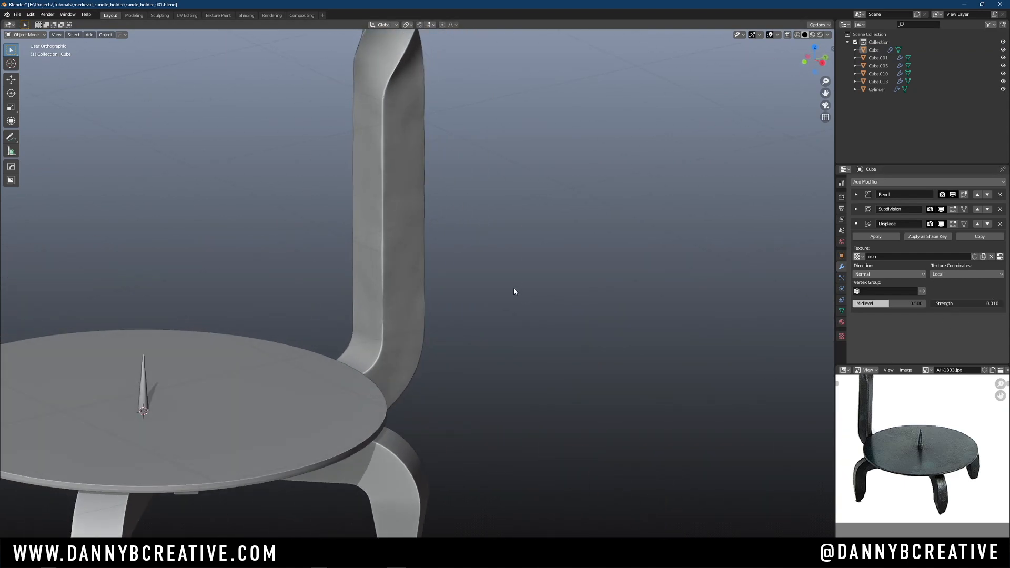
middle_drag(514, 288, 460, 169)
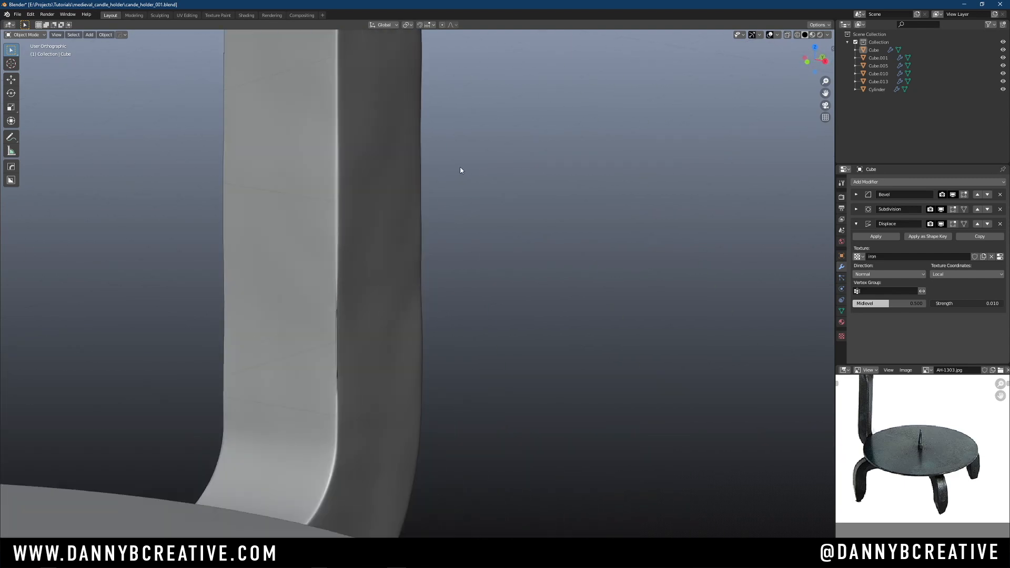
shift+middle_drag(351, 294, 390, 266)
ctrl+middle_drag(421, 340, 366, 267)
ctrl+middle_drag(366, 267, 370, 309)
Show the wireframe overlay and turn off Optimal Display in the stem's Subdivision modifier
key(alt+v)
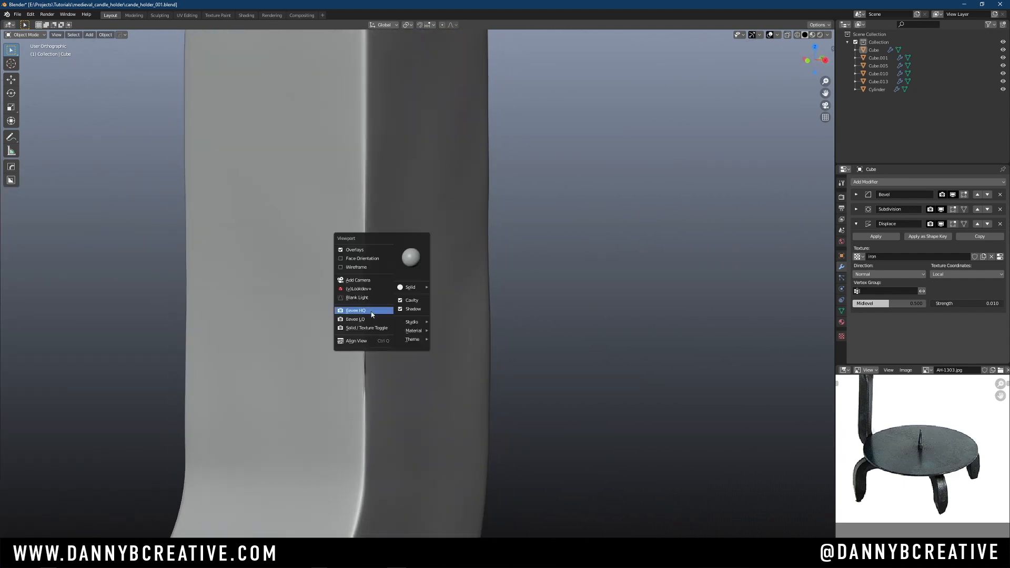
click(369, 267)
middle_drag(379, 293, 445, 282)
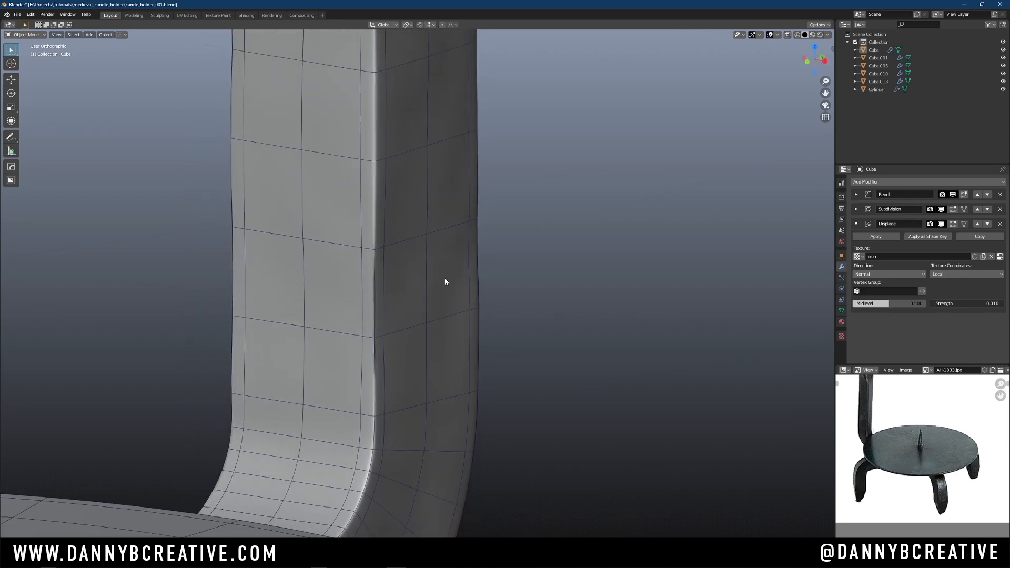
click(855, 210)
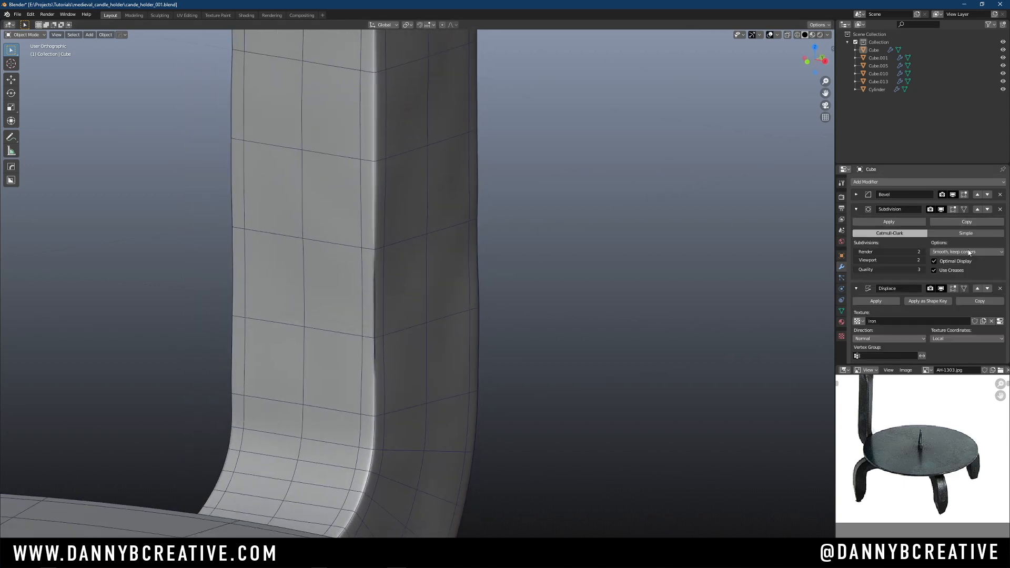
click(934, 261)
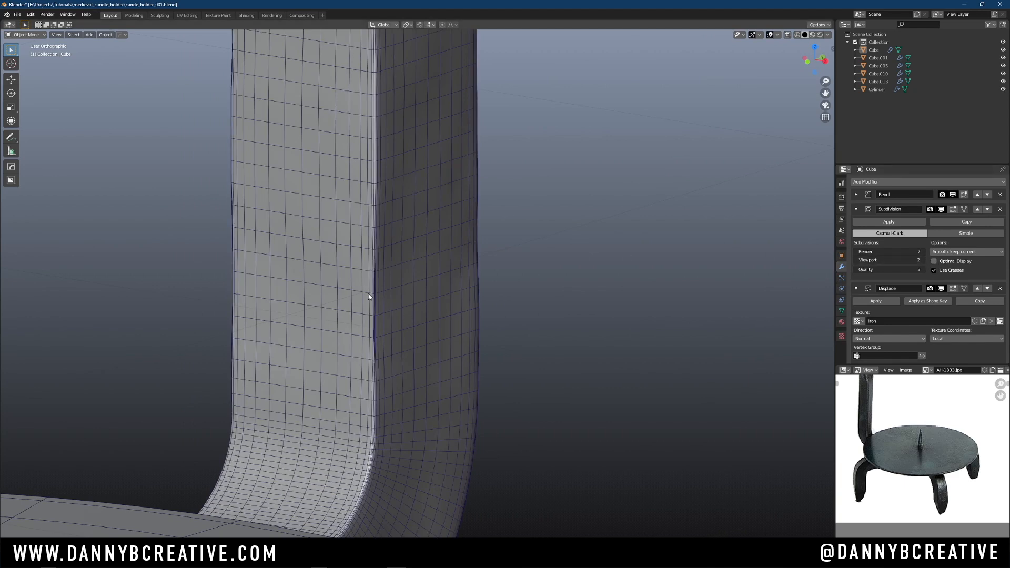
click(856, 209)
click(856, 224)
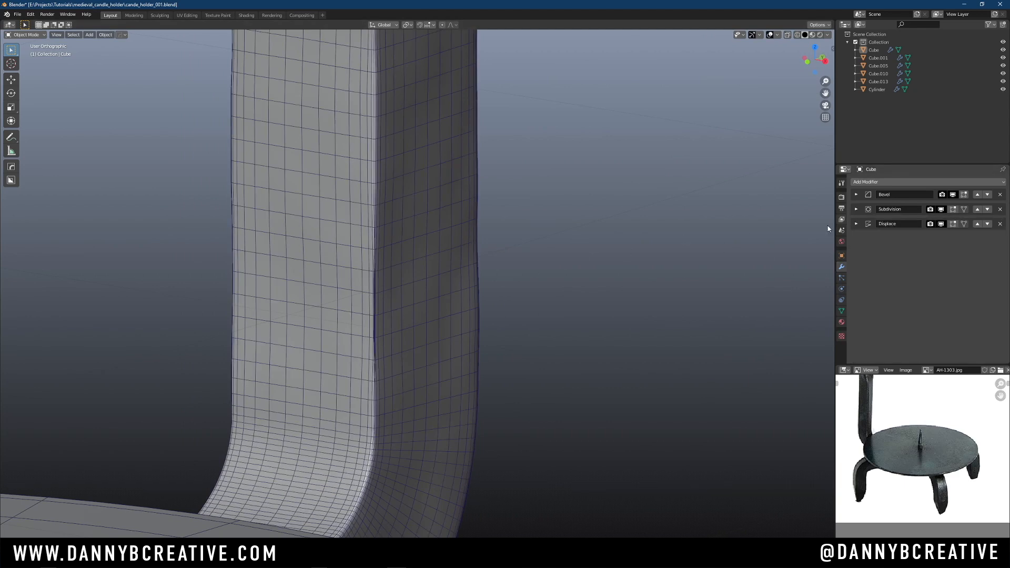
Hide the wireframe overlay and lower the stem's Displace midlevel to about 0.4
key(q)
click(470, 304)
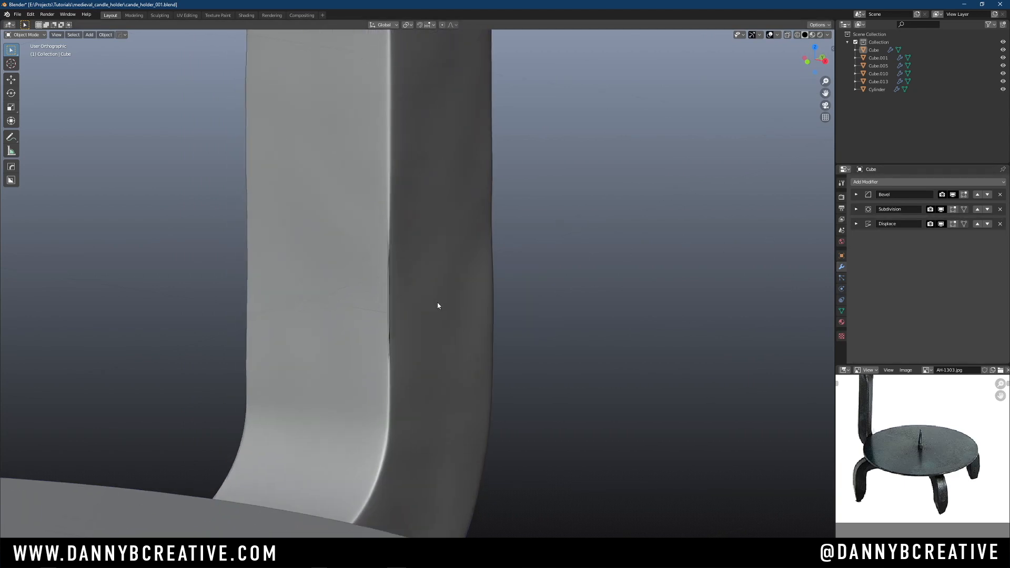
click(856, 224)
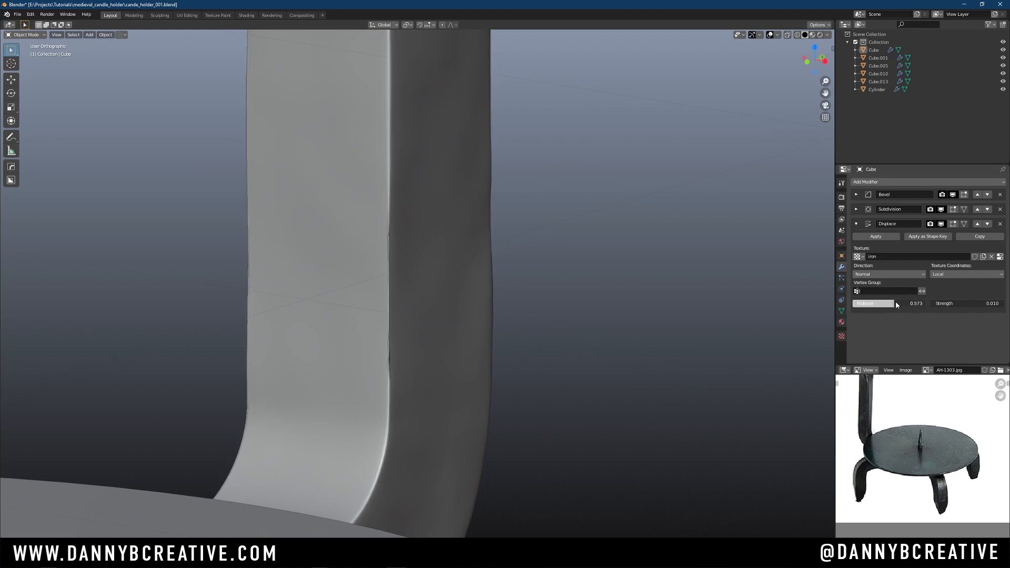
drag(895, 302, 880, 305)
Rotate and slightly shift an edge loop on the straight stem section below the hook's bend to make it irregular
scroll(481, 313, down, 5)
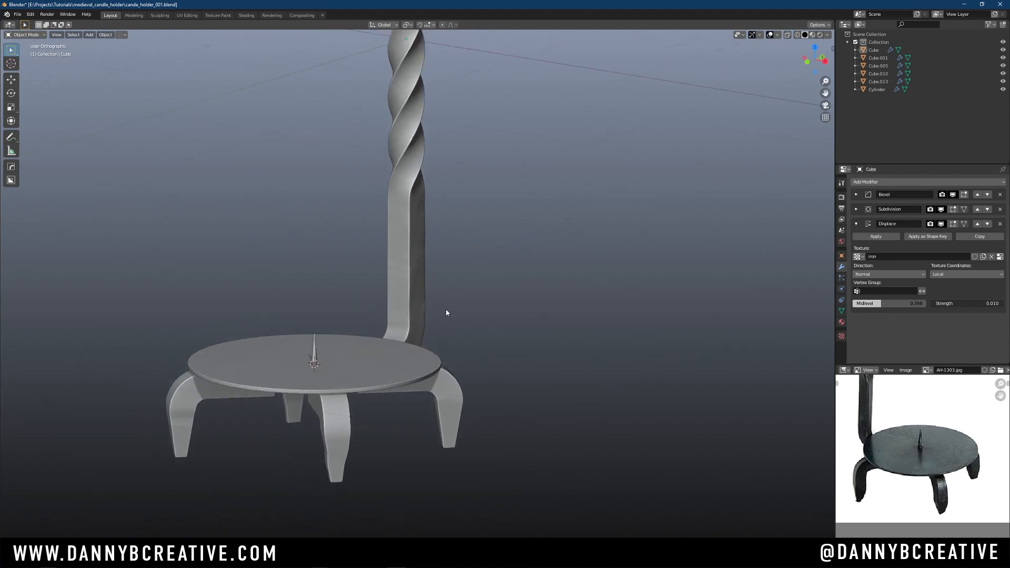
shift+middle_drag(475, 134, 392, 297)
shift+middle_drag(428, 134, 370, 201)
scroll(371, 200, up, 4)
shift+middle_drag(516, 180, 530, 271)
key(Tab)
click(535, 288)
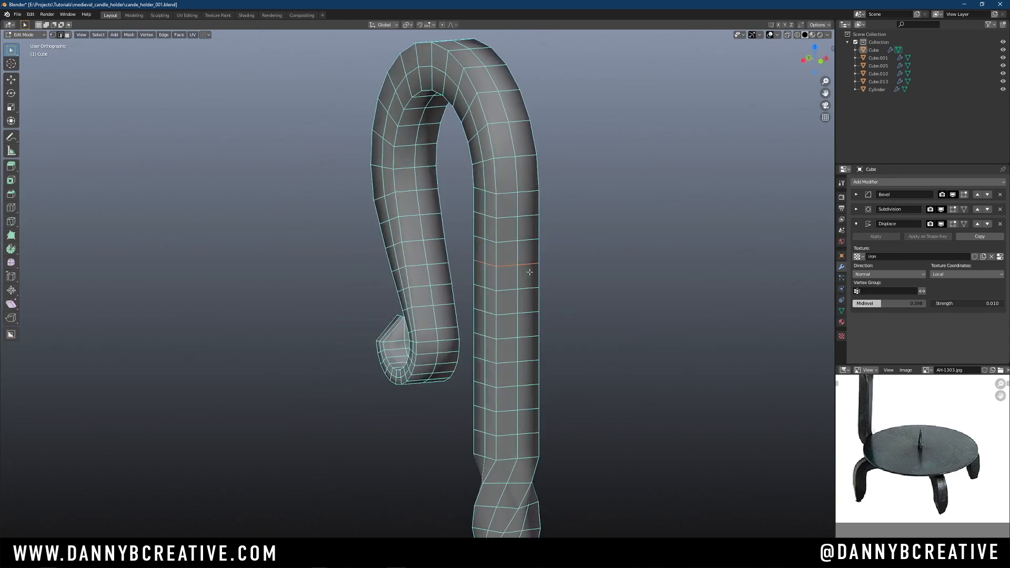
key(r)
click(573, 257)
key(g)
click(564, 273)
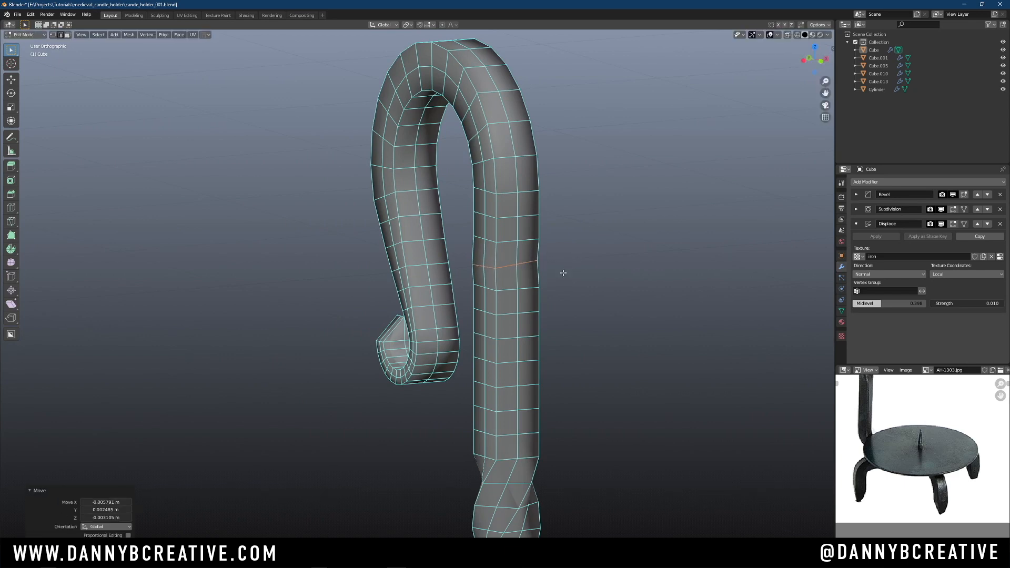
key(Tab)
click(574, 226)
Slightly move and rotate another edge loop lower on the straight section, just above the stem's twist
middle_drag(575, 226, 517, 306)
key(Tab)
click(565, 268)
alt+click(488, 288)
scroll(515, 291, up, 1)
key(Tab)
click(534, 326)
alt+click(523, 298)
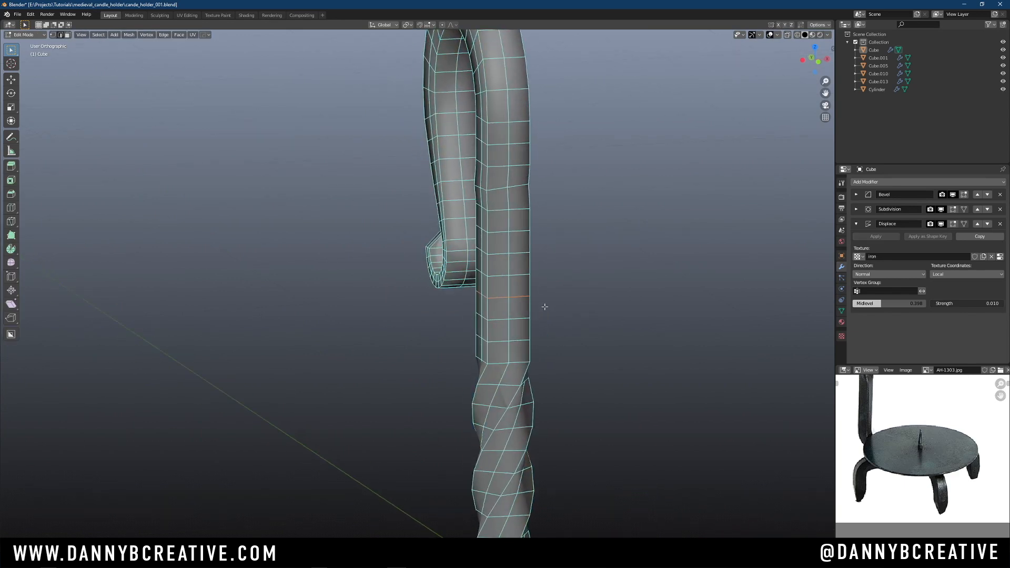
key(shift+g)
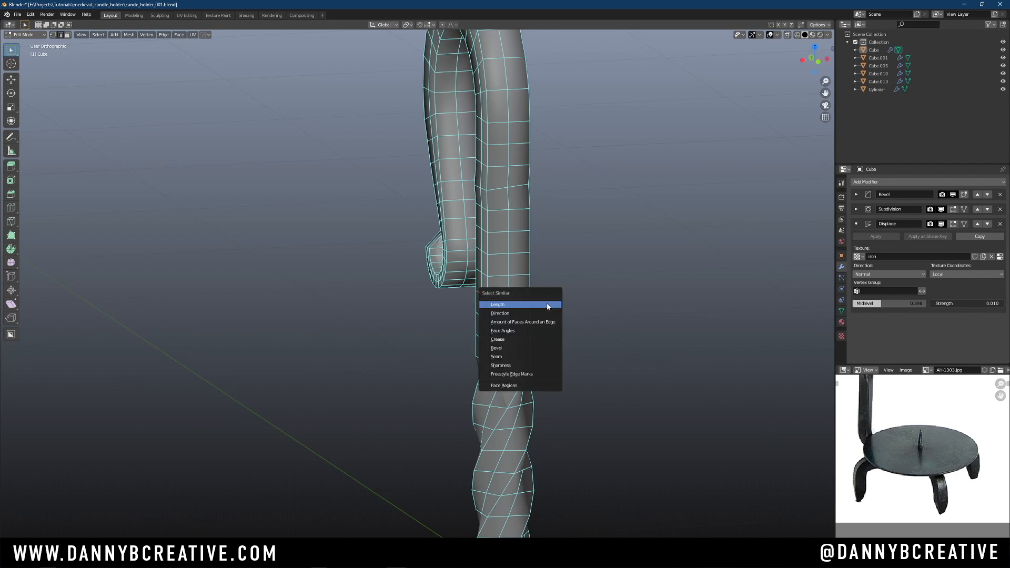
key(Escape)
key(g)
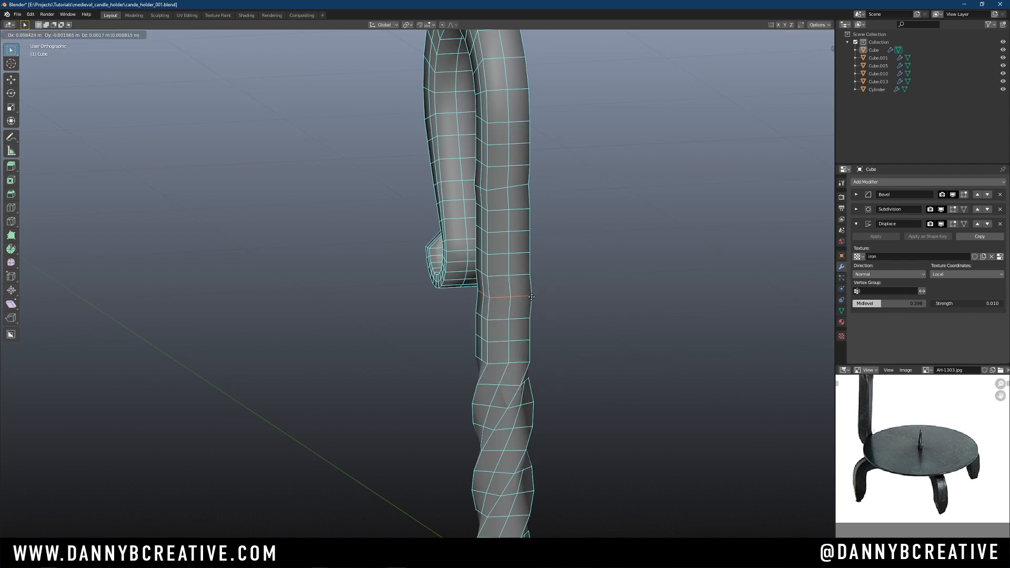
click(529, 296)
middle_drag(529, 295, 545, 299)
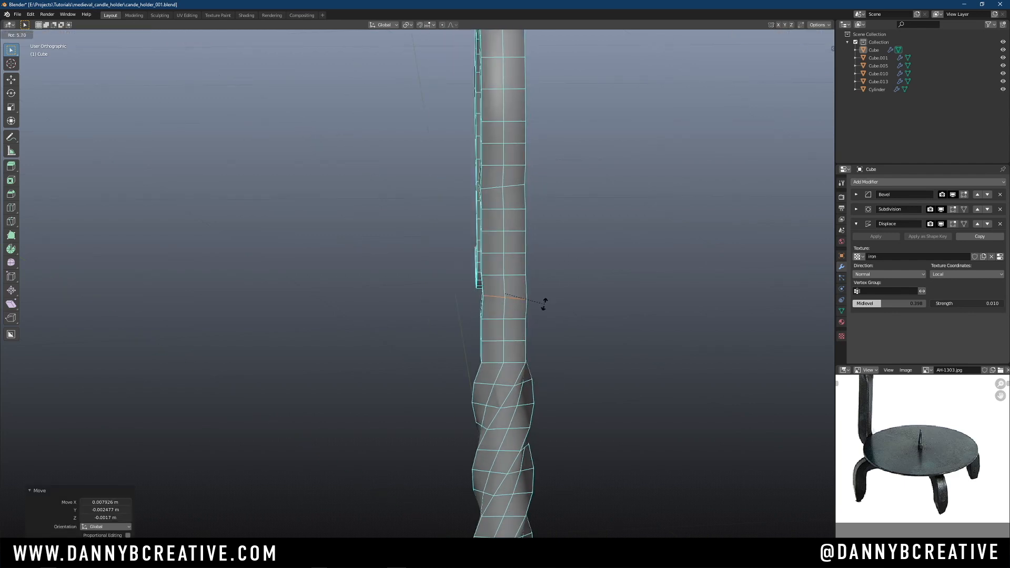
key(ctrl+Tab)
click(553, 257)
Examine the whole candle holder and its twisted stem against the reference image
middle_drag(520, 227, 454, 250)
scroll(454, 247, down, 2)
shift+middle_drag(351, 298, 496, 284)
scroll(389, 296, down, 1)
shift+middle_drag(389, 297, 411, 284)
scroll(915, 459, down, 4)
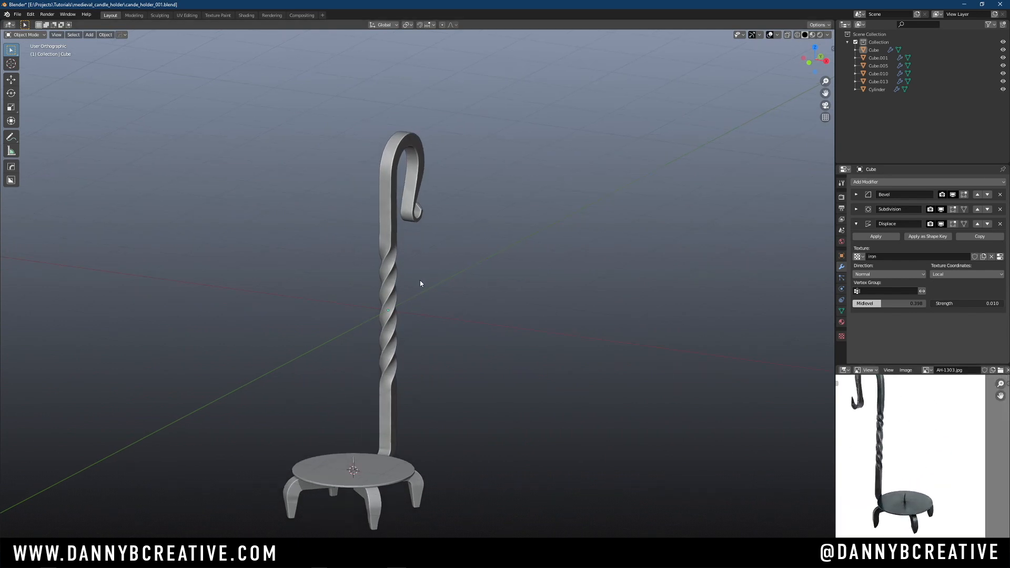
middle_drag(420, 284, 414, 257)
scroll(413, 257, up, 4)
scroll(412, 277, up, 1)
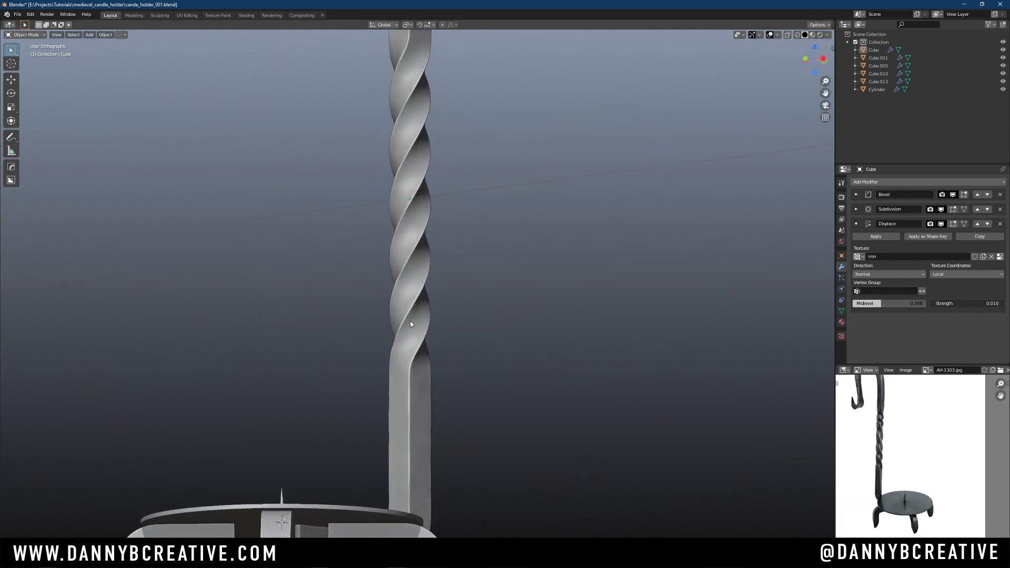
Select the round plate and set its Bevel modifier's offset to 0.068 m
middle_drag(410, 323, 376, 369)
shift+middle_drag(377, 368, 430, 289)
shift+middle_drag(413, 325, 432, 282)
shift+middle_drag(362, 360, 514, 306)
scroll(433, 300, up, 3)
click(431, 309)
scroll(949, 424, up, 4)
middle_drag(936, 473, 946, 416)
ctrl+middle_drag(615, 330, 629, 282)
shift+middle_drag(629, 282, 631, 298)
click(856, 208)
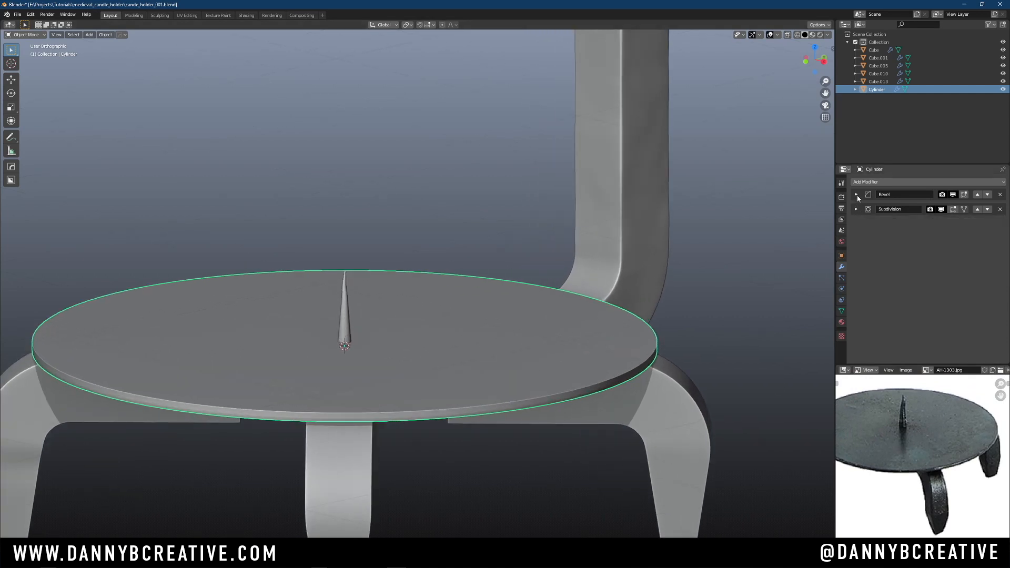
click(855, 194)
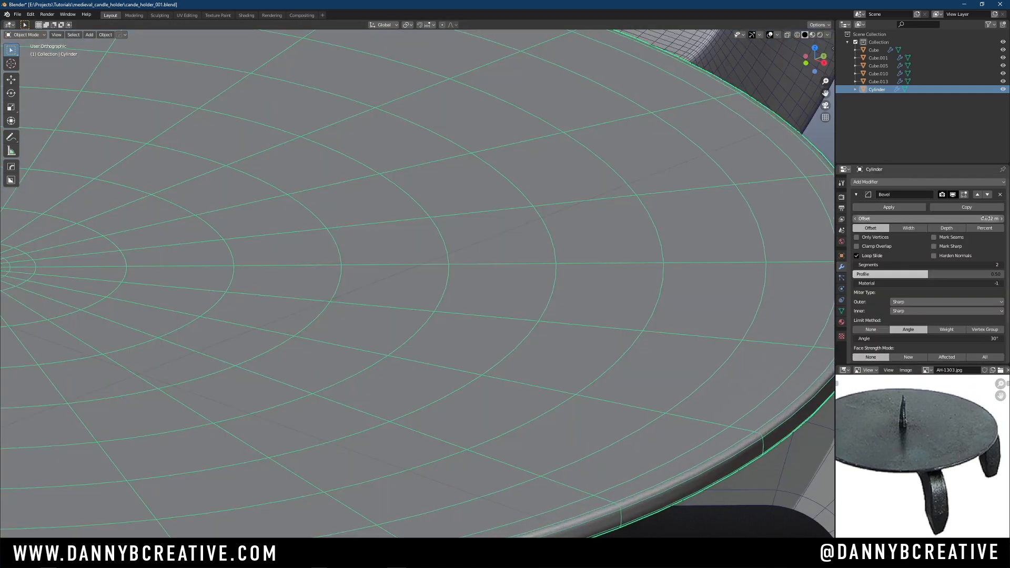
drag(995, 214, 1000, 214)
scroll(559, 319, down, 5)
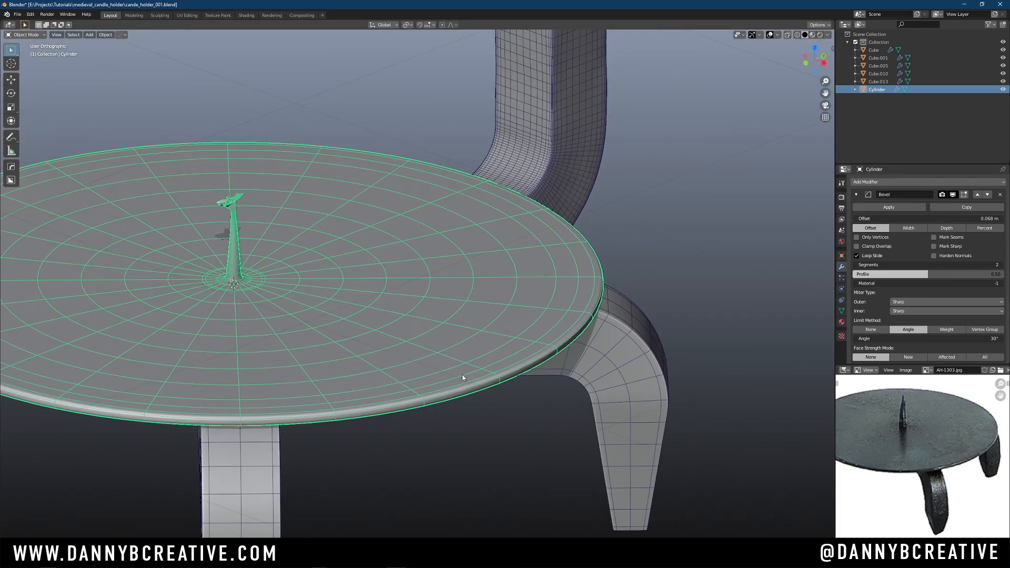
Hide the wireframe overlay and examine the plate's rim and central spike up close
key(q)
click(462, 374)
mouse_move(464, 380)
middle_down()
mouse_move(468, 356)
mouse_move(472, 366)
middle_up()
shift+middle_drag(448, 270, 634, 346)
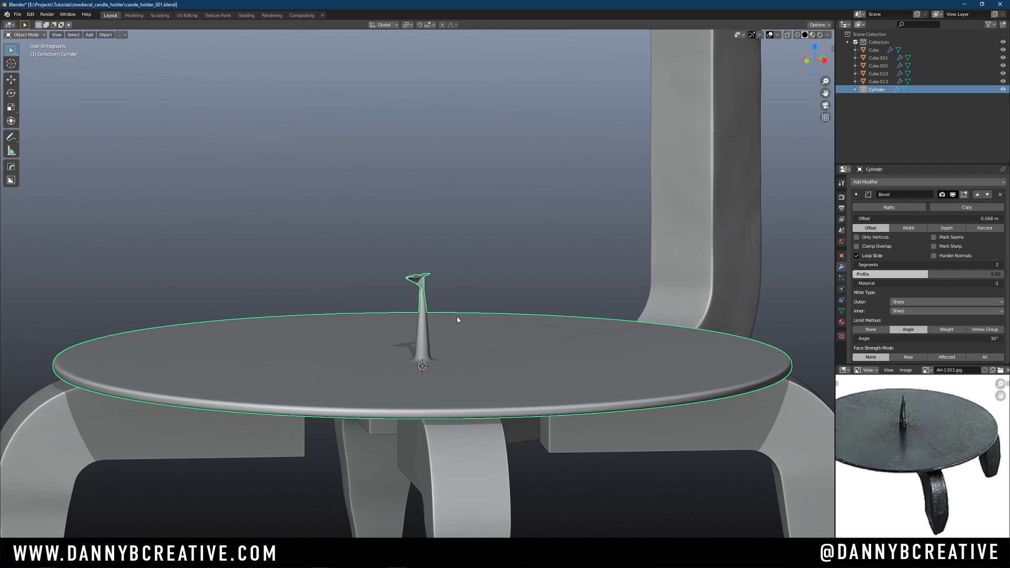
middle_drag(457, 319, 471, 221)
shift+middle_drag(418, 186, 444, 242)
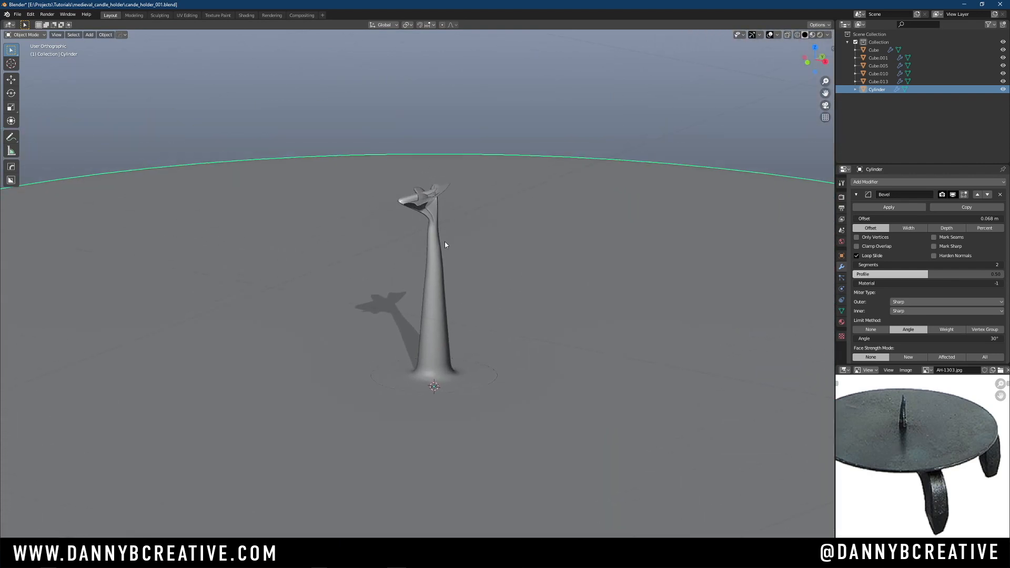
Toggle the plate's Bevel off and on to compare the spike, and set its limit method to Weight
click(952, 194)
ctrl+middle_drag(574, 316, 541, 273)
click(953, 195)
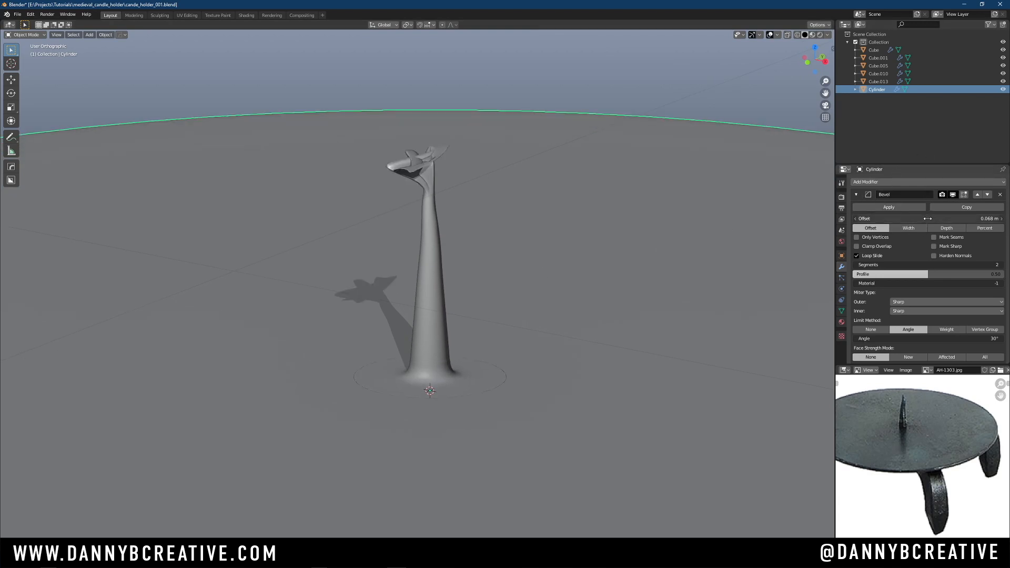
click(947, 330)
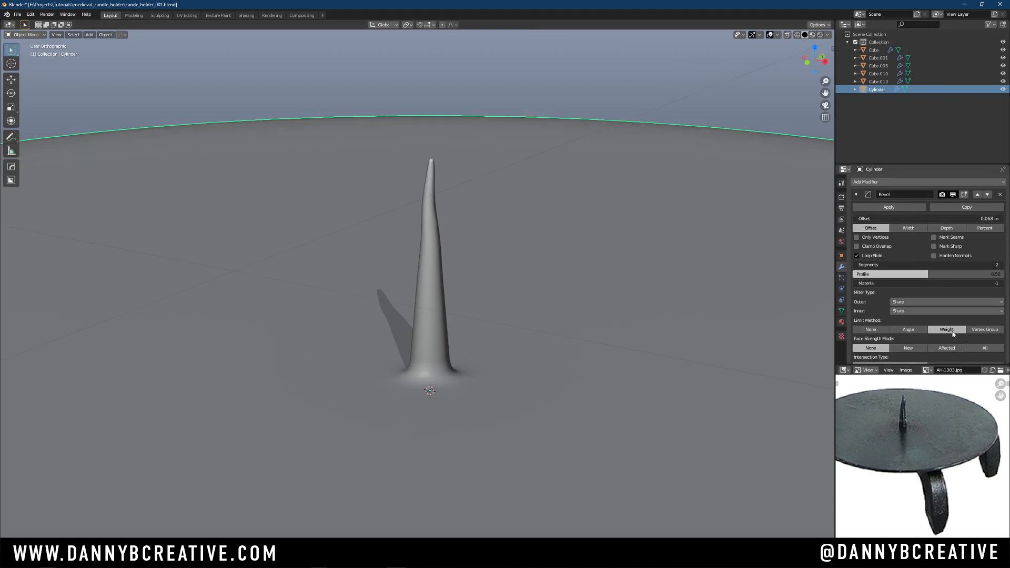
ctrl+middle_drag(640, 312, 541, 332)
Select the edge loop around the spike's base and set its edge mean bevel weight to 1.00
key(Tab)
click(606, 332)
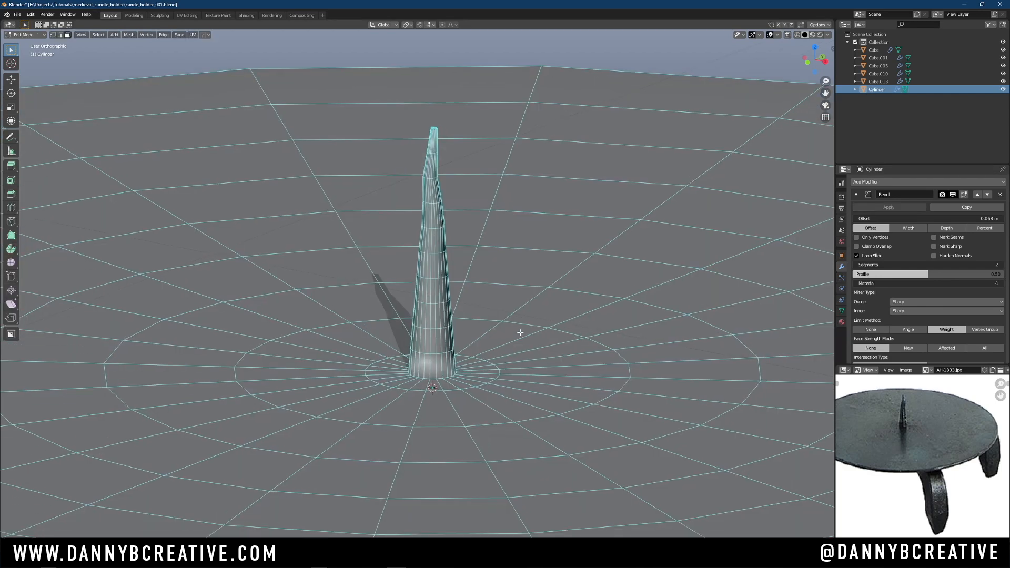
scroll(451, 419, up, 4)
alt+click(447, 436)
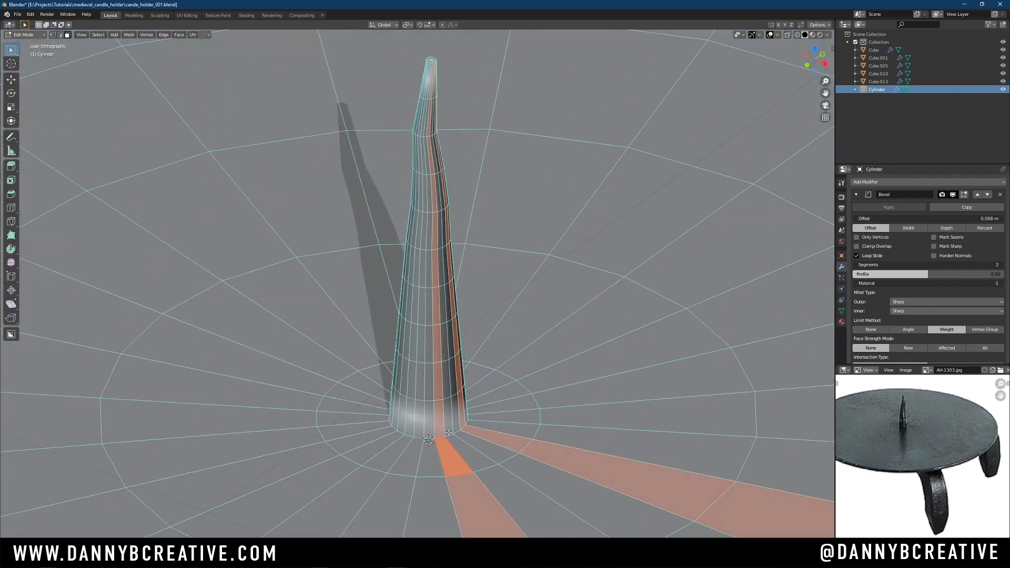
key(Tab)
click(451, 476)
key(alt+a)
middle_drag(436, 431, 513, 389)
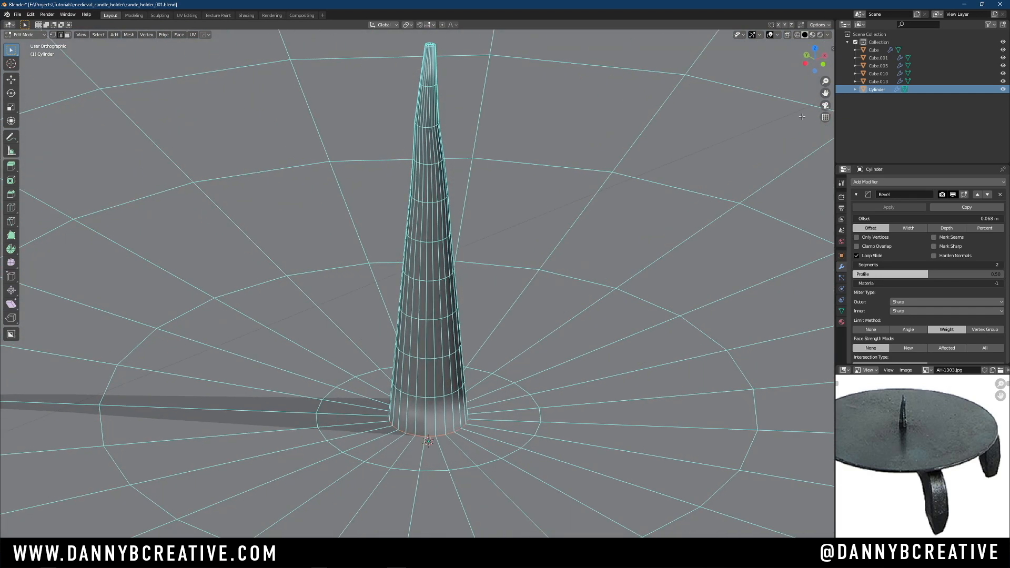
key(n)
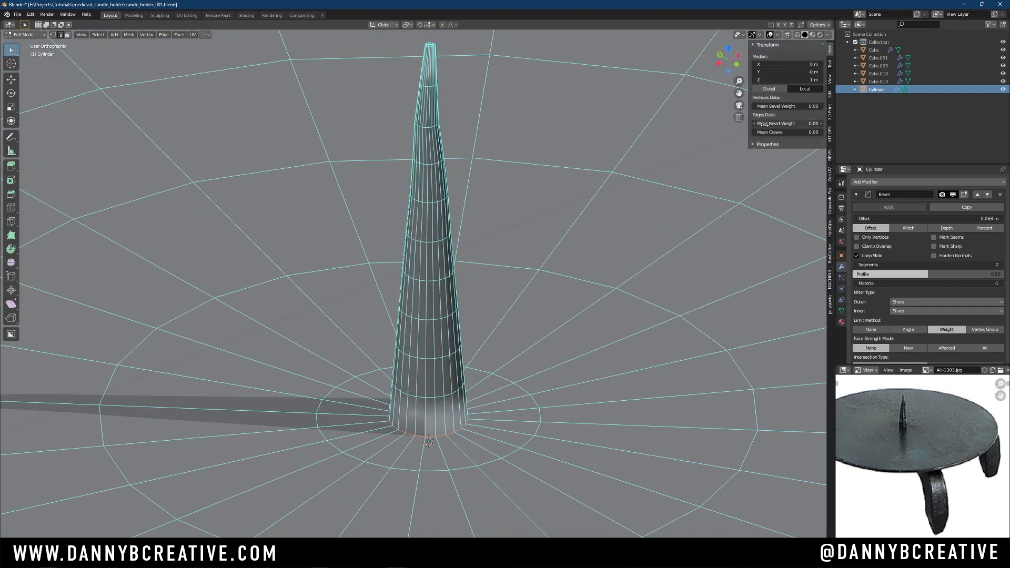
key(Tab)
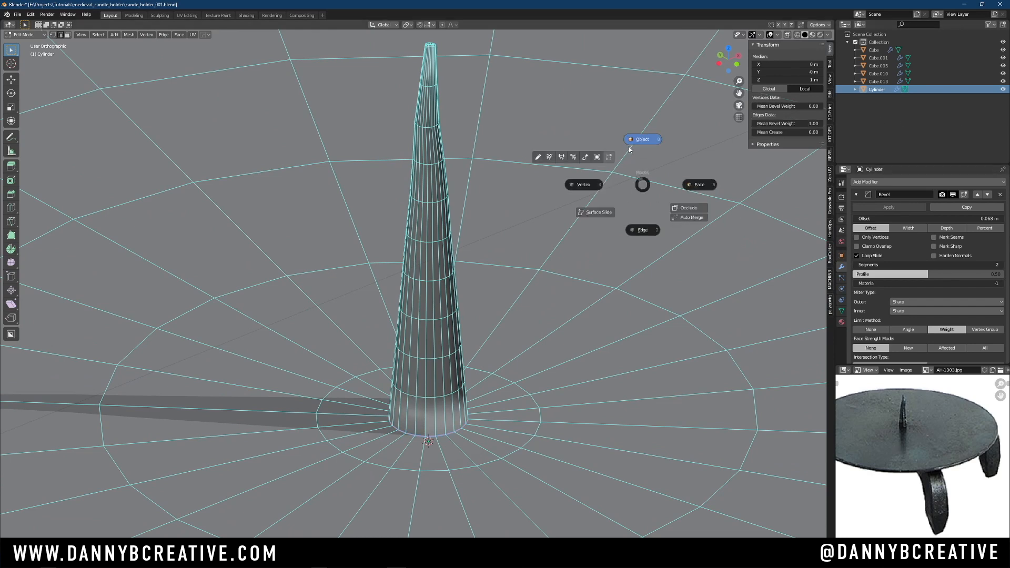
click(641, 142)
ctrl+middle_drag(605, 274, 551, 344)
Dissolve the plate's edge loop closest to the spike's base, and check the smoothed transition in Object Mode
key(Tab)
click(553, 363)
scroll(551, 344, up, 3)
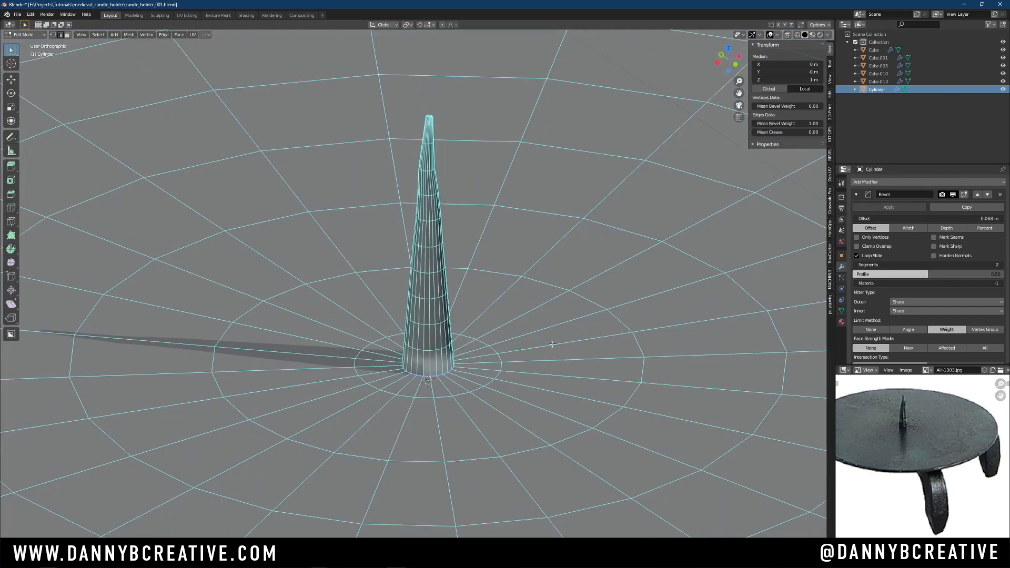
mouse_move(504, 402)
ctrl+middle_down()
mouse_move(503, 434)
mouse_move(506, 417)
ctrl+middle_up()
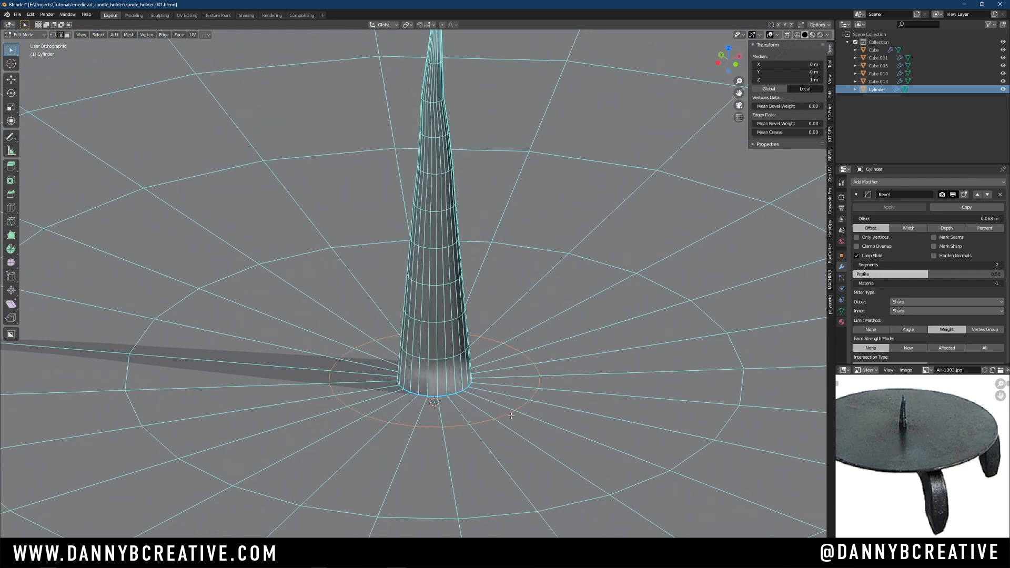
key(ctrl+x)
key(Tab)
click(536, 340)
ctrl+middle_drag(520, 368, 512, 407)
mouse_move(513, 407)
middle_down()
mouse_move(509, 377)
mouse_move(506, 390)
middle_up()
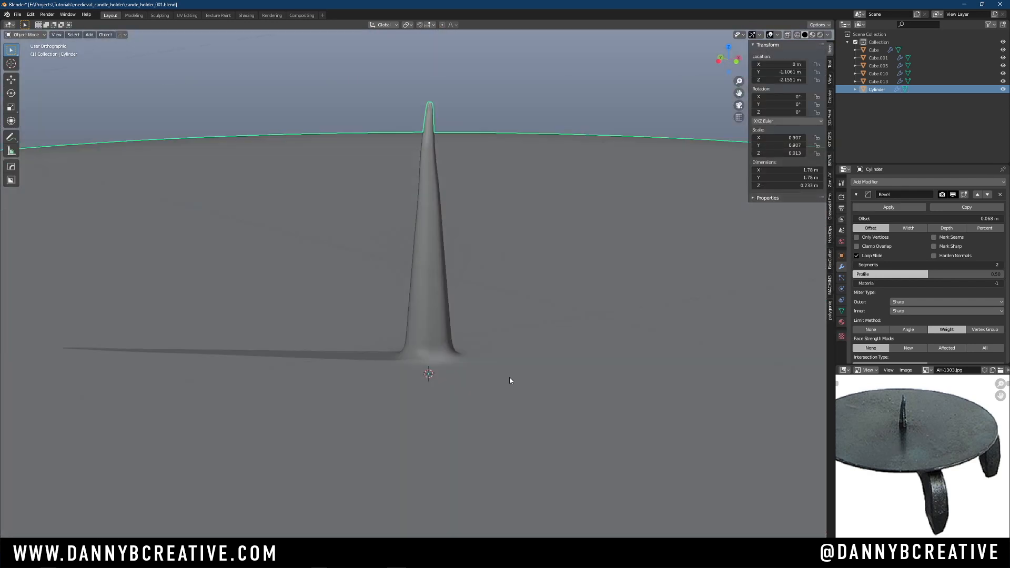
Select the upper and lower edge loops of the plate's rim, raise their edge mean bevel weight, and return to Object Mode
ctrl+middle_drag(499, 355, 487, 469)
shift+middle_drag(538, 372, 466, 247)
ctrl+middle_drag(570, 337, 573, 295)
shift+middle_drag(660, 329, 560, 306)
key(Tab)
click(565, 355)
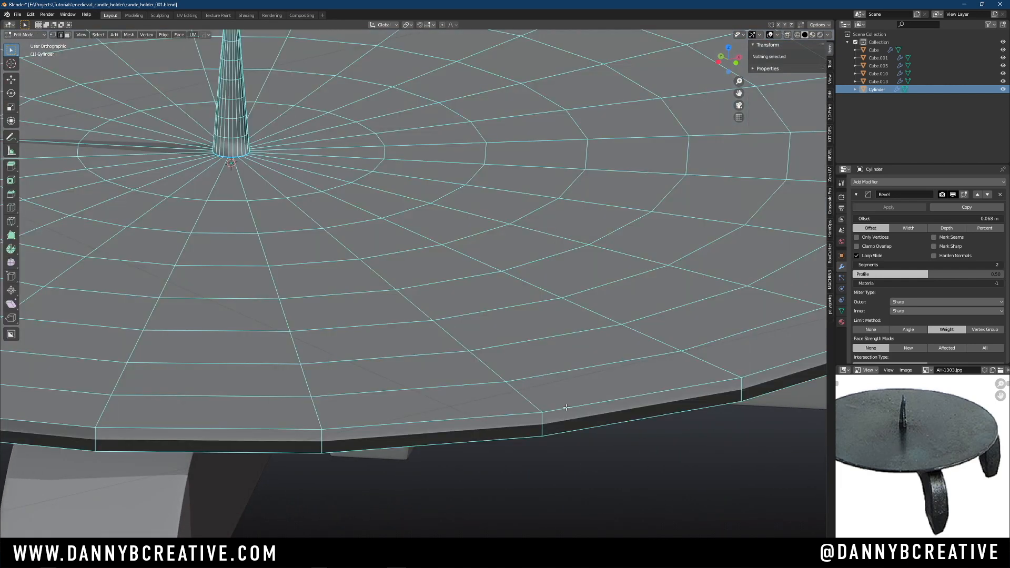
alt+click(565, 408)
alt+shift+click(592, 422)
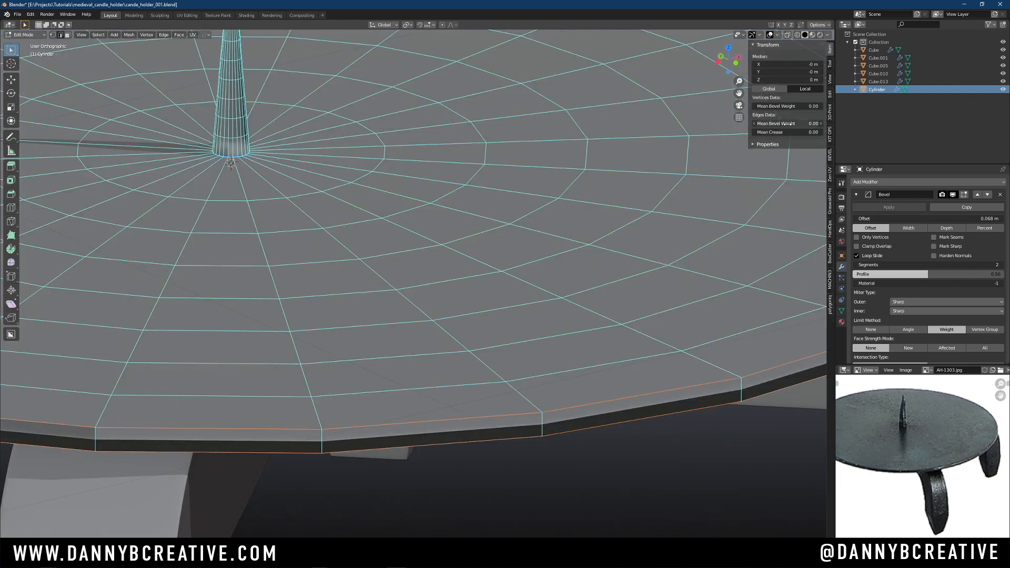
drag(789, 123, 841, 124)
click(581, 214)
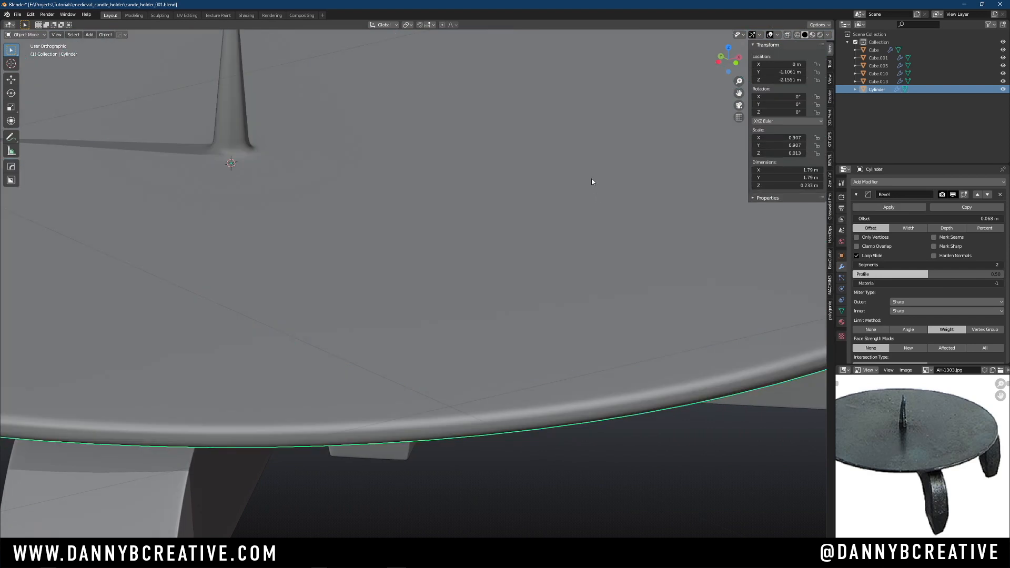
Deselect the plate, save the file, and collapse the plate's Bevel modifier settings
ctrl+middle_drag(612, 223, 478, 312)
middle_drag(489, 255, 379, 271)
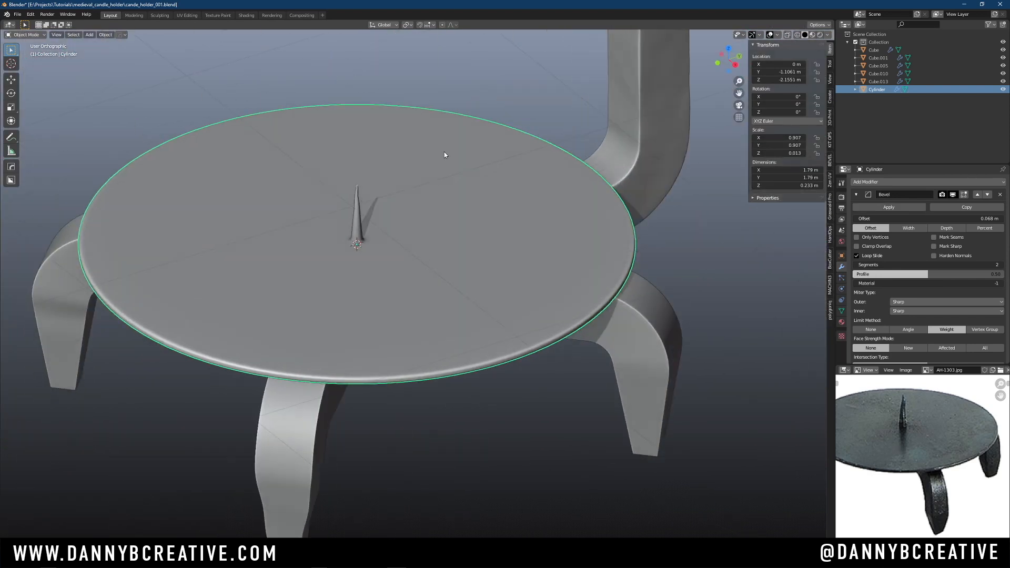
click(468, 73)
ctrl+middle_drag(476, 166, 453, 248)
mouse_move(452, 249)
shift+middle_down()
mouse_move(466, 263)
mouse_move(459, 233)
shift+middle_up()
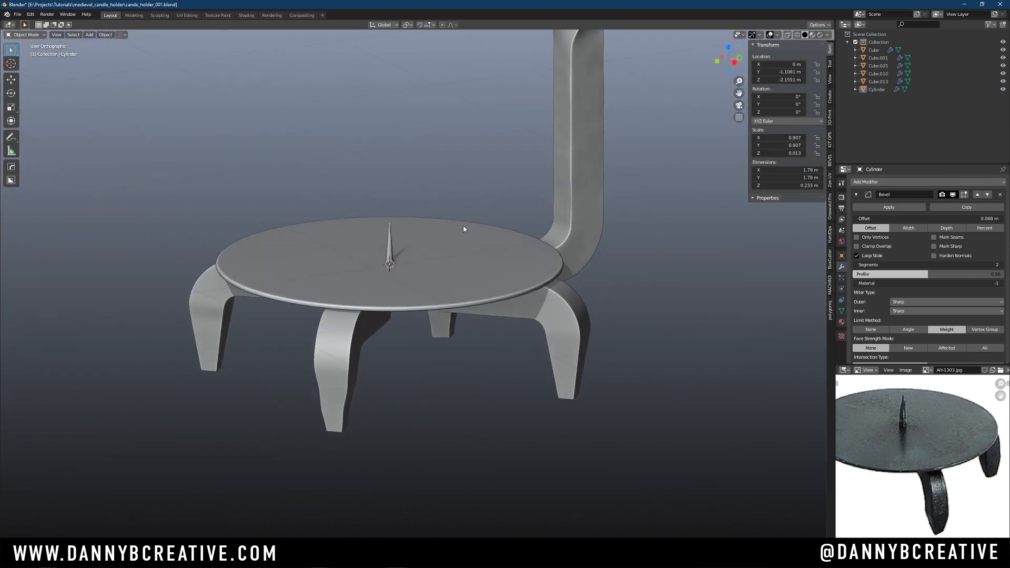
key(ctrl+s)
key(s)
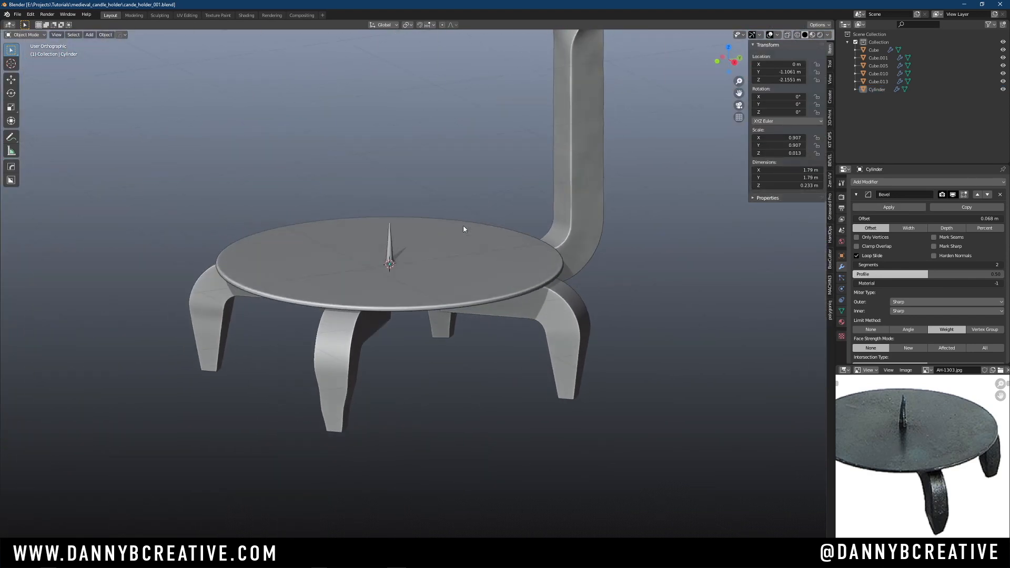
click(856, 197)
middle_drag(545, 298, 566, 214)
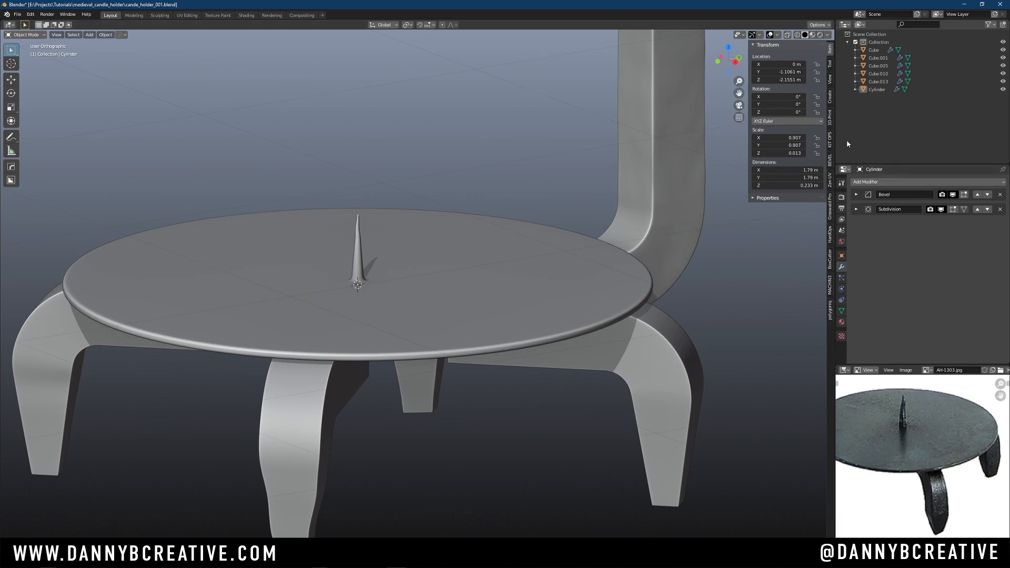
shift+middle_drag(546, 262, 555, 281)
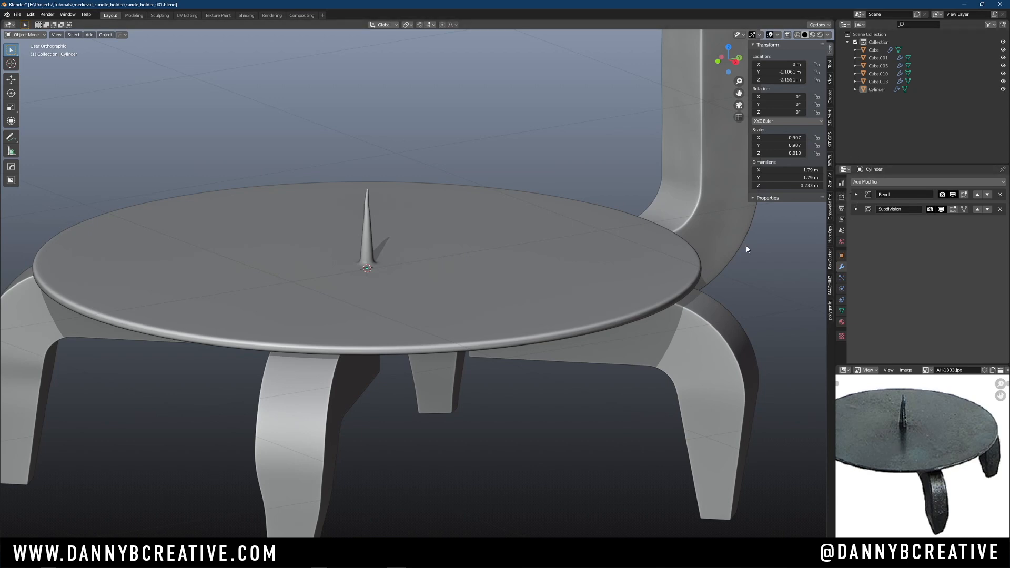
middle_drag(607, 269, 411, 246)
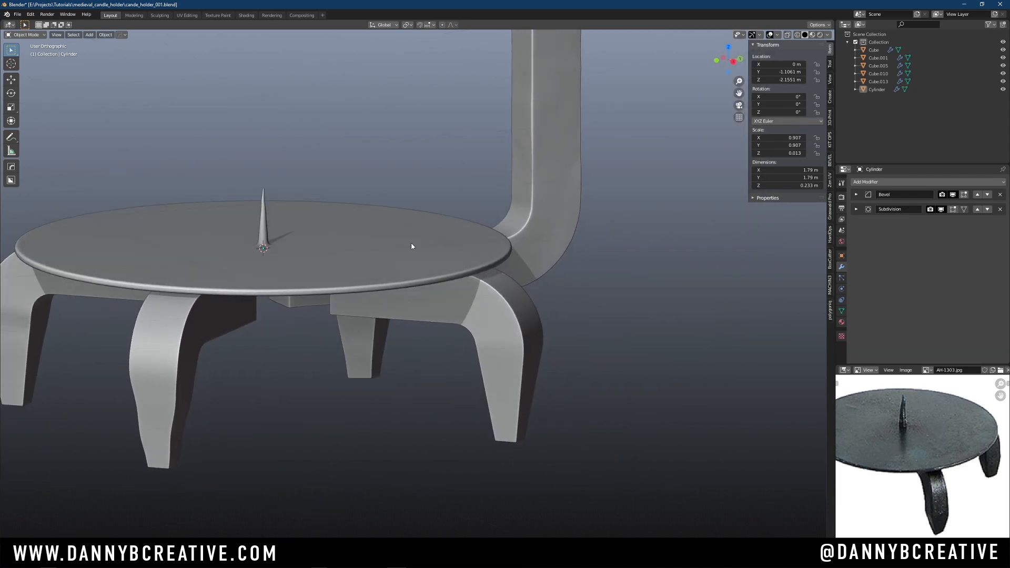
click(497, 318)
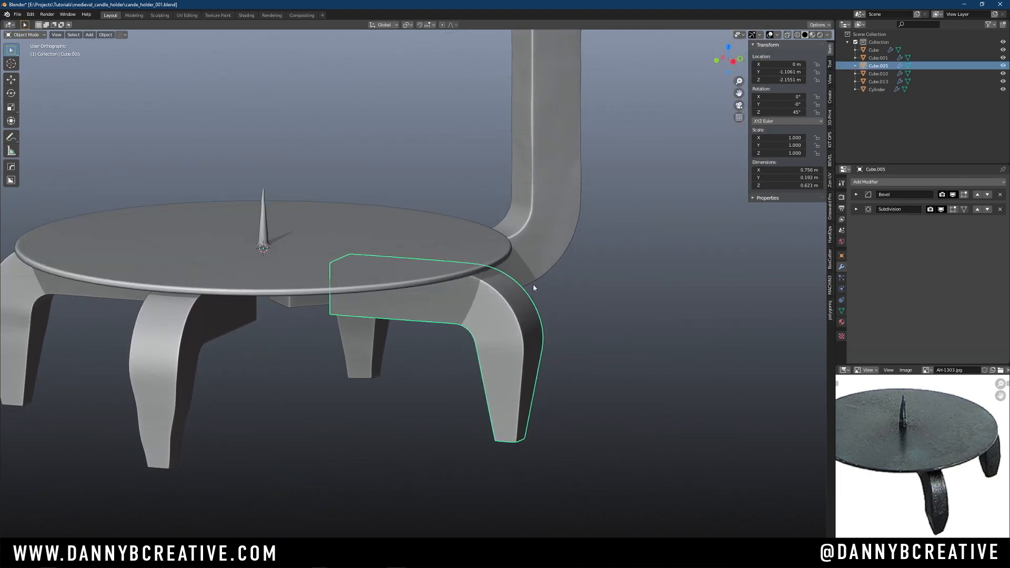
shift+click(297, 320)
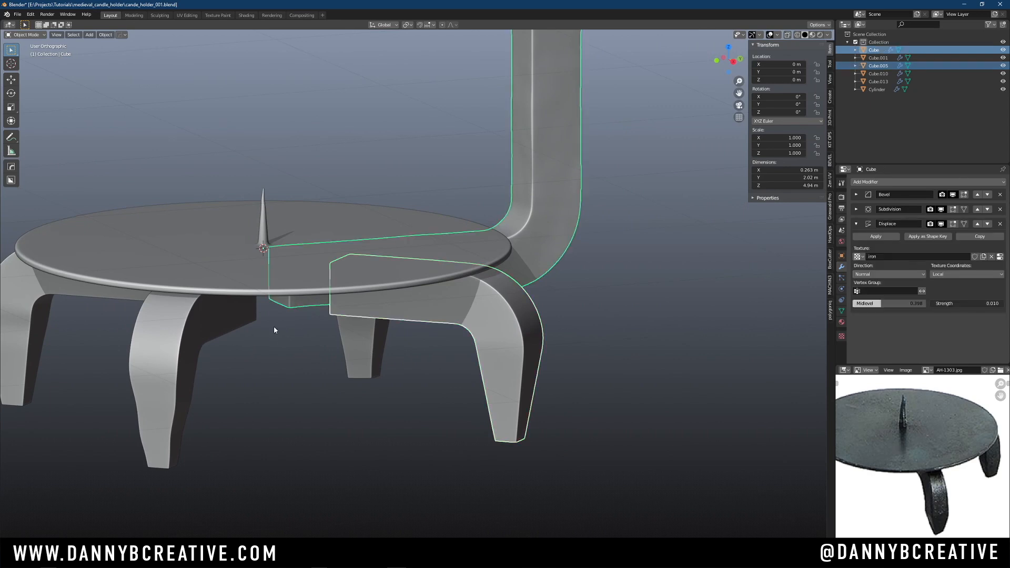
ctrl+middle_drag(274, 328, 302, 406)
key(alt+a)
Select the four legs with the stem as the active object, and link the stem's modifiers to the legs
click(405, 302)
shift+click(386, 331)
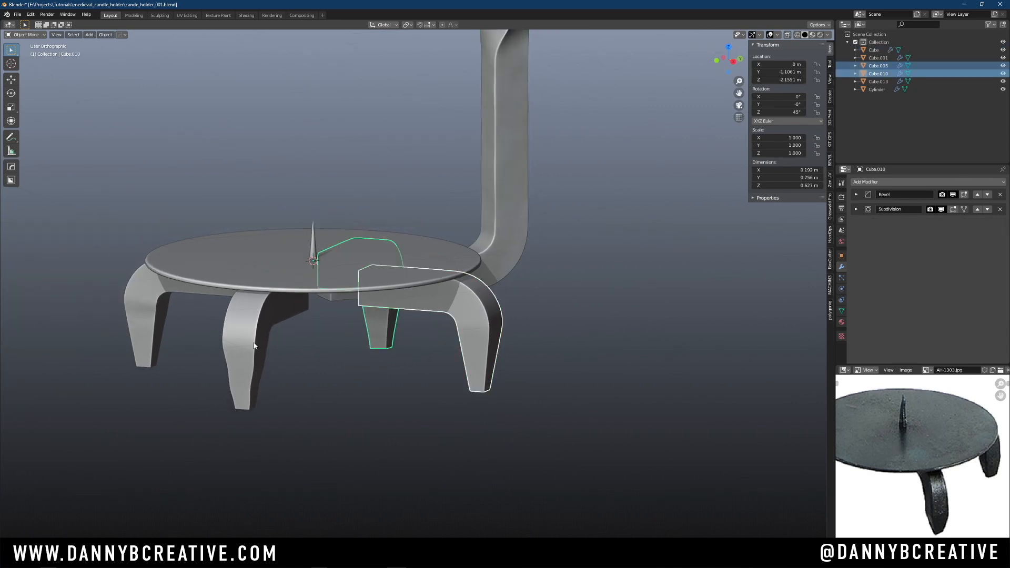
shift+click(254, 345)
shift+click(171, 308)
shift+click(495, 225)
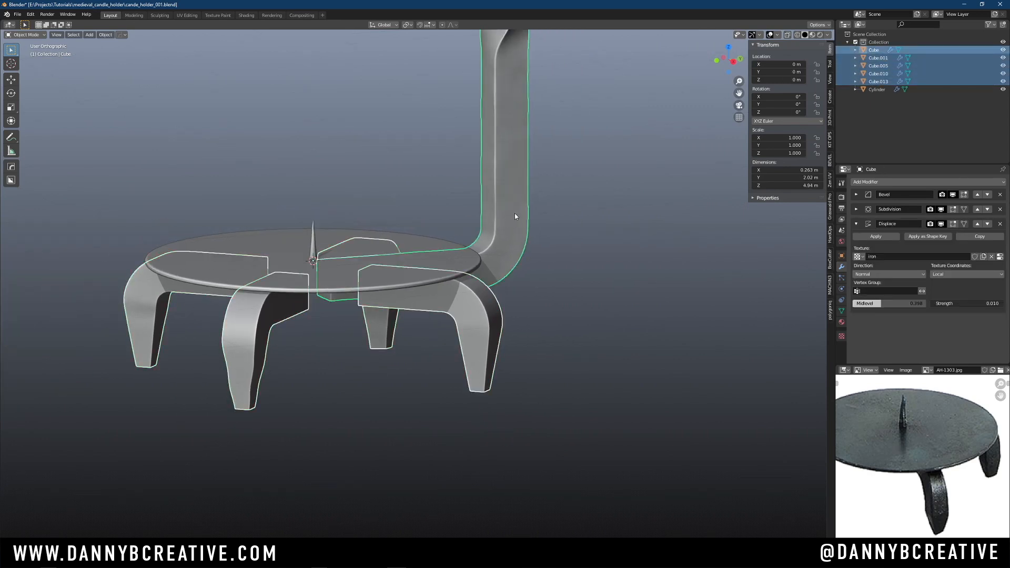
key(ctrl+l)
key(Down)
key(Down)
key(Down)
key(Down)
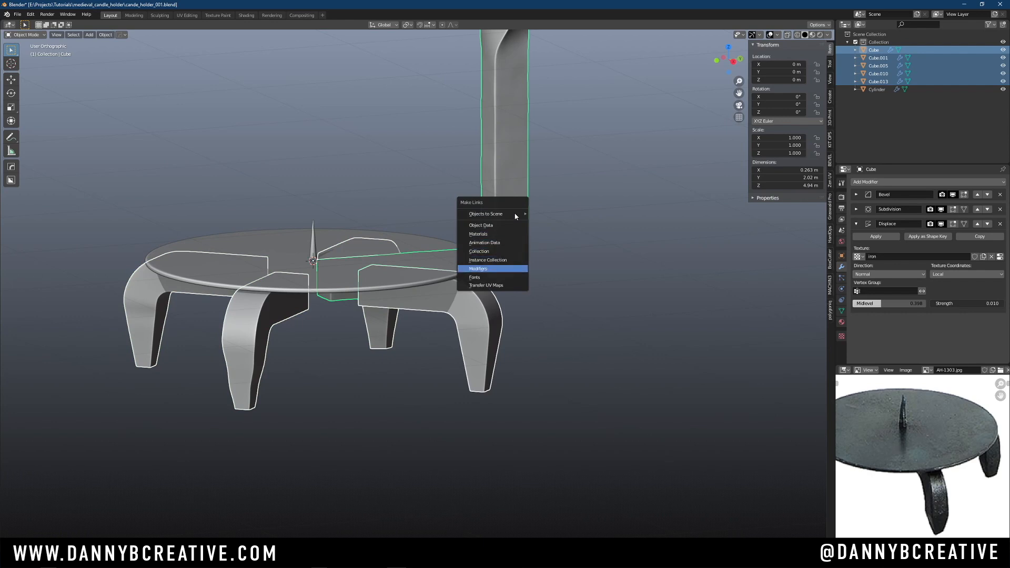
key(Return)
click(638, 299)
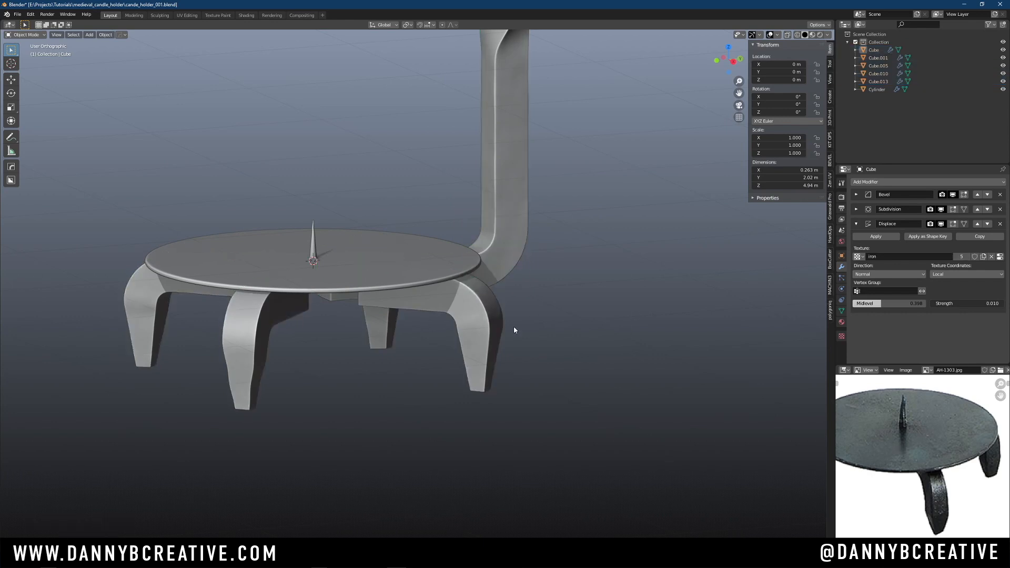
Select the front leg, adjust its Displace modifier's strength, and deselect it to check the hammered surface
middle_drag(513, 327, 568, 275)
scroll(462, 289, up, 3)
middle_drag(472, 294, 442, 288)
click(378, 338)
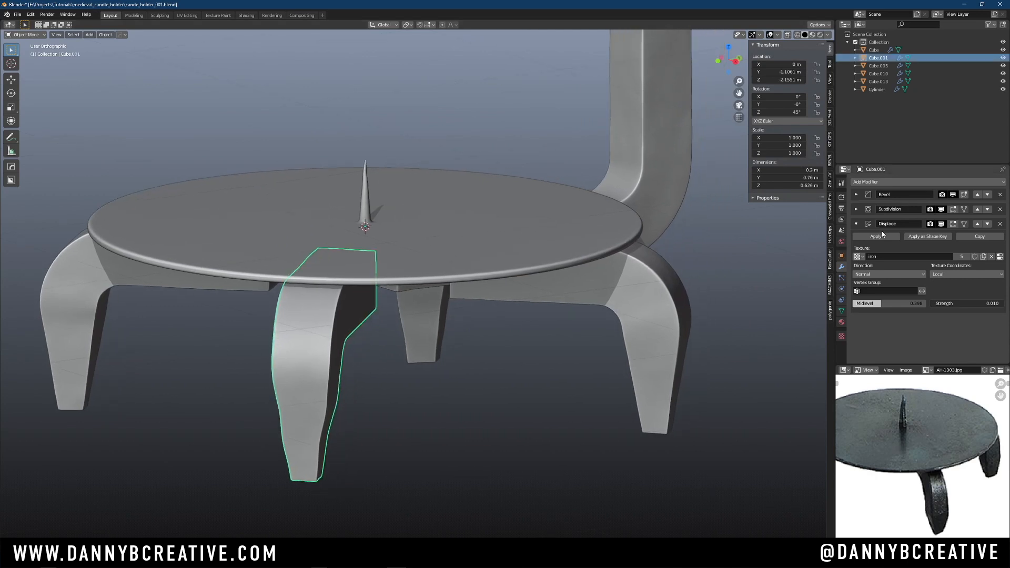
click(1002, 303)
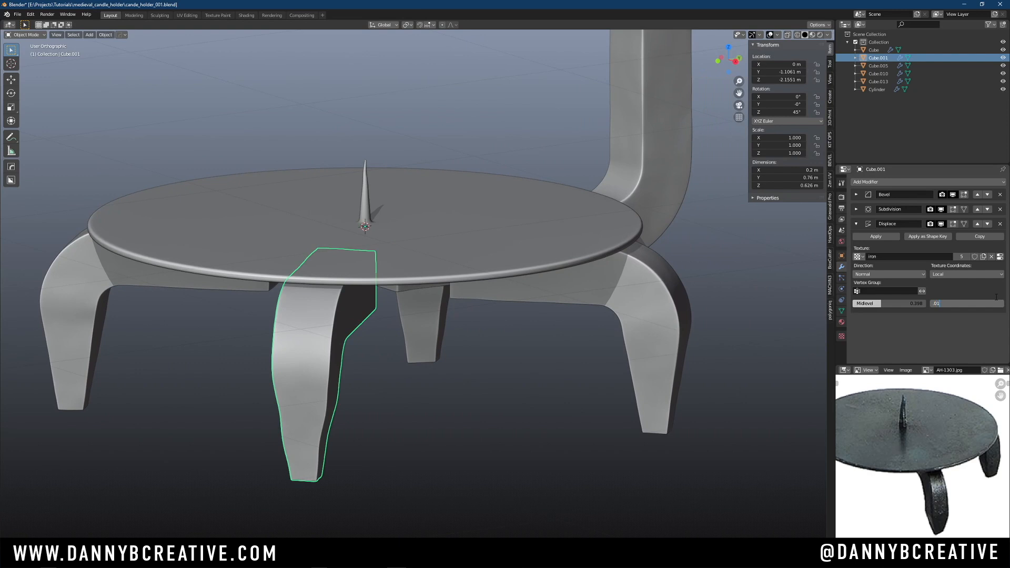
key(Return)
click(451, 410)
mouse_move(442, 342)
middle_down()
mouse_move(449, 325)
mouse_move(484, 317)
mouse_move(455, 316)
mouse_move(427, 345)
mouse_move(433, 329)
middle_up()
Add a Displace modifier to the round plate and set its strength to 0.015
click(531, 223)
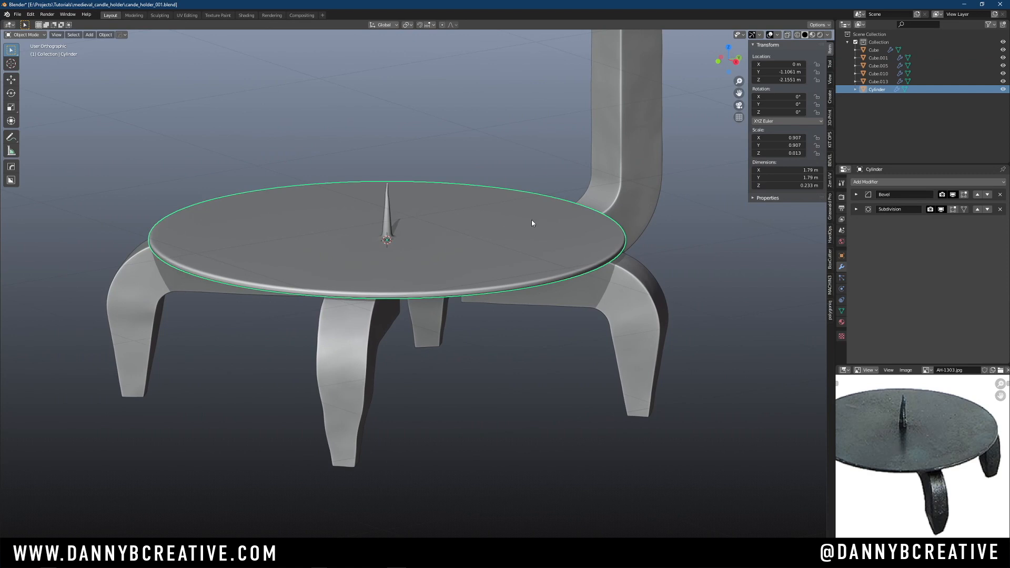
click(915, 182)
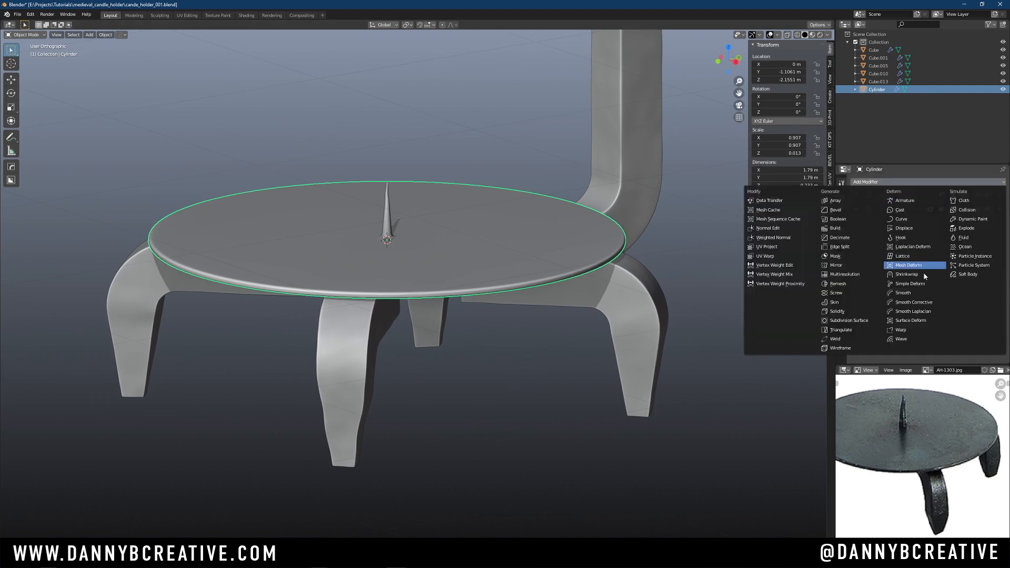
click(917, 229)
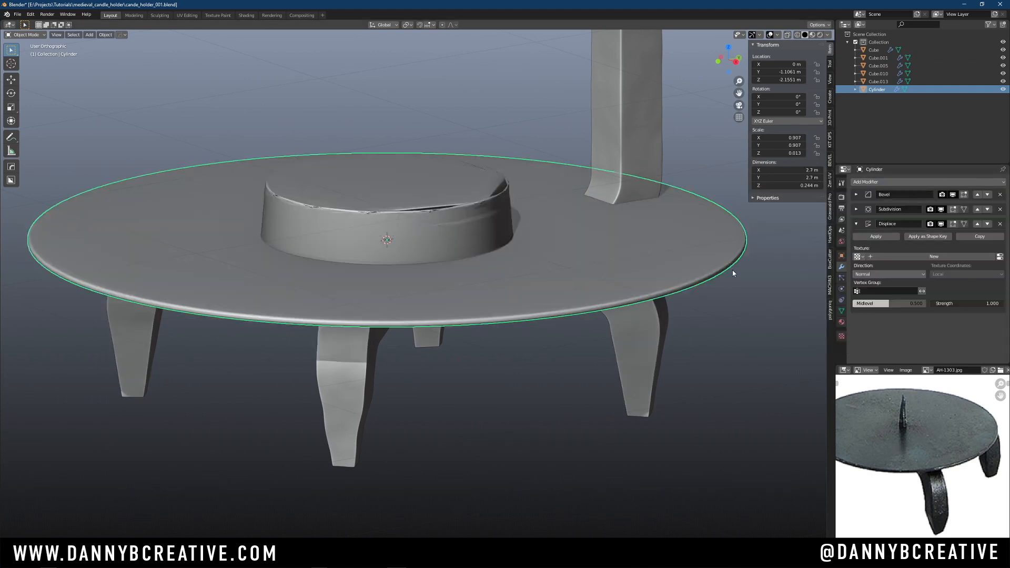
ctrl+middle_drag(732, 270, 602, 284)
click(985, 303)
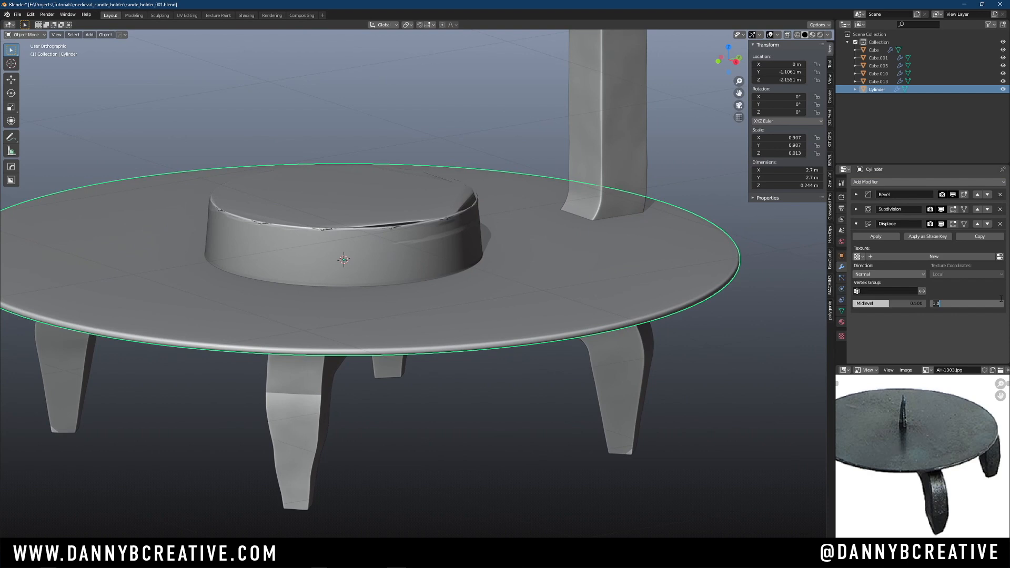
text(.015)
key(Return)
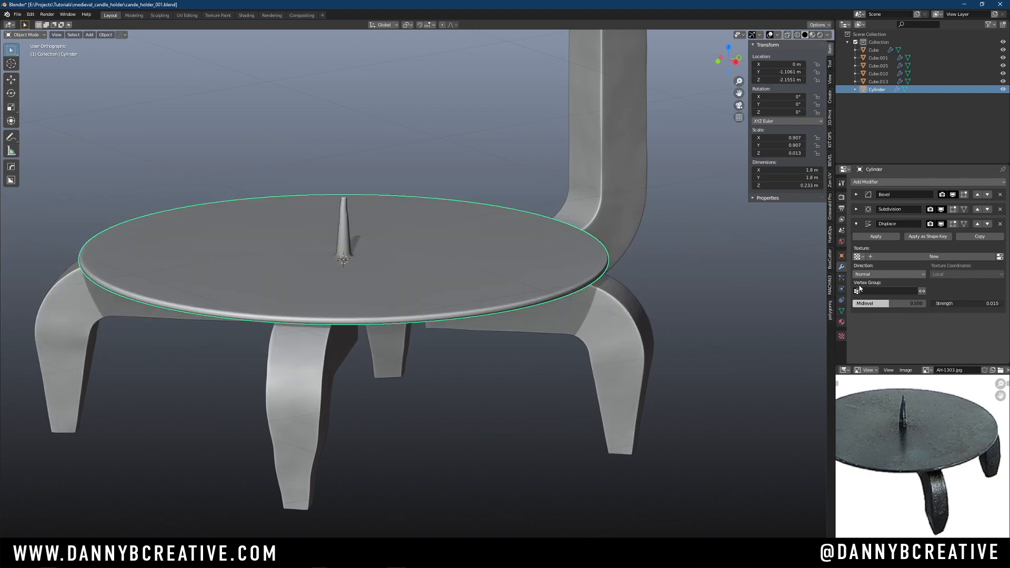
Assign the iron texture to the plate's Displace modifier and inspect its effect on the spike
click(861, 258)
click(868, 269)
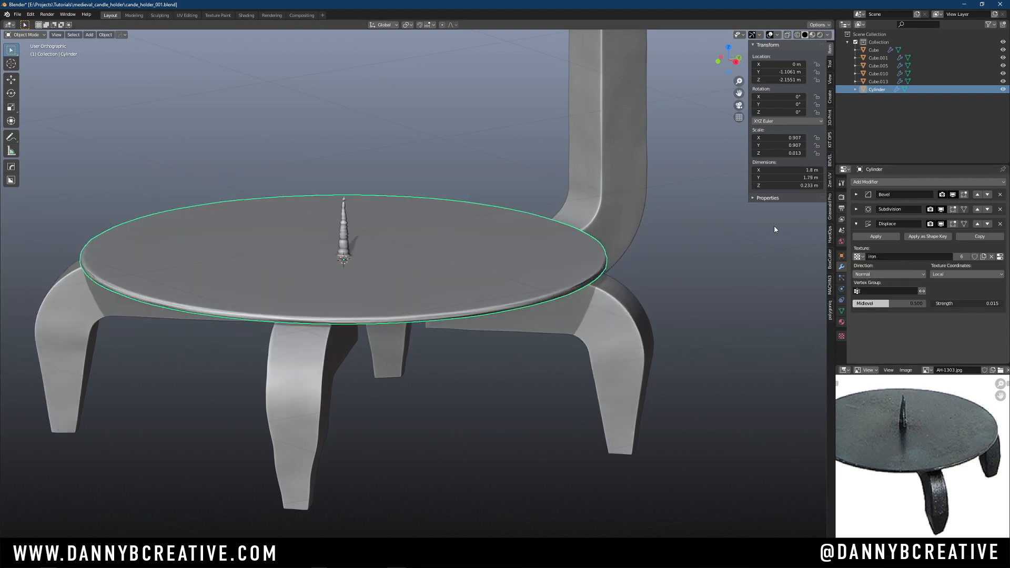
ctrl+middle_drag(496, 280, 512, 264)
middle_drag(651, 254, 549, 285)
shift+middle_drag(420, 272, 584, 284)
scroll(592, 282, up, 1)
Set the plate's Displace strength to 0.010 and examine the plate and spike from above
click(994, 302)
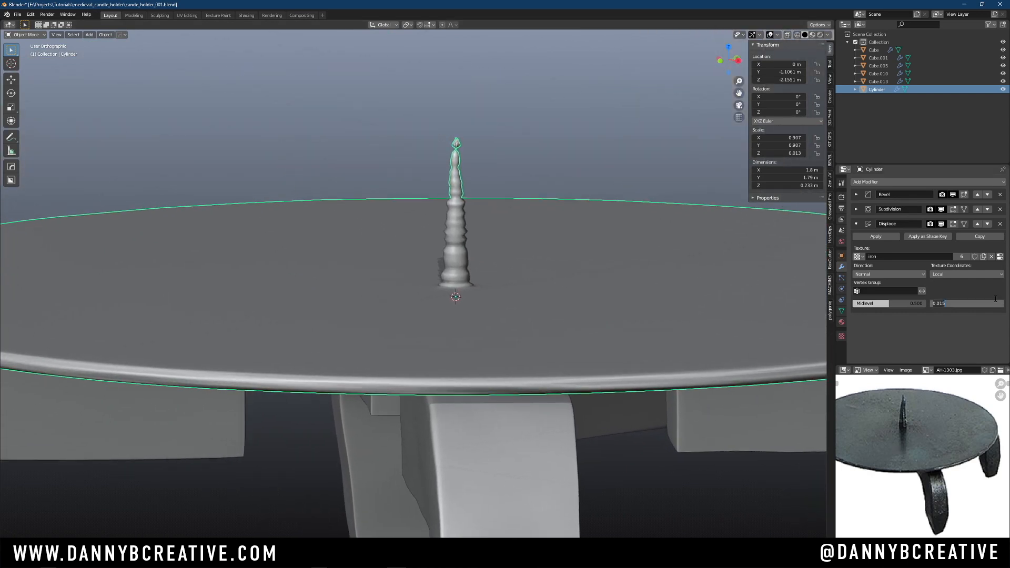
key(Return)
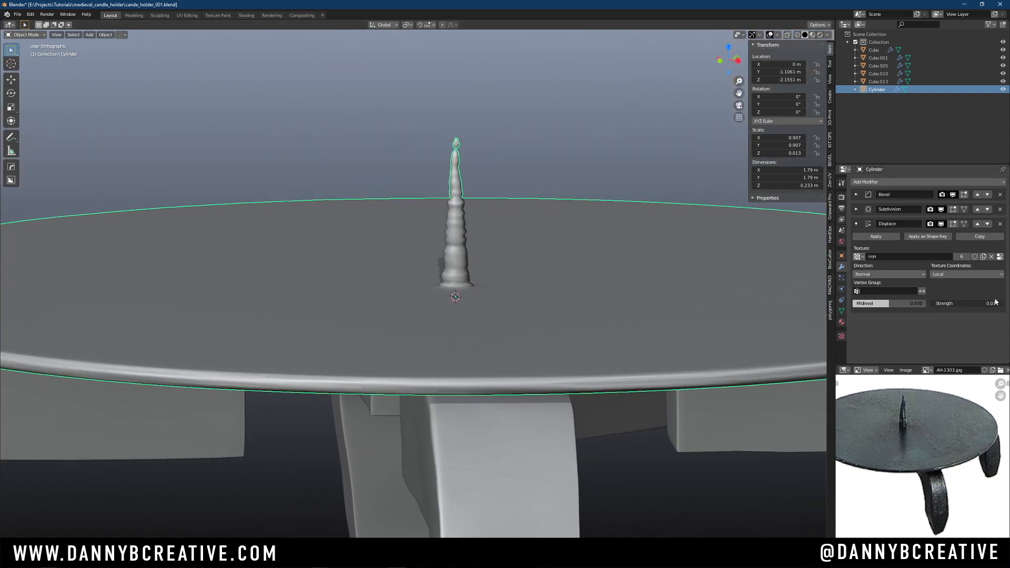
ctrl+middle_drag(587, 299, 433, 231)
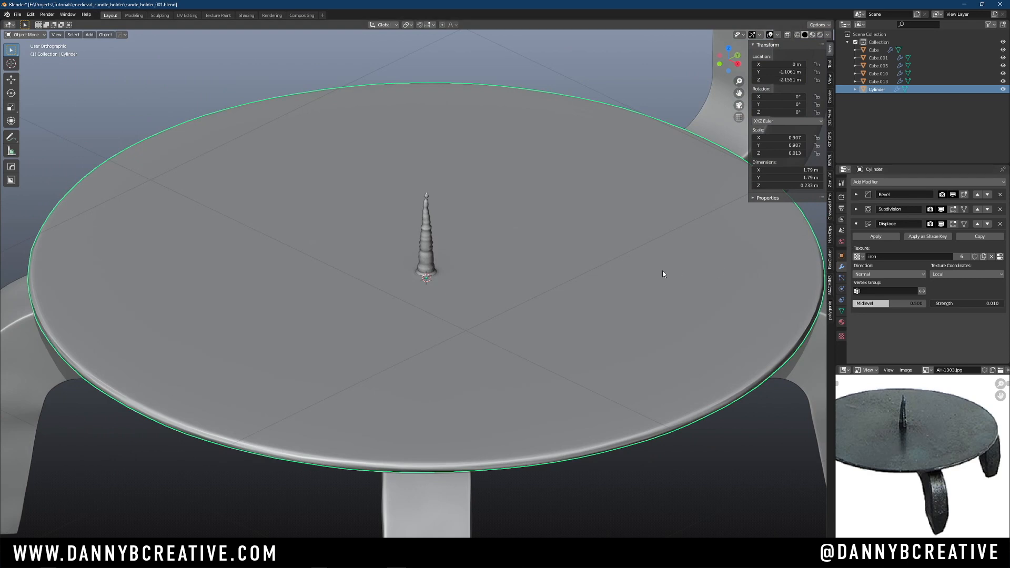
middle_drag(662, 274, 528, 286)
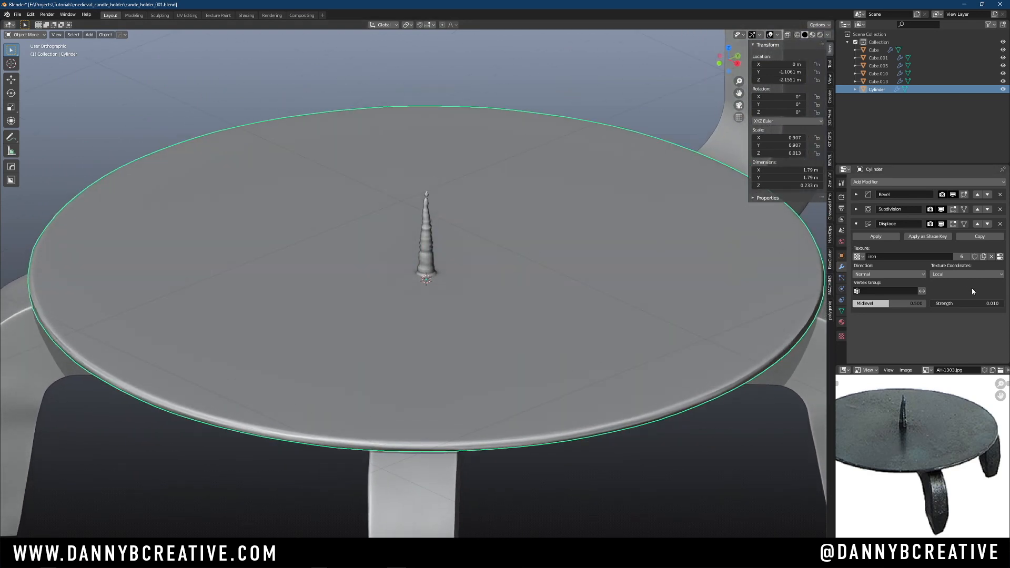
mouse_move(658, 288)
middle_down()
mouse_move(664, 266)
mouse_move(655, 281)
middle_up()
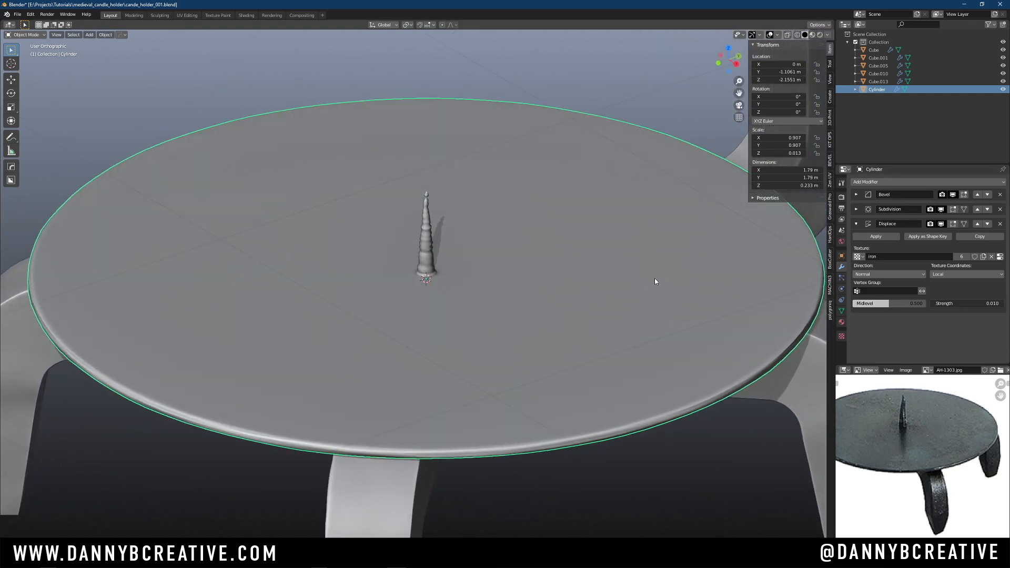
Try to select the ring of plate faces around the spike's base in face select mode
scroll(654, 281, down, 4)
key(ctrl+Tab)
click(728, 266)
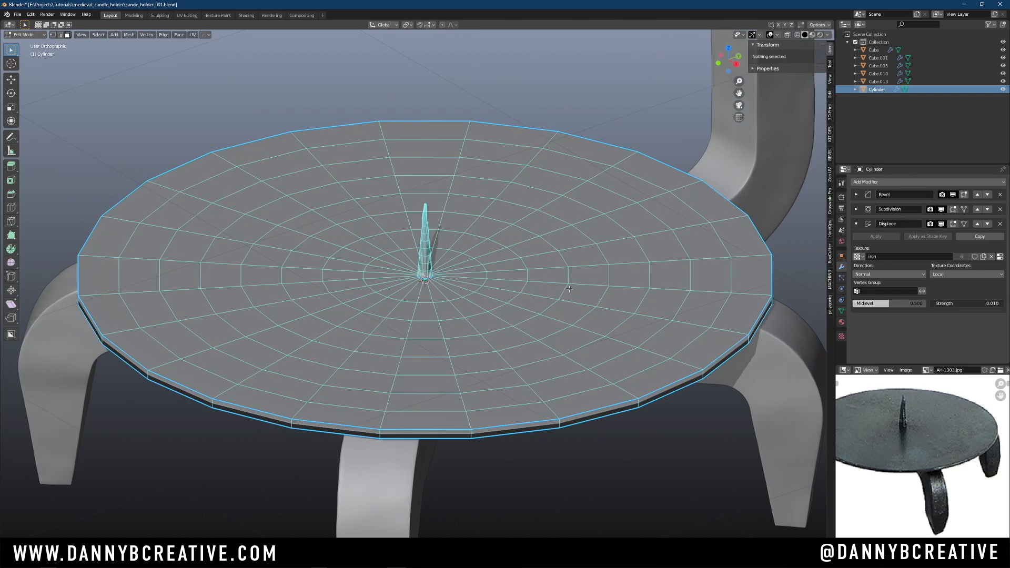
drag(427, 289, 449, 287)
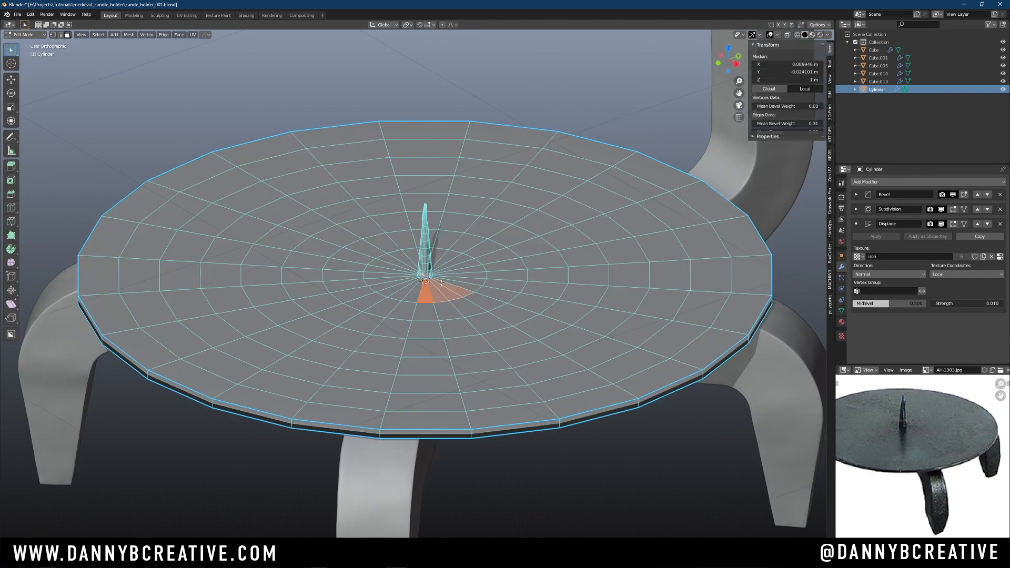
shift+drag(388, 267, 401, 280)
middle_drag(511, 240, 453, 255)
shift+drag(457, 256, 472, 284)
middle_drag(472, 284, 434, 288)
shift+drag(450, 255, 464, 265)
shift+drag(421, 307, 433, 296)
middle_drag(403, 292, 558, 192)
Select all of the plate's mesh, and in vertex mode from the right orthographic view deselect the spike's vertices above its base
key(a)
shift+middle_drag(516, 208, 502, 271)
key(Tab)
click(437, 263)
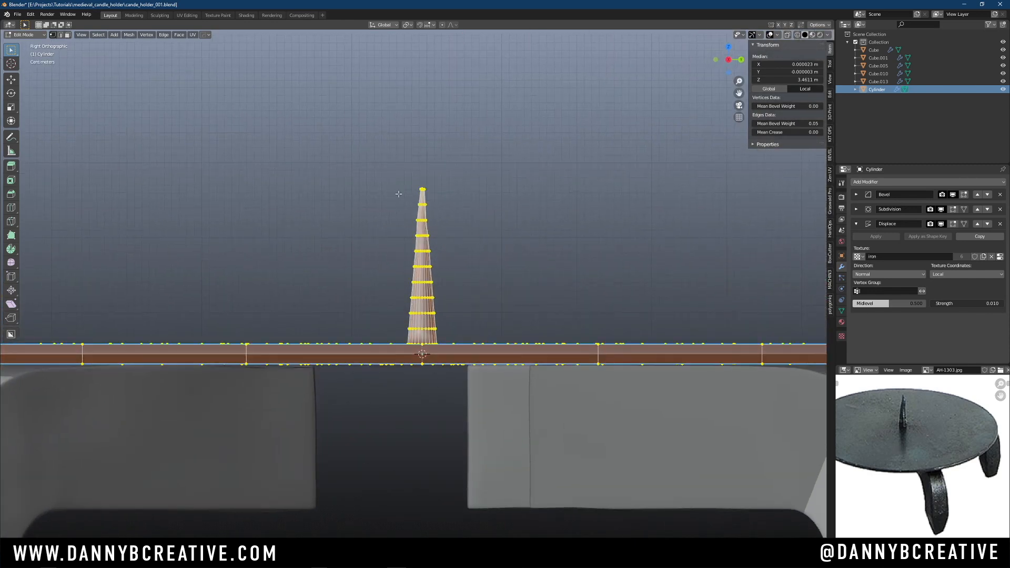
ctrl+drag(379, 166, 476, 334)
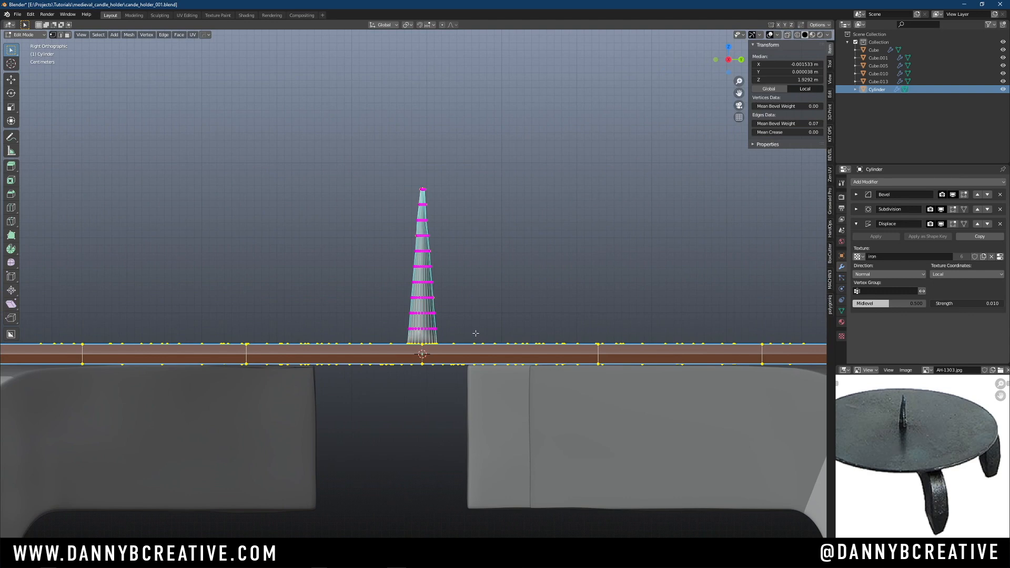
With X-ray enabled, deselect all the spike's vertices above its base, keeping only the plate's vertices selected
key(alt+z)
ctrl+drag(372, 153, 474, 330)
mouse_move(471, 327)
middle_down()
mouse_move(469, 348)
mouse_move(465, 327)
middle_up()
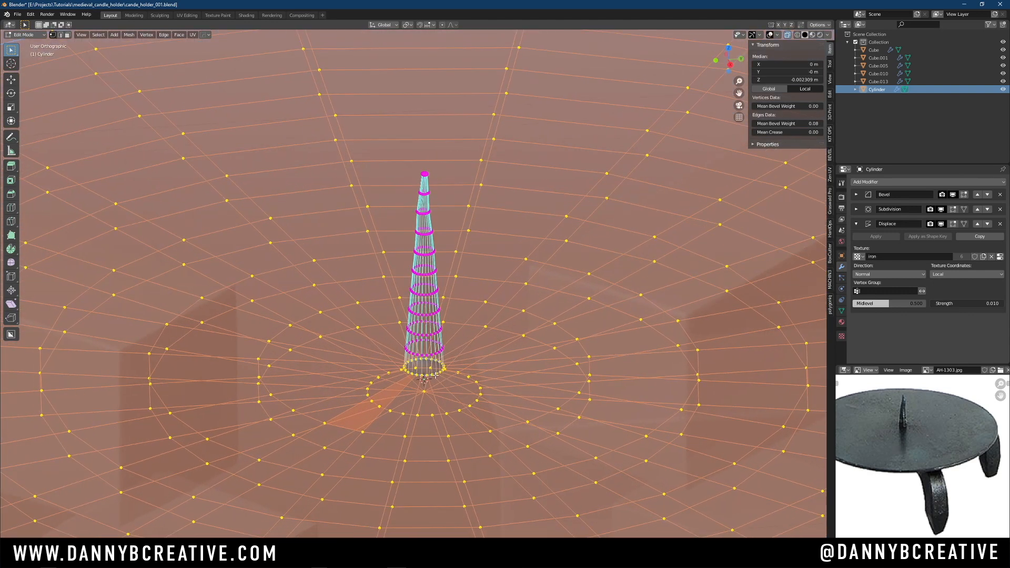
key(KP_3)
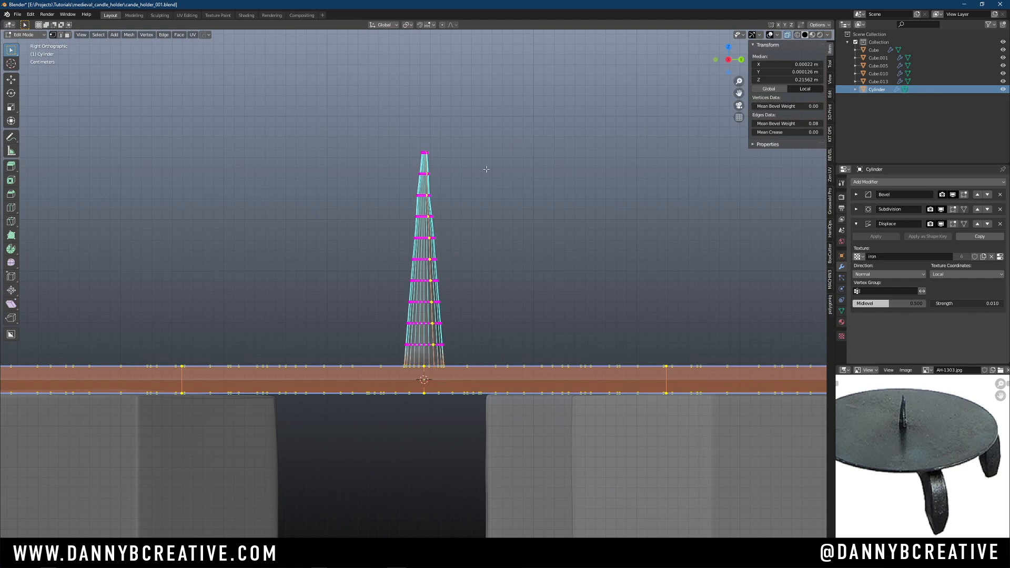
drag(363, 126, 487, 353)
middle_drag(473, 289, 475, 353)
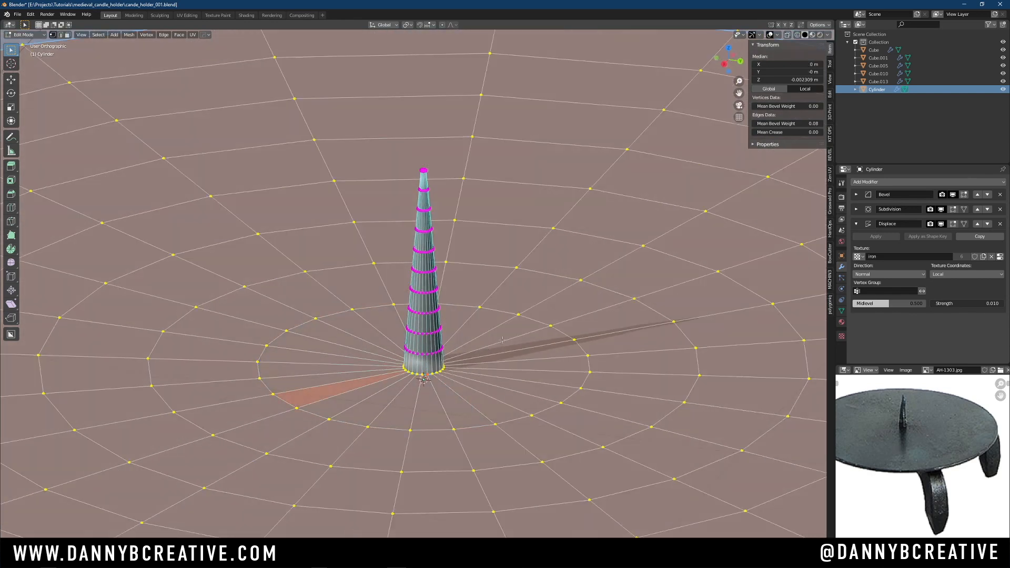
scroll(473, 387, down, 3)
mouse_move(473, 387)
middle_down()
mouse_move(465, 293)
mouse_move(469, 387)
middle_up()
scroll(470, 387, down, 2)
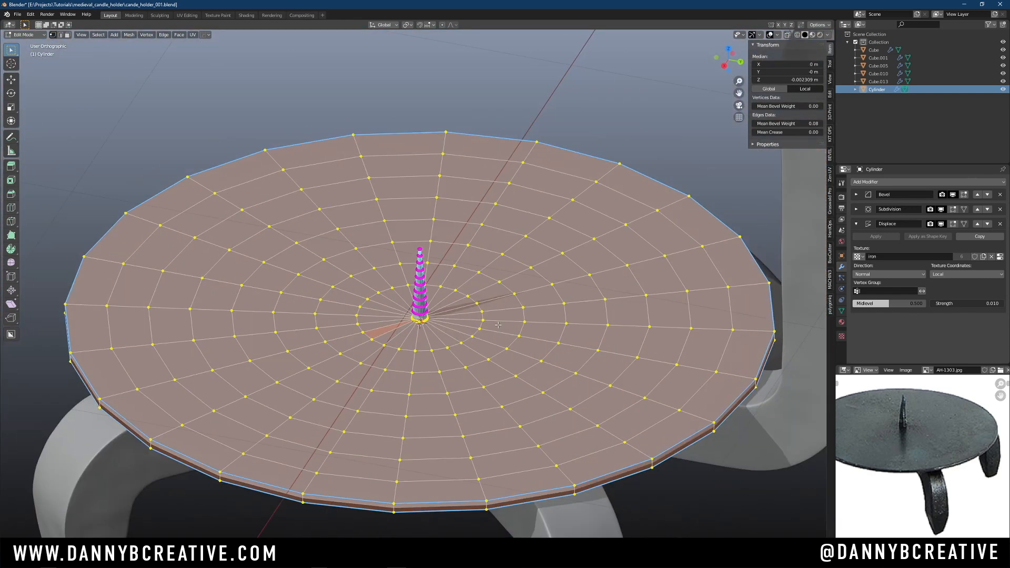
Create a vertex group named "base damage" and assign the selected plate vertices to it at weight 1.000
click(841, 312)
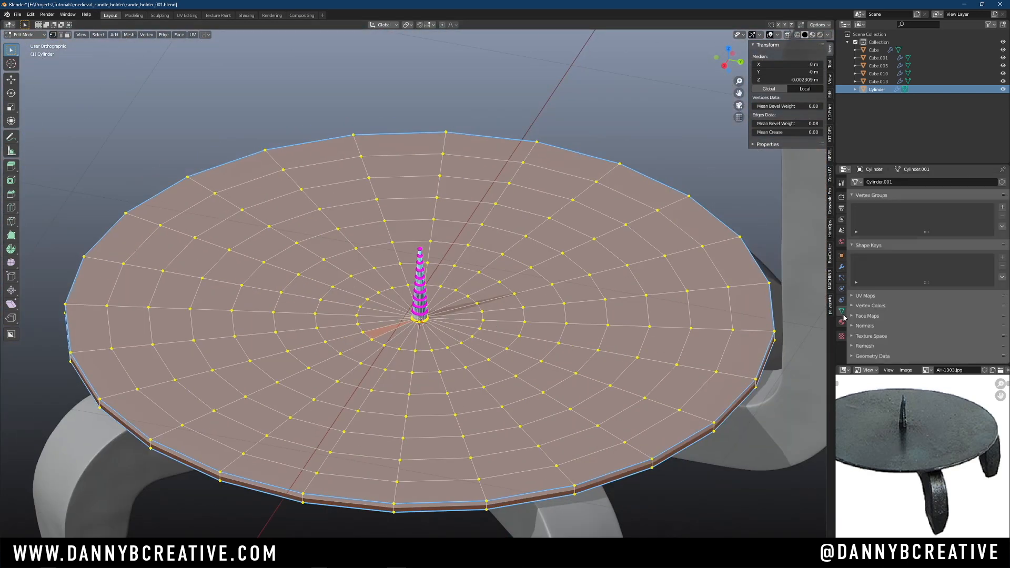
click(1002, 208)
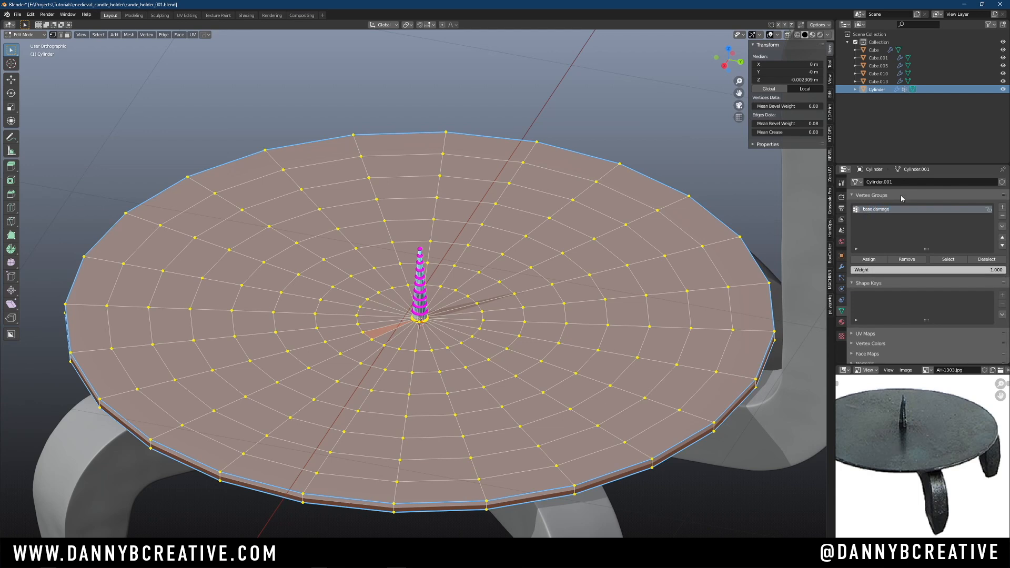
click(873, 262)
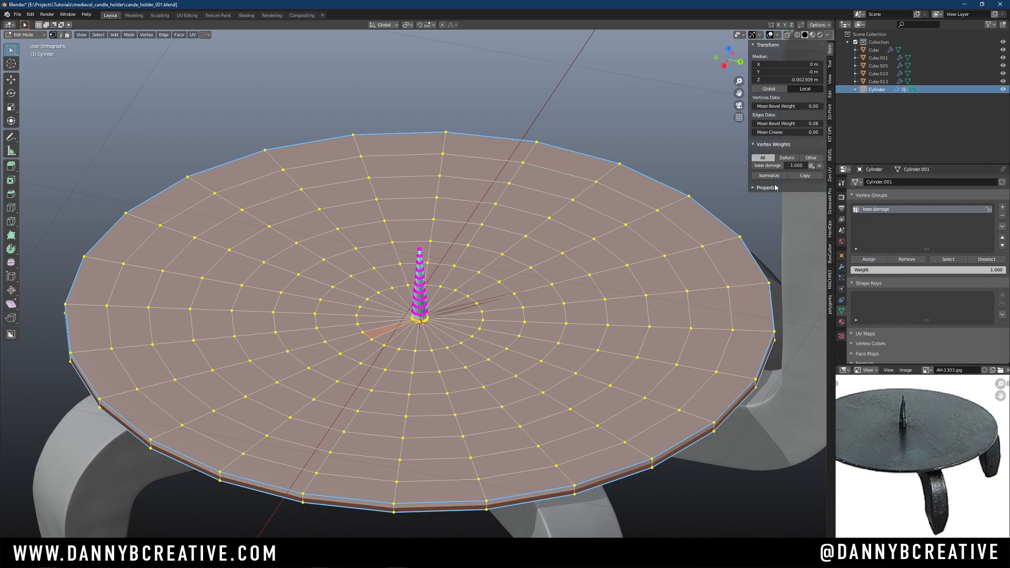
Return to Object Mode and limit the plate's Displace modifier to the base damage vertex group
click(841, 267)
scroll(558, 296, down, 1)
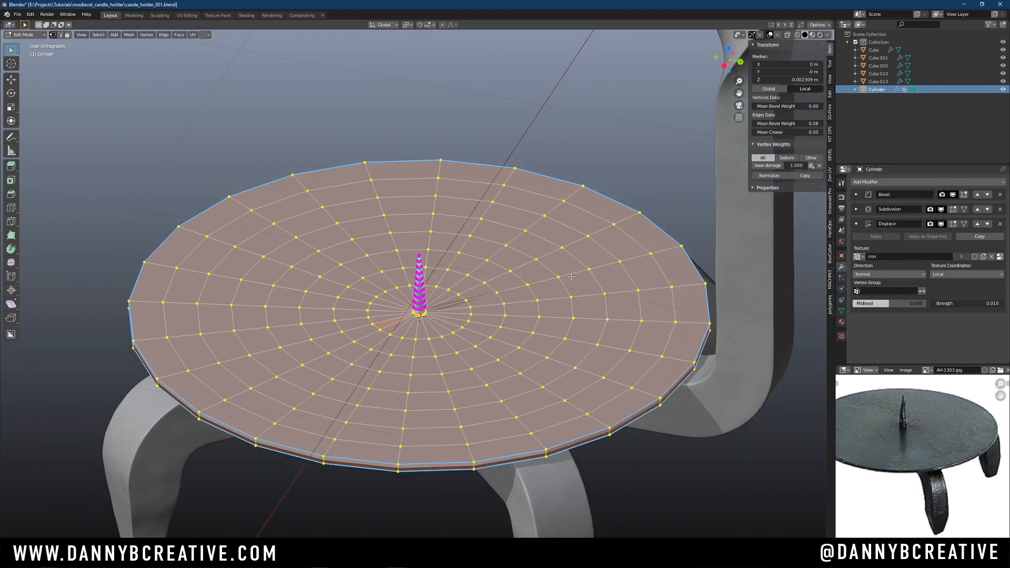
key(Tab)
click(583, 233)
scroll(570, 247, up, 2)
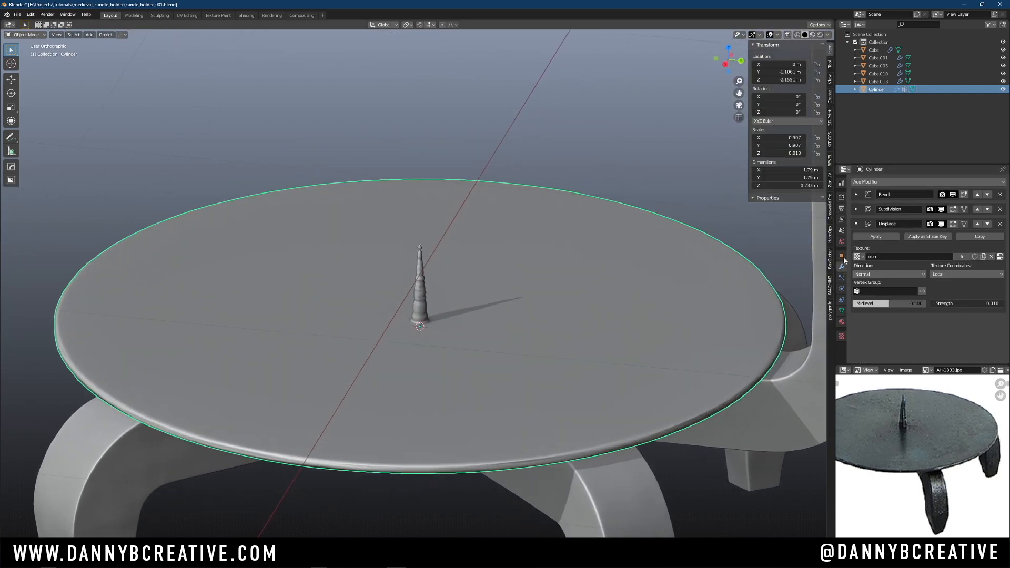
click(886, 291)
click(873, 303)
Set the plate's Displace strength to 0.015 and inspect the plate's surface around the spike and rim
middle_drag(555, 363, 471, 334)
scroll(537, 257, up, 2)
scroll(538, 257, up, 1)
scroll(483, 288, up, 1)
click(973, 303)
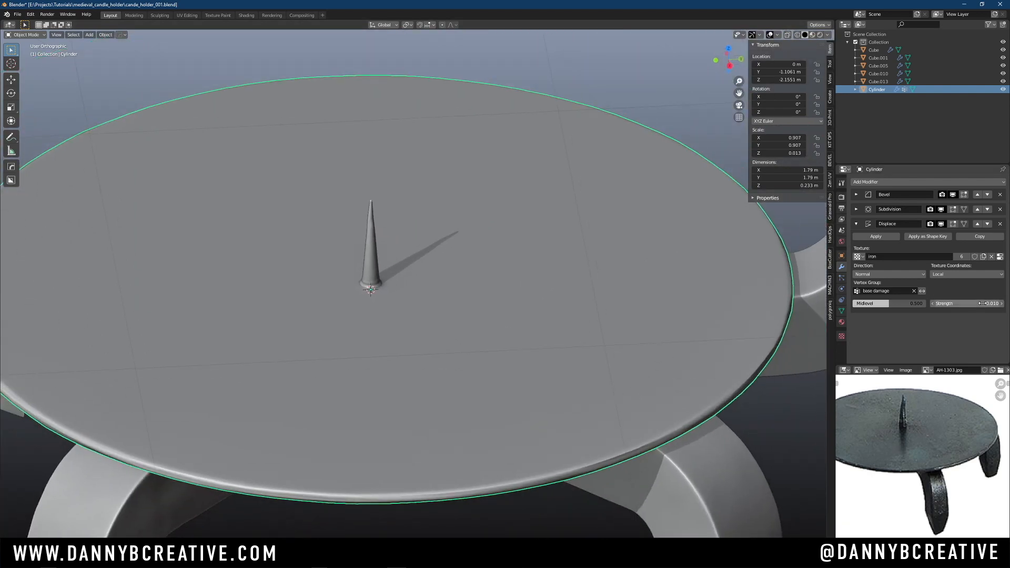
key(Return)
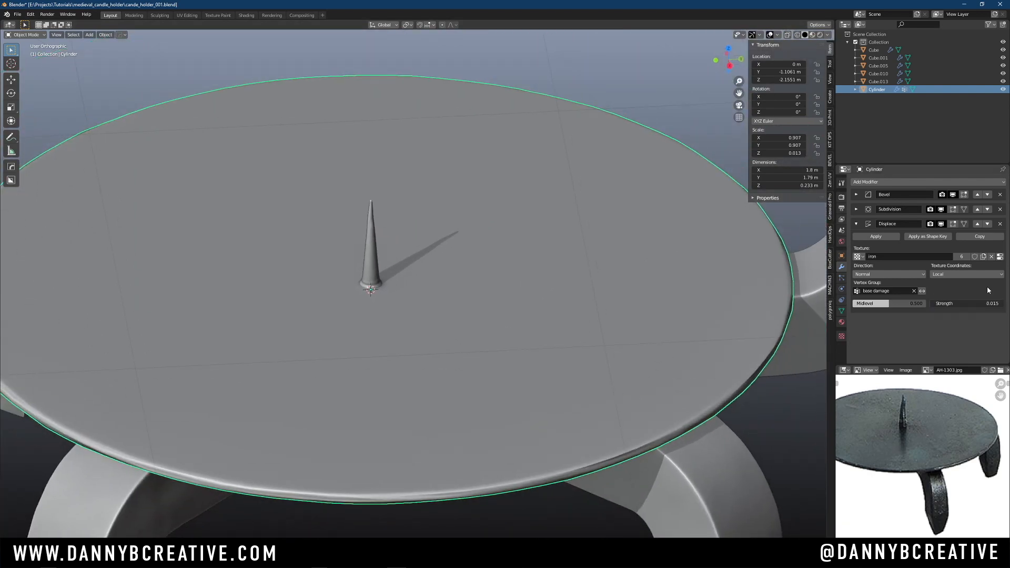
middle_drag(580, 275, 621, 240)
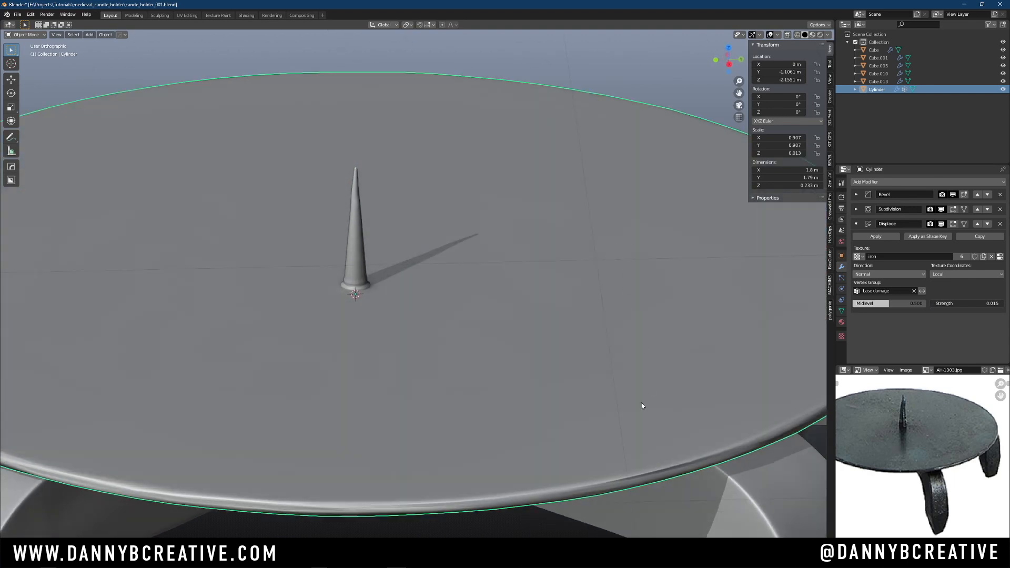
middle_drag(642, 404, 682, 345)
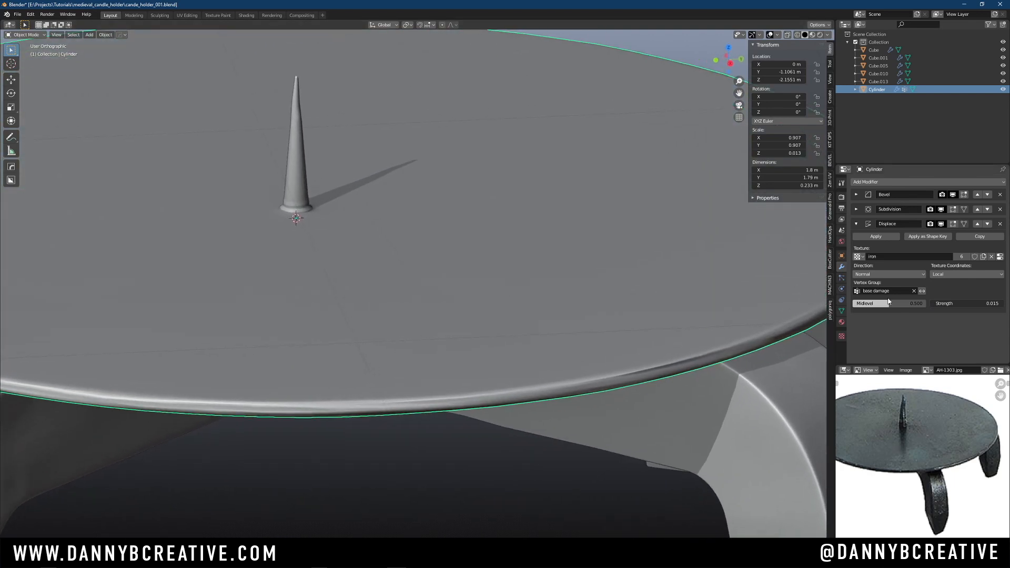
Try a Displace midlevel of about 0.636 on the plate
mouse_move(888, 304)
mouse_down()
mouse_move(902, 305)
mouse_move(844, 308)
mouse_move(899, 308)
mouse_up()
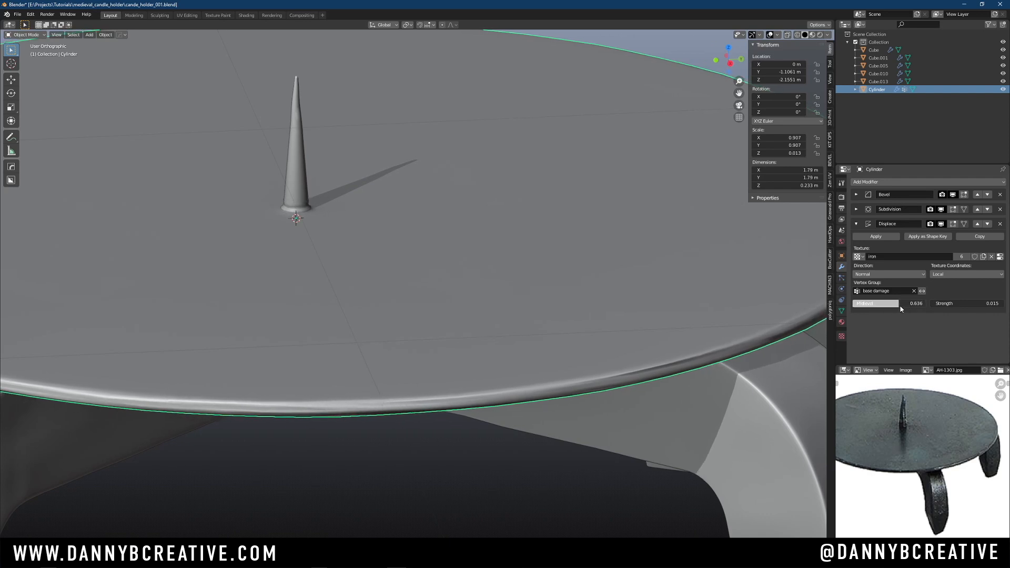
key(Escape)
scroll(595, 384, down, 3)
middle_drag(594, 383, 485, 299)
In Edit Mode, select the loop of faces around the plate's outer rim and switch to vertex mode
key(Tab)
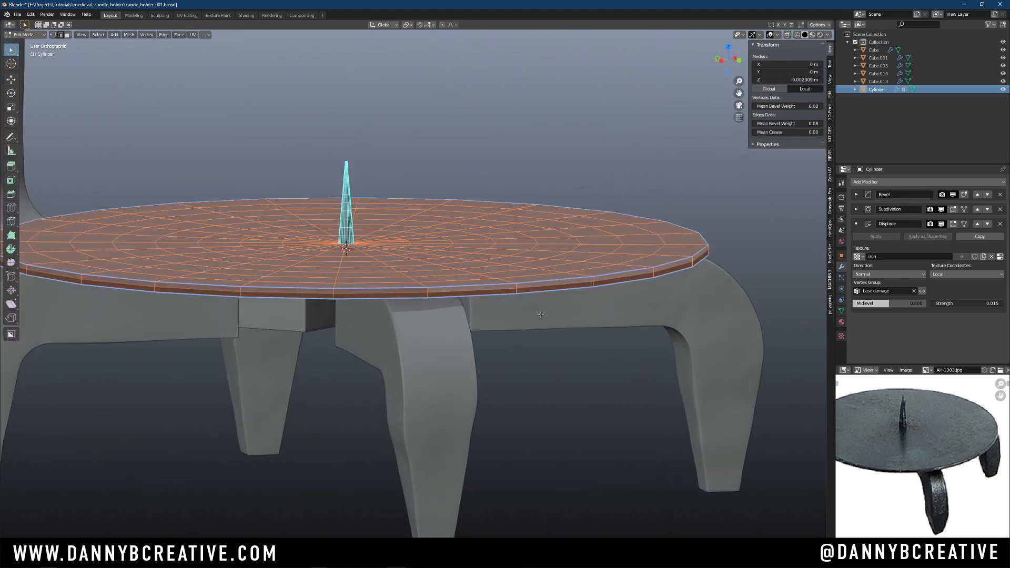
middle_drag(532, 318, 540, 327)
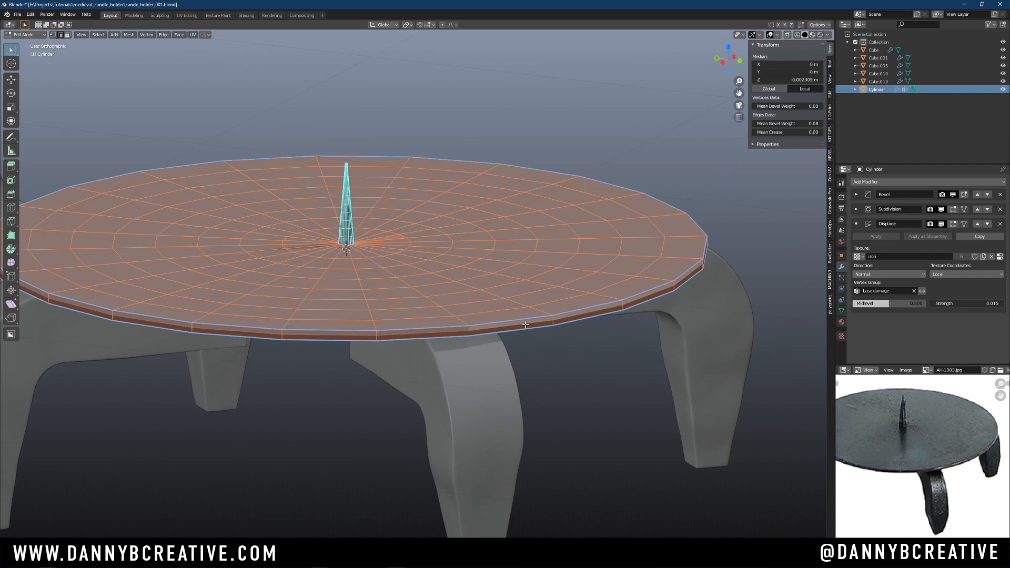
key(Tab)
click(472, 332)
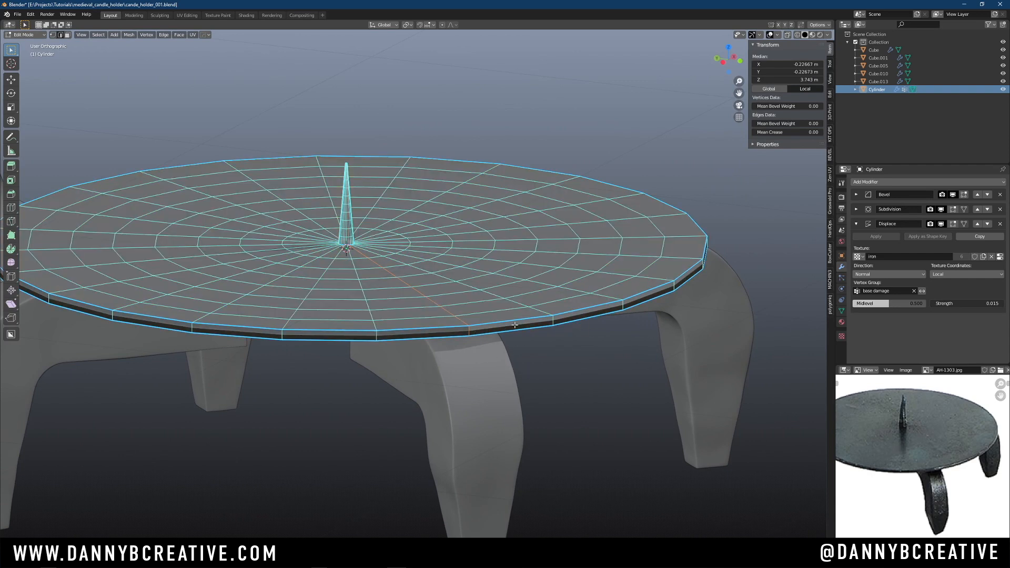
key(Tab)
click(565, 325)
alt+click(549, 323)
alt+click(554, 322)
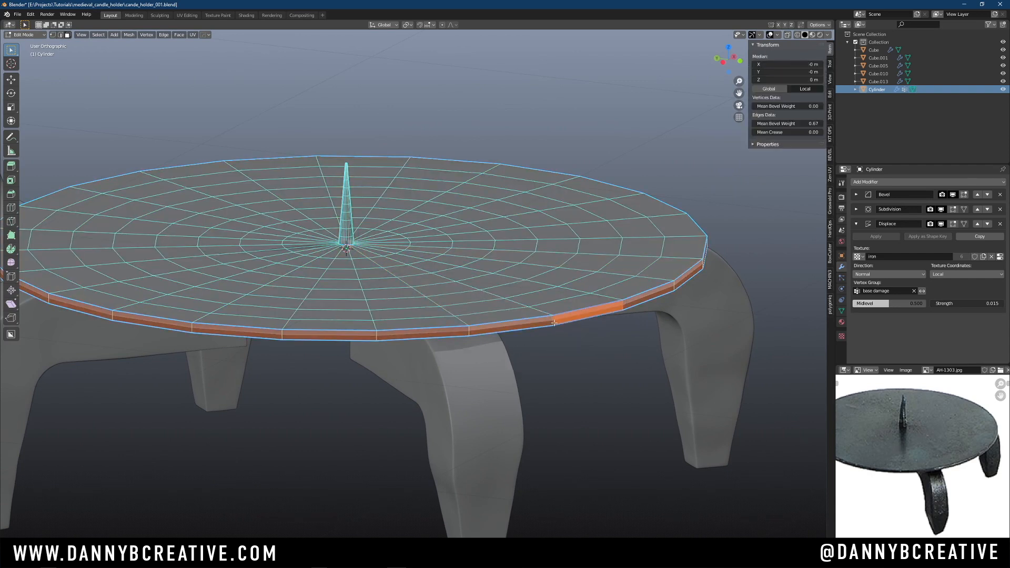
key(Tab)
click(509, 324)
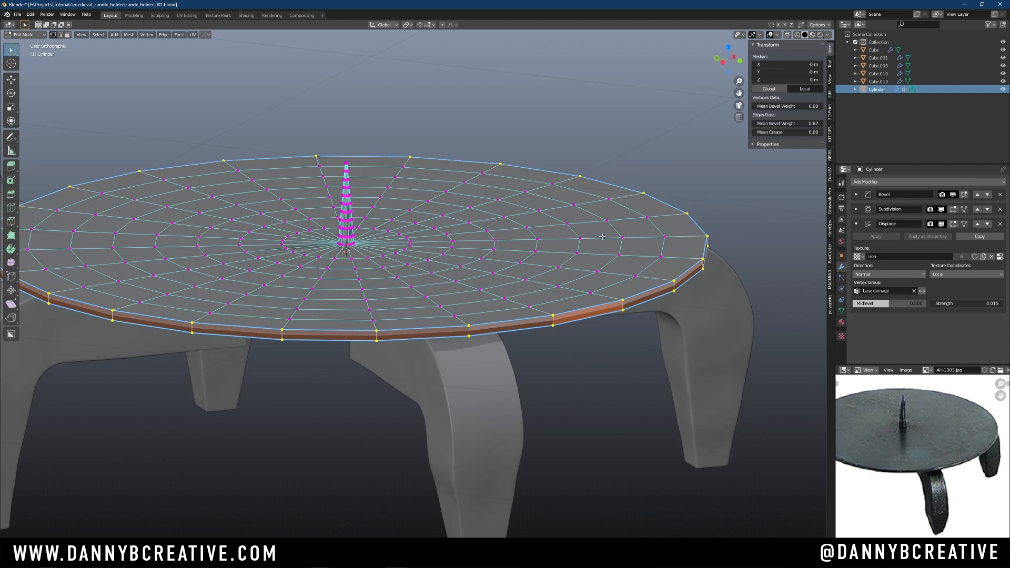
Remove the selected rim vertices from the base damage vertex group and return to Object Mode
click(841, 311)
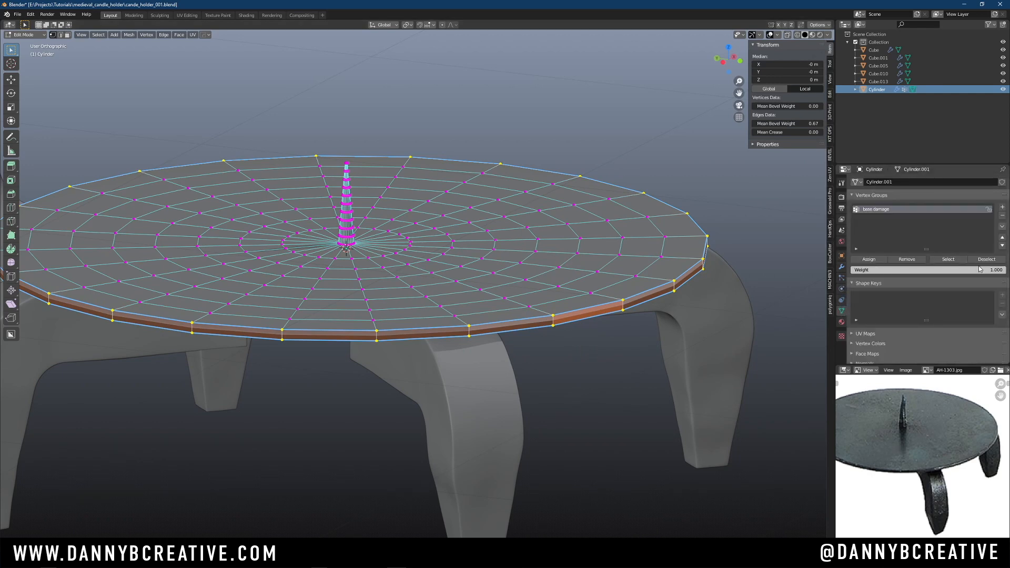
middle_drag(633, 296, 629, 288)
ctrl+middle_drag(629, 288, 679, 286)
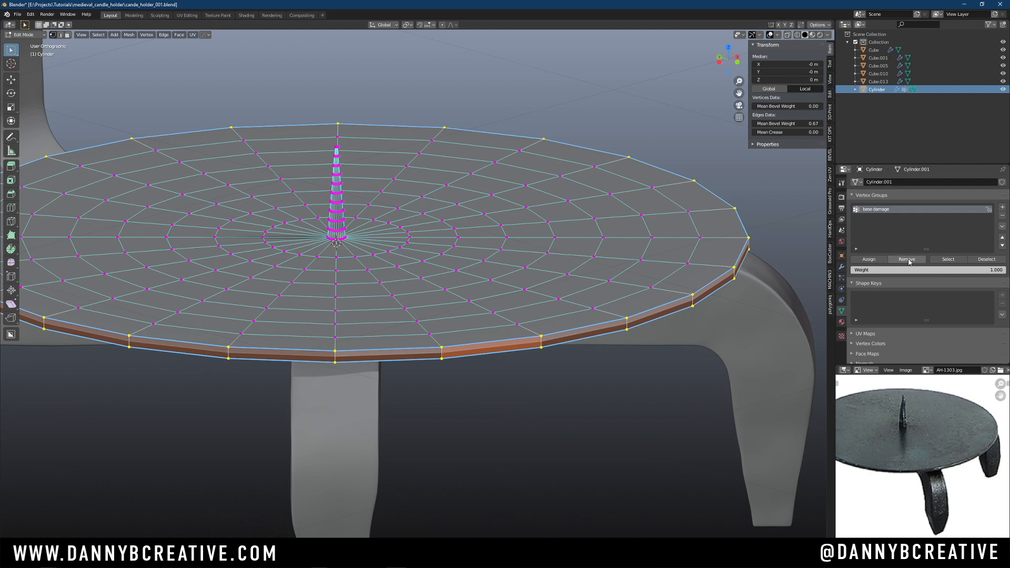
ctrl+middle_drag(644, 231, 552, 268)
key(Tab)
click(635, 218)
click(694, 280)
click(648, 237)
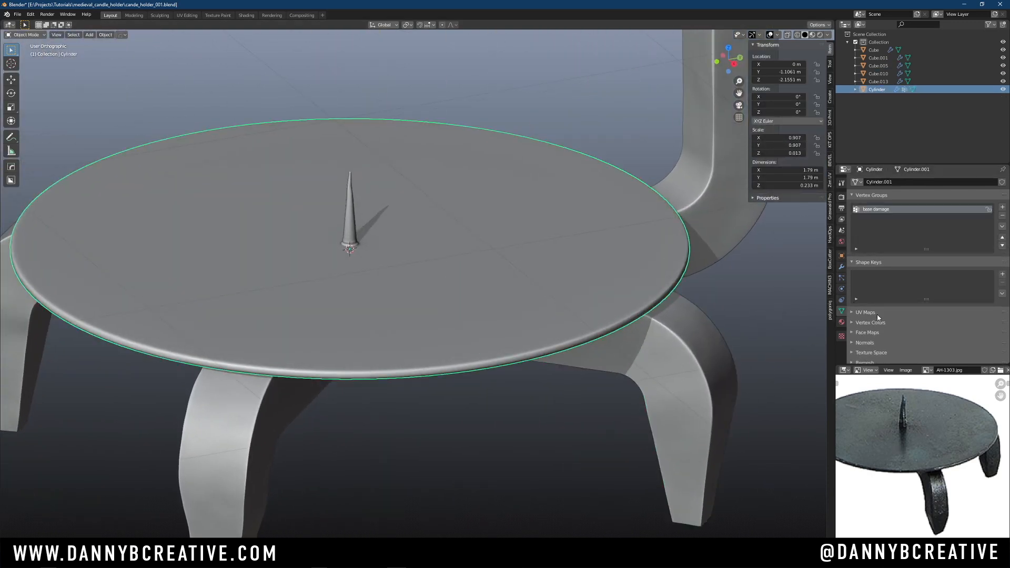
Set the plate's Displace strength to 0.020 and view the plate from above
click(841, 267)
click(994, 302)
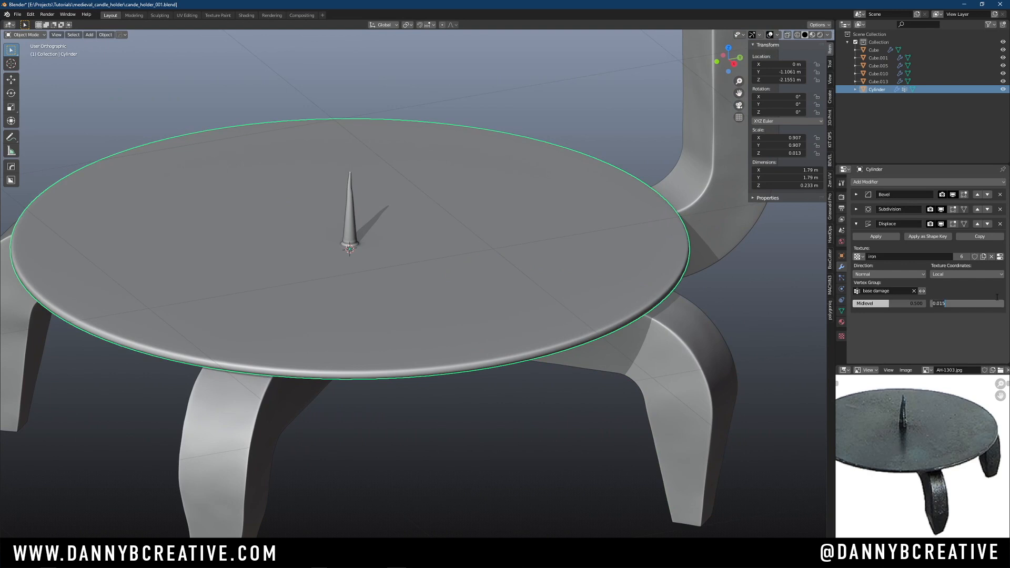
key(Return)
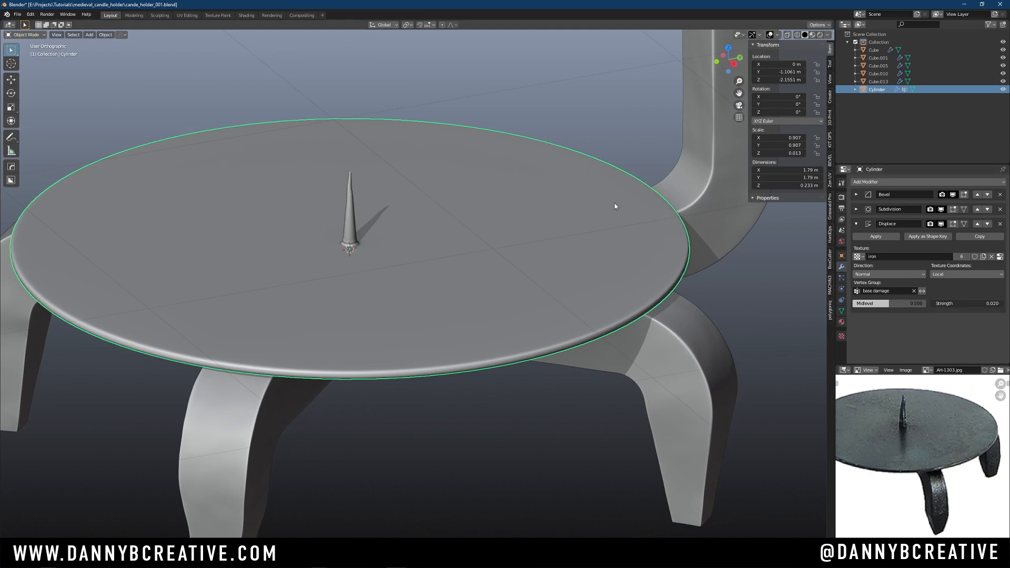
middle_drag(614, 203, 561, 269)
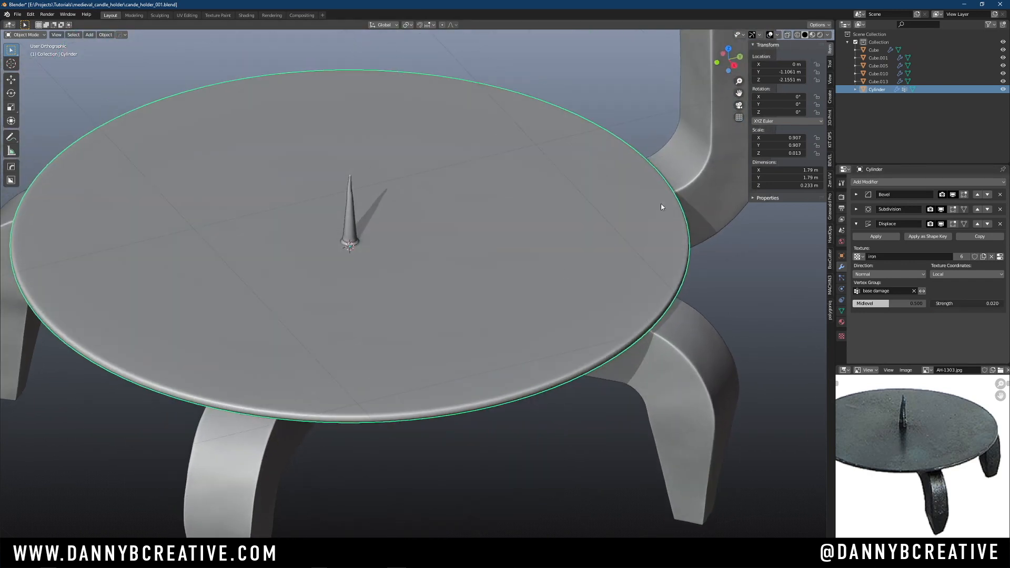
Set the plate's Displace strength to 0.3 and examine the area around the spike's base
click(973, 303)
text(0.3)
key(Return)
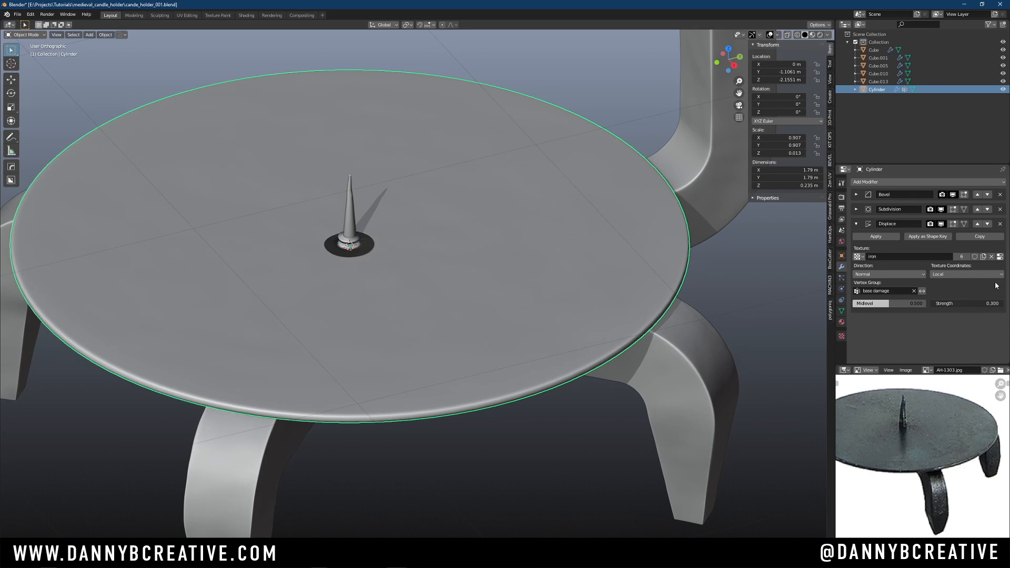
mouse_move(578, 237)
middle_down()
mouse_move(548, 207)
mouse_move(579, 228)
middle_up()
scroll(503, 229, up, 1)
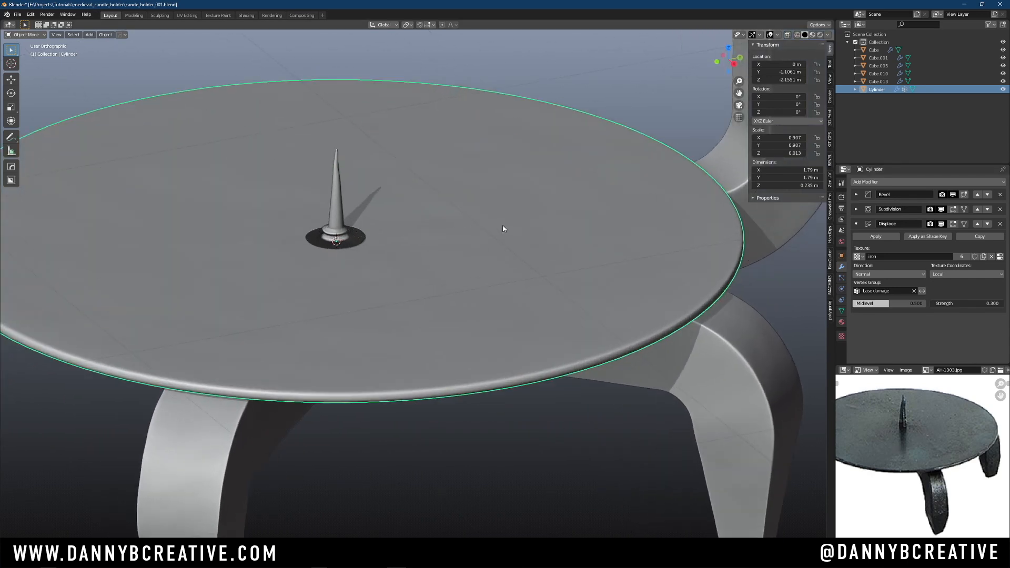
scroll(505, 237, up, 4)
Add one edge loop to the plate between the spike's base and the first surrounding ring
key(Tab)
click(462, 291)
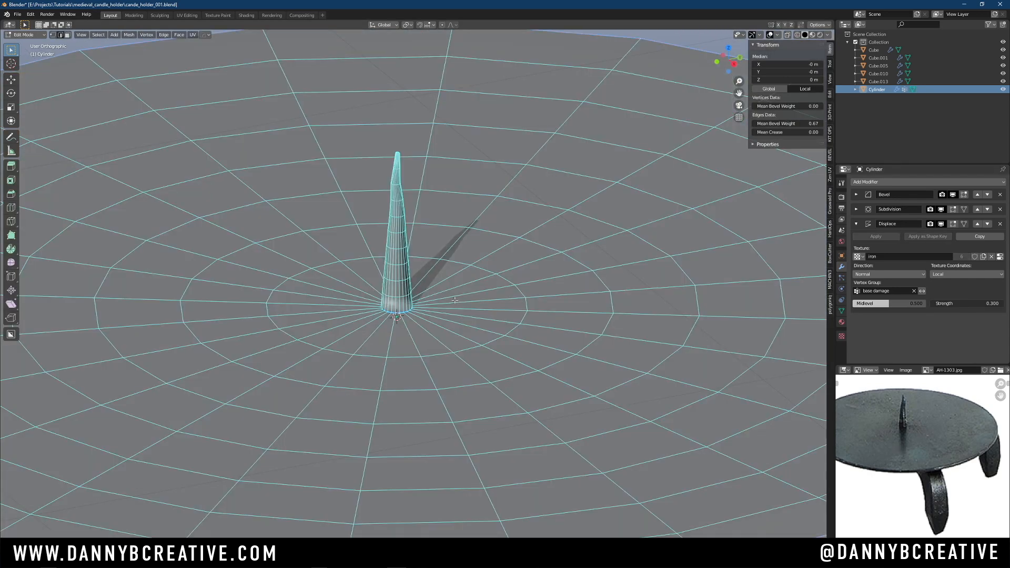
middle_drag(455, 299, 433, 301)
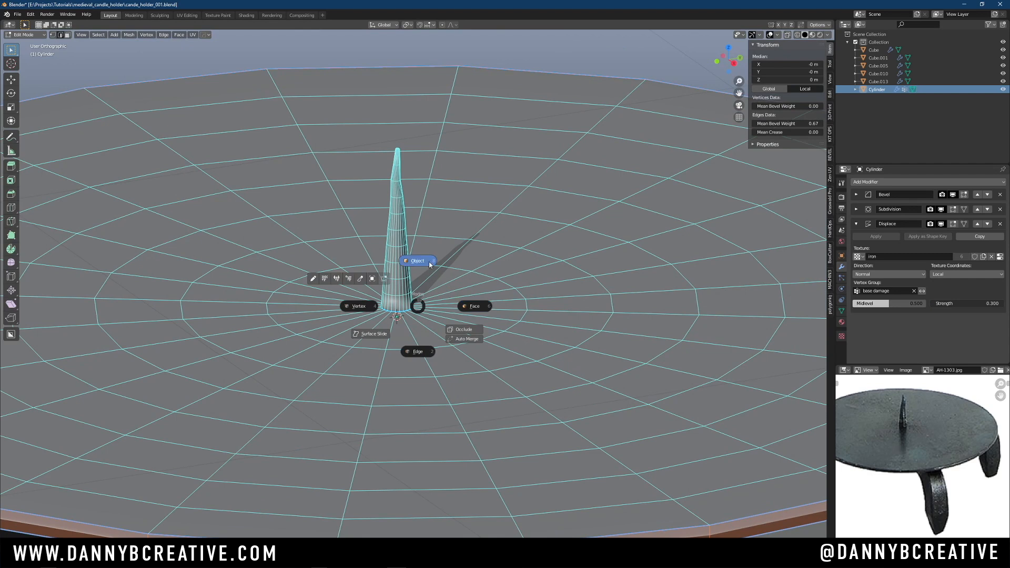
click(428, 262)
key(Tab)
click(454, 248)
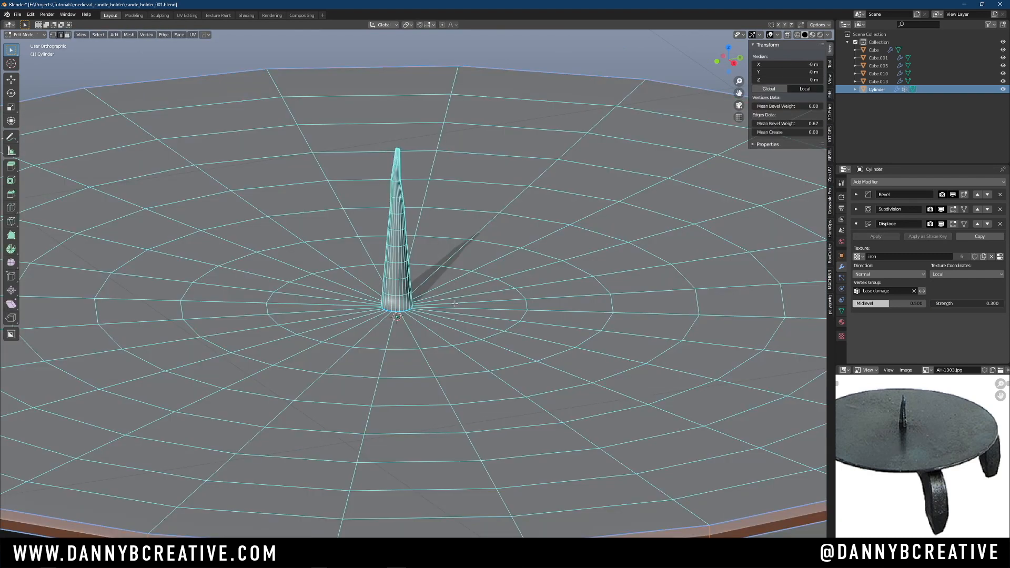
alt+click(456, 303)
key(g)
key(g)
click(452, 303)
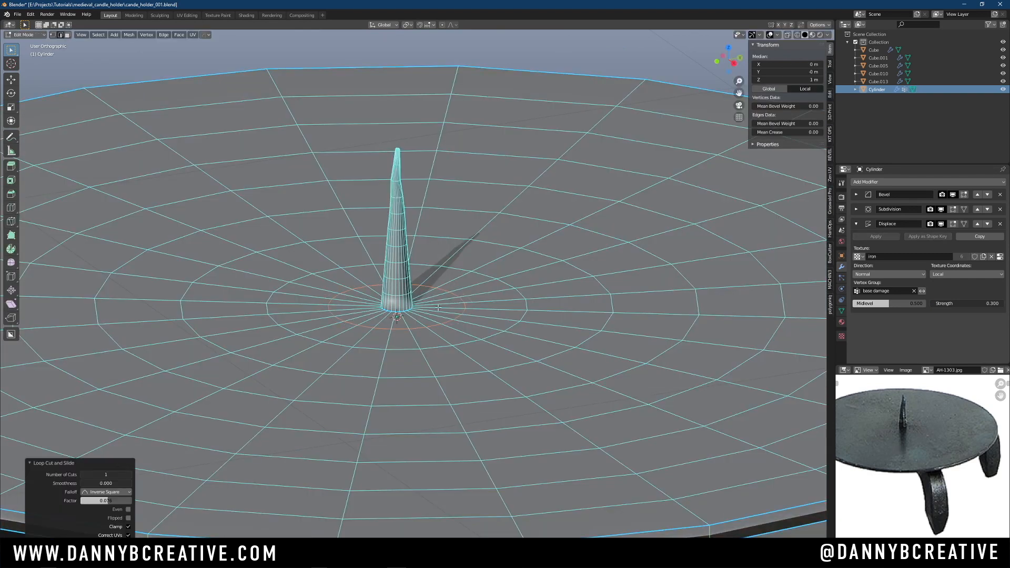
Select the ring of vertices at the spike's base, remove it from the base damage group, and return to Object Mode
ctrl+middle_drag(457, 352, 462, 282)
key(Tab)
click(462, 327)
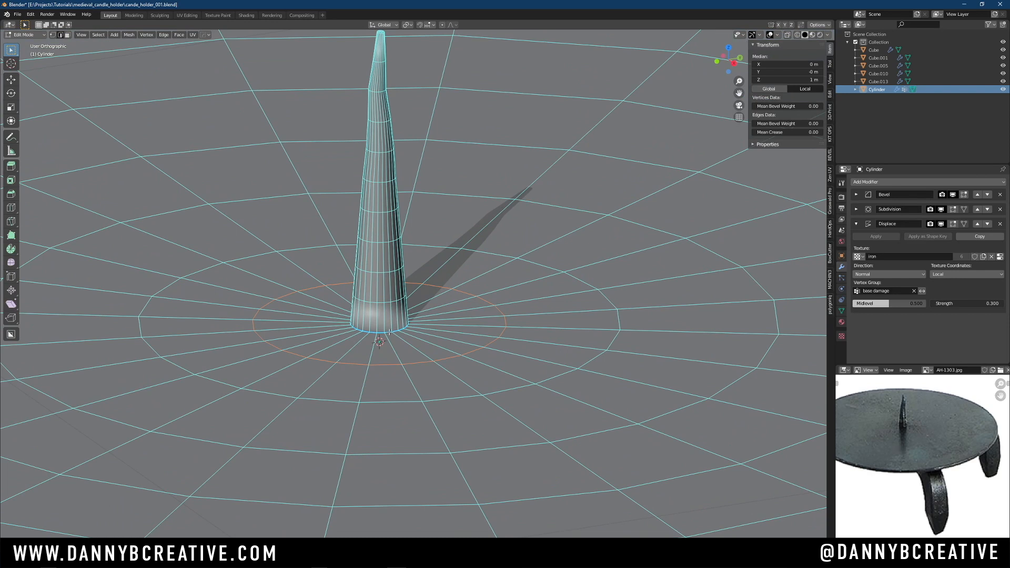
key(ctrl+Tab)
click(369, 331)
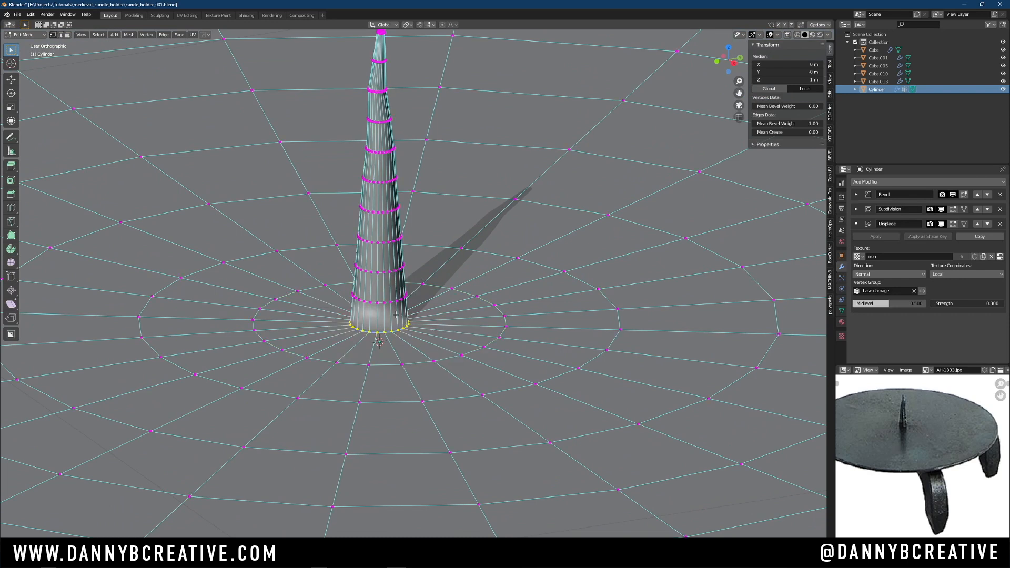
click(841, 311)
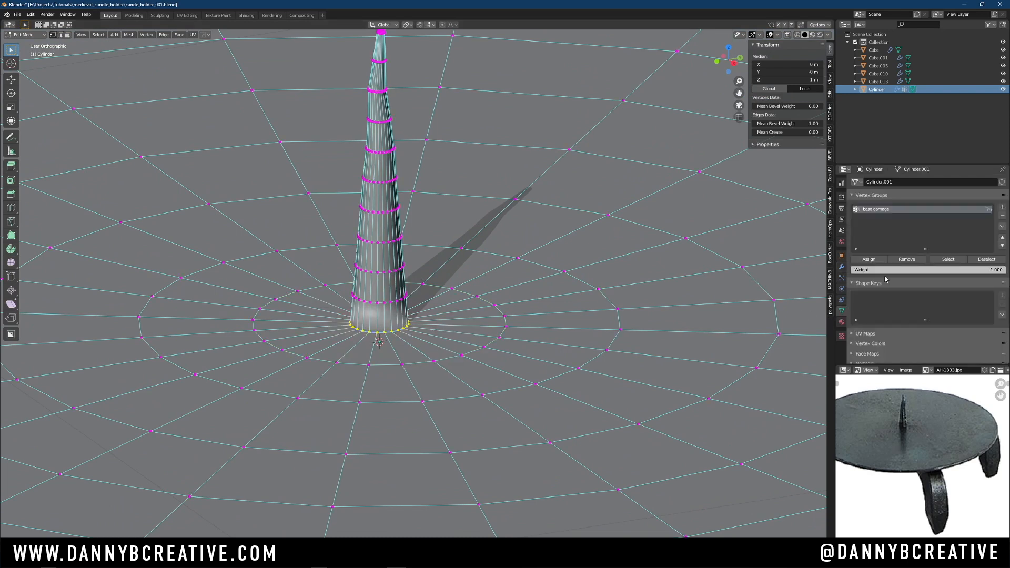
click(906, 259)
key(Tab)
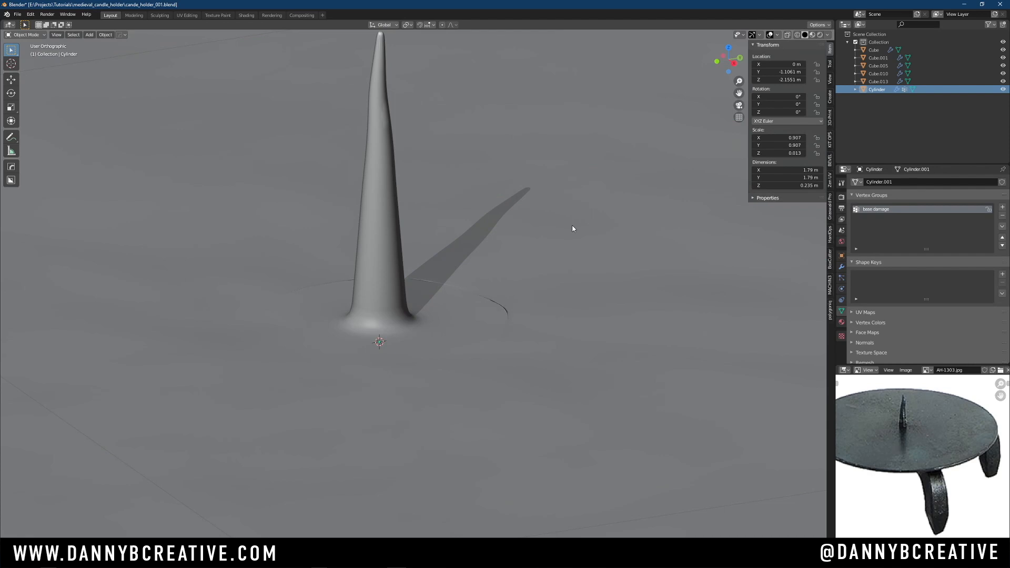
Adjust the position of the edge ring around the spike's base in Edit Mode, and return to Object Mode
key(Tab)
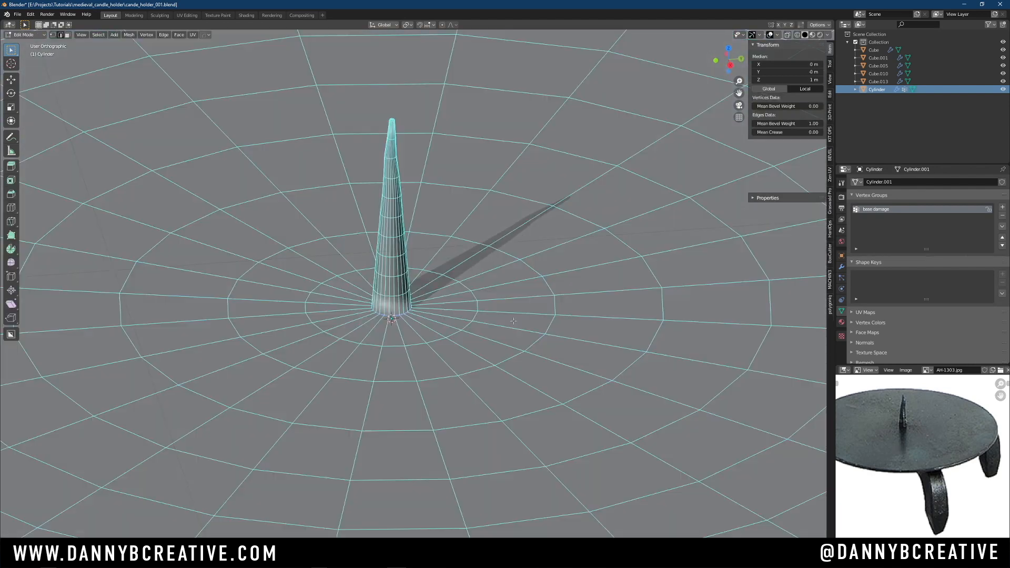
key(g)
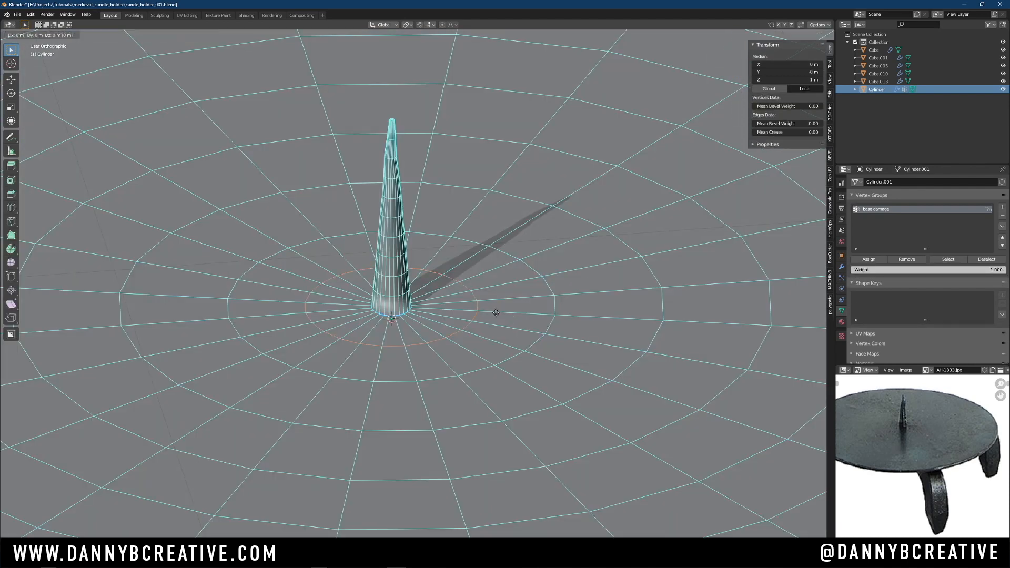
click(509, 314)
key(Tab)
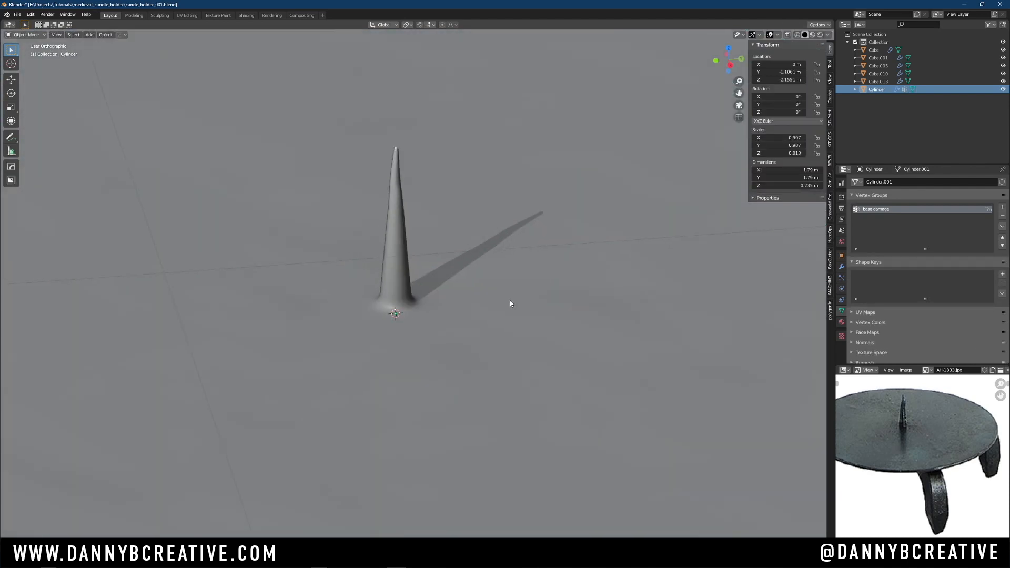
Turn on the wireframe display to examine the topology of the plate and legs, and turn it off again
scroll(474, 363, down, 2)
scroll(461, 376, down, 1)
middle_drag(461, 376, 432, 331)
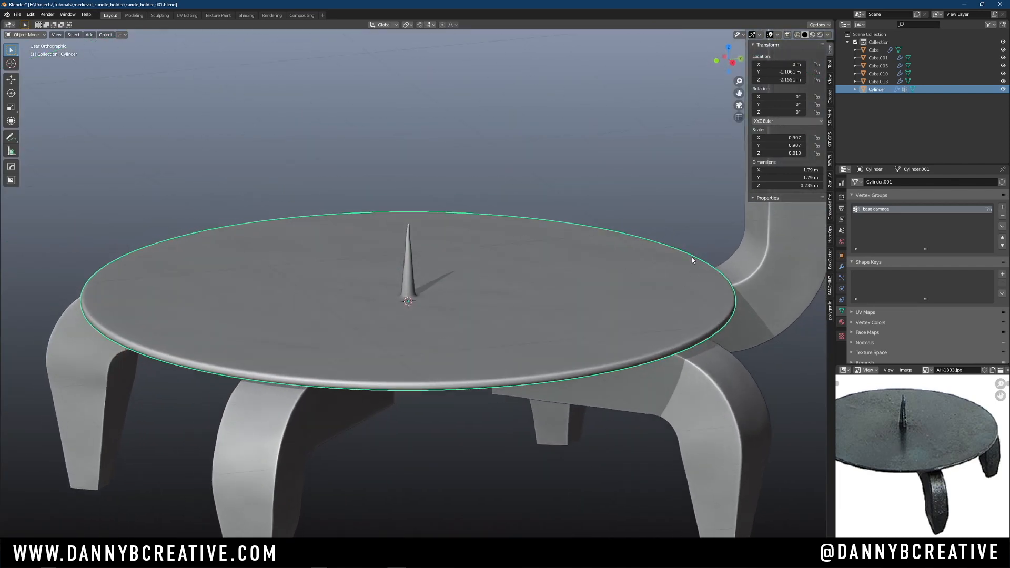
key(q)
click(376, 307)
ctrl+middle_drag(384, 310, 544, 270)
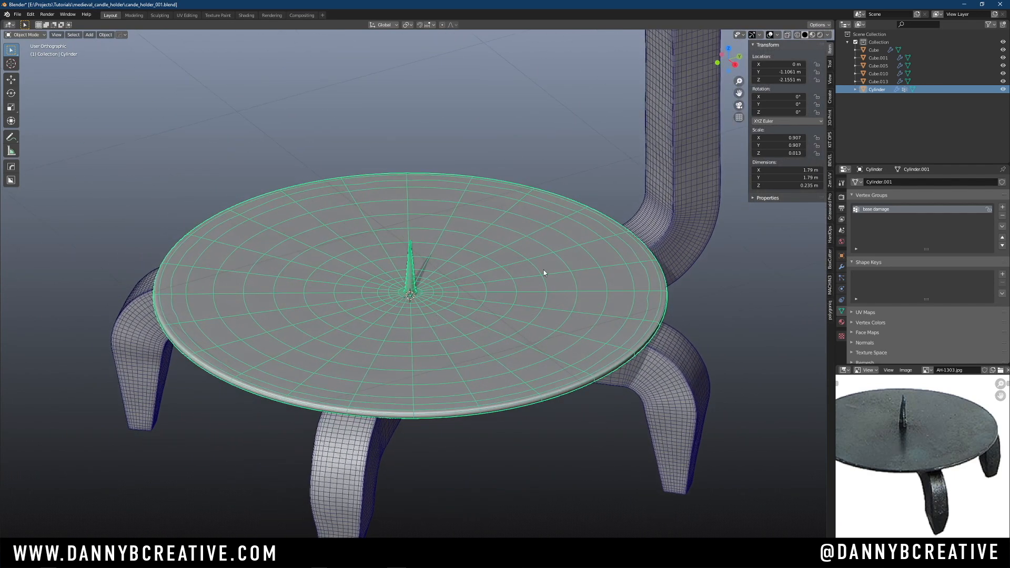
key(q)
click(432, 307)
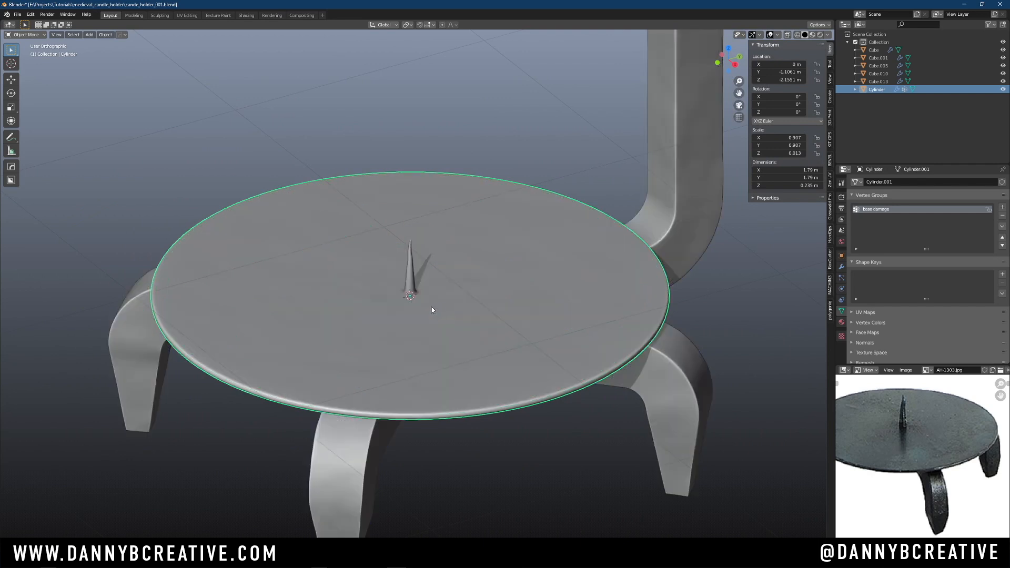
Deselect the plate and save the file with the whole candle holder in view
middle_drag(431, 307, 465, 266)
key(alt+a)
scroll(465, 266, down, 10)
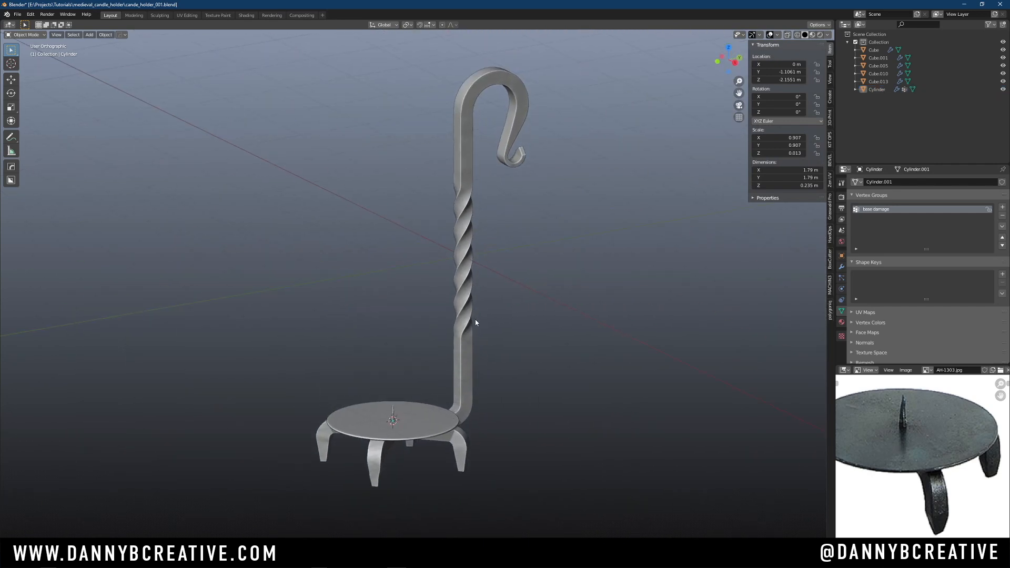
mouse_move(460, 310)
middle_down()
mouse_move(472, 313)
mouse_move(453, 299)
mouse_move(465, 301)
middle_up()
key(ctrl+s)
key(s)
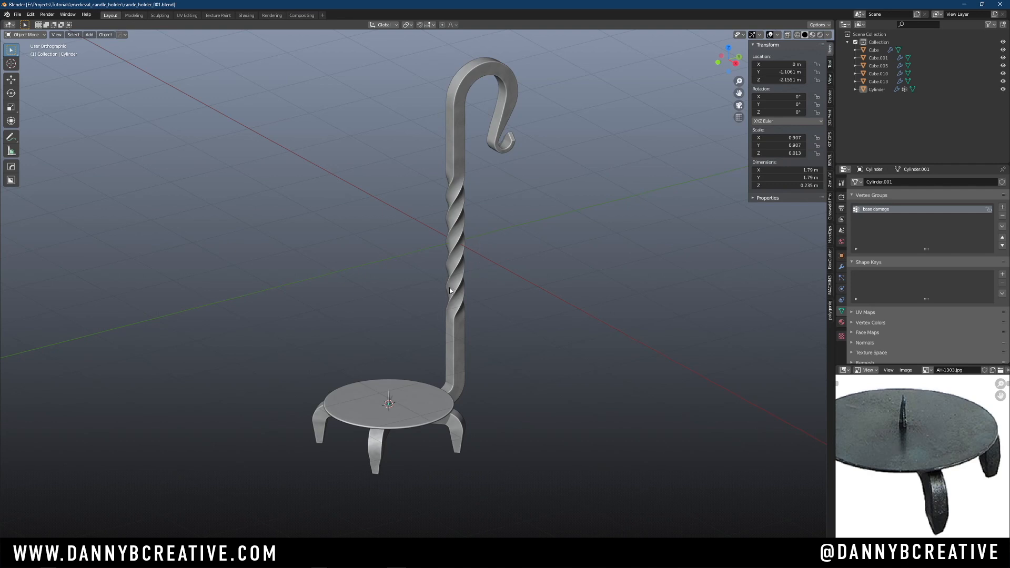
middle_drag(450, 290, 436, 273)
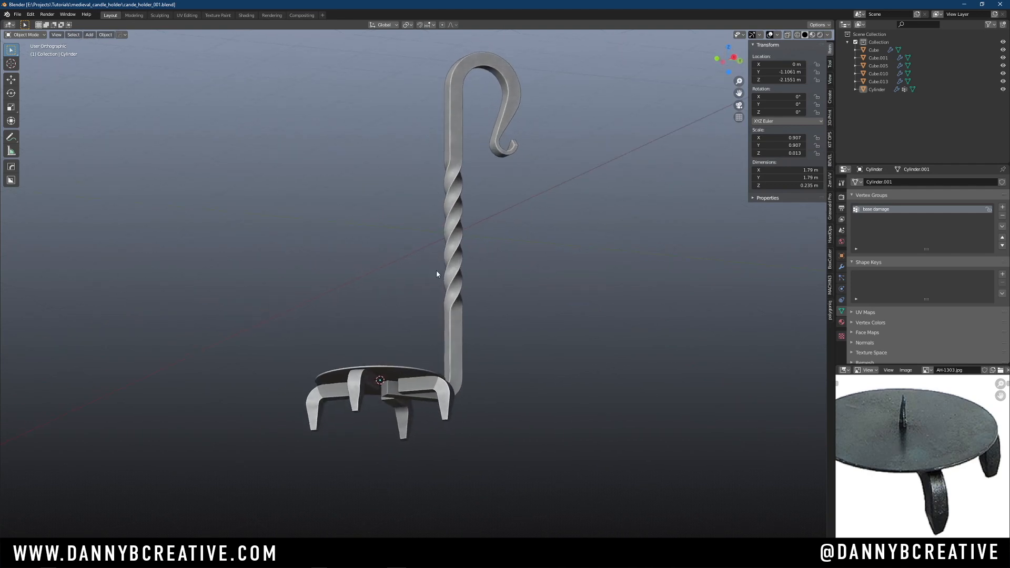
click(331, 398)
shift+click(403, 418)
shift+click(444, 405)
shift+click(356, 394)
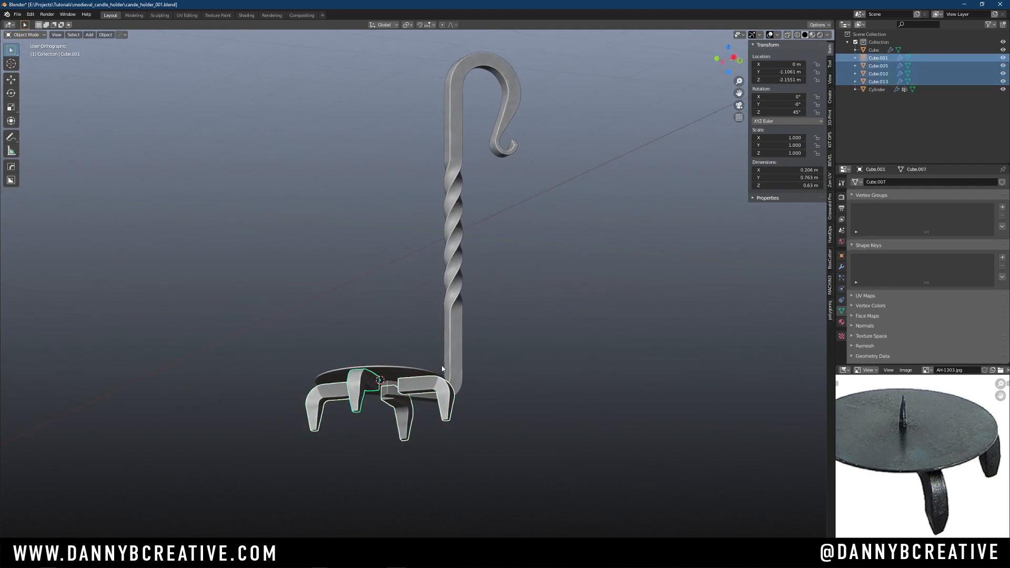
shift+click(453, 362)
click(473, 345)
Select the hooked handle, plate and all four legs, and parent them with the Object option to the leg beside the handle's base
middle_drag(467, 346, 454, 362)
click(454, 362)
shift+click(403, 388)
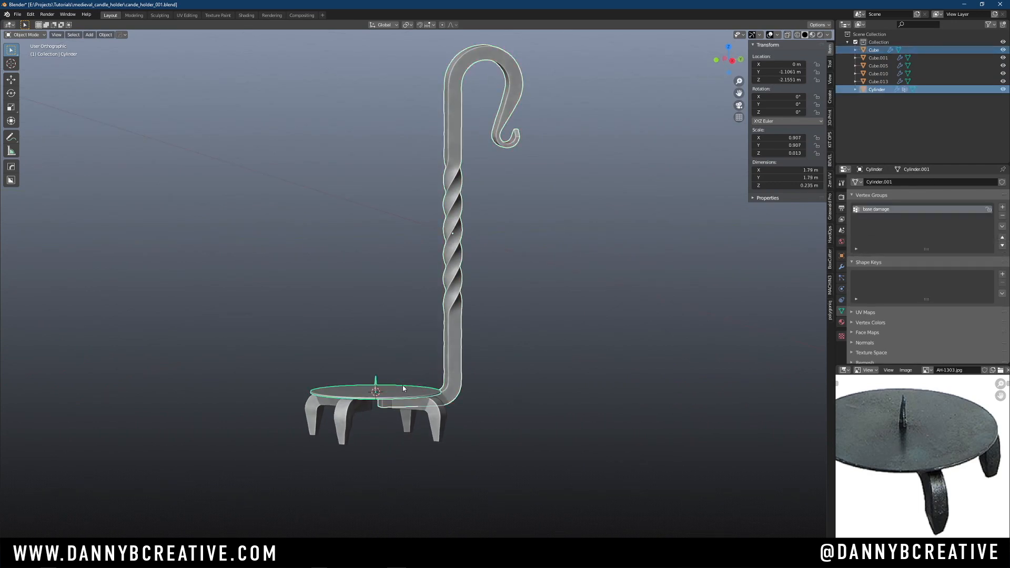
shift+click(322, 408)
shift+click(342, 418)
shift+click(406, 418)
shift+click(442, 420)
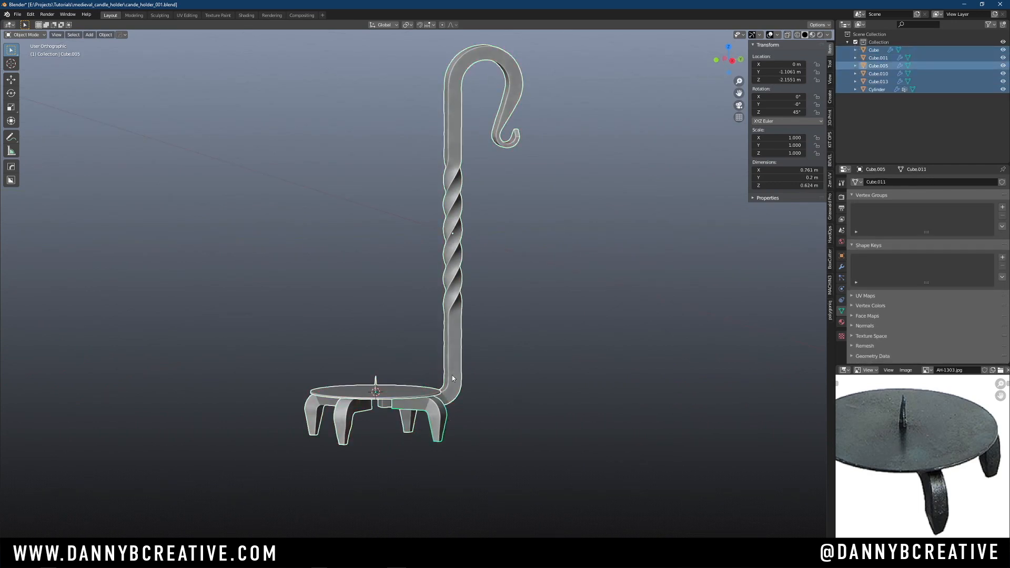
key(ctrl+p)
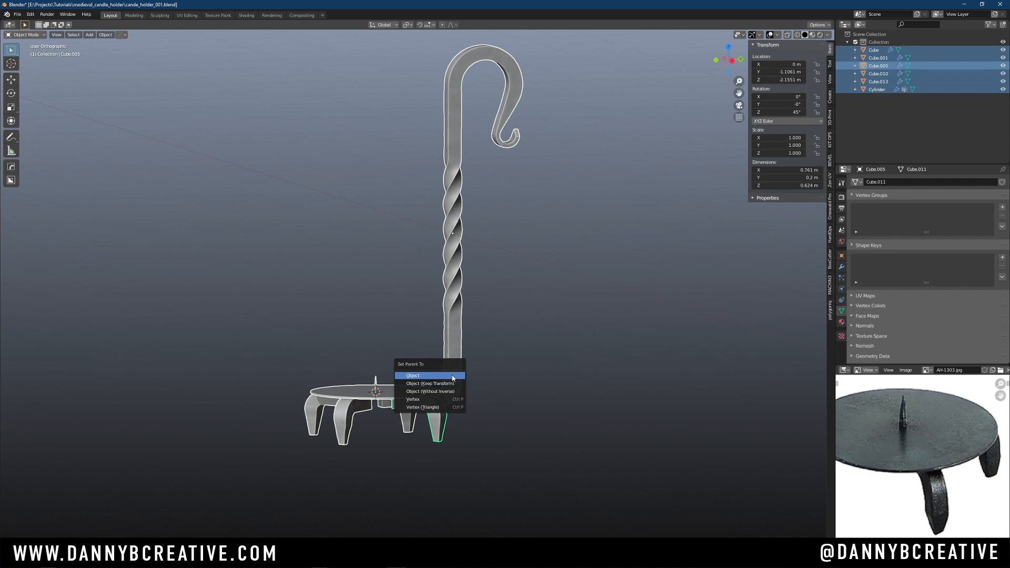
click(452, 378)
Select the parent leg to check the new hierarchy, clear the selection, and save the file
click(464, 343)
click(441, 439)
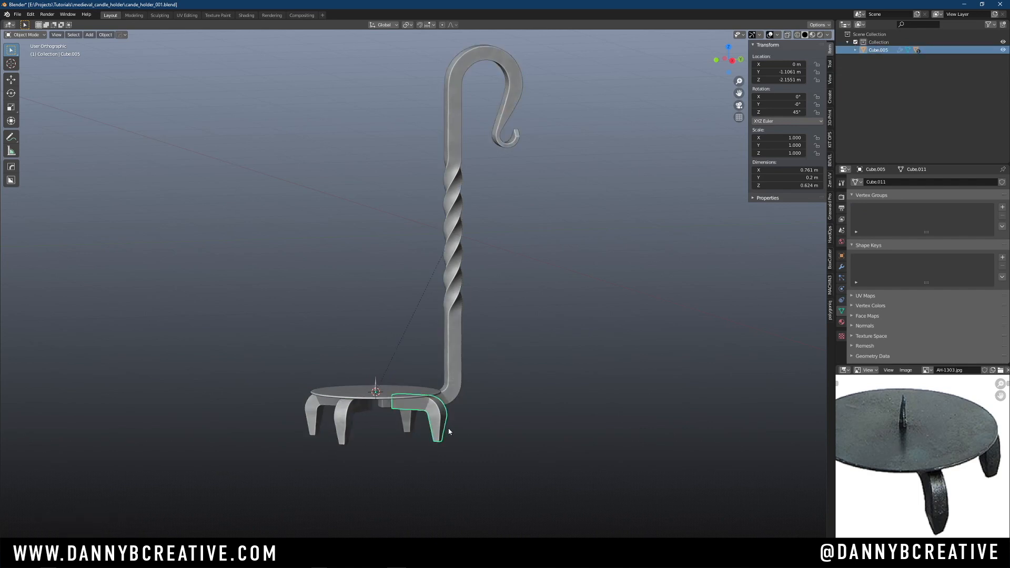
middle_drag(448, 431, 458, 350)
click(496, 333)
scroll(449, 326, down, 1)
key(ctrl+s)
key(s)
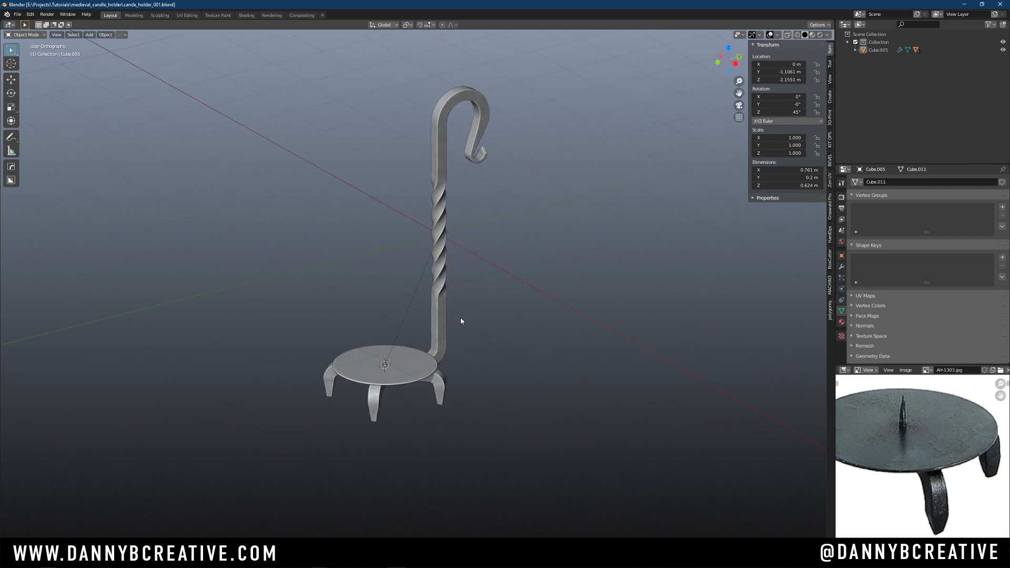
shift+middle_drag(447, 316, 452, 328)
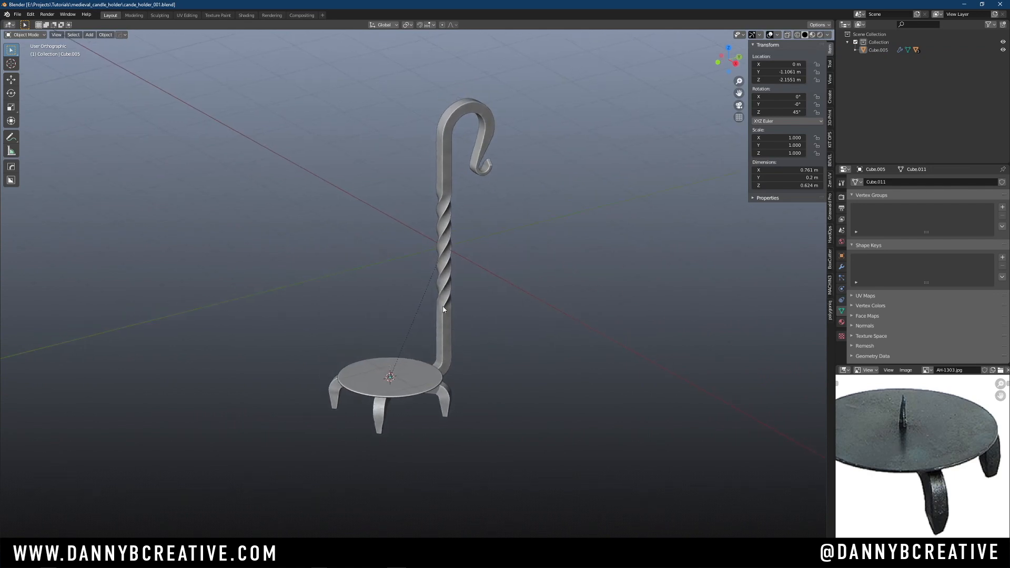
middle_drag(408, 314, 468, 298)
scroll(475, 264, up, 2)
middle_drag(475, 263, 471, 283)
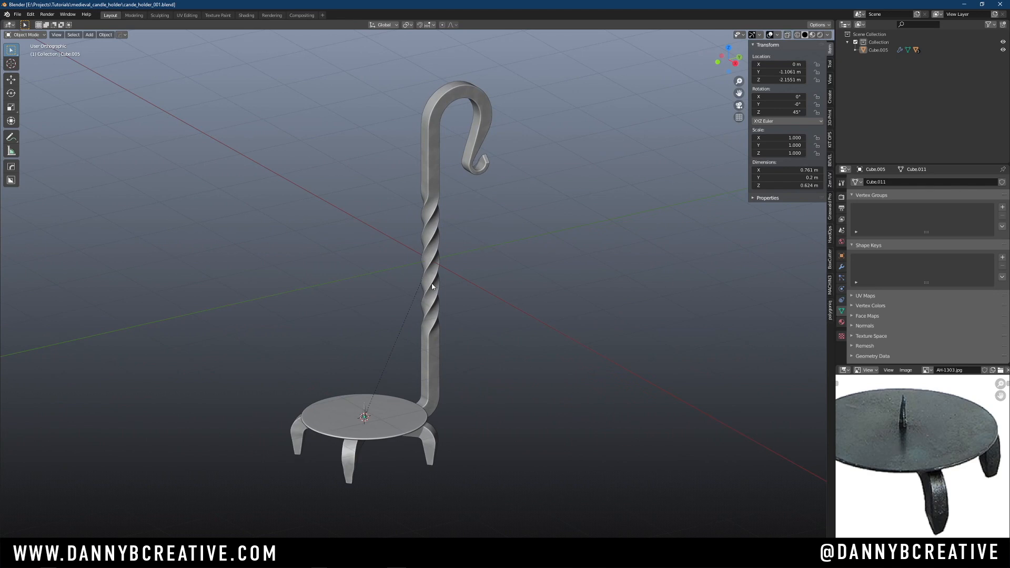
middle_drag(437, 273, 437, 317)
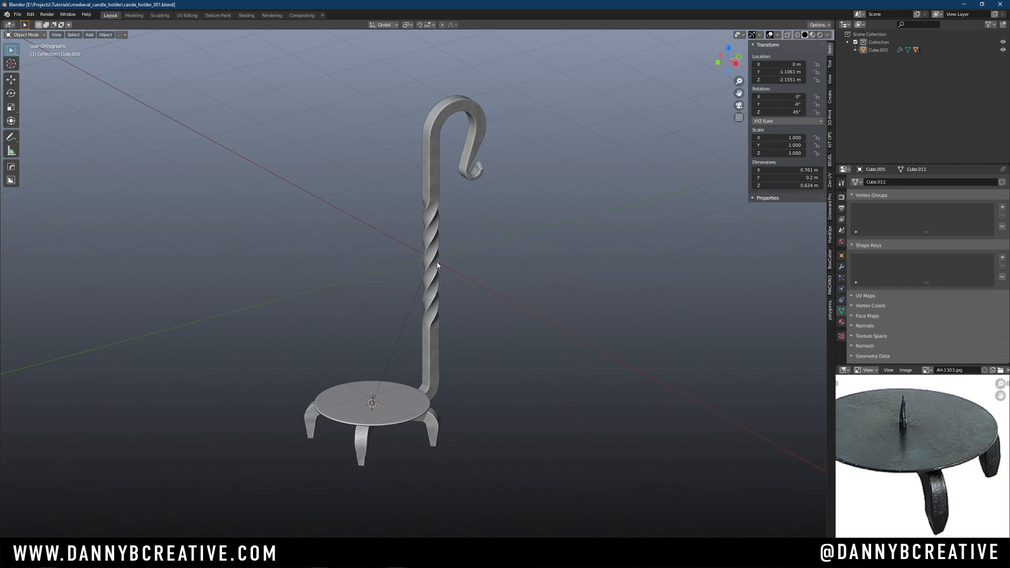
scroll(567, 248, up, 3)
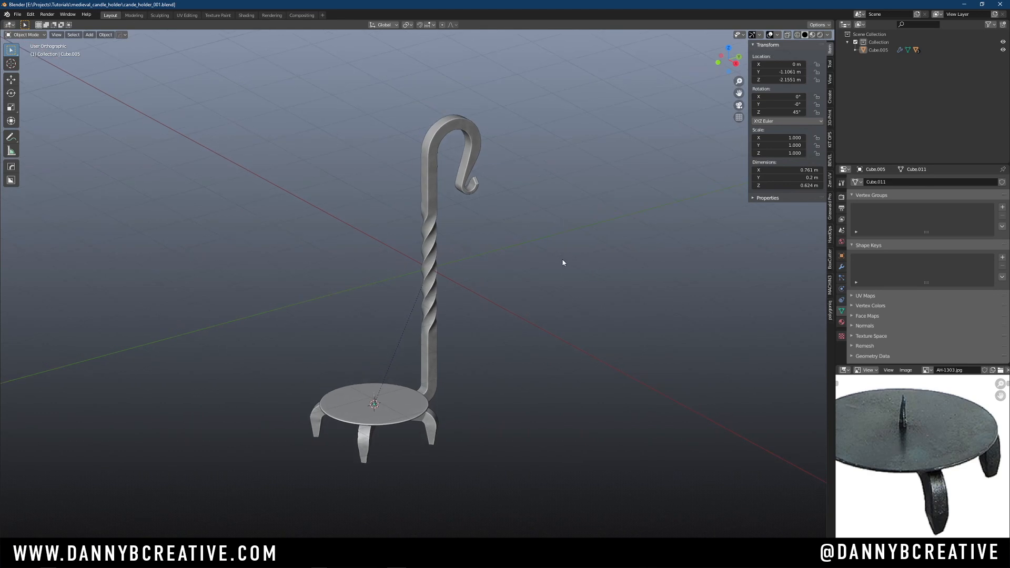